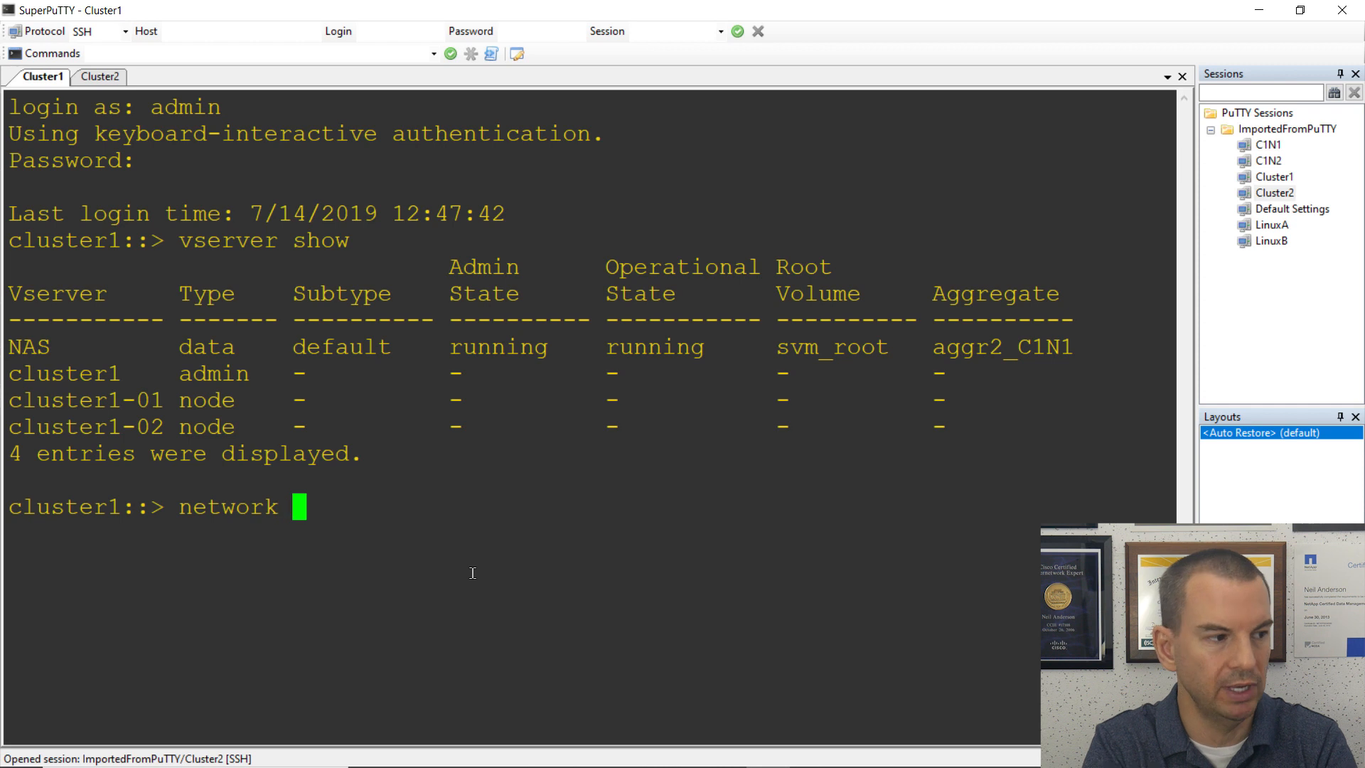
# Run network port broadcast-domain show on cluster1 and highlight the NAS, Cluster and Management broadcast domains.
pyautogui.write('t bro')
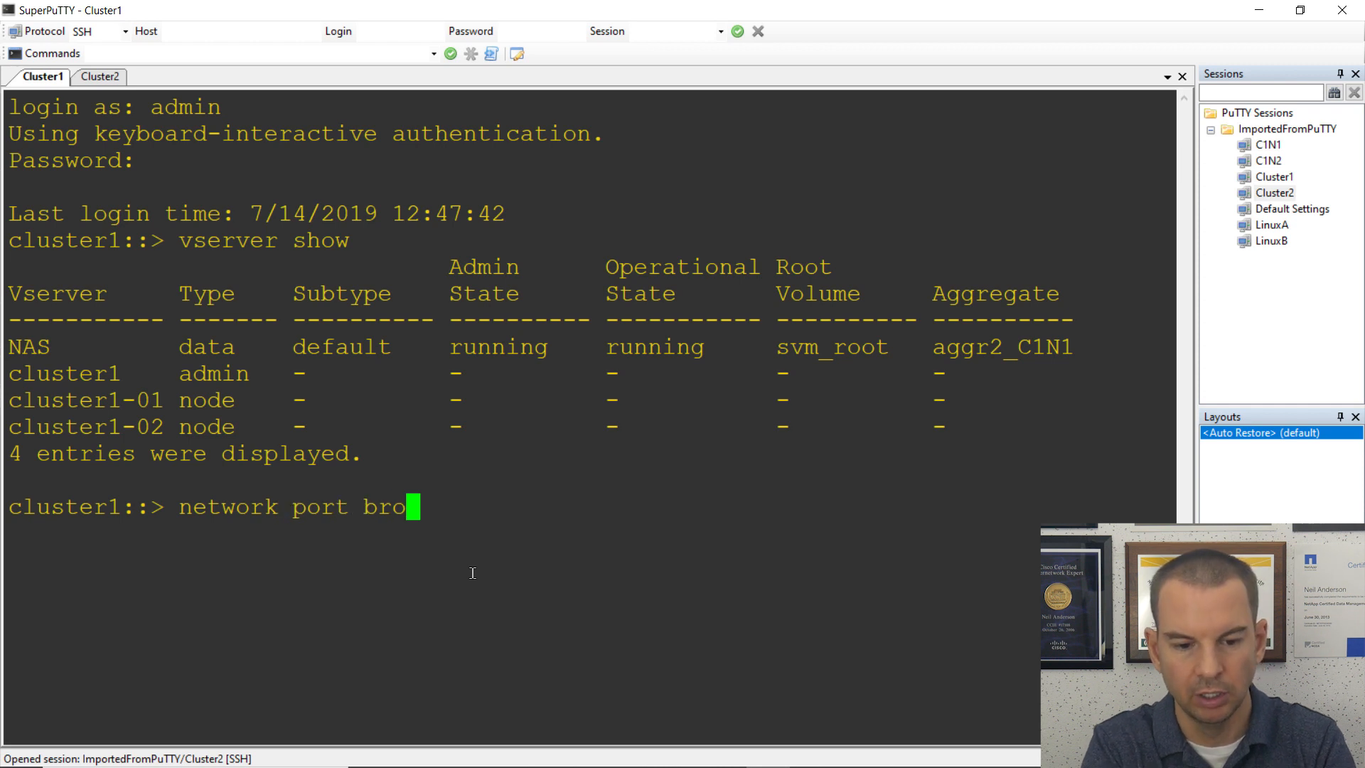
pyautogui.press('Tab')
pyautogui.write('d')
pyautogui.press('BackSpace')
pyautogui.write('show')
pyautogui.press('Return')
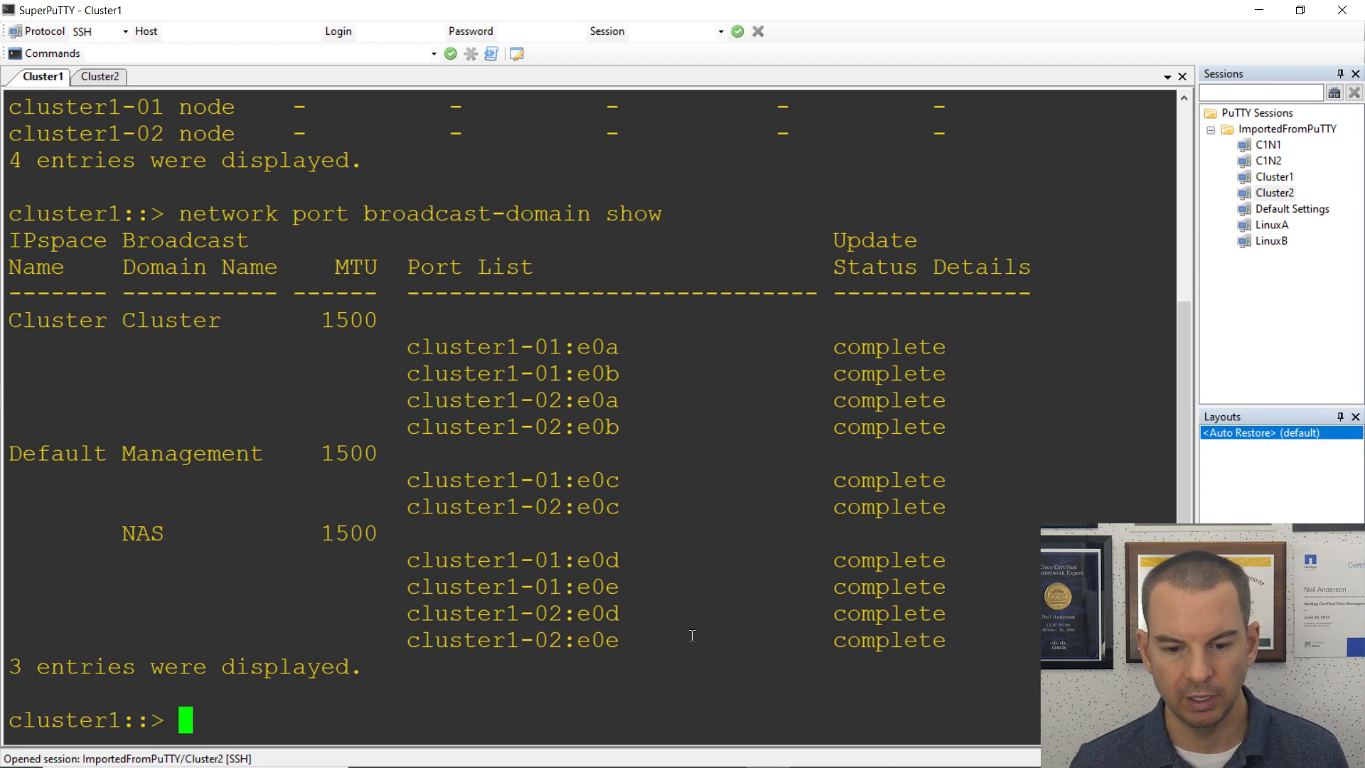
pyautogui.moveTo(950, 643); pyautogui.dragTo(12, 533)
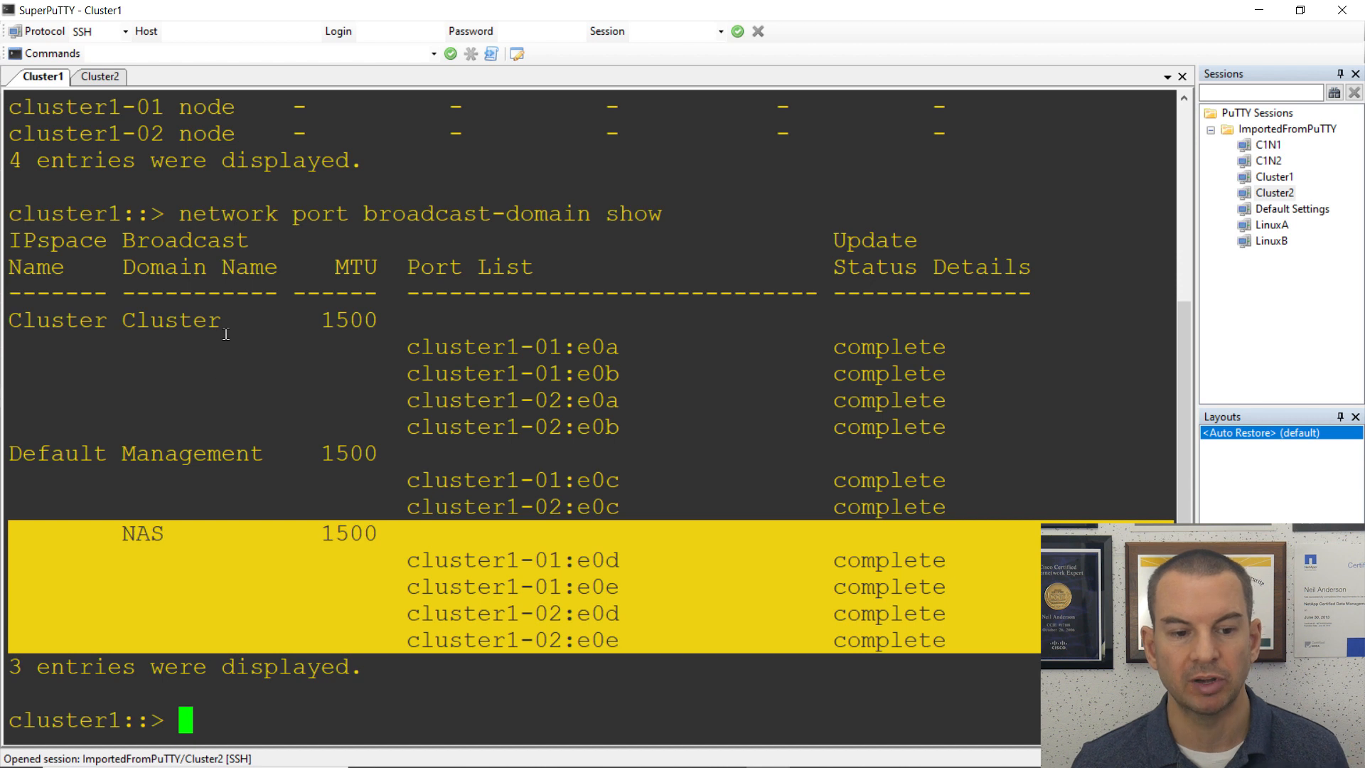
pyautogui.doubleClick(182, 324)
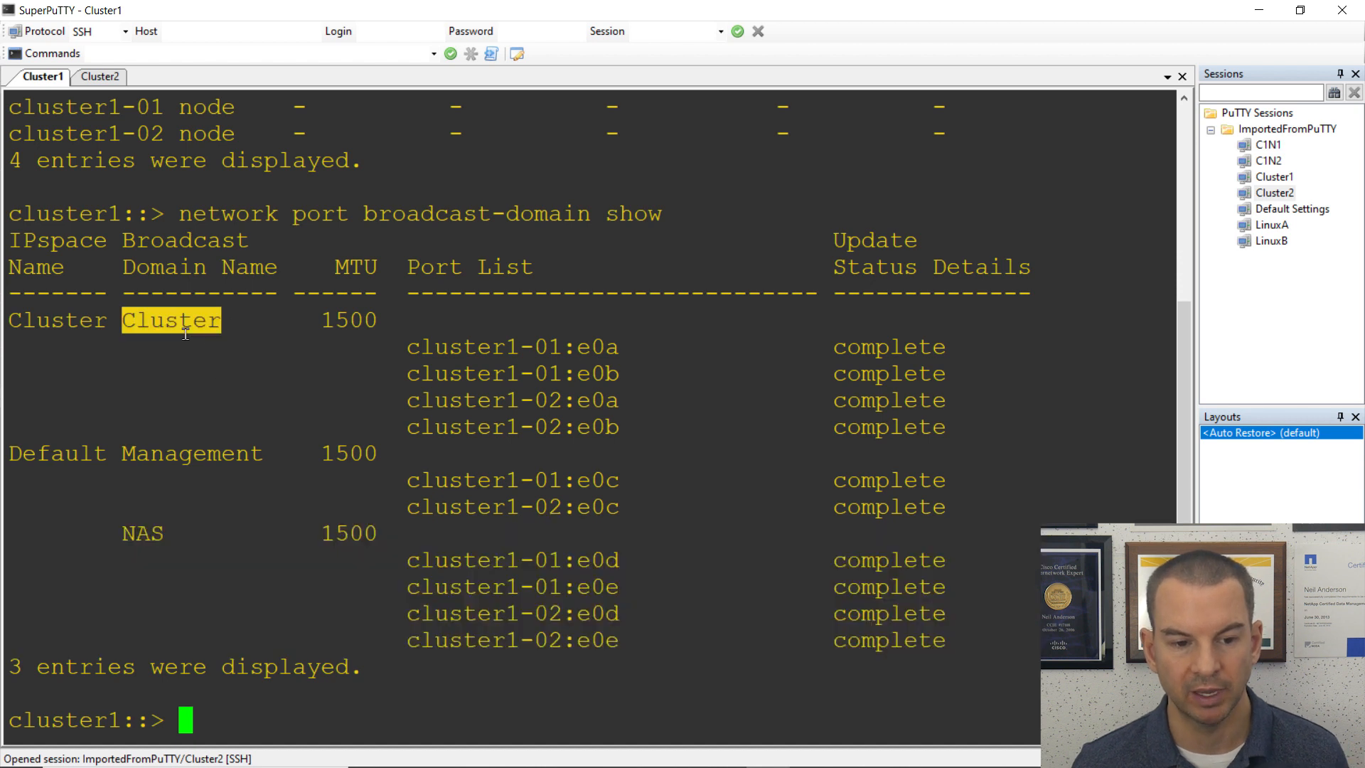
pyautogui.doubleClick(198, 453)
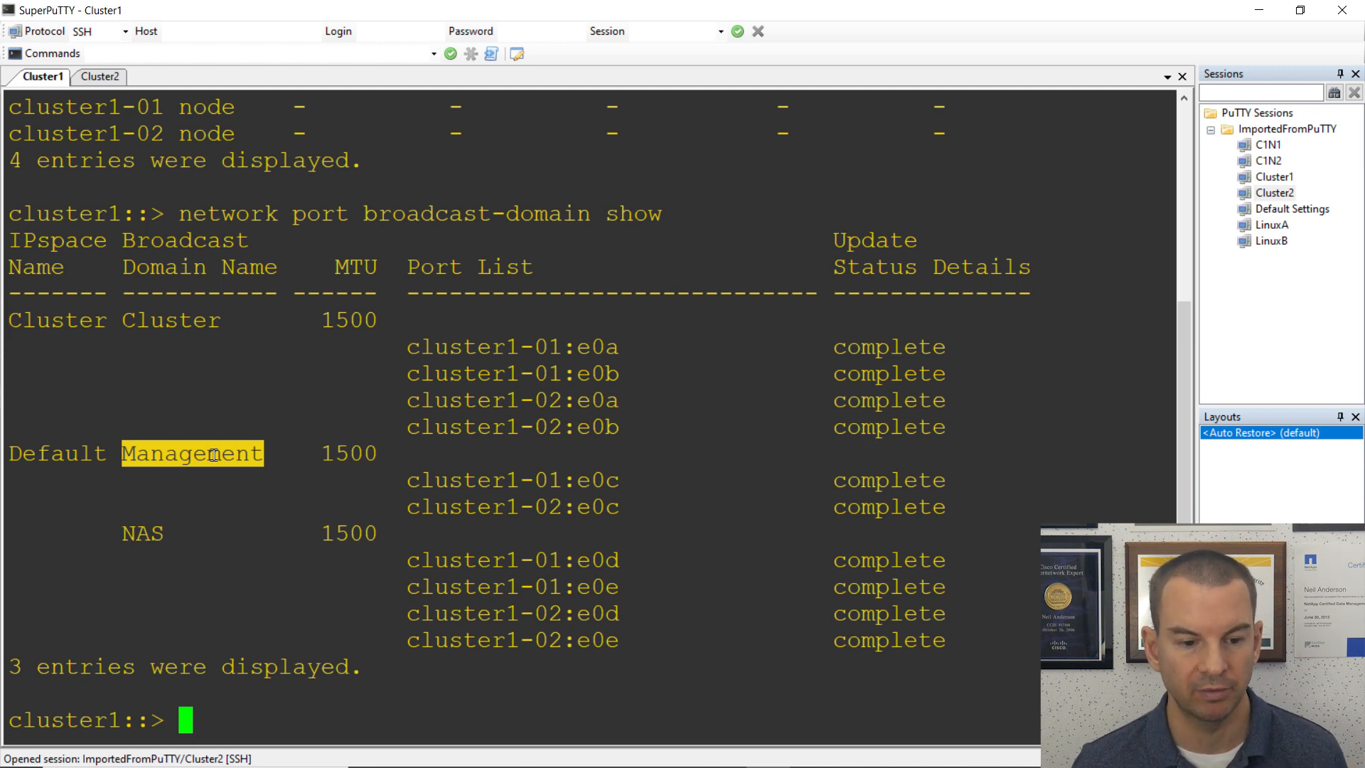
# Run network interface show on cluster1, page through the full output and highlight the NAS vserver's logical interfaces.
pyautogui.write('network interface show')
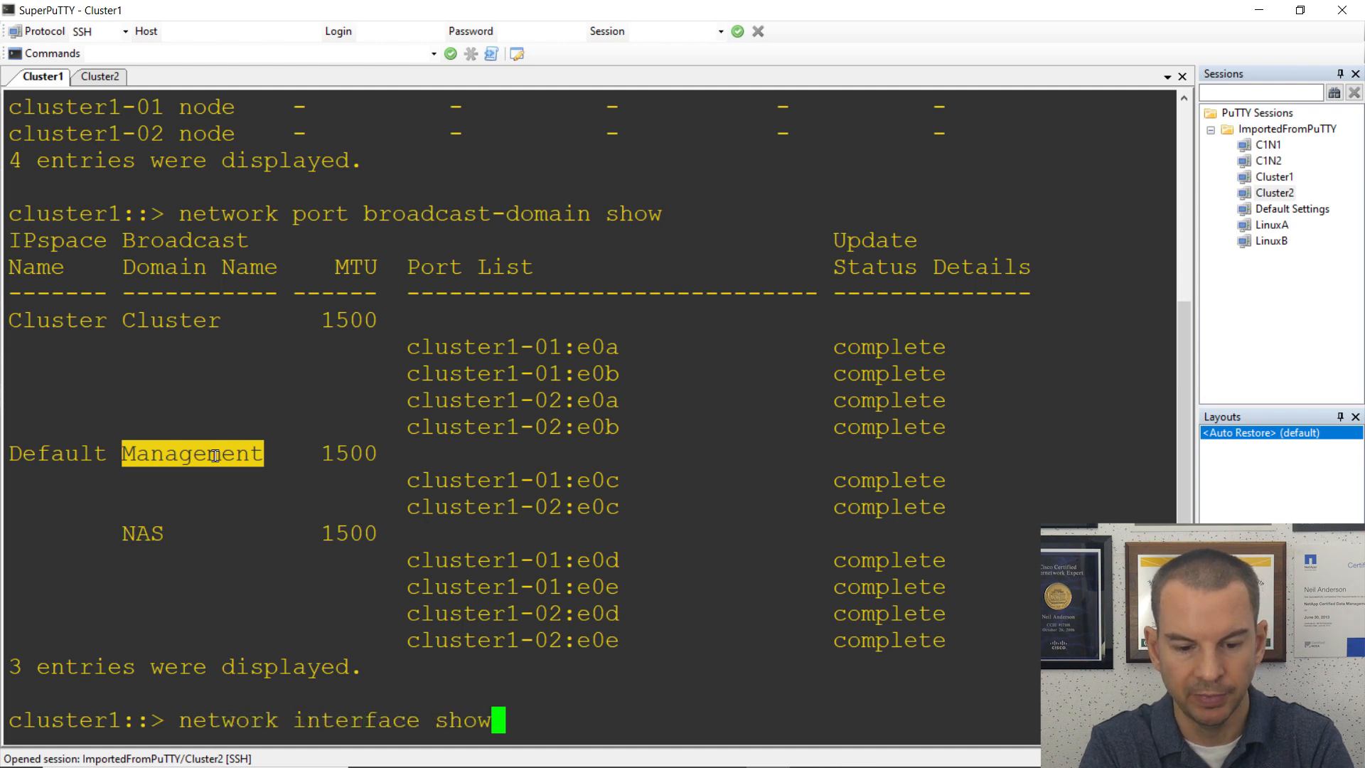
pyautogui.press('Return')
pyautogui.press('space')
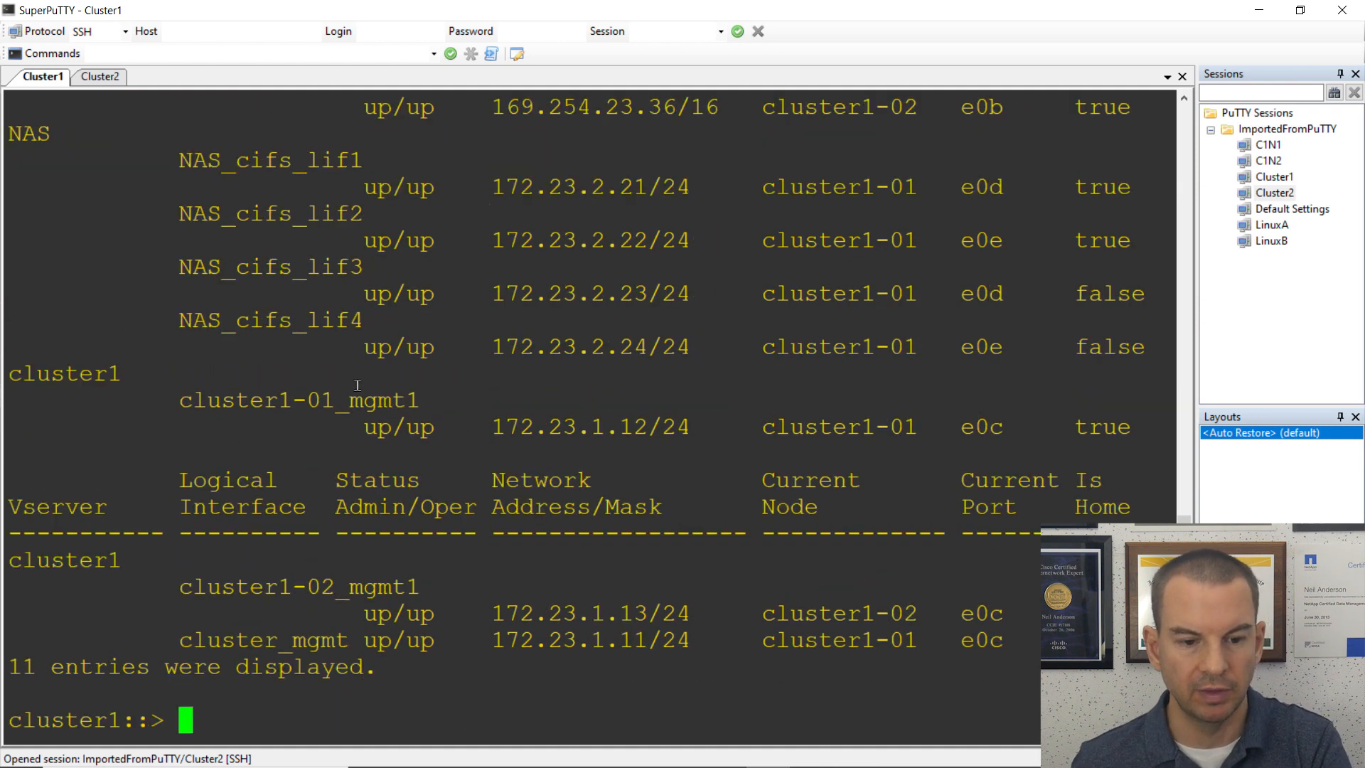
pyautogui.moveTo(8, 132); pyautogui.dragTo(387, 324)
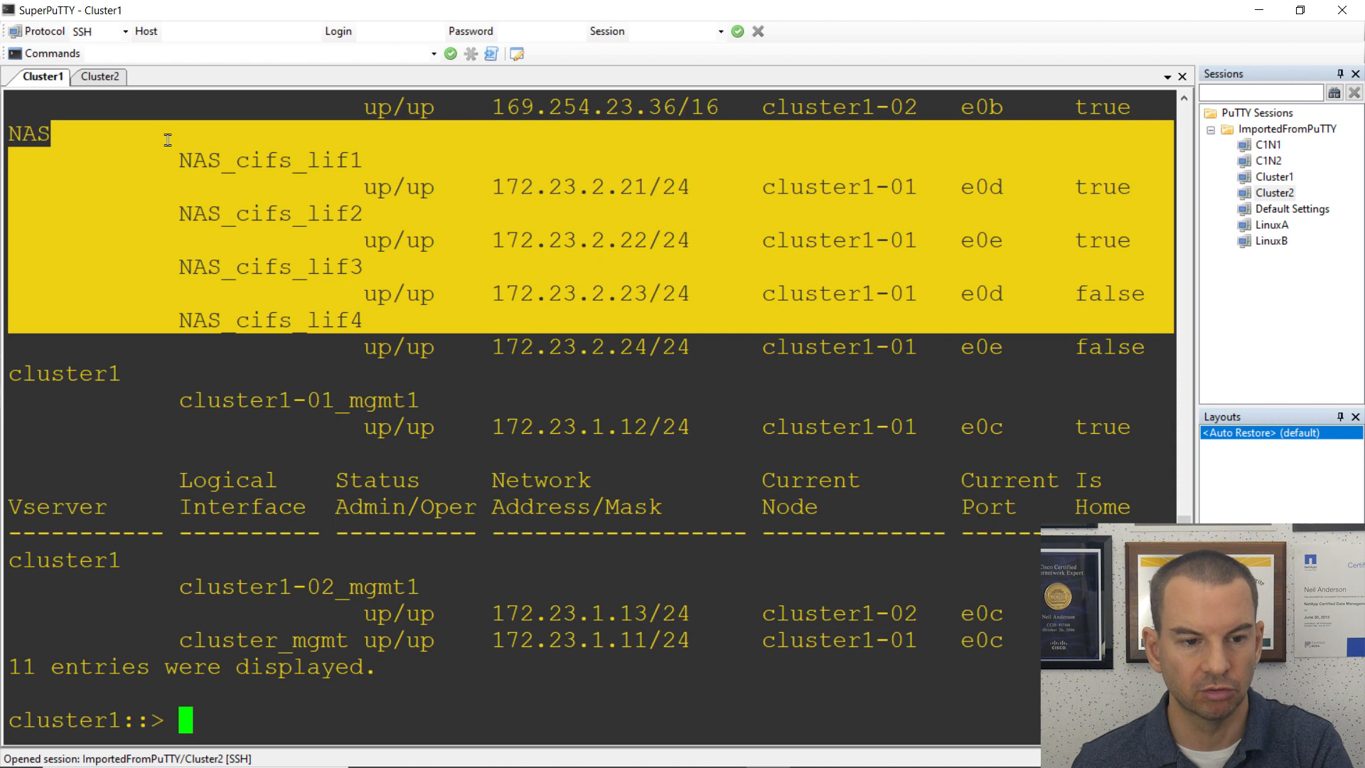
# Switch to the Cluster2 session, run vserver show and highlight the NAS_M vserver's row.
pyautogui.click(101, 78)
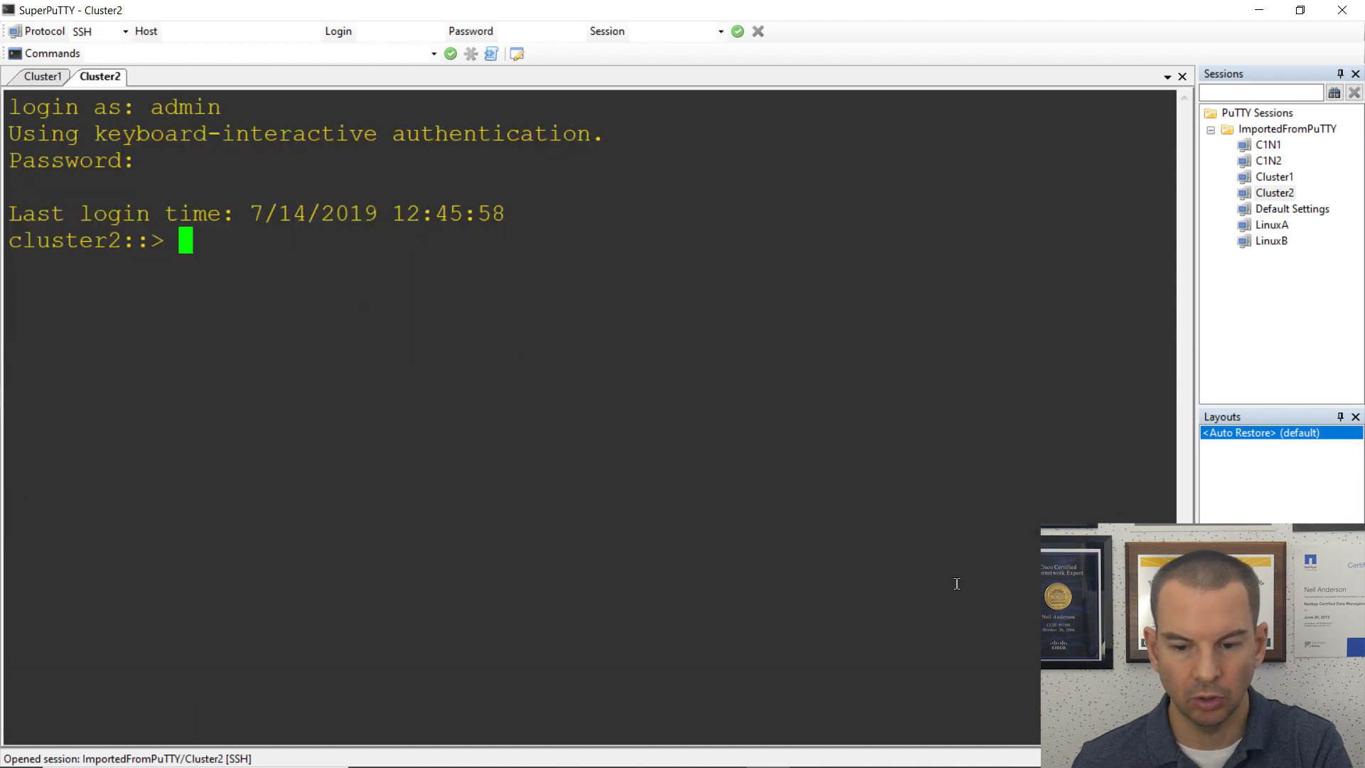
pyautogui.write('vserver show')
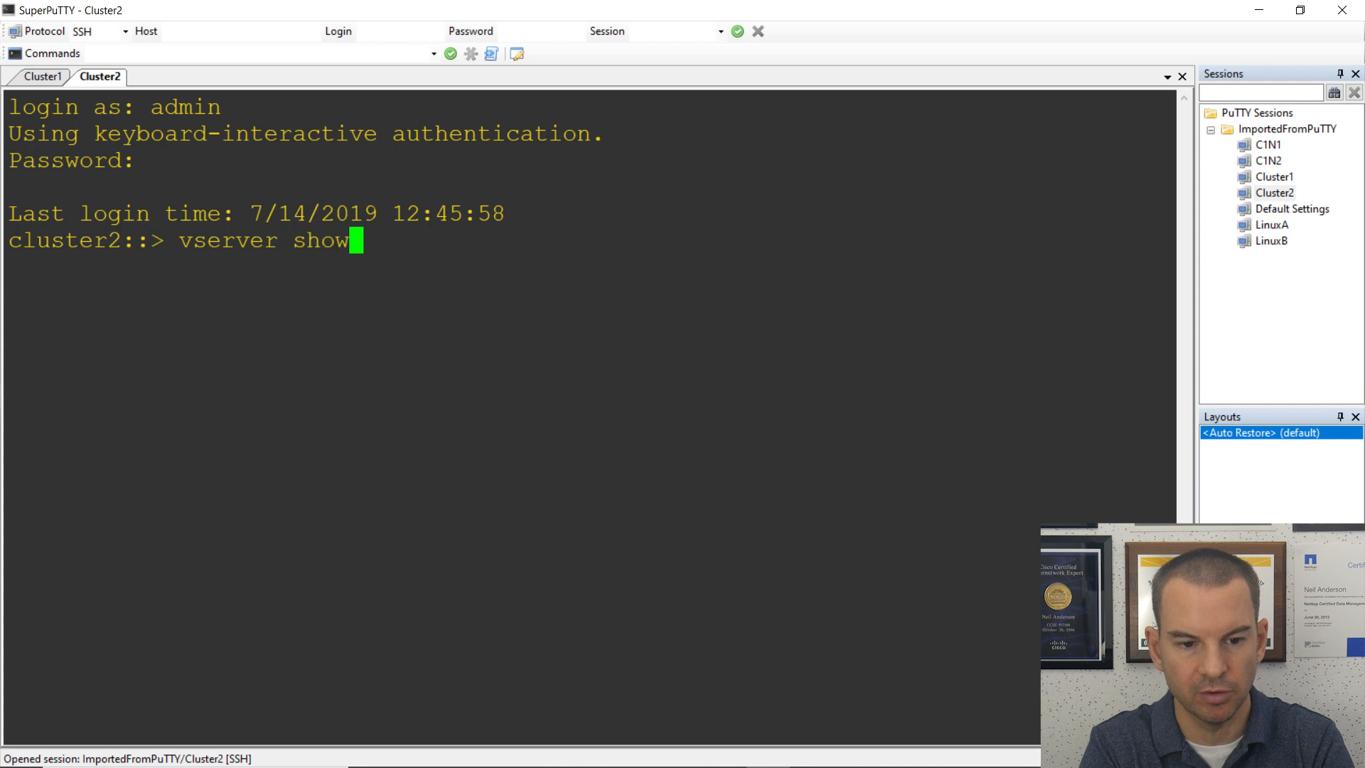
pyautogui.press('Return')
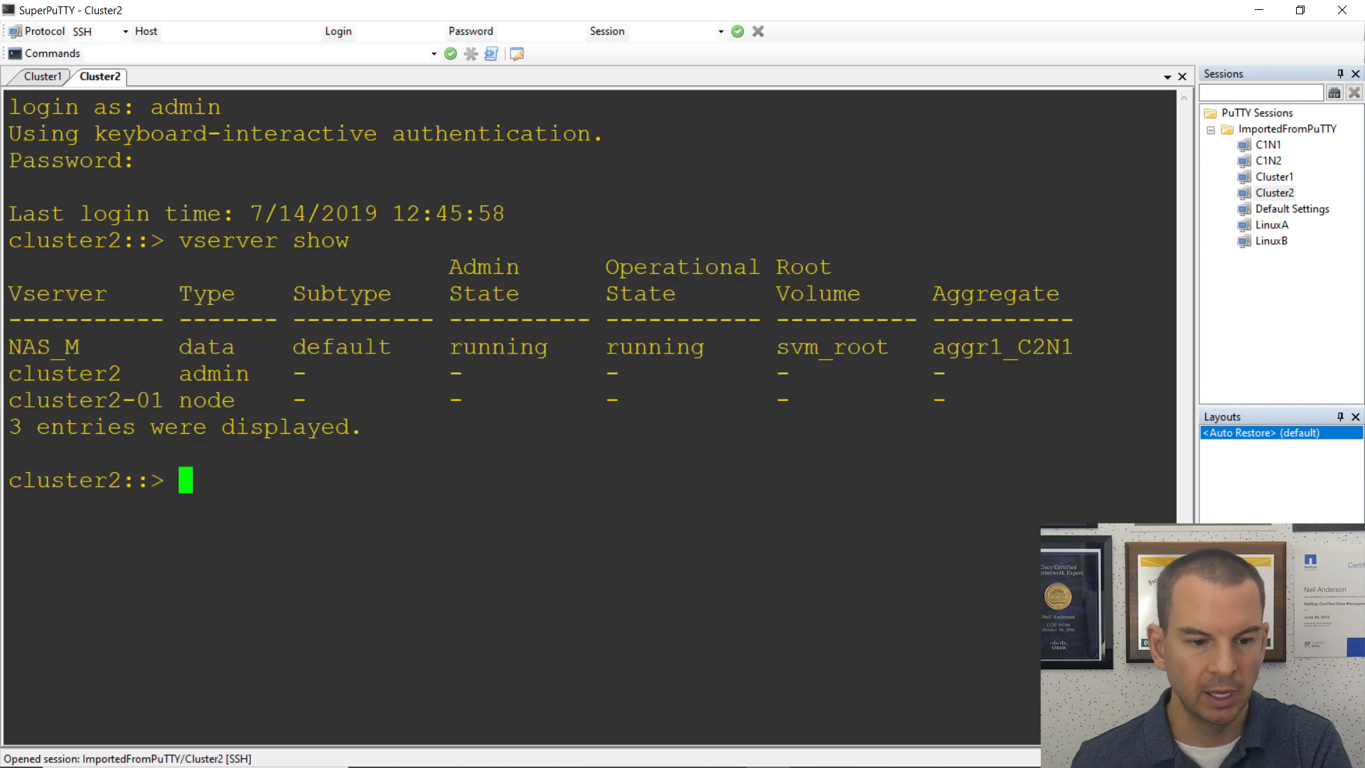
pyautogui.moveTo(1075, 349); pyautogui.dragTo(13, 347)
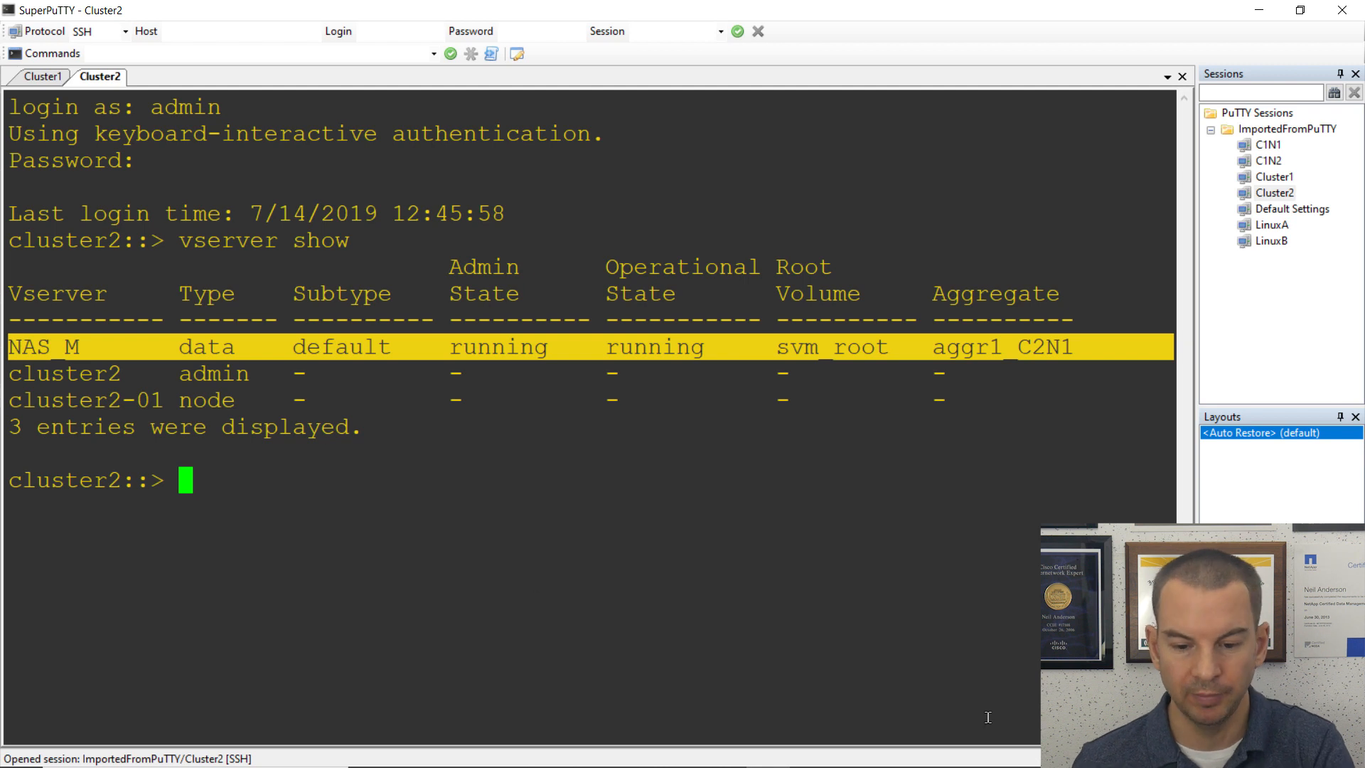
# List cluster2's broadcast domains with network port broadcast-domain show.
pyautogui.write('network s')
pyautogui.press('BackSpace')
pyautogui.write('broa')
pyautogui.press('Tab')
pyautogui.write('d')
pyautogui.press('Tab')
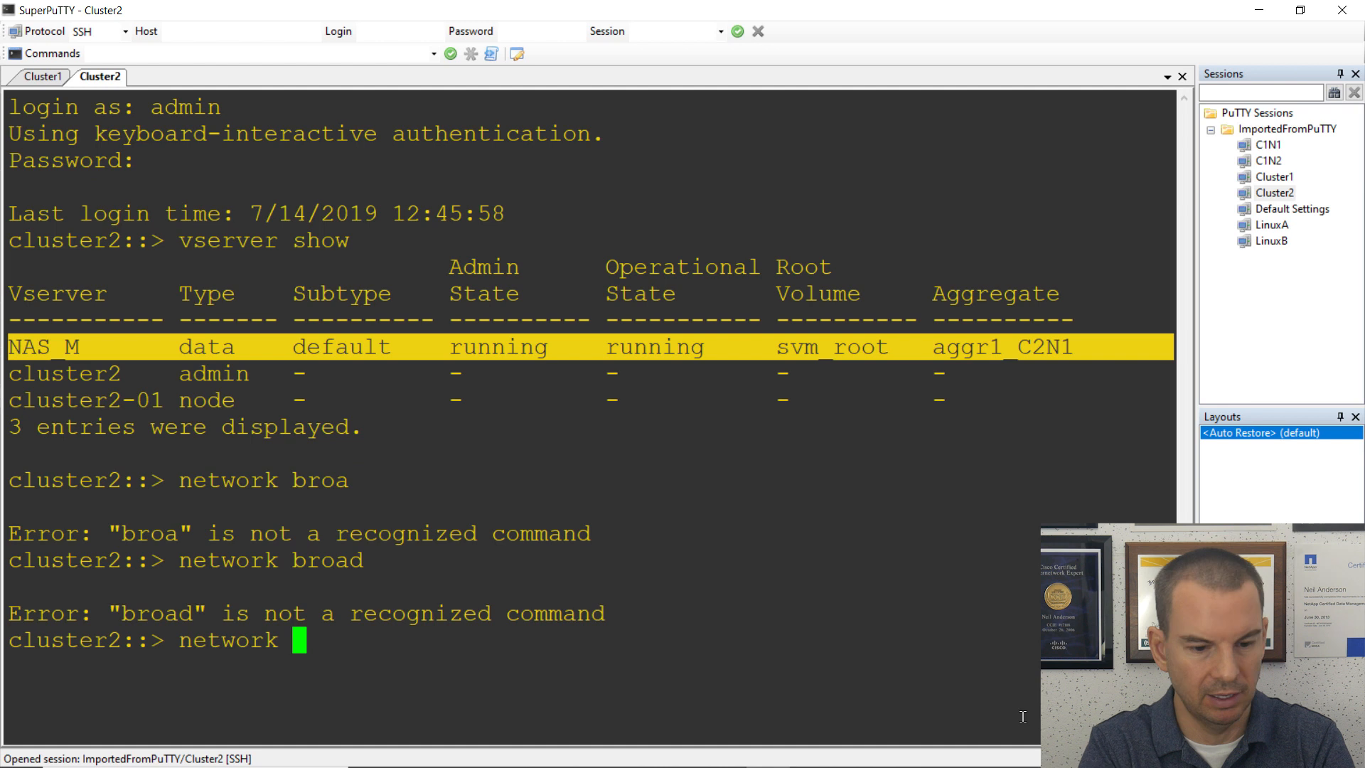
pyautogui.write('pot')
pyautogui.press('BackSpace')
pyautogui.press('BackSpace')
pyautogui.press('BackSpace')
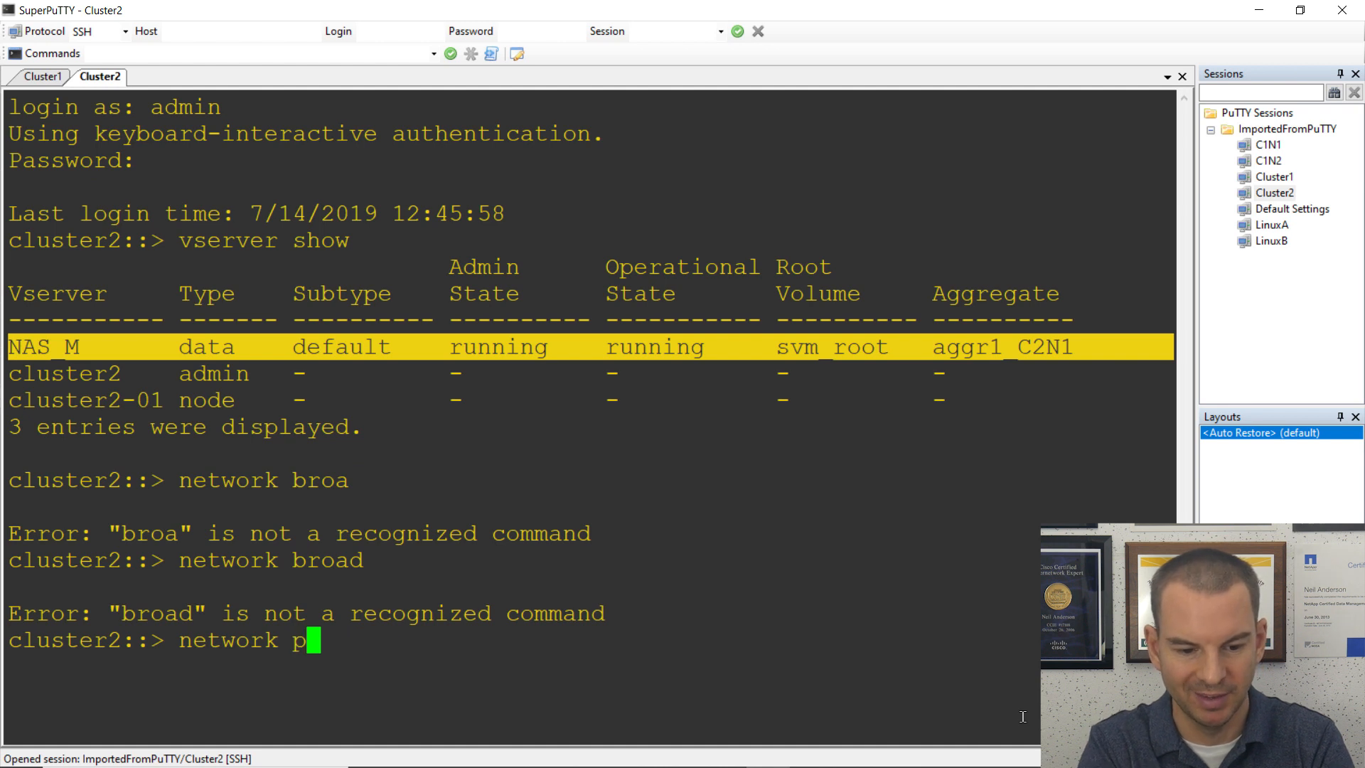
pyautogui.write('ort broad')
pyautogui.press('Tab')
pyautogui.write('show')
pyautogui.press('Return')
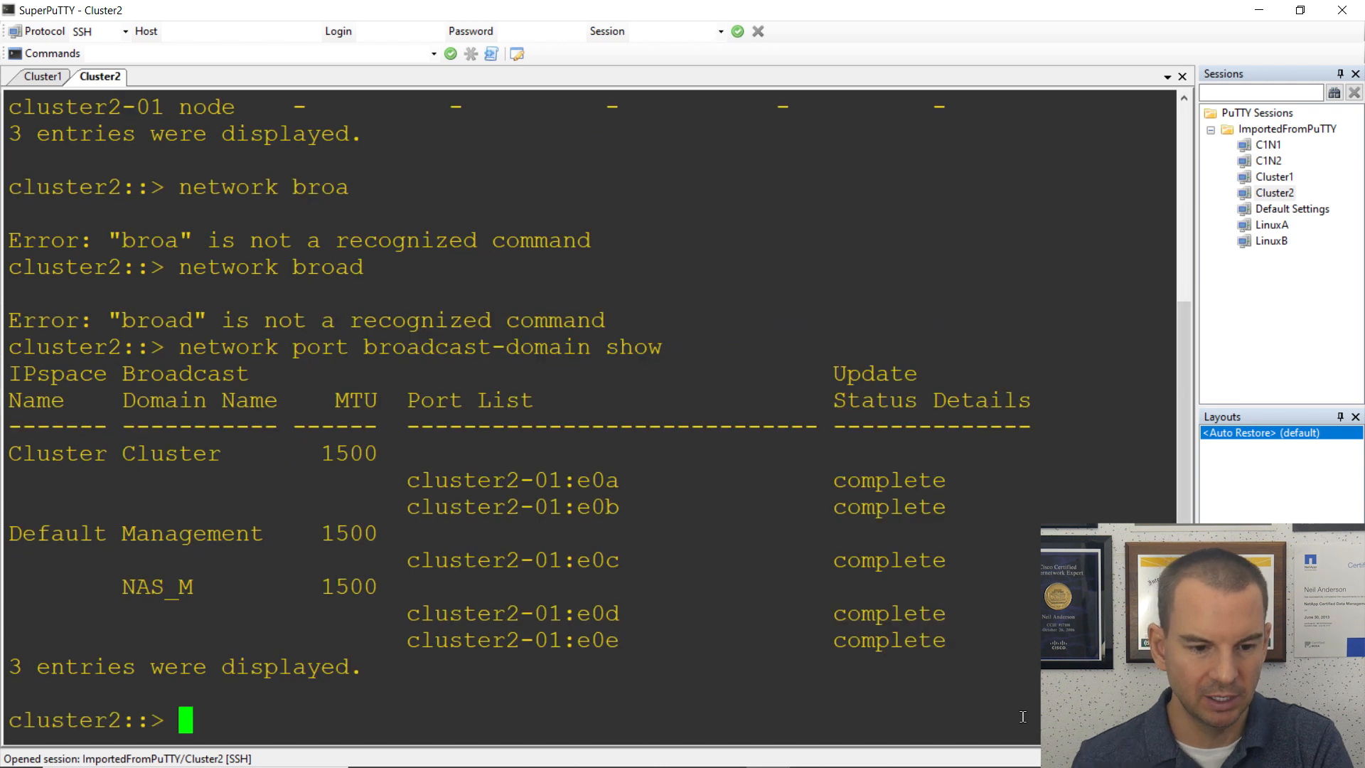
# Highlight the NAS_M, Management and Cluster broadcast domains in cluster2's listing one after another, and clear the selection.
pyautogui.moveTo(196, 588); pyautogui.dragTo(128, 587)
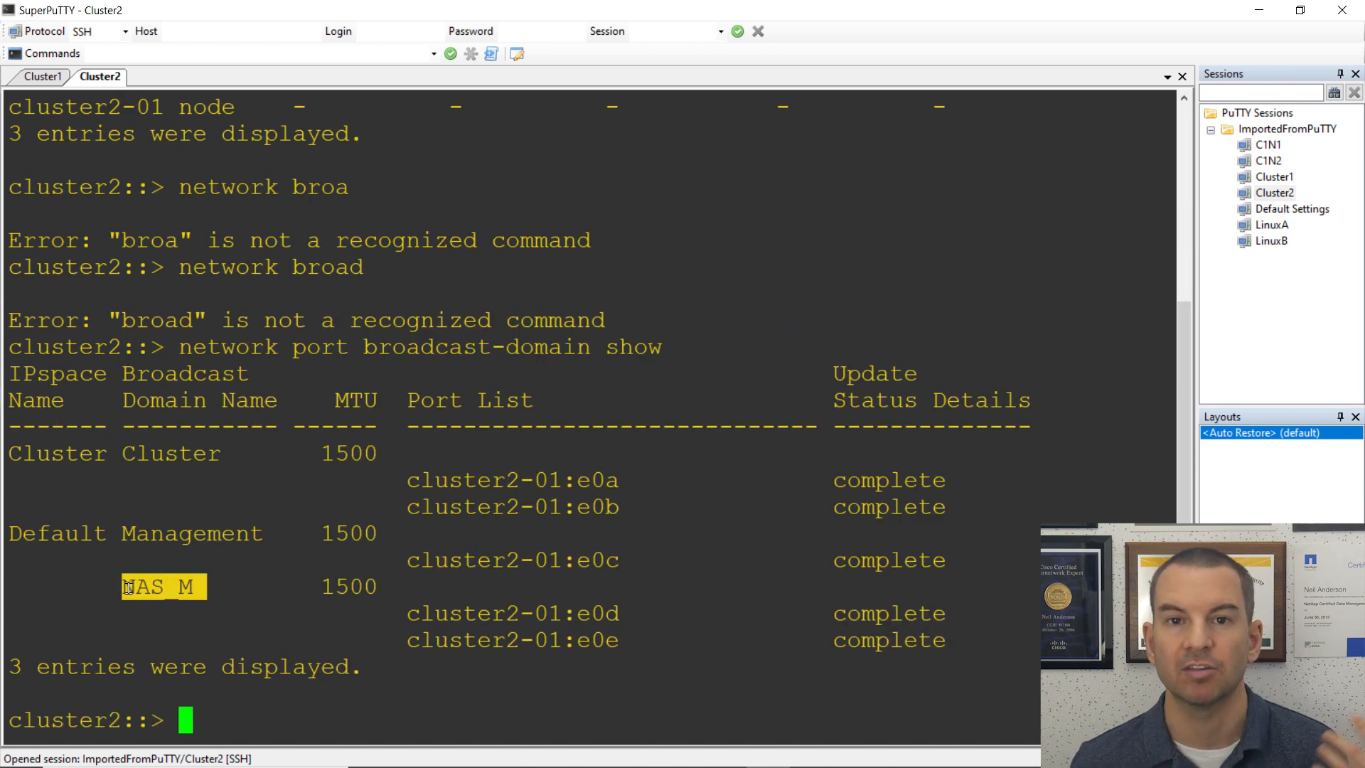
pyautogui.click(157, 534)
pyautogui.doubleClick(158, 534)
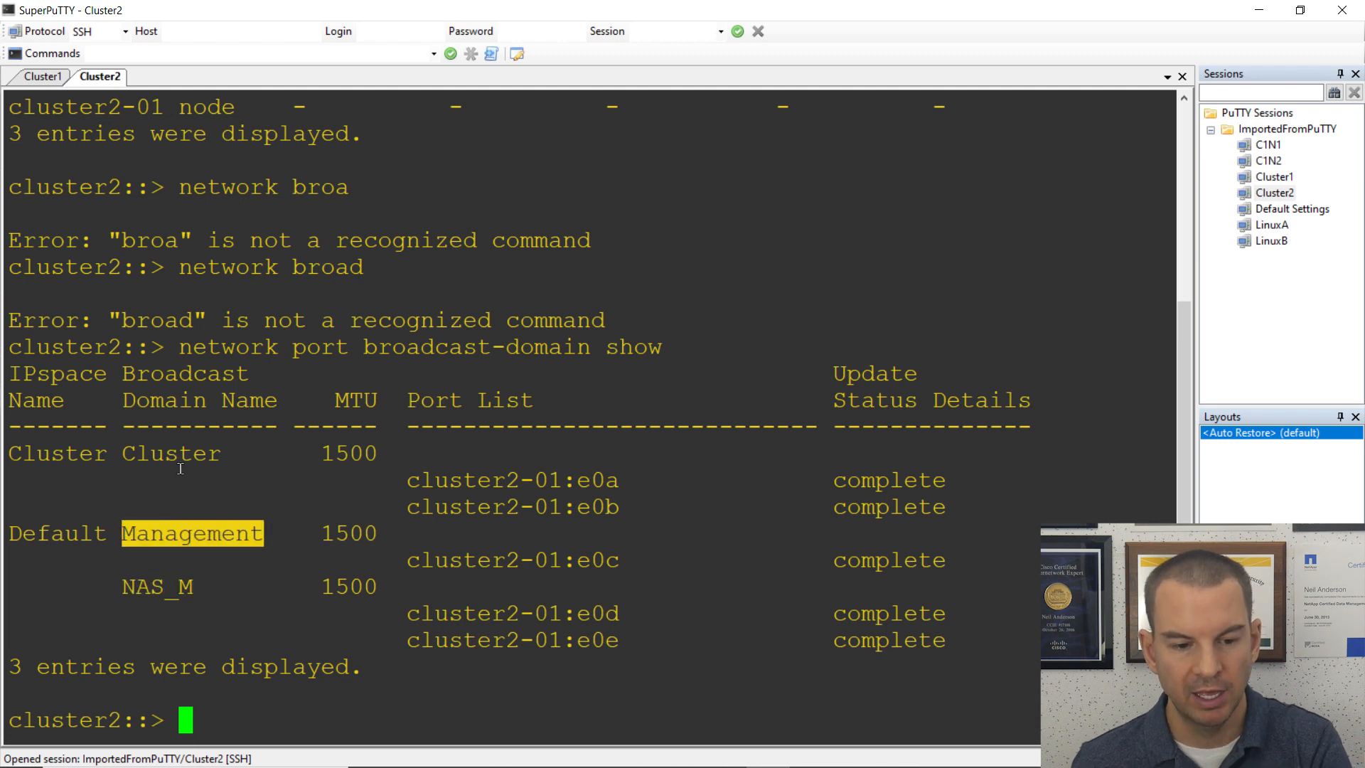
pyautogui.doubleClick(174, 455)
pyautogui.click(421, 675)
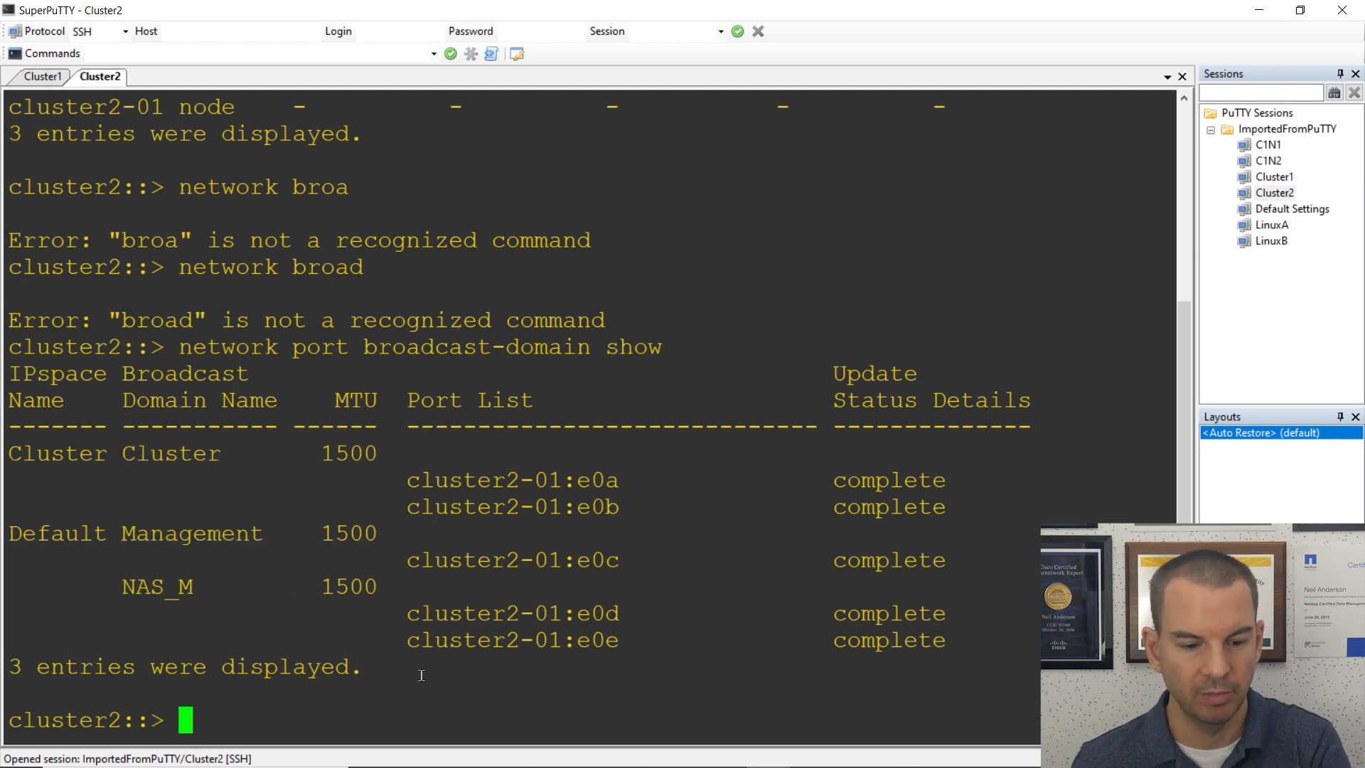
# Run network interface show on cluster2 and highlight the two NAS_M CIFS interfaces and the cluster_mgmt interface.
pyautogui.write('network in')
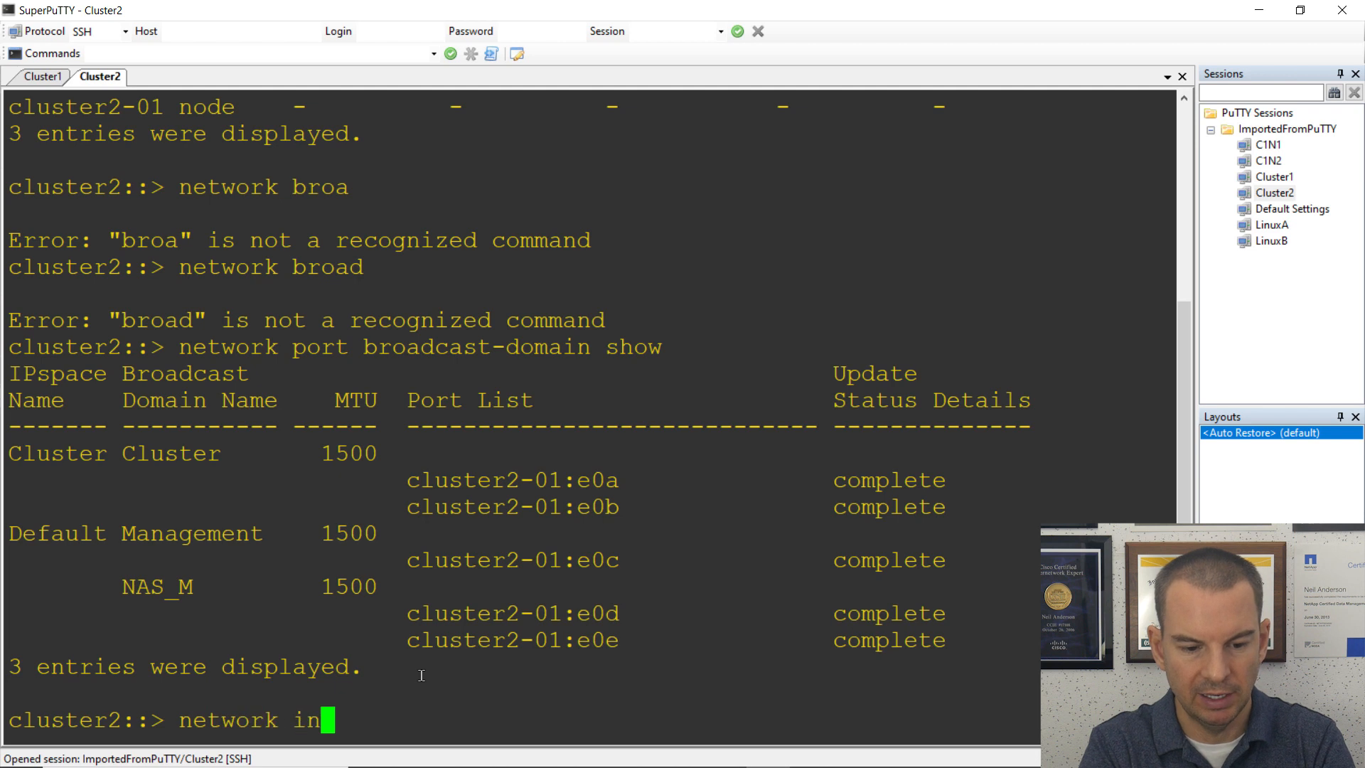
pyautogui.write('terface show')
pyautogui.press('Return')
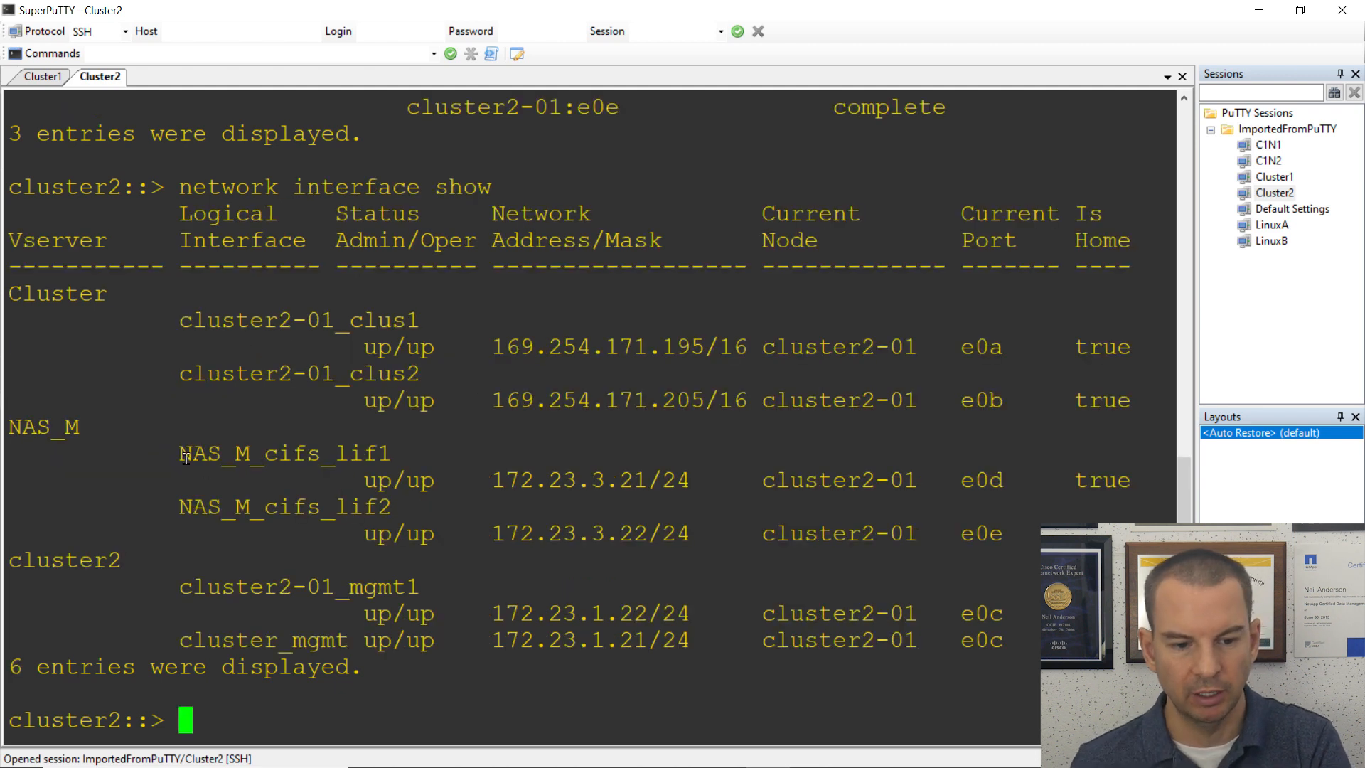
pyautogui.moveTo(192, 448); pyautogui.dragTo(438, 528)
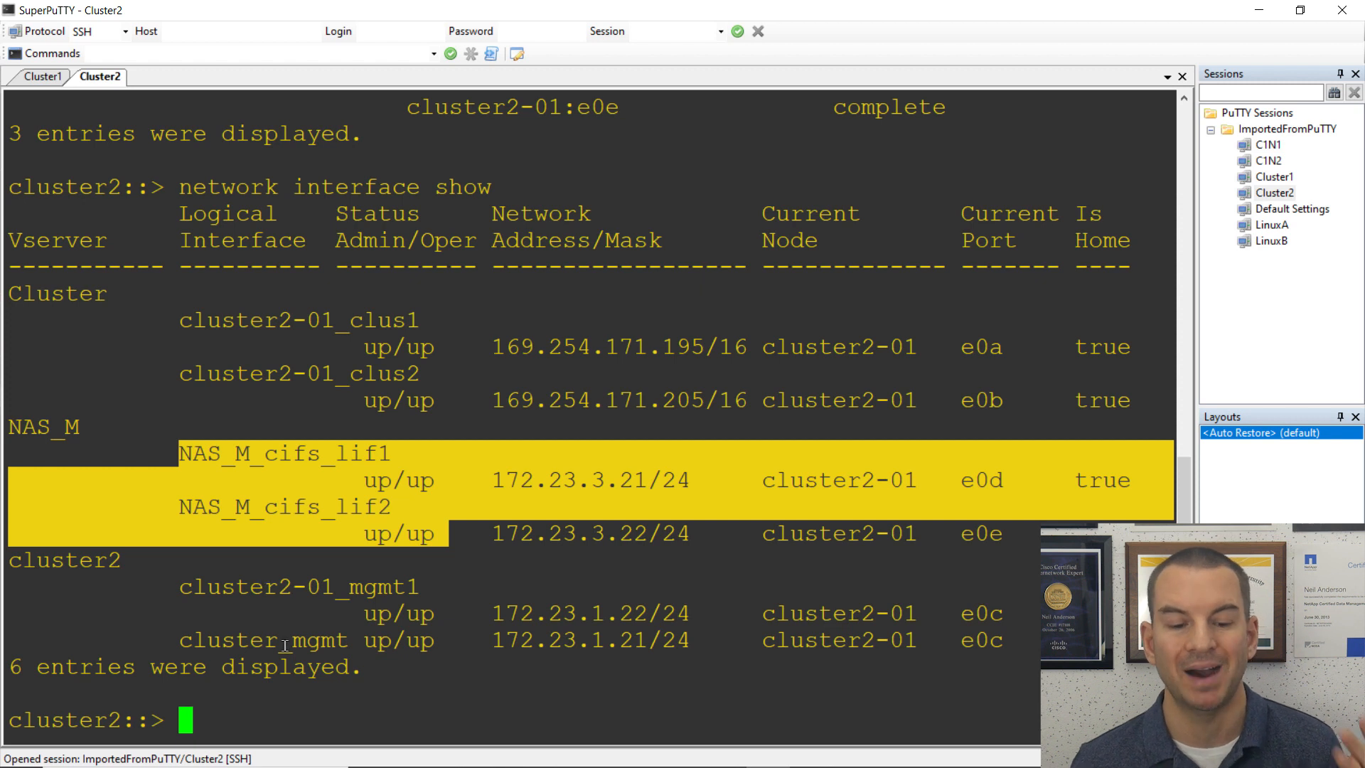
pyautogui.moveTo(447, 640); pyautogui.dragTo(179, 640)
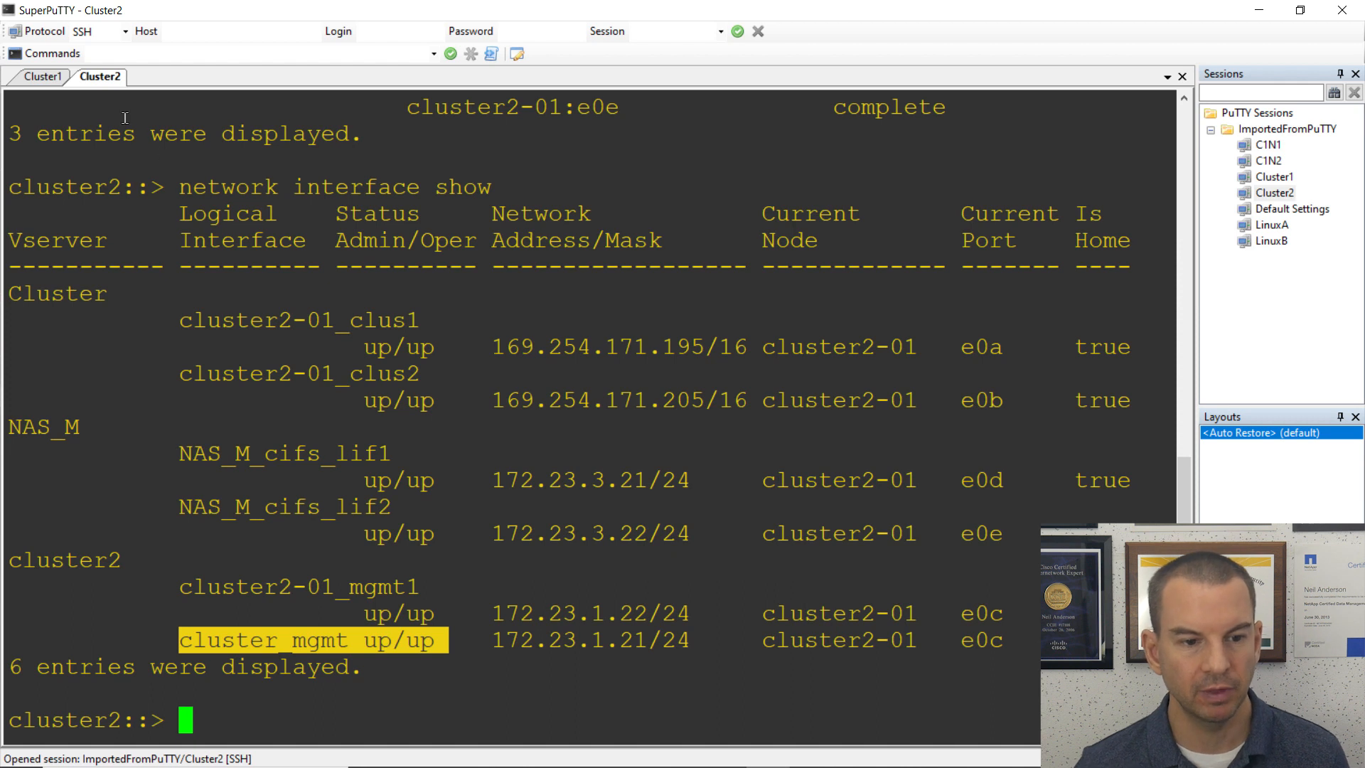
# In the Cluster1 session, run license add with the two pasted SnapMirror licence keys and highlight the output.
pyautogui.click(39, 76)
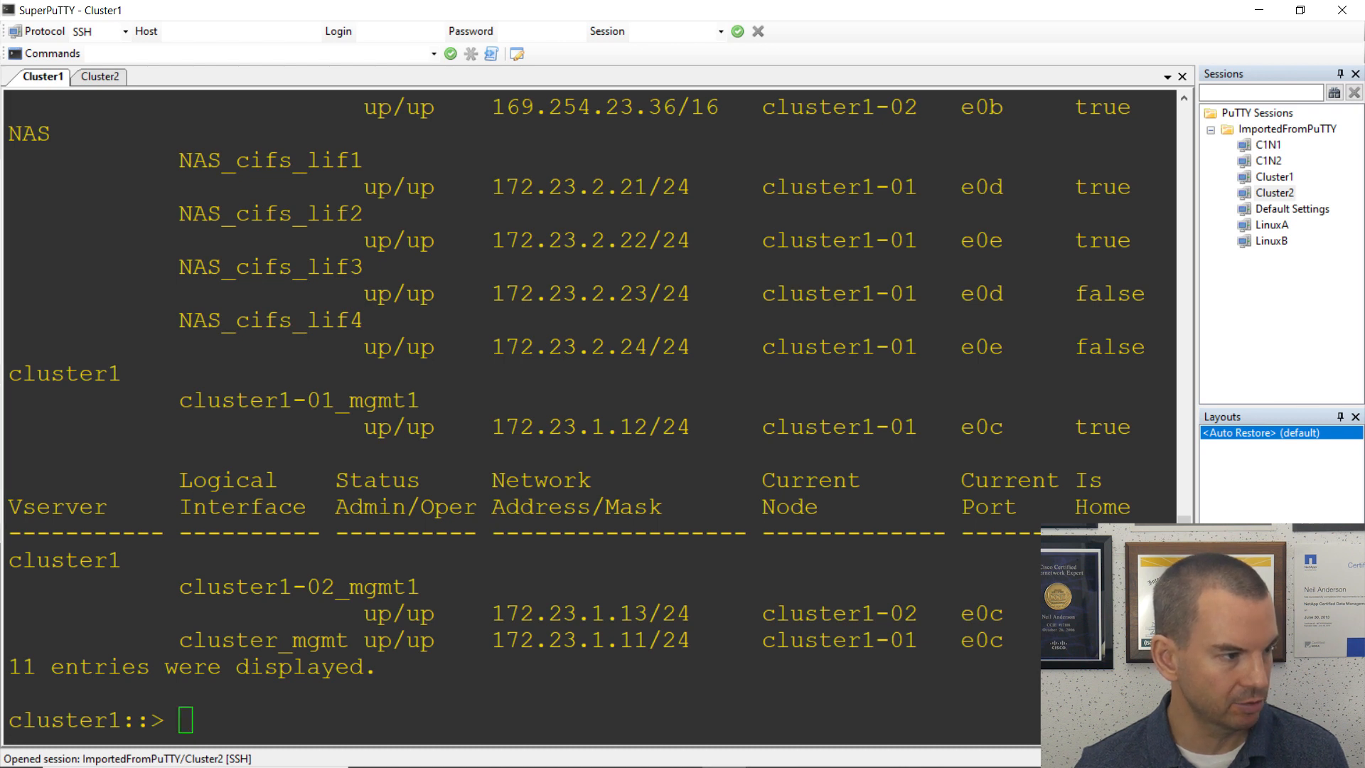
pyautogui.rightClick(203, 607)
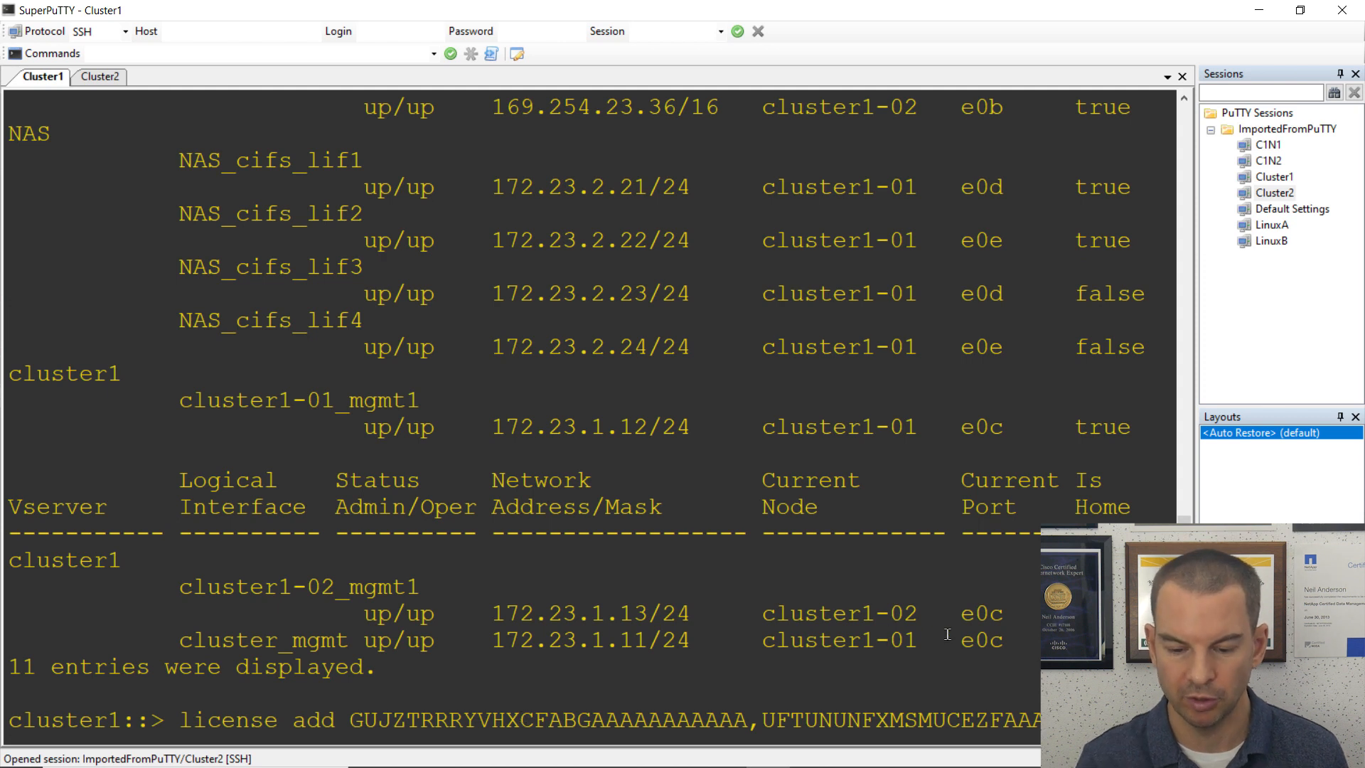
pyautogui.press('Return')
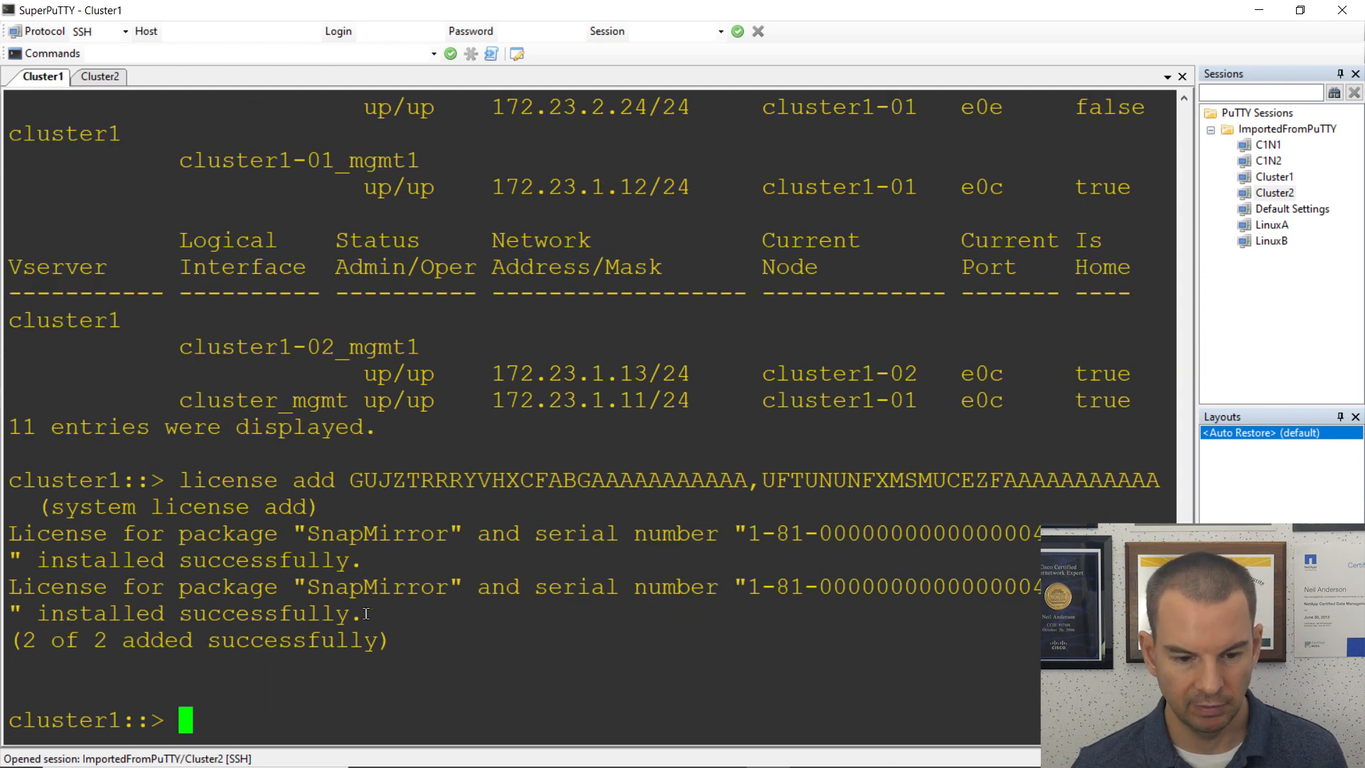
pyautogui.moveTo(400, 645); pyautogui.dragTo(11, 484)
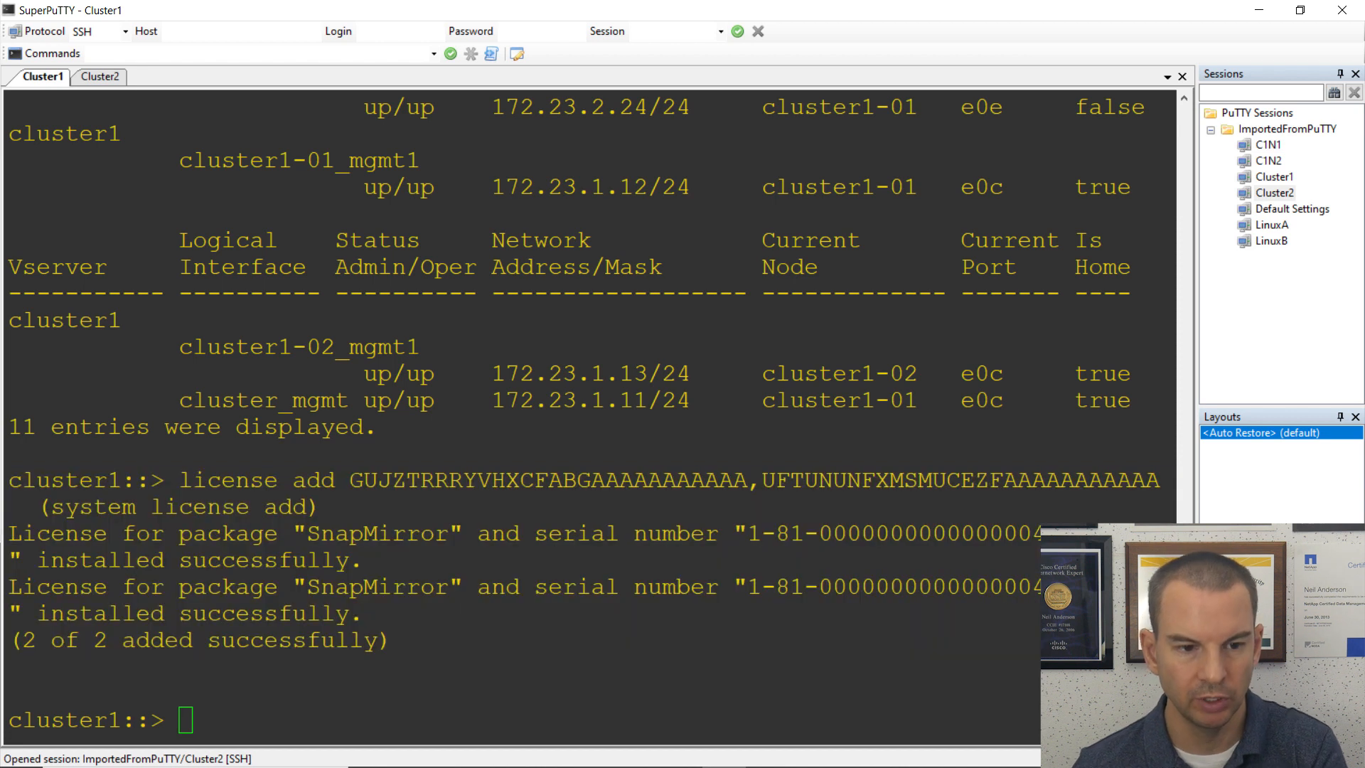
# In the Cluster2 session, run license add with the pasted SnapMirror licence key and highlight the output.
pyautogui.click(102, 84)
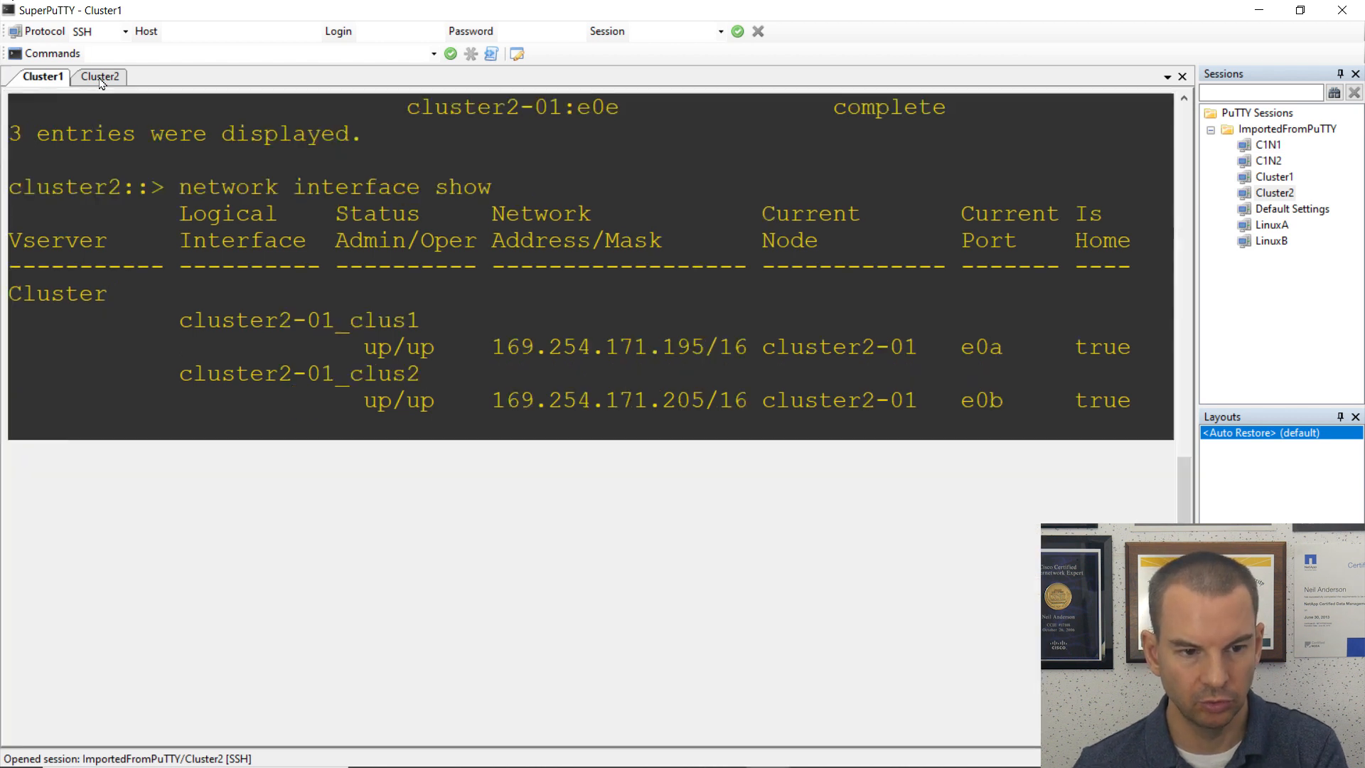
pyautogui.rightClick(179, 592)
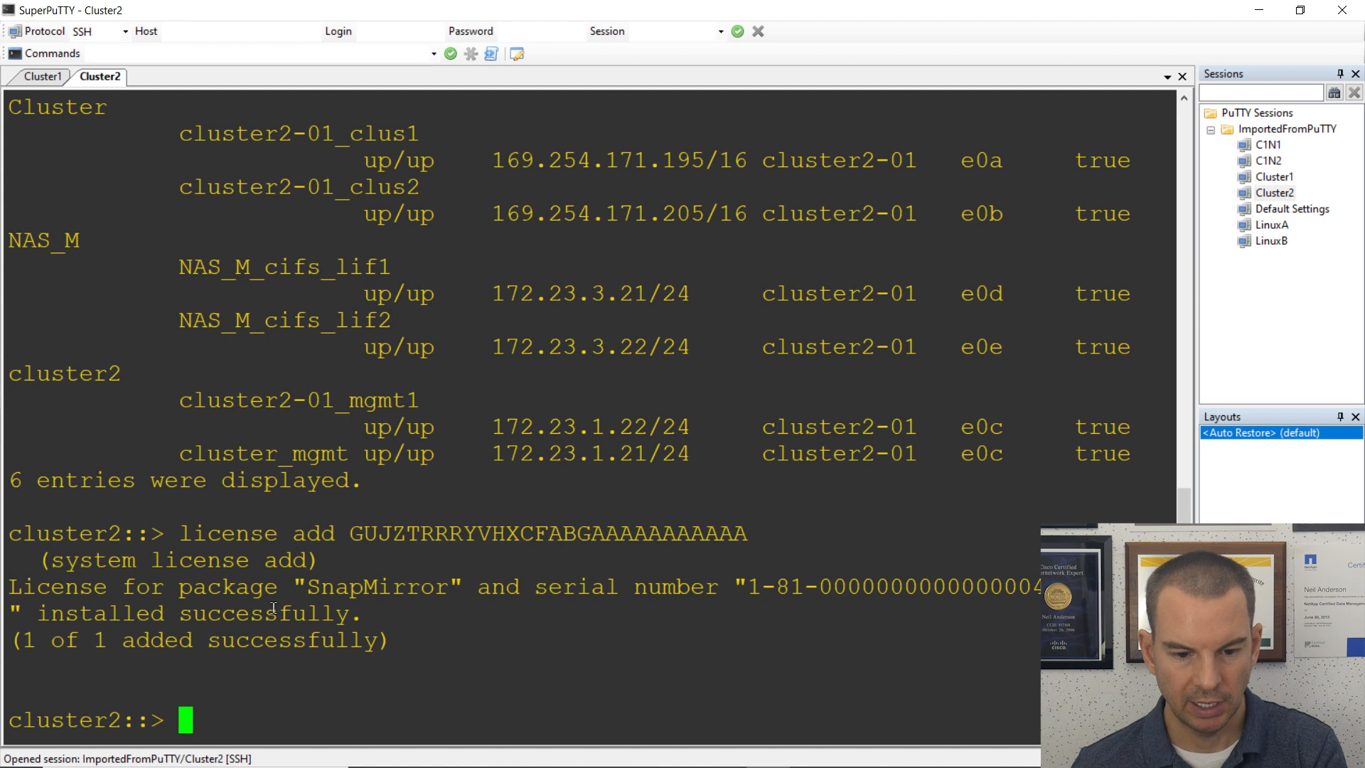
pyautogui.moveTo(407, 644); pyautogui.dragTo(11, 537)
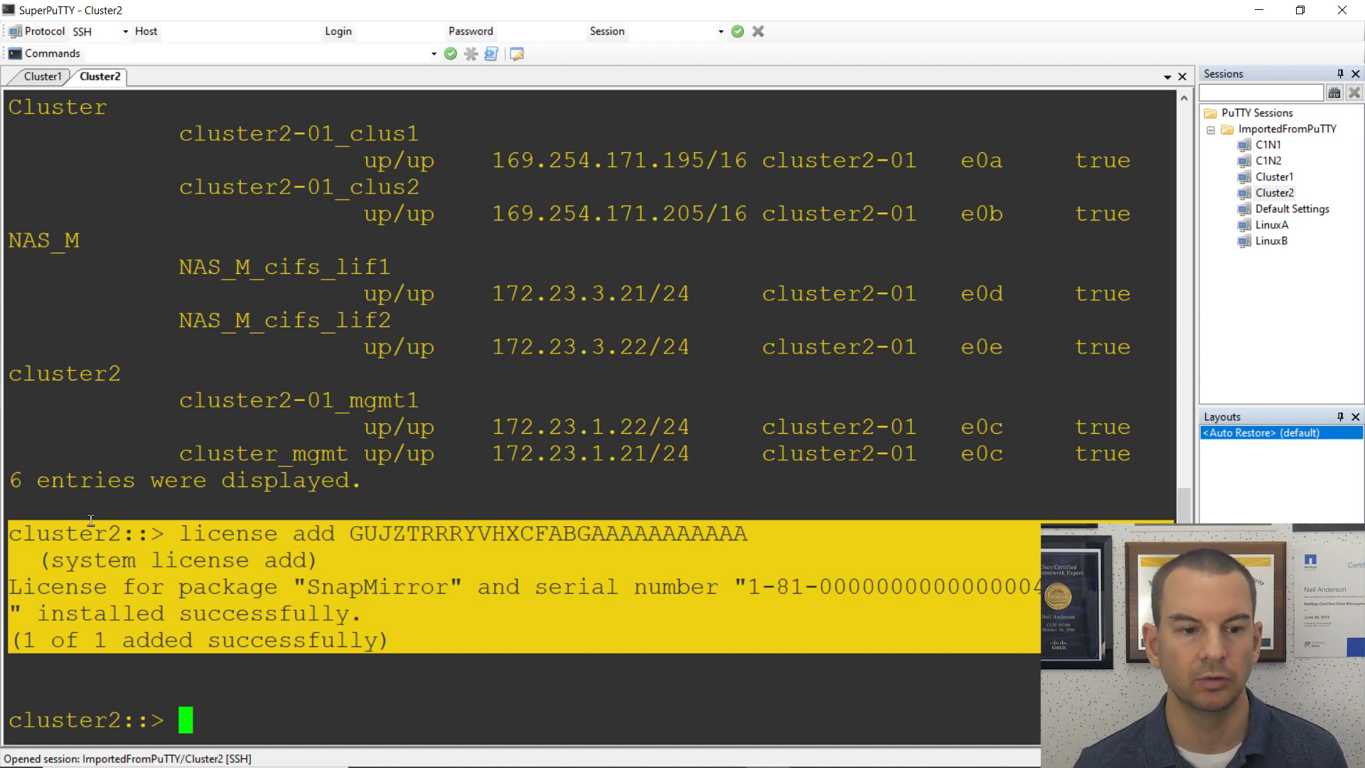
# Return to the Cluster1 session, then examine the Lab Topology Diagram in the lab guide PDF in Adobe Acrobat Reader.
pyautogui.click(45, 78)
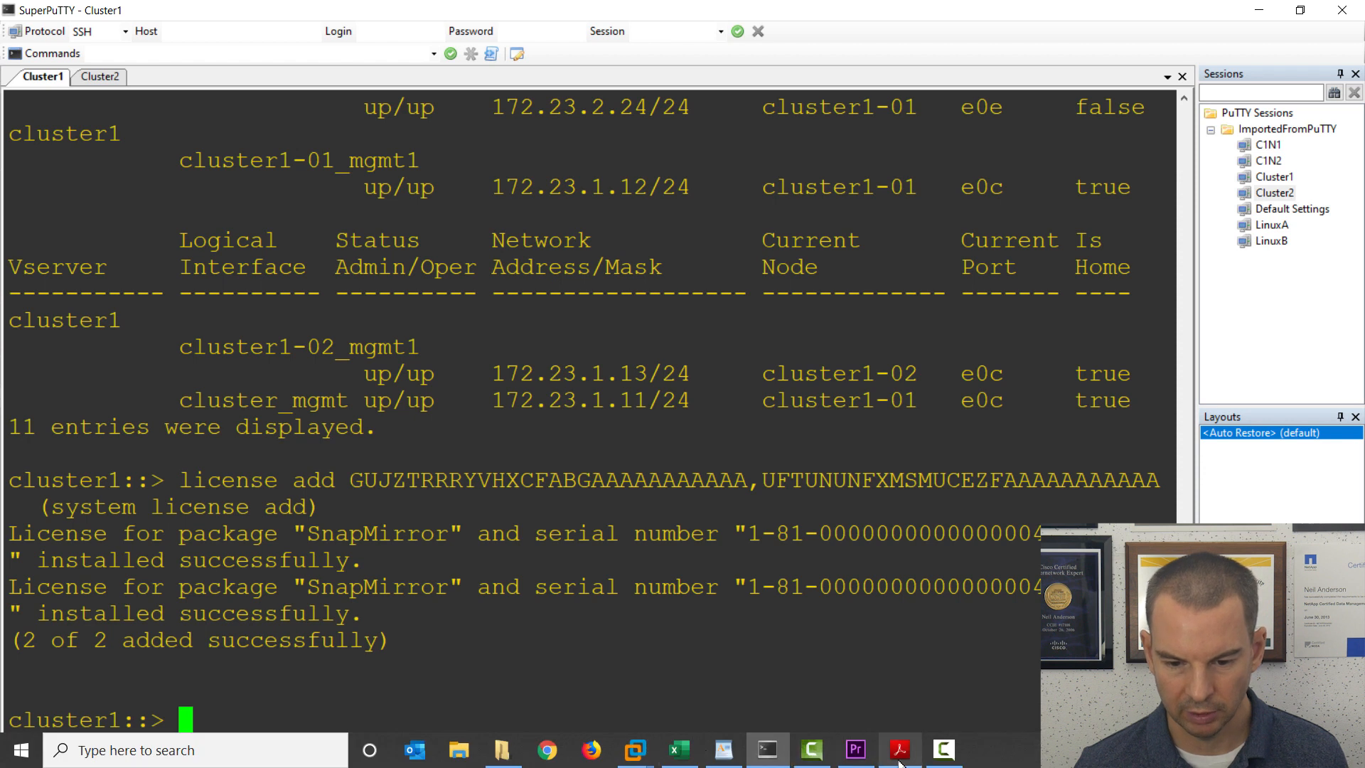
pyautogui.click(903, 760)
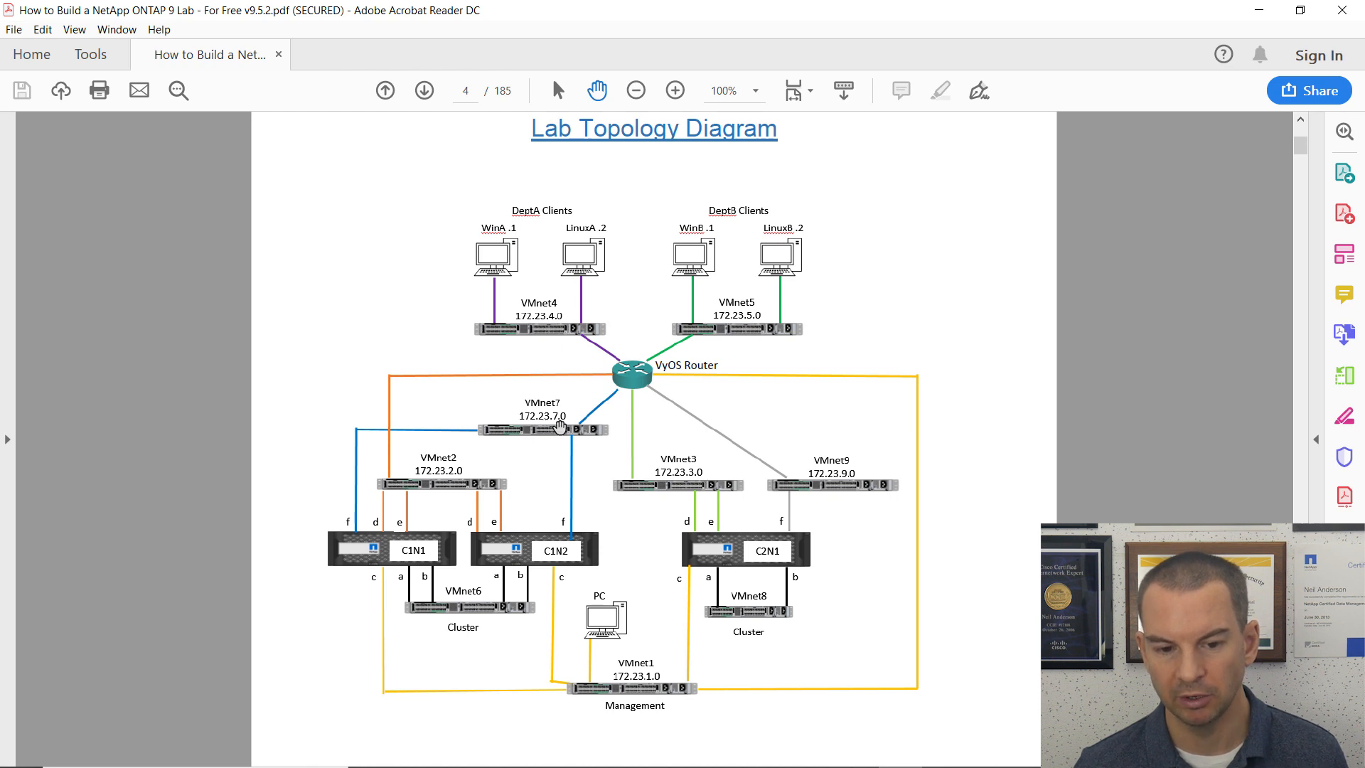
# Switch to the Cluster1 session in SuperPuTTY and create broadcast domain Intercluster with MTU 1500 and ports cluster1-01:e0f and cluster1-02:e0f.
pyautogui.moveTo(611, 764)
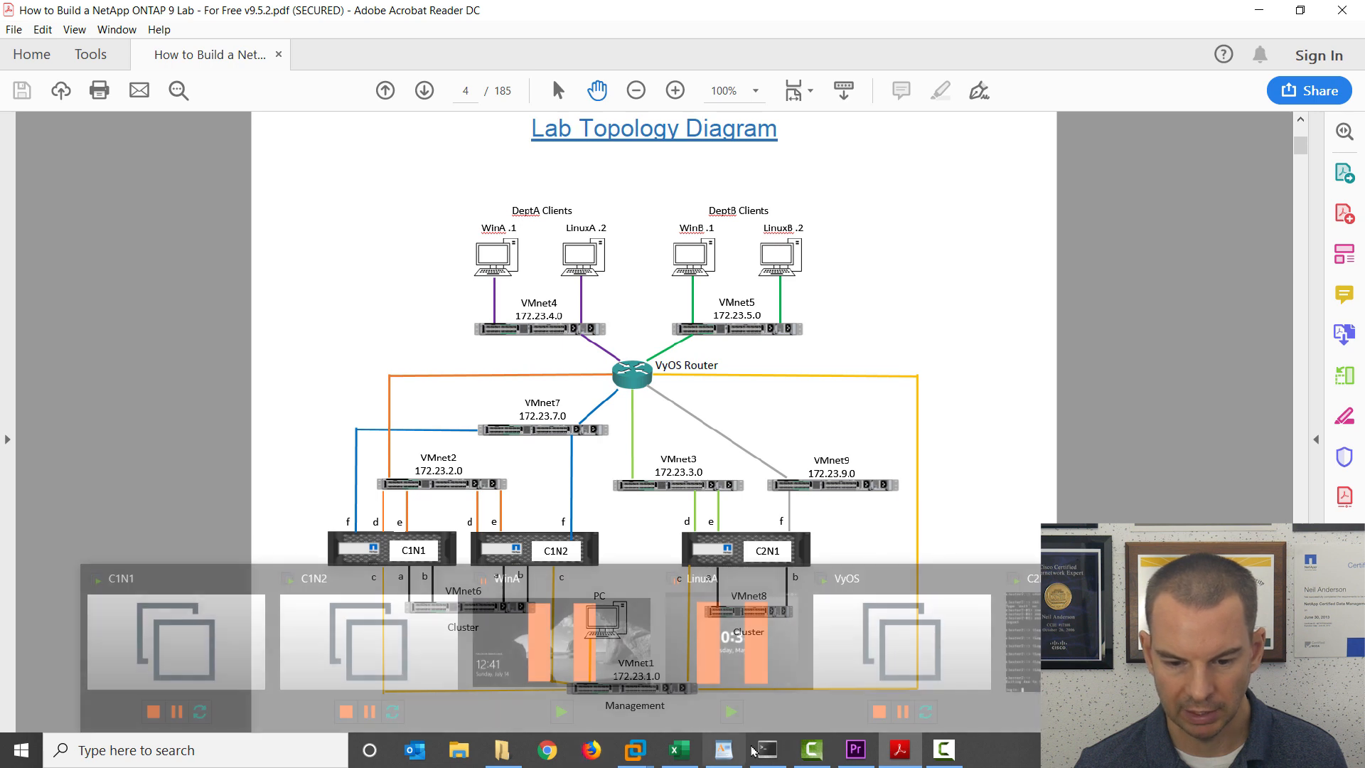
pyautogui.click(768, 749)
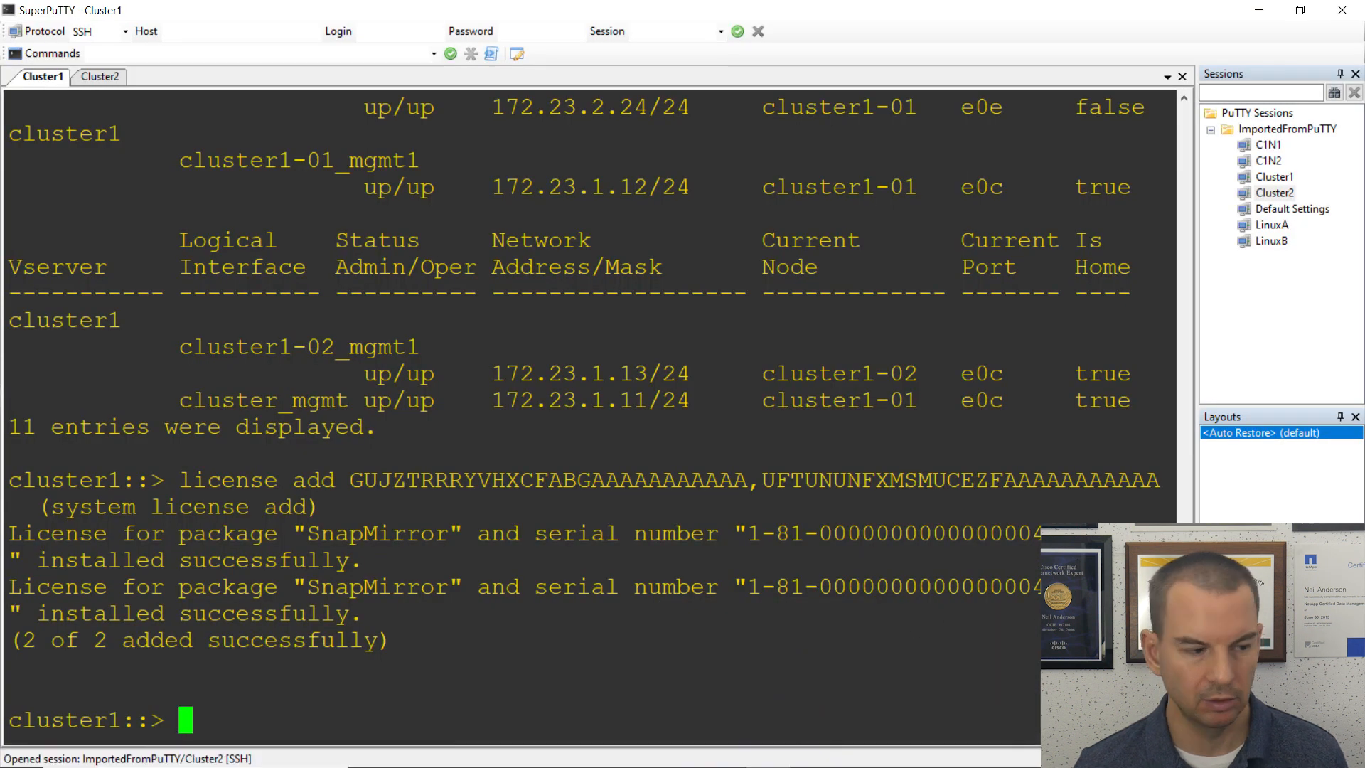
pyautogui.write('network port bro')
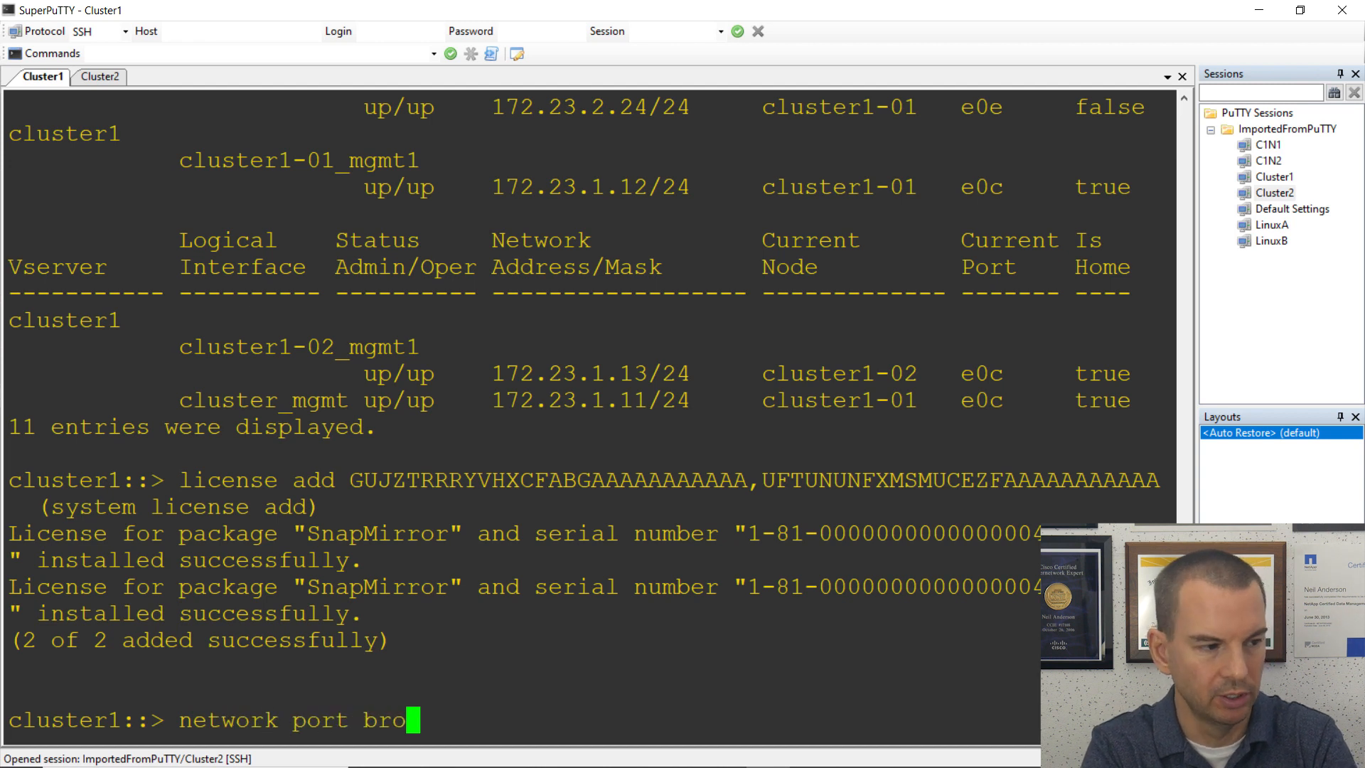
pyautogui.press('Tab')
pyautogui.write('create')
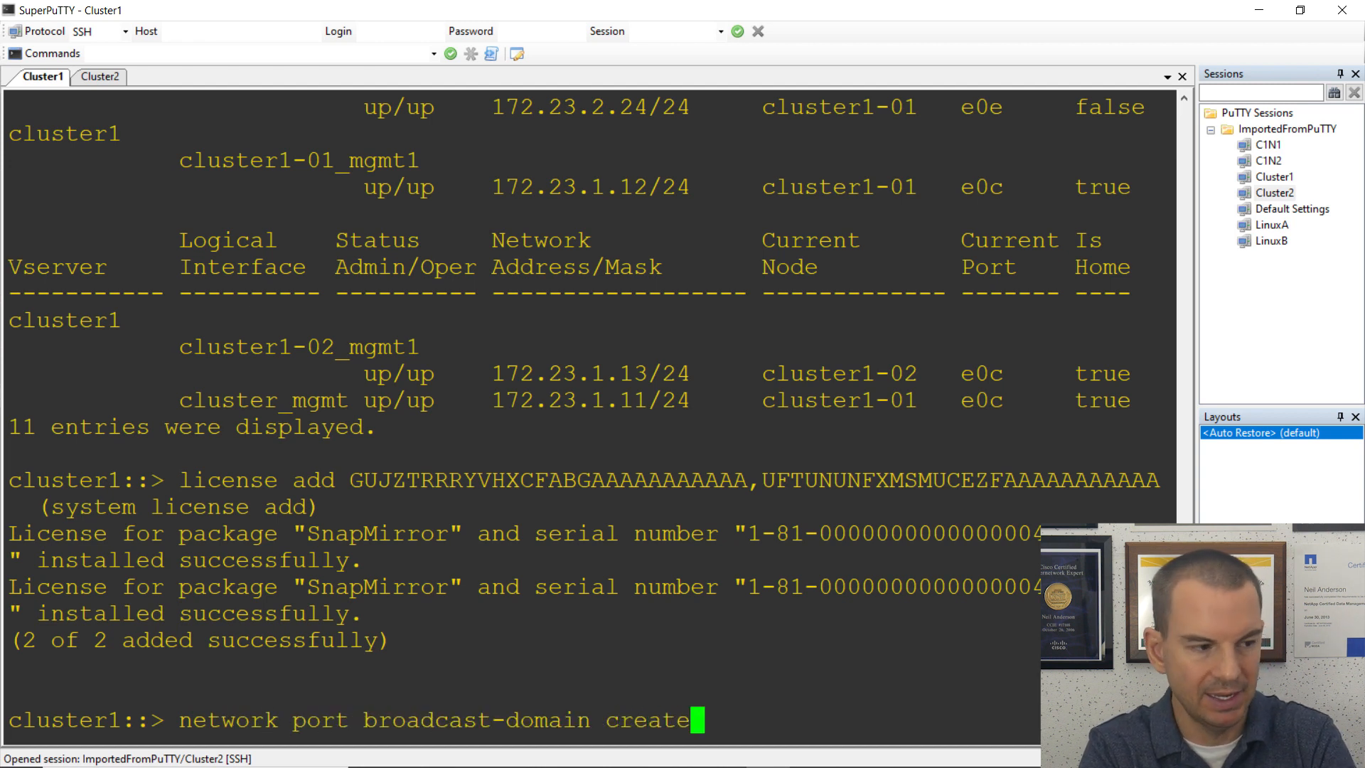
pyautogui.write(' -broad')
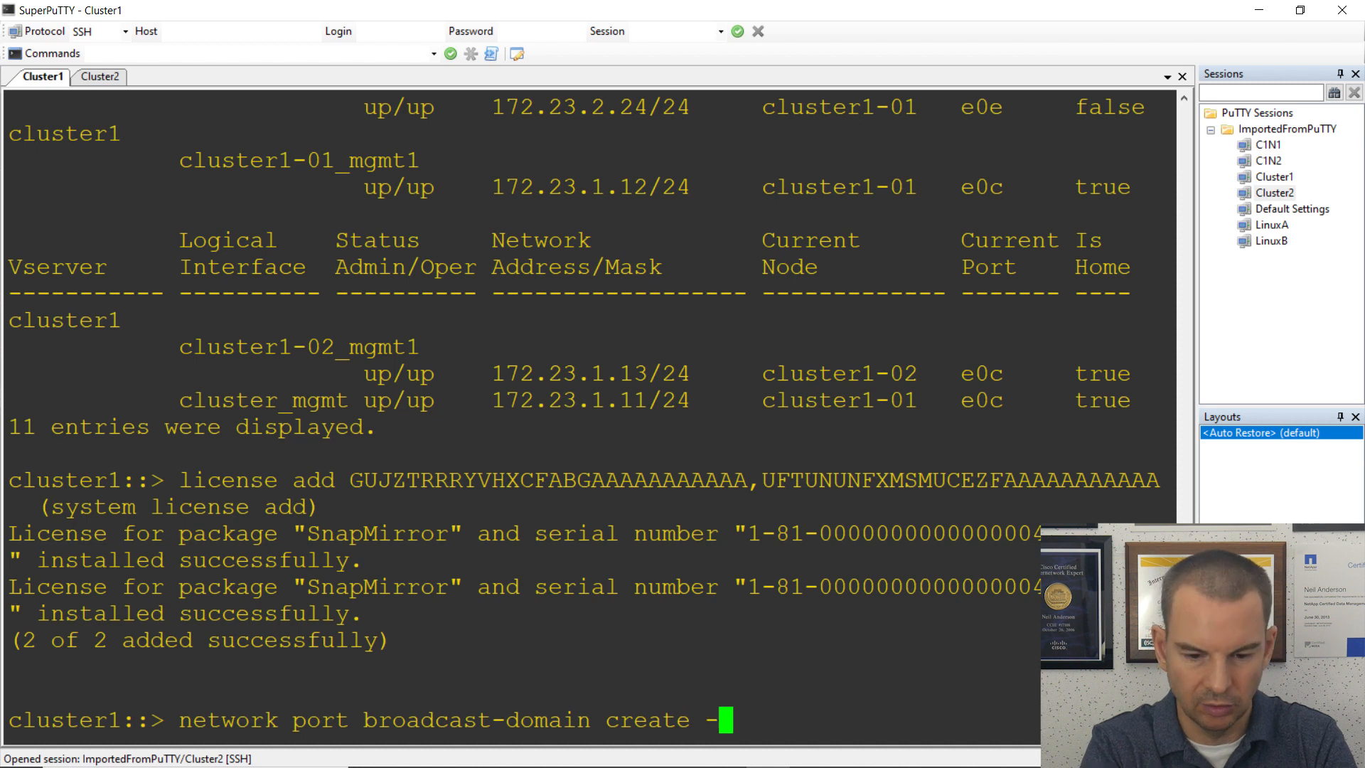
pyautogui.press('Tab')
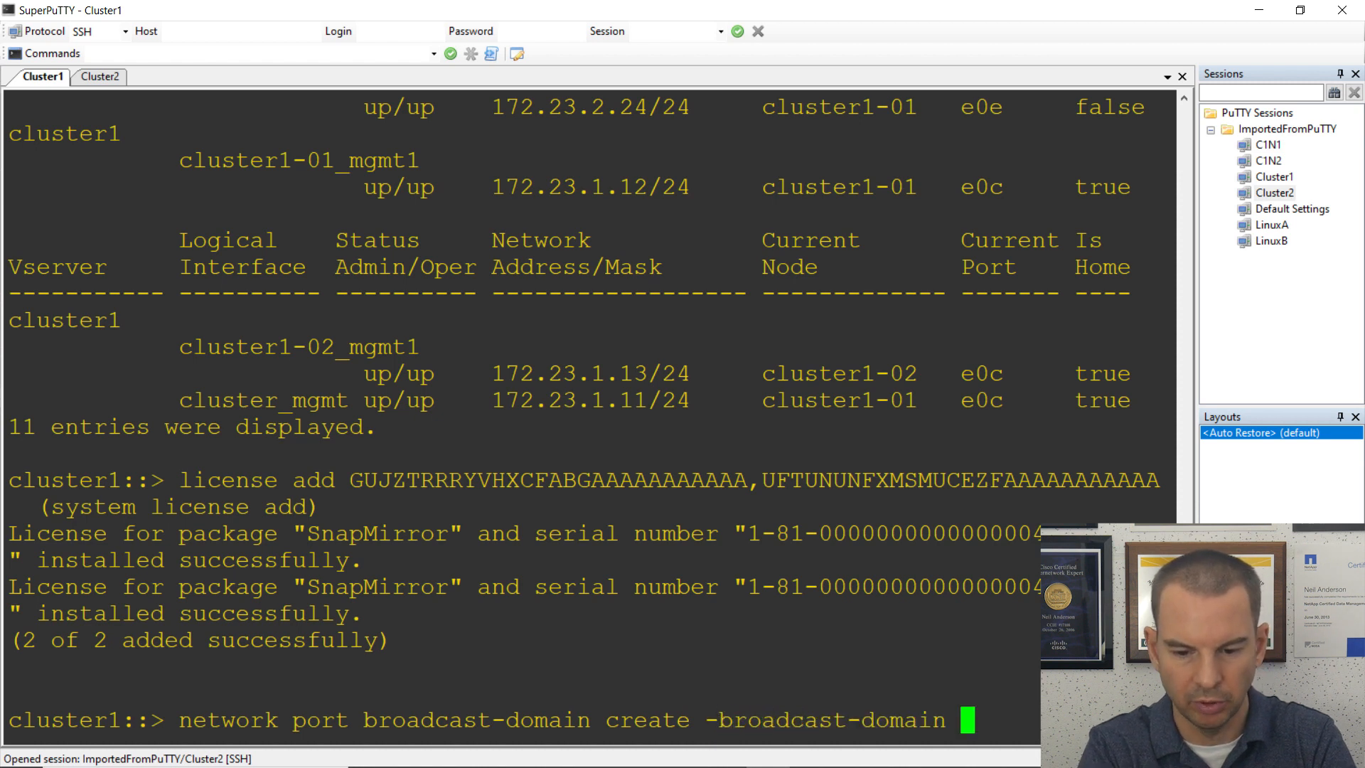
pyautogui.write('Intercluster ')
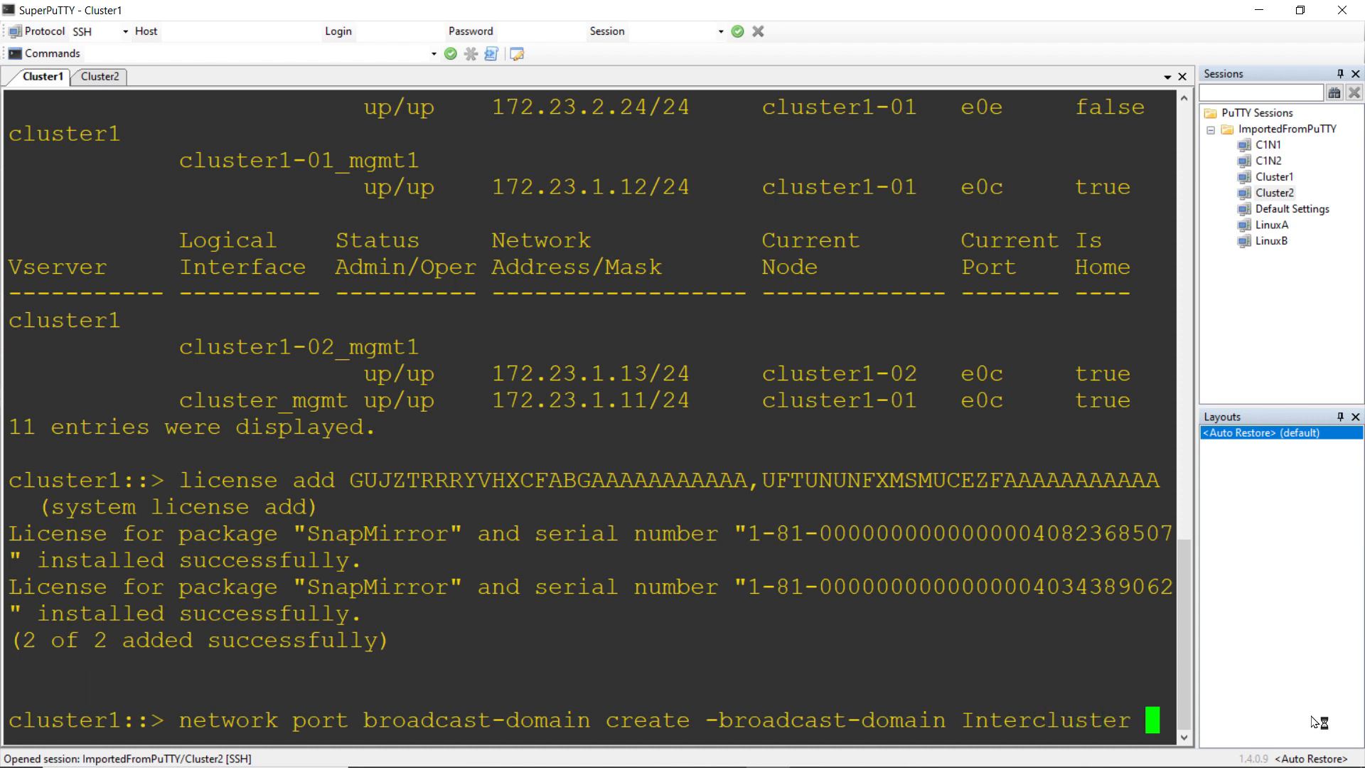
pyautogui.write('-mtu ')
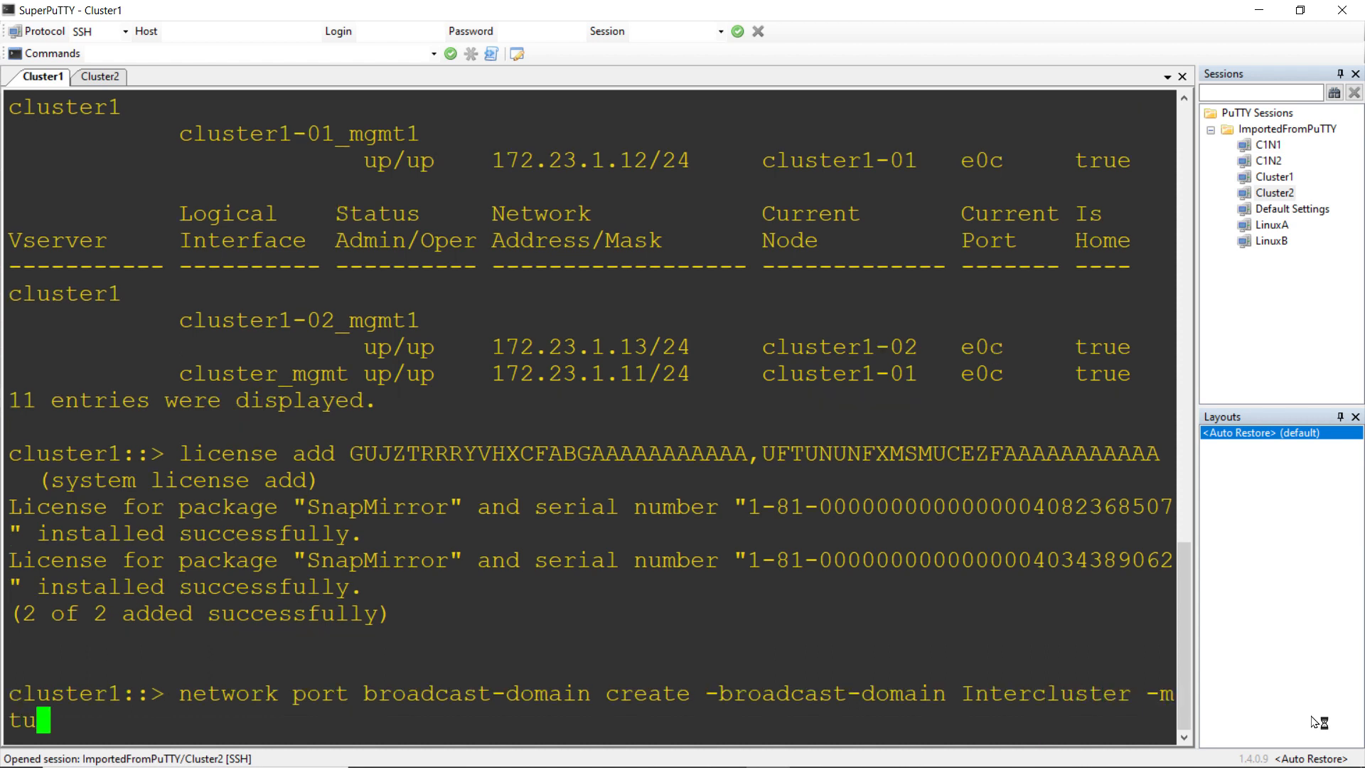
pyautogui.write('1500 -ports ')
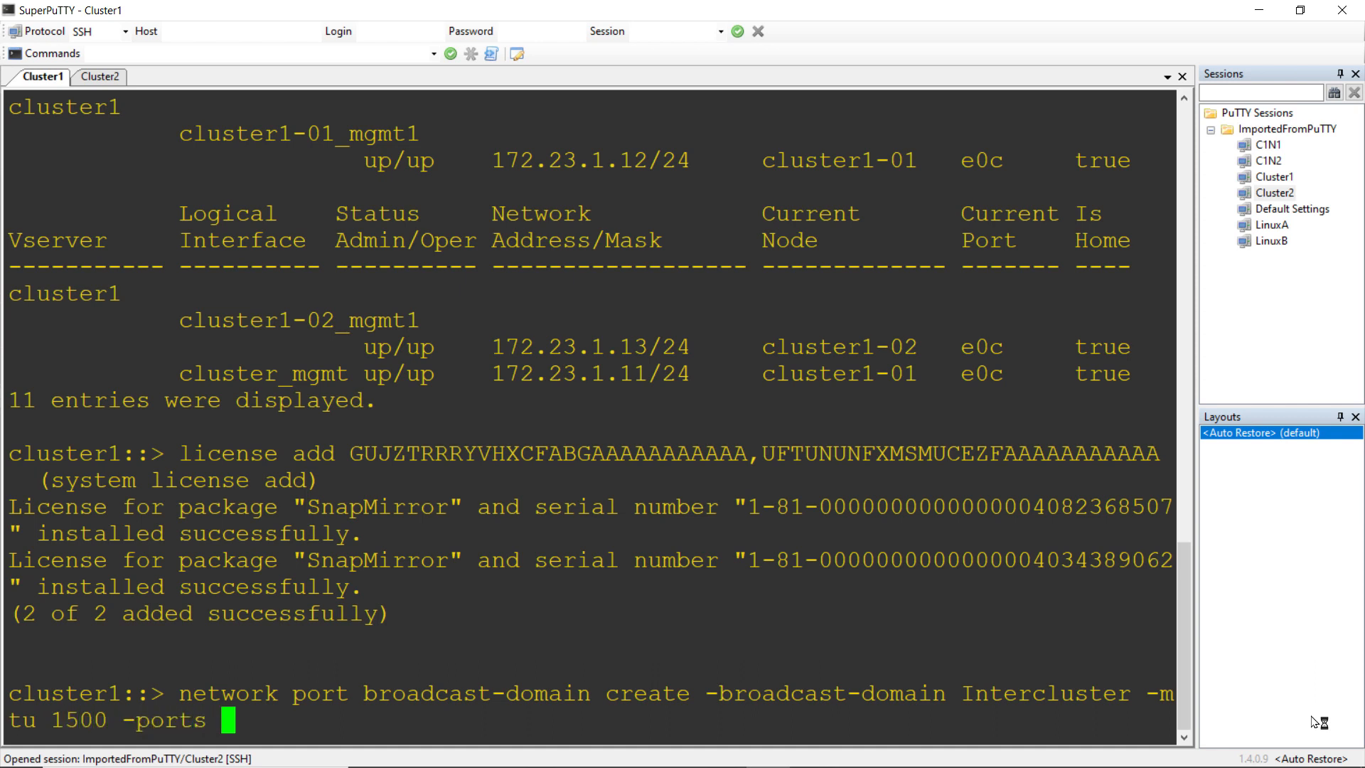
pyautogui.write('cluster1-01:e')
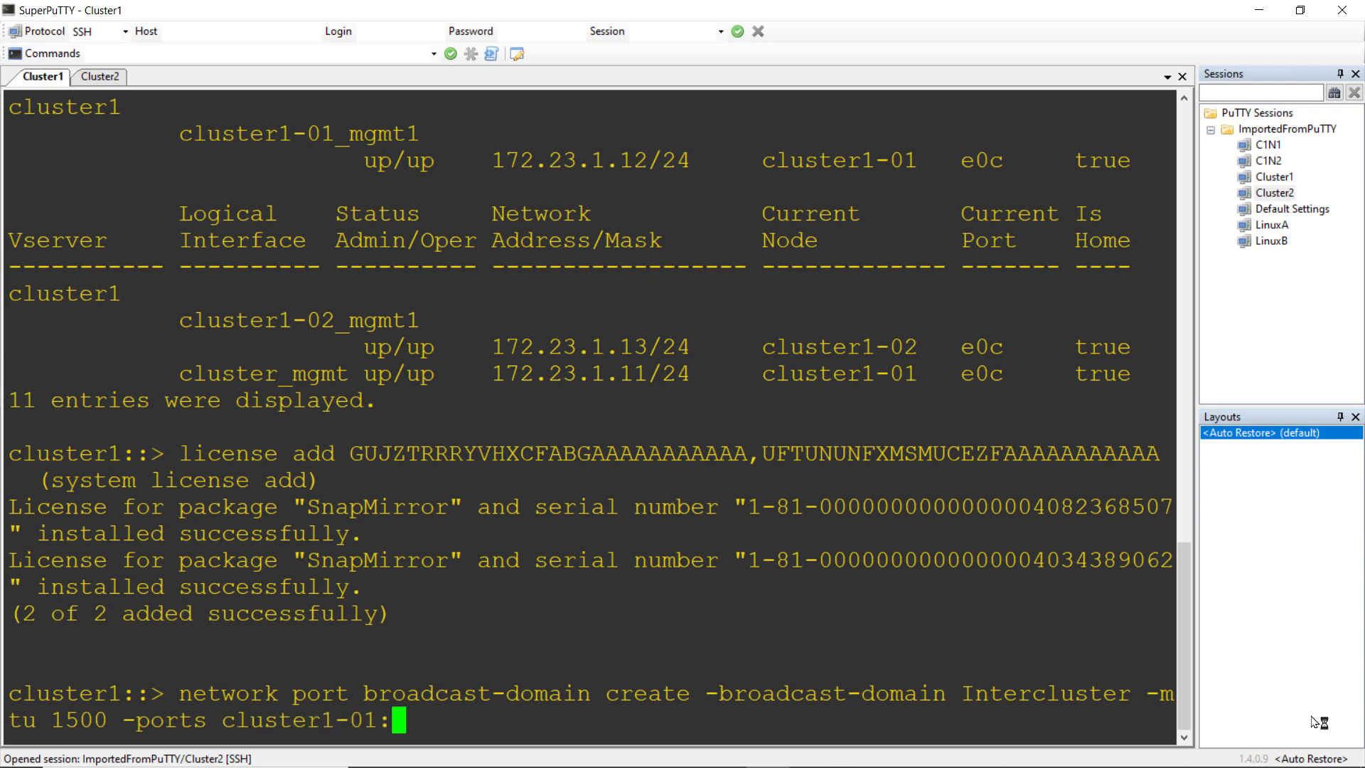
pyautogui.write('f,')
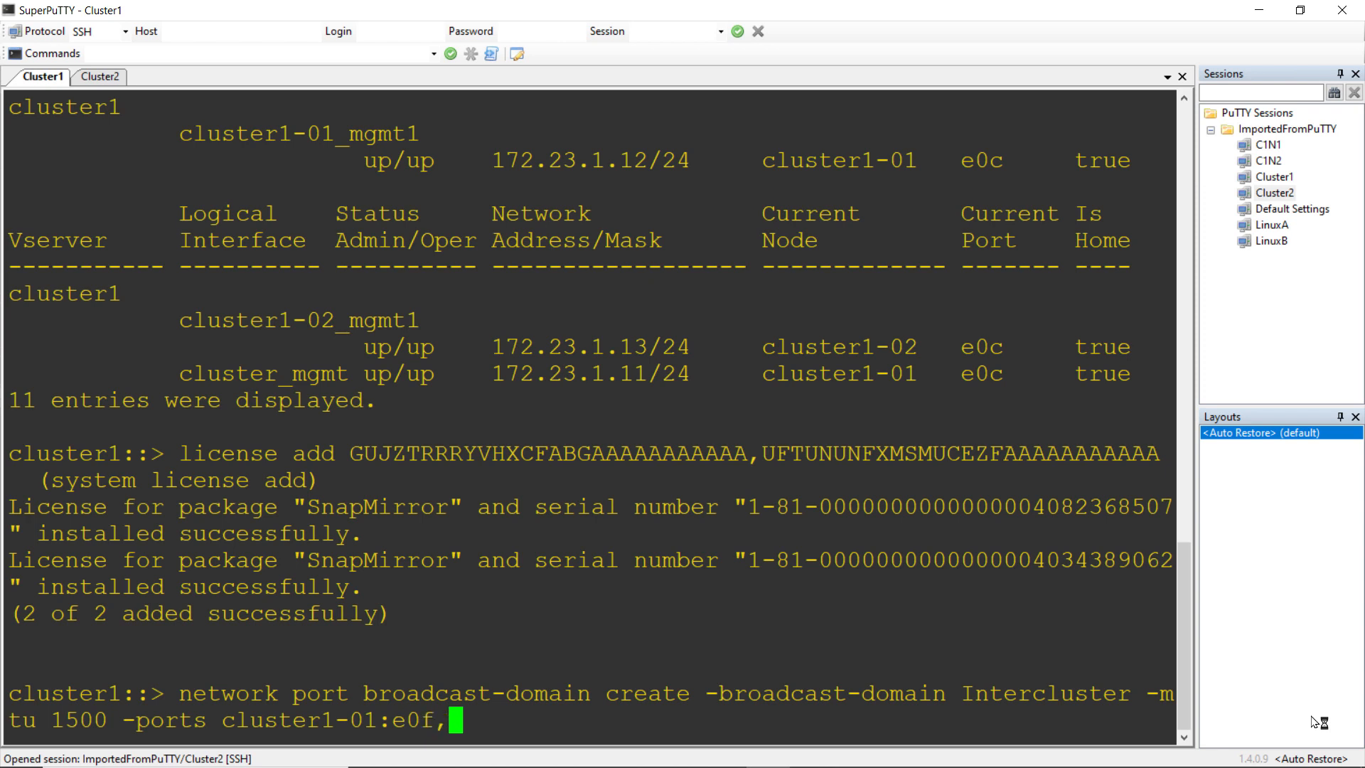
pyautogui.press('BackSpace')
pyautogui.write(',')
pyautogui.press('BackSpace')
pyautogui.write('cluster1-02')
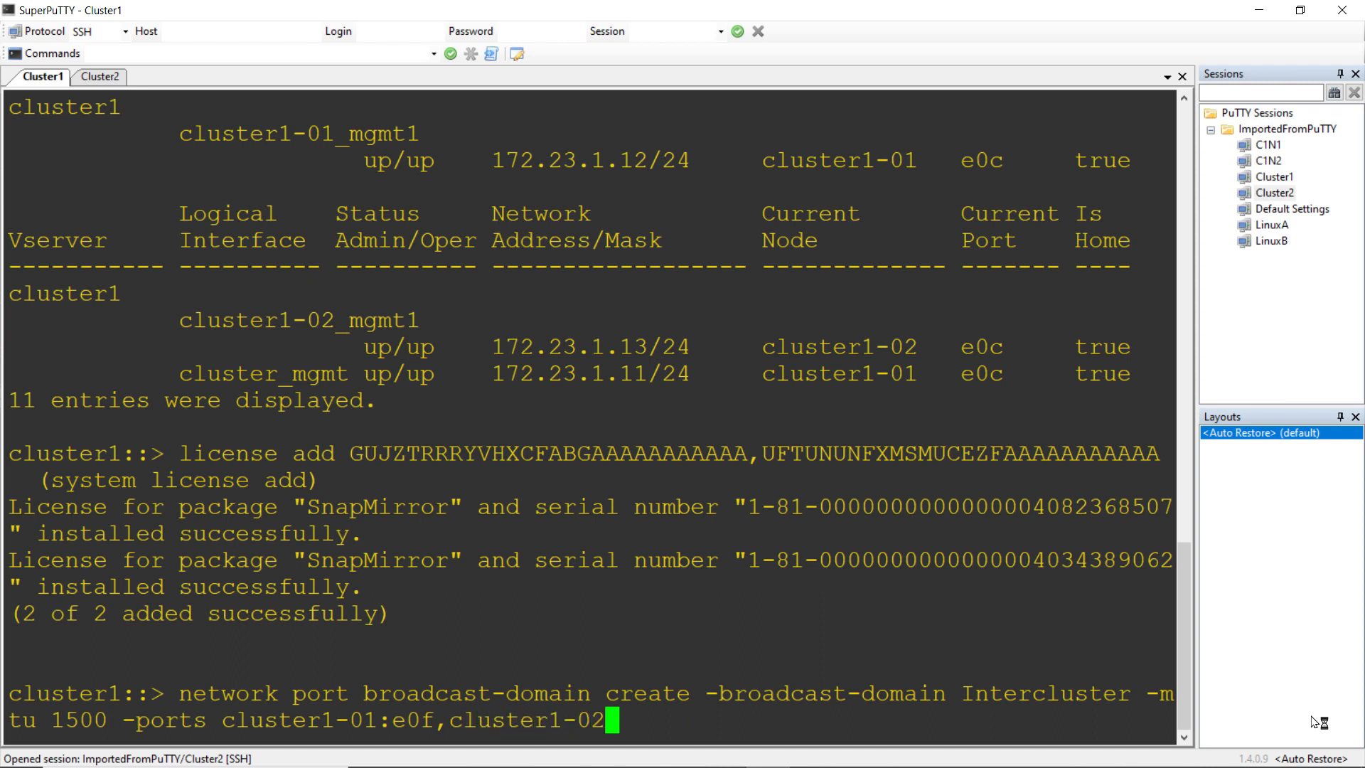
pyautogui.write(':e0f')
pyautogui.press('Return')
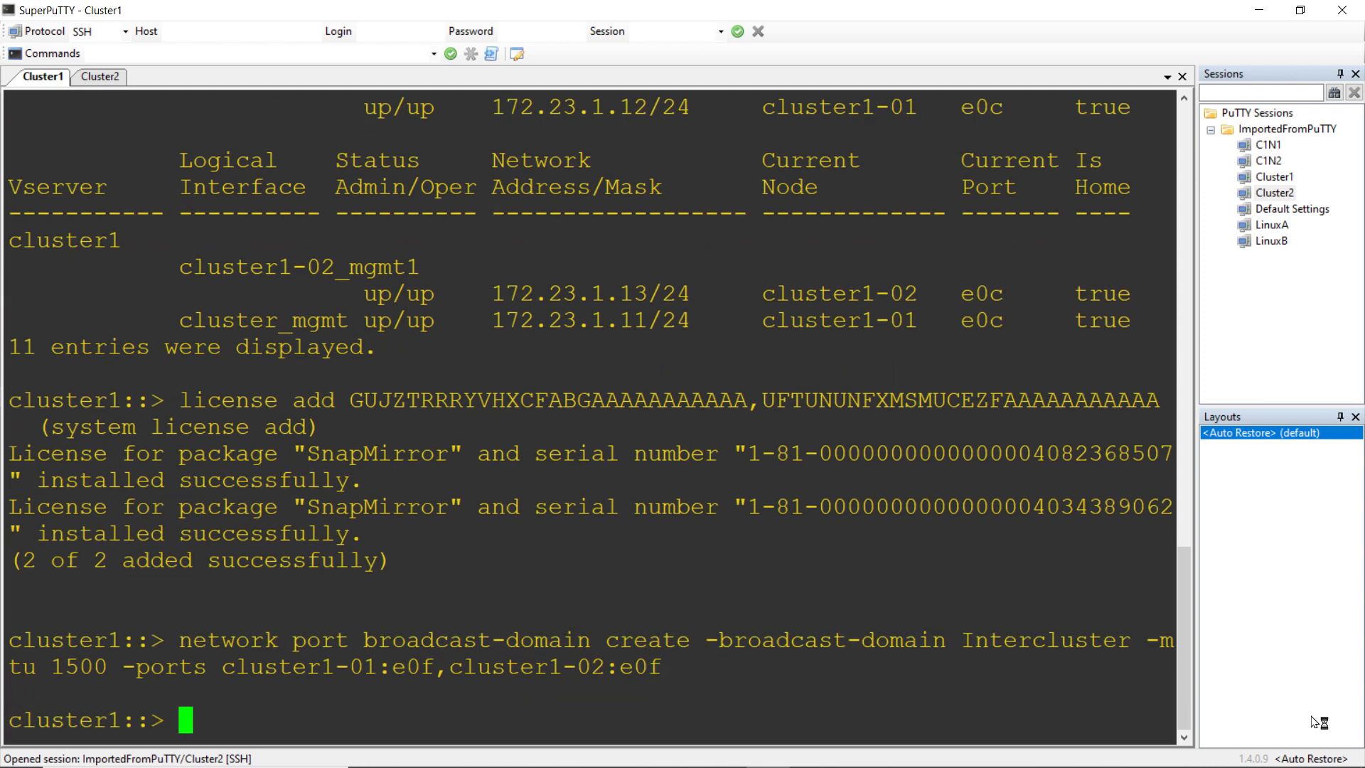
# Run network port broadcast-domain show on cluster1 and highlight the Intercluster broadcast domain with its ports.
pyautogui.write('network por')
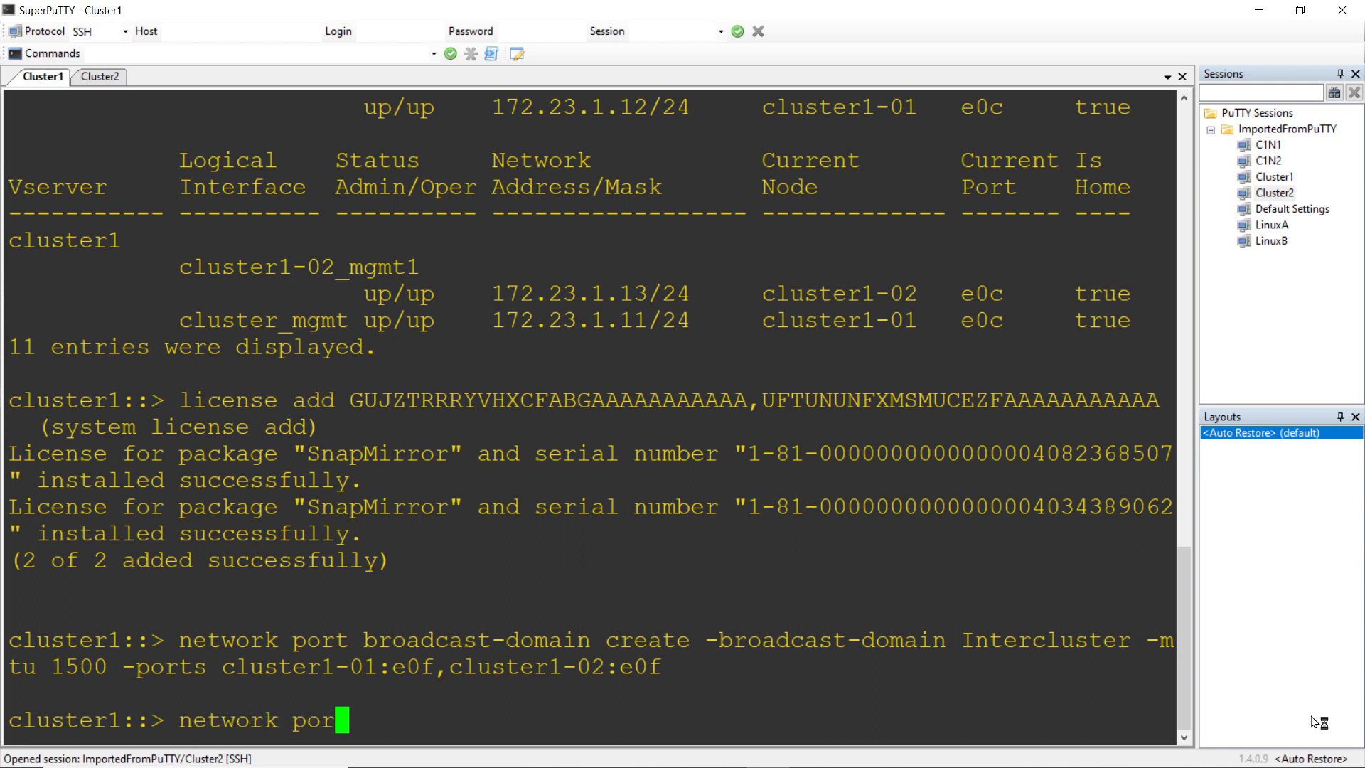
pyautogui.write('t broadcast-domain show')
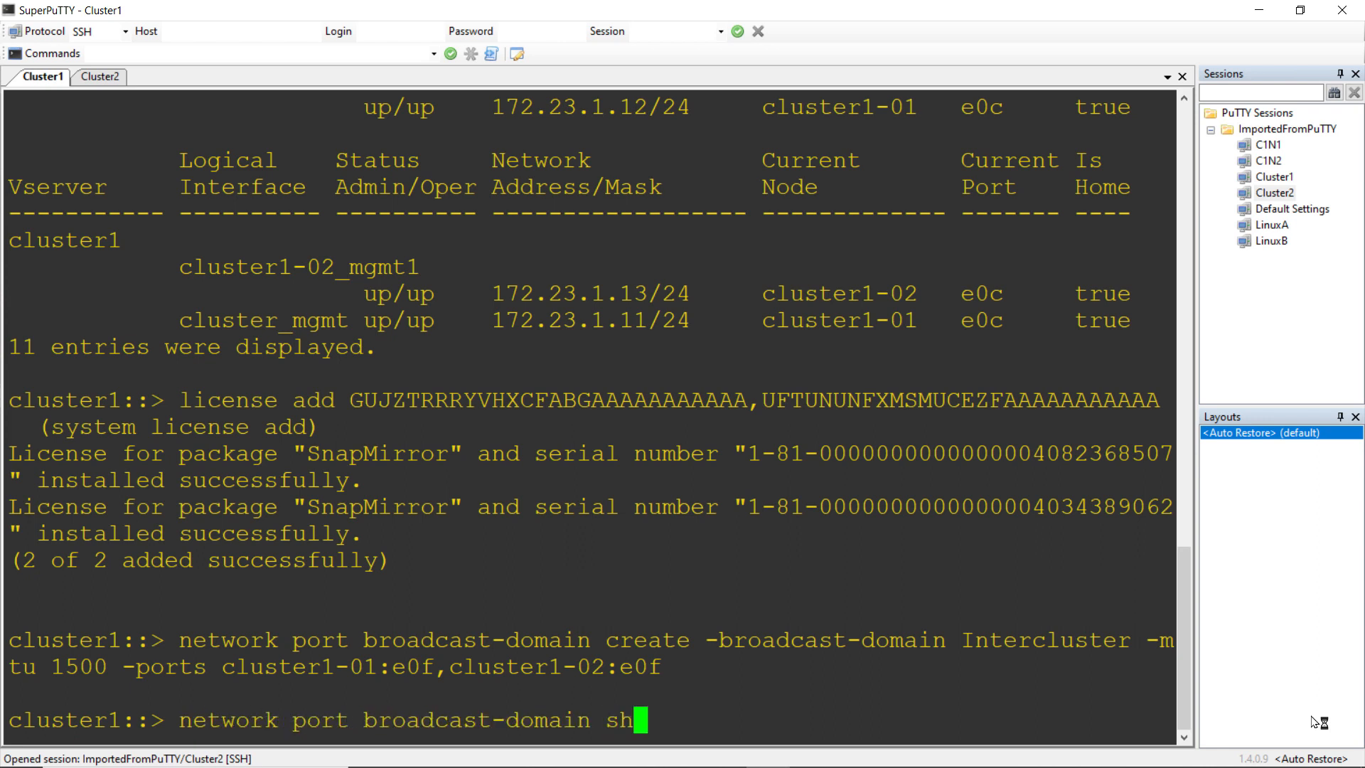
pyautogui.press('Return')
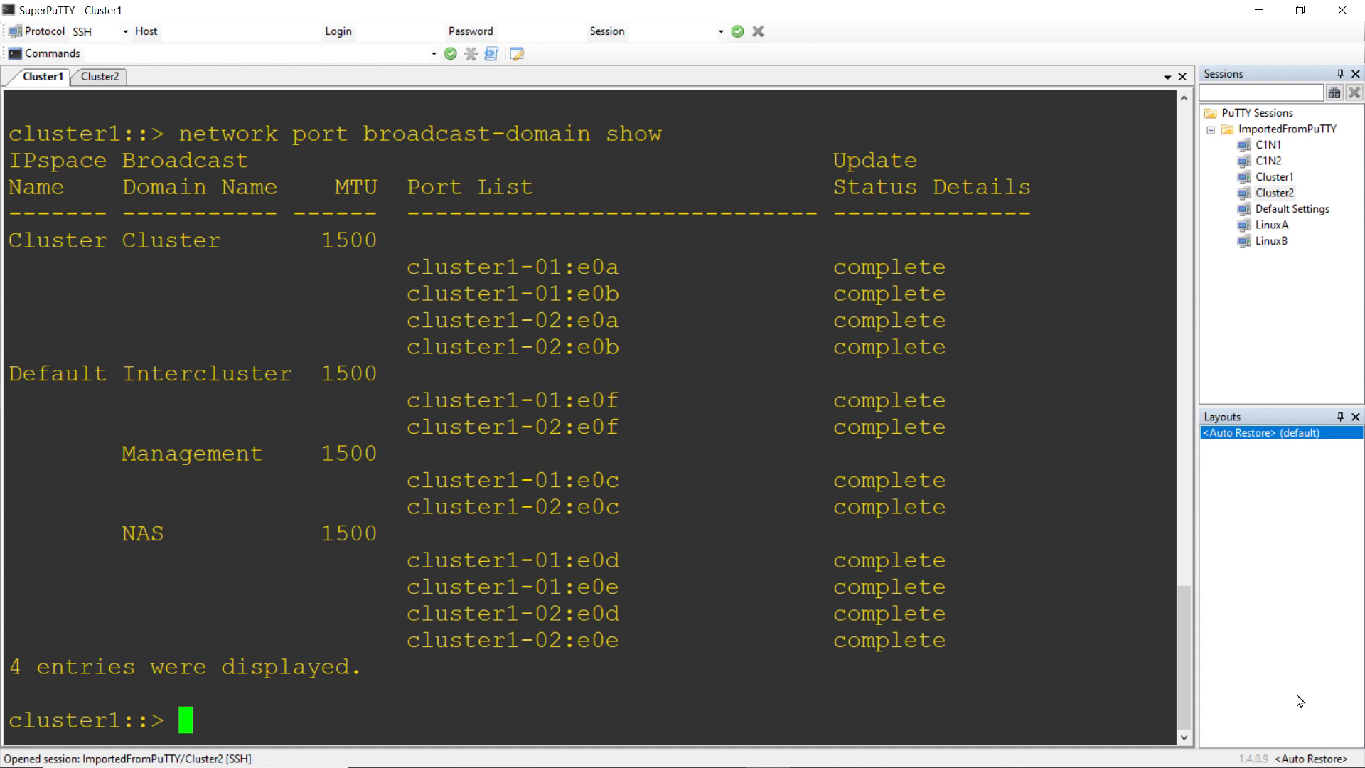
pyautogui.moveTo(945, 424); pyautogui.dragTo(13, 367)
pyautogui.click(367, 689)
# Try to create subnet Intercluster in the Default IPspace and Intercluster broadcast domain with subnet 172.23.7.0/255, gateway 172.23.7.254 and IP range 172.23.7.21-172.23.7.28.
pyautogui.write('netwrok')
pyautogui.press('BackSpace')
pyautogui.press('BackSpace')
pyautogui.press('BackSpace')
pyautogui.write('ork subnet ')
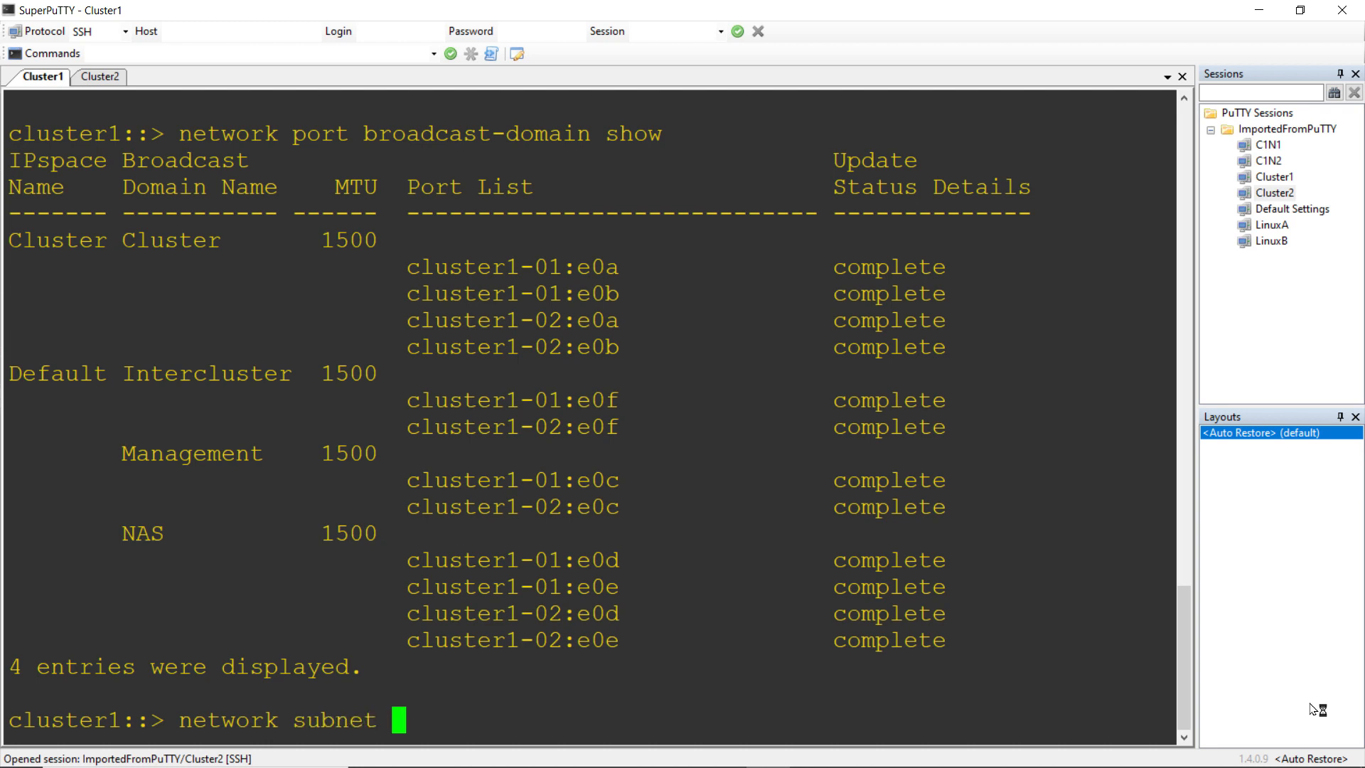
pyautogui.write('create -ipspace Default ')
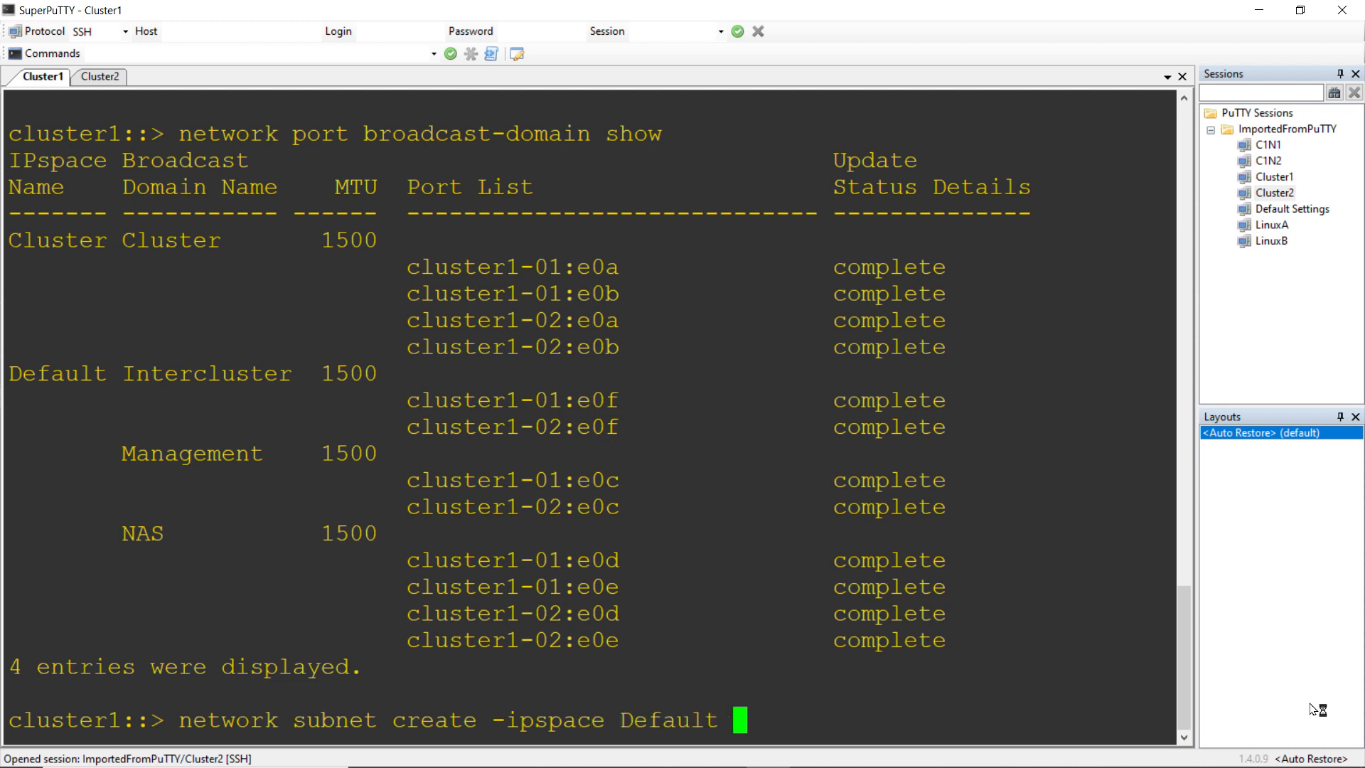
pyautogui.write('-su')
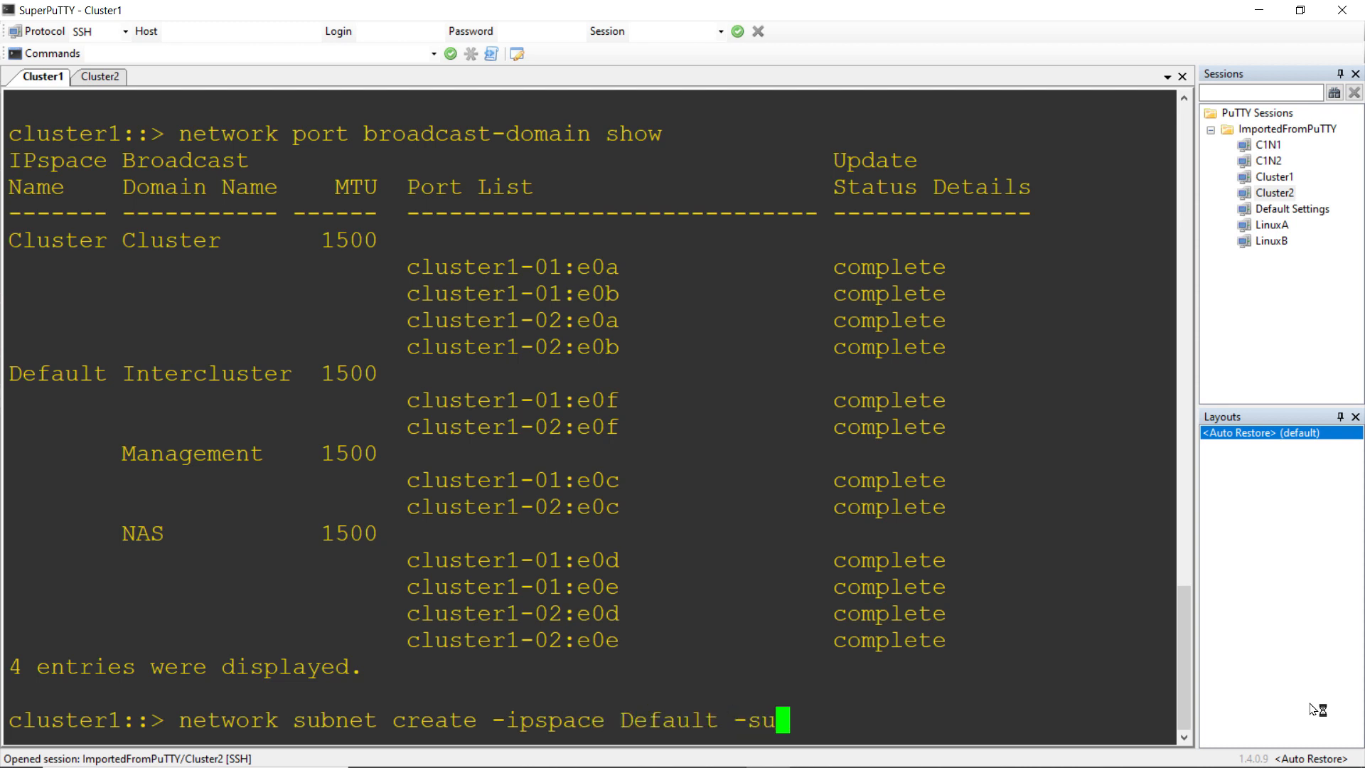
pyautogui.write('bnet-n')
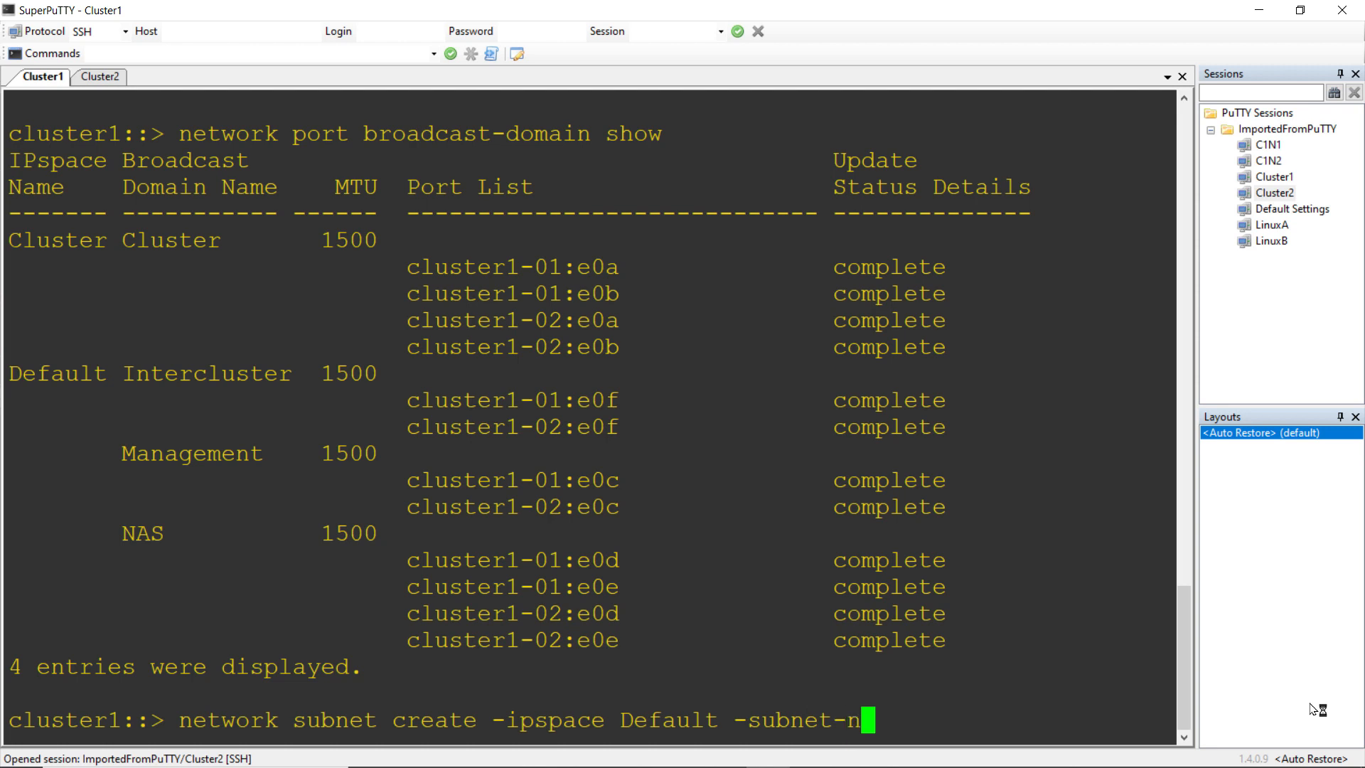
pyautogui.write('ame Interclust')
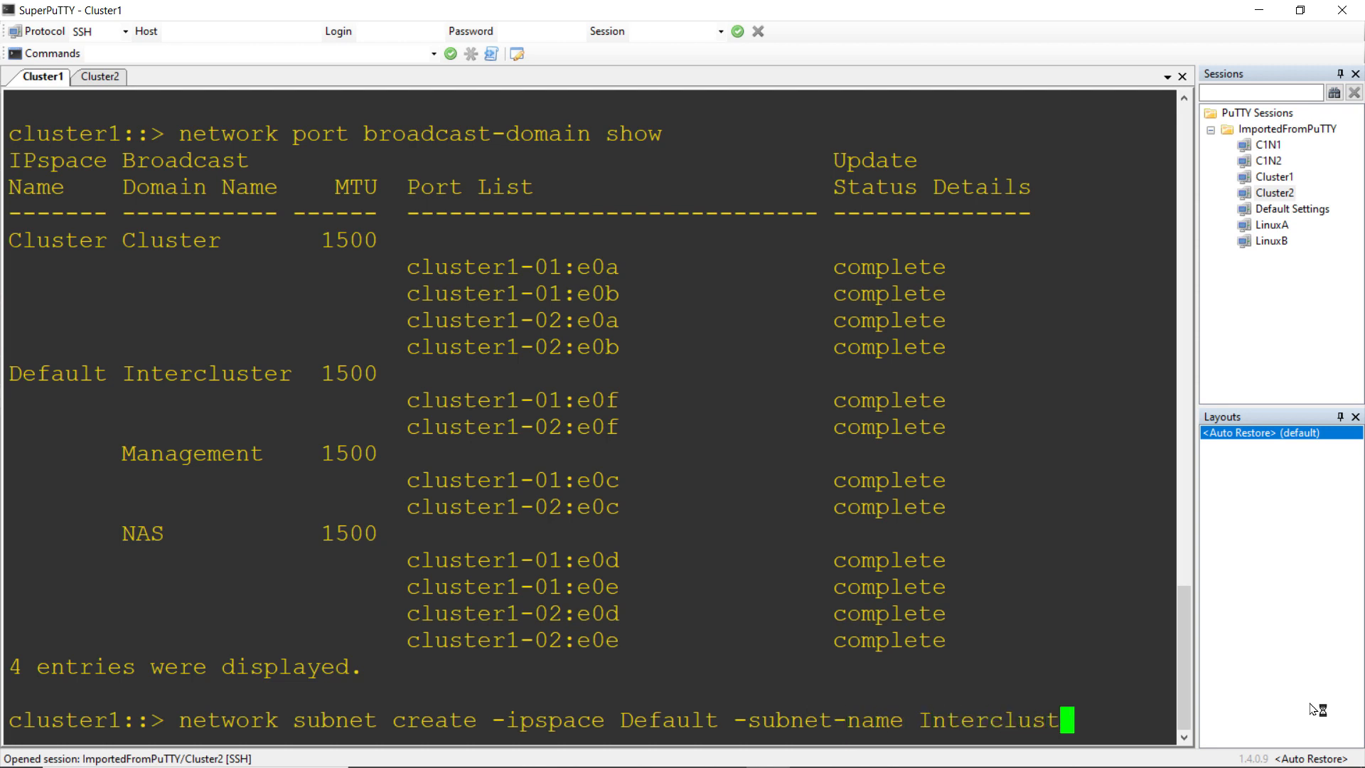
pyautogui.write('er -broad')
pyautogui.press('Tab')
pyautogui.write('Intercluste')
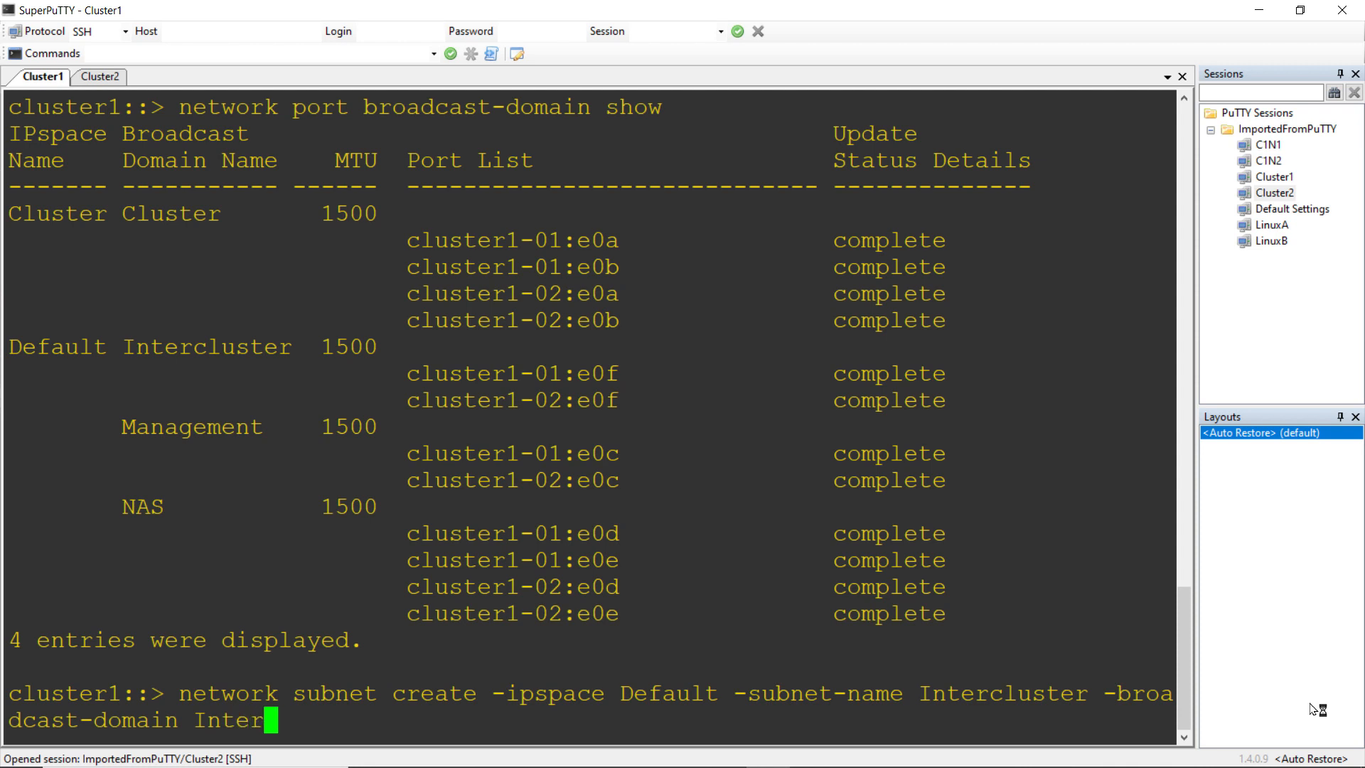
pyautogui.write('r -subnet ')
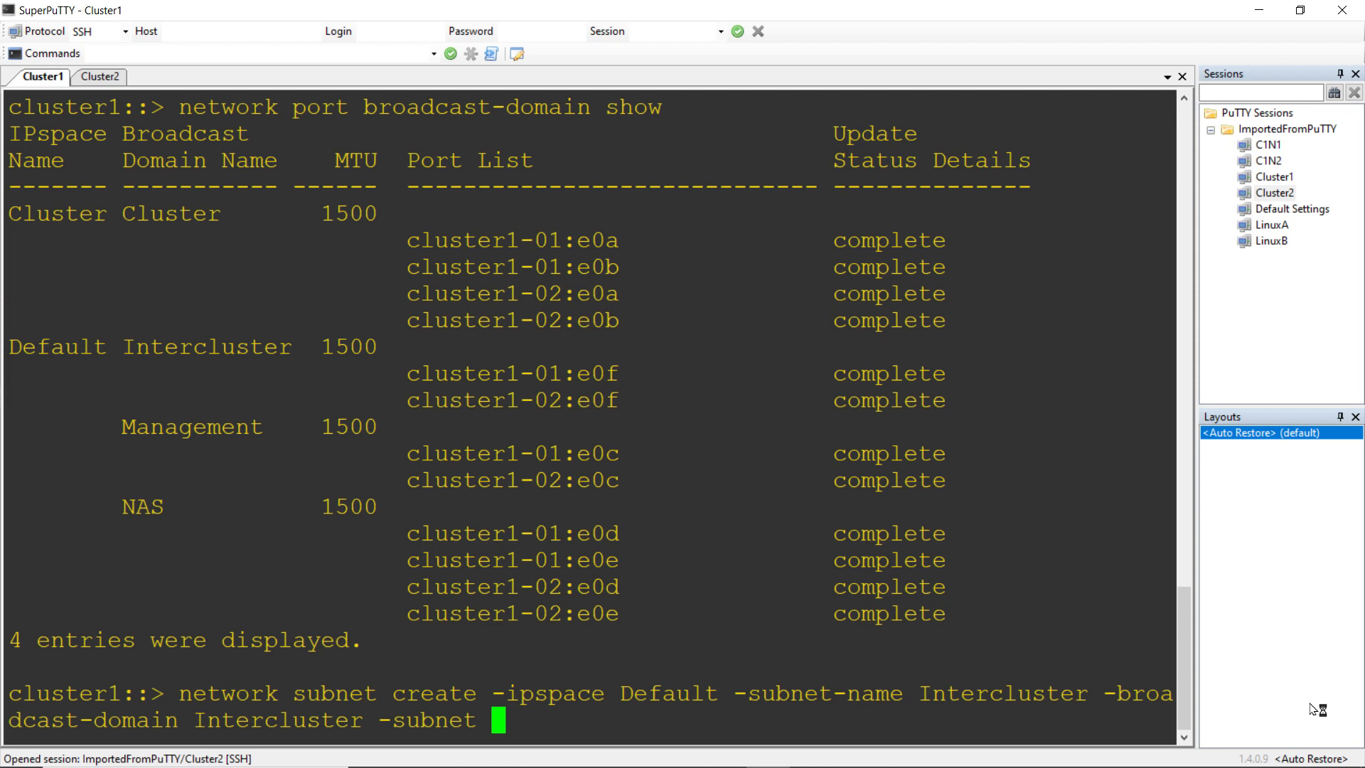
pyautogui.write('172.')
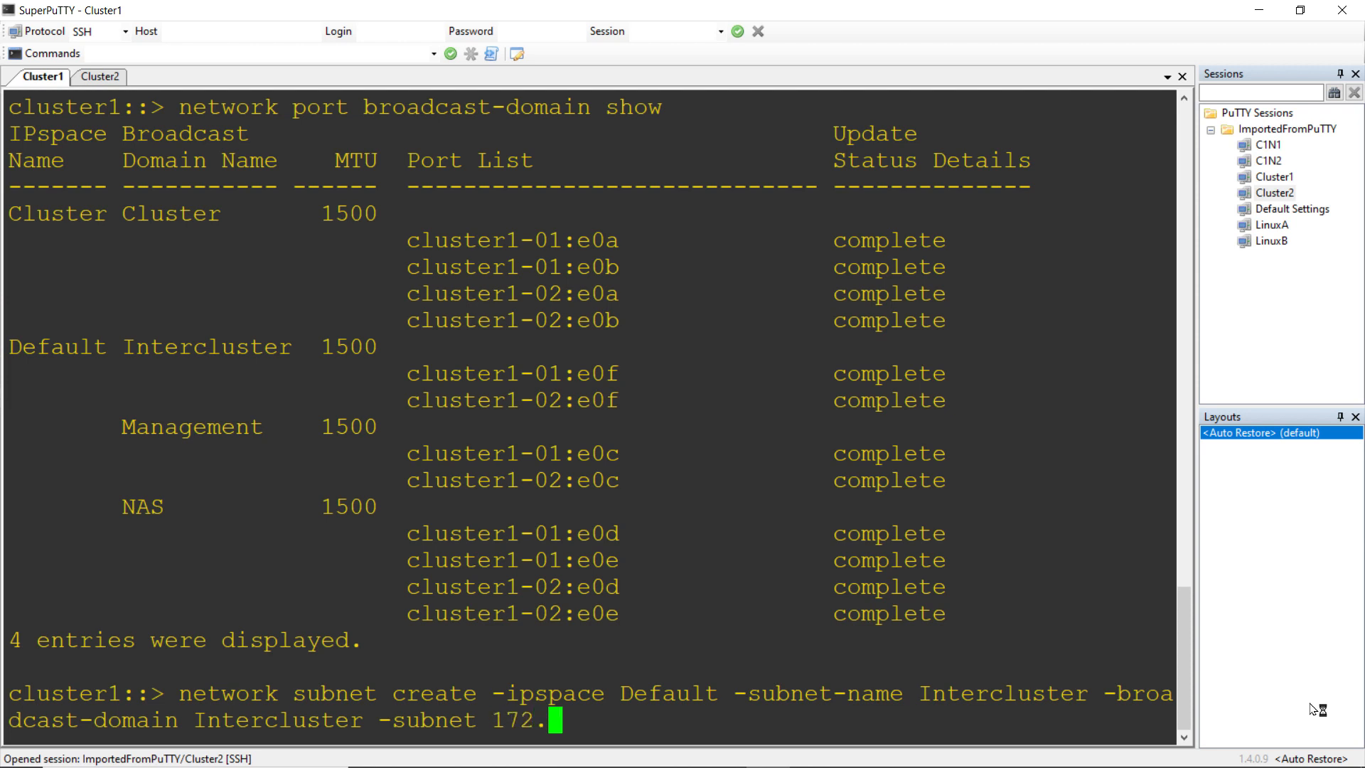
pyautogui.write('23.7.0/255 -gatw')
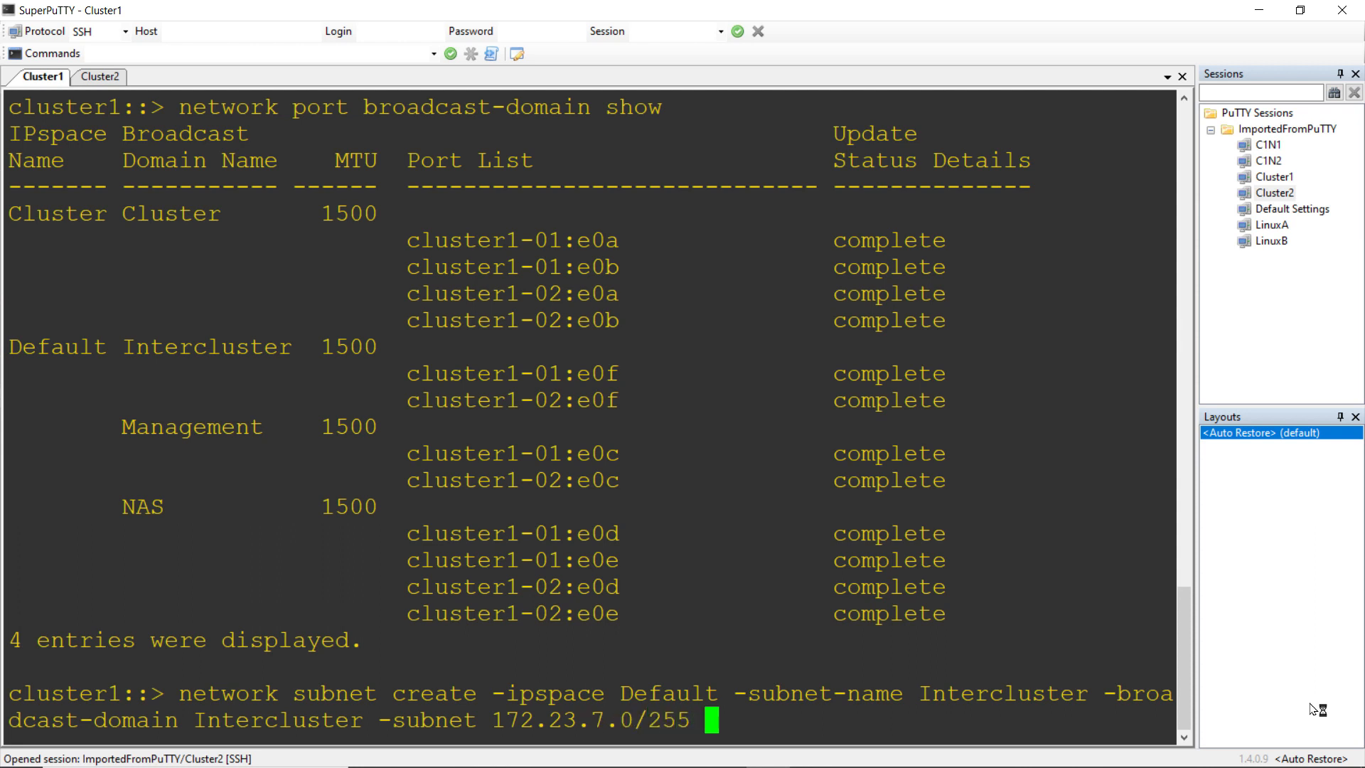
pyautogui.press('BackSpace')
pyautogui.write('eway ')
pyautogui.write('172.23.')
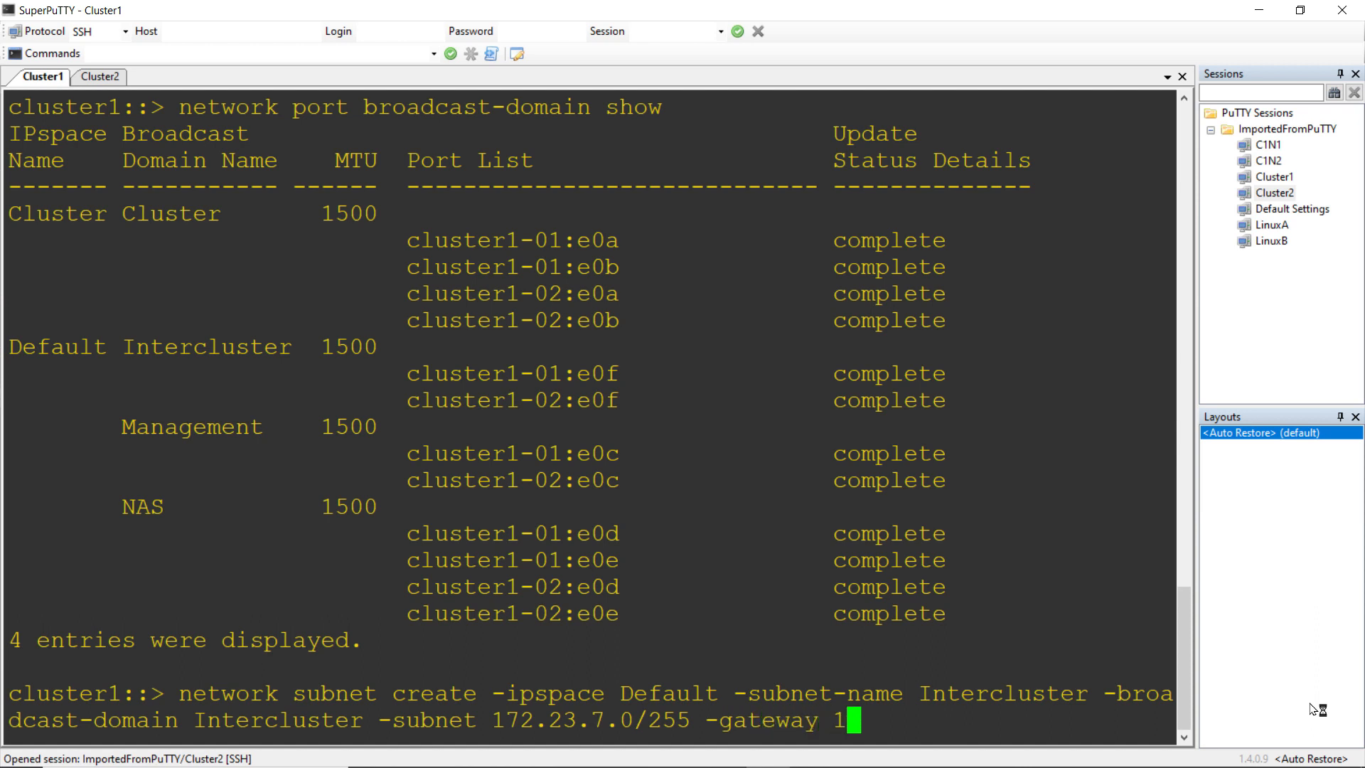
pyautogui.write('7.254 -ip-ranges')
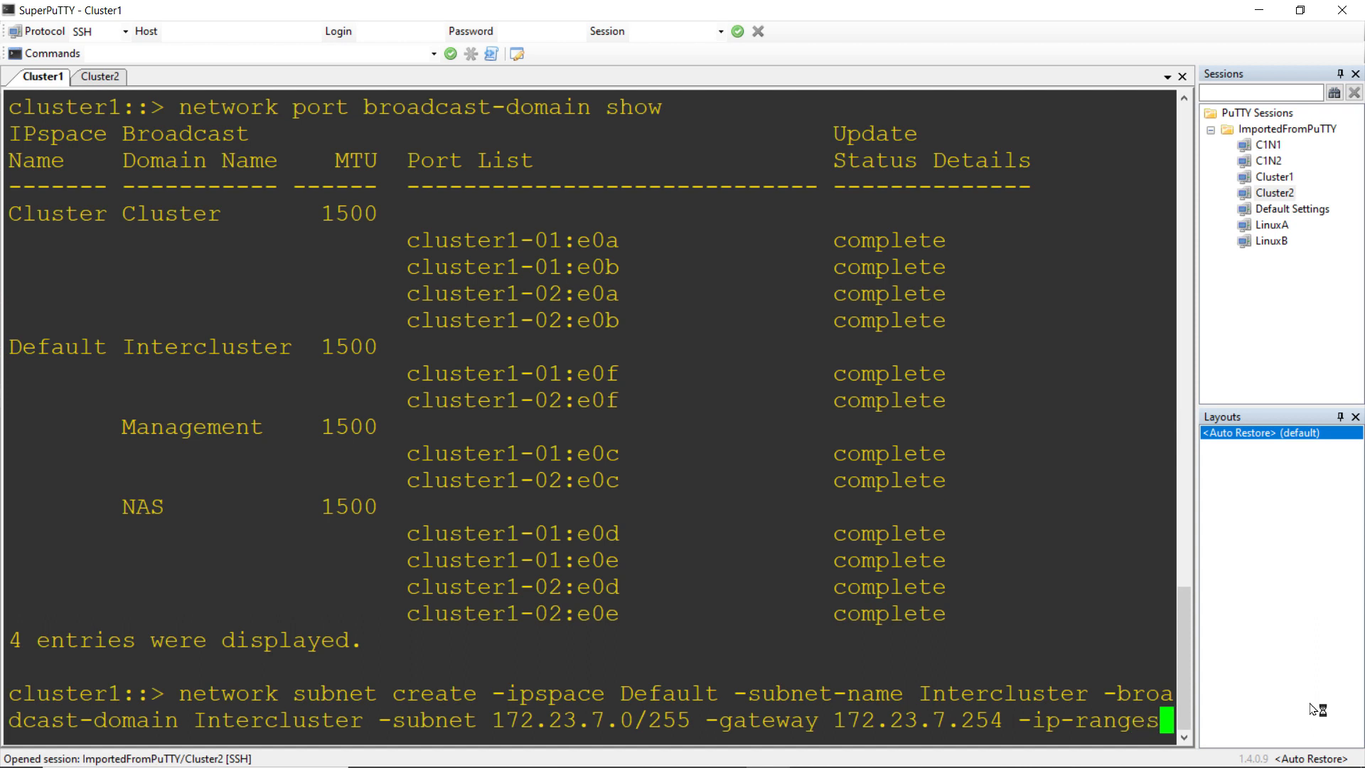
pyautogui.write(' 172')
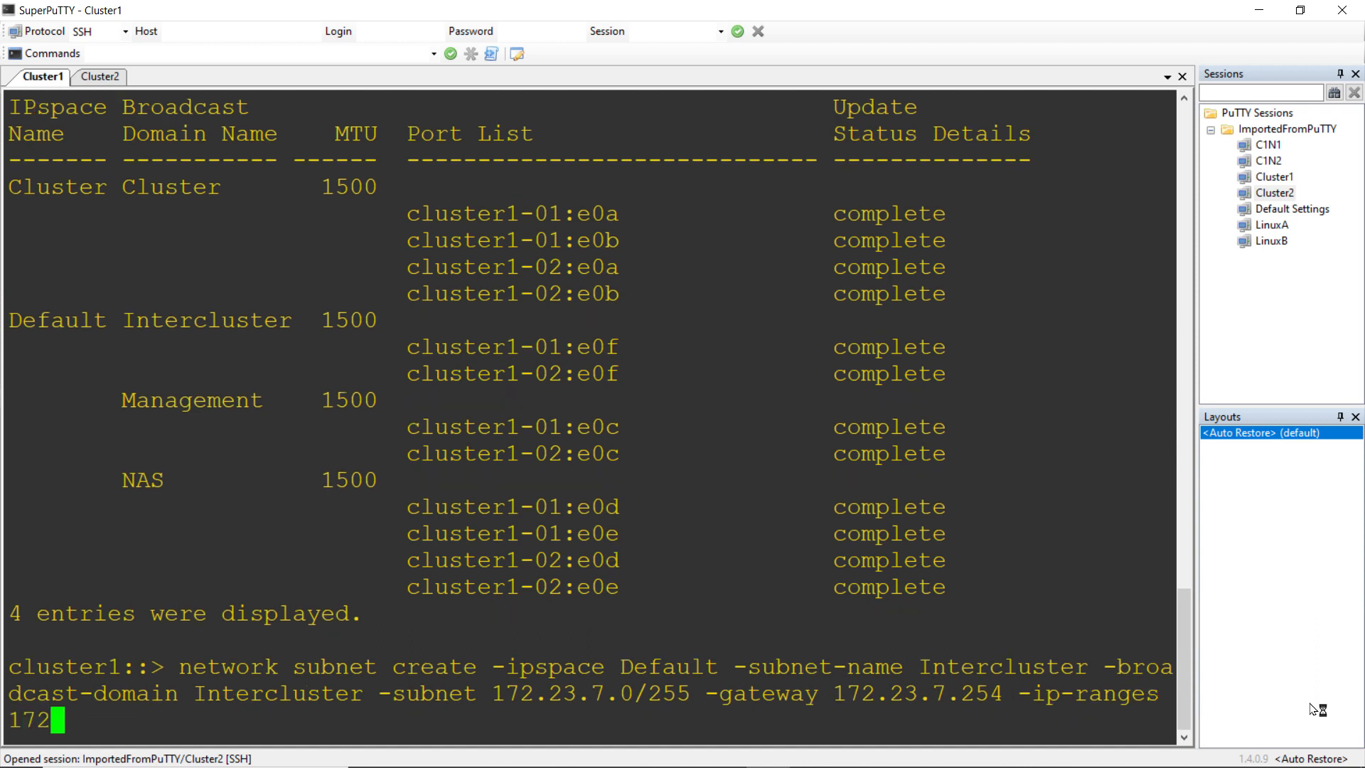
pyautogui.write('.23.7')
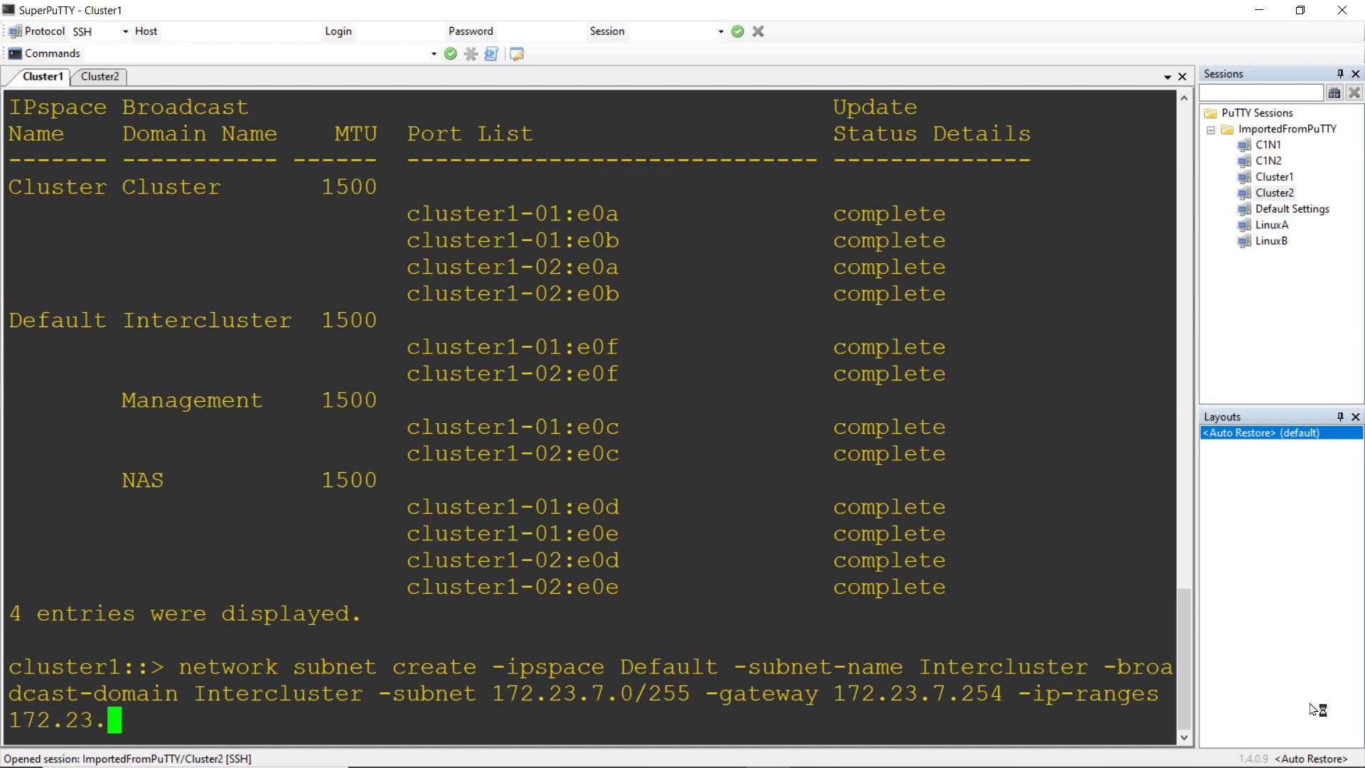
pyautogui.write('.21-172.')
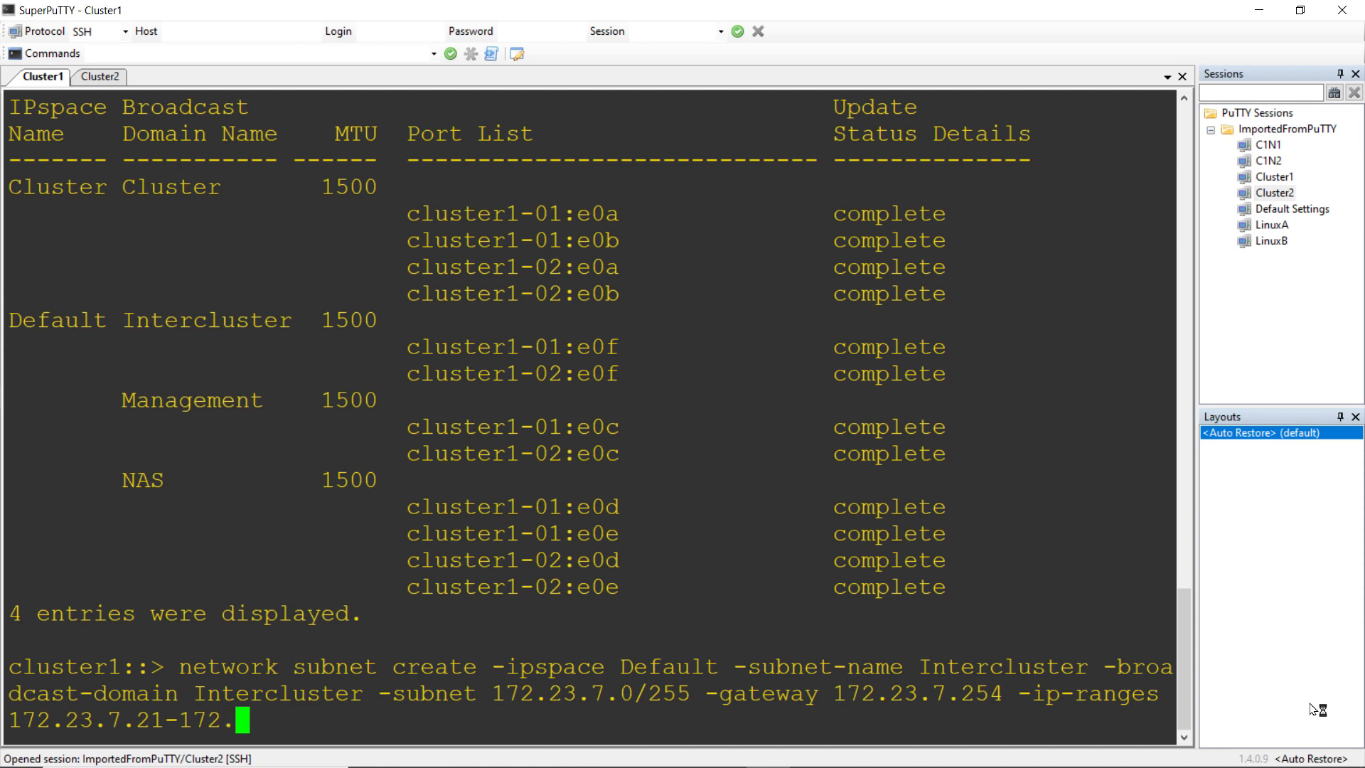
pyautogui.write('23.7.28')
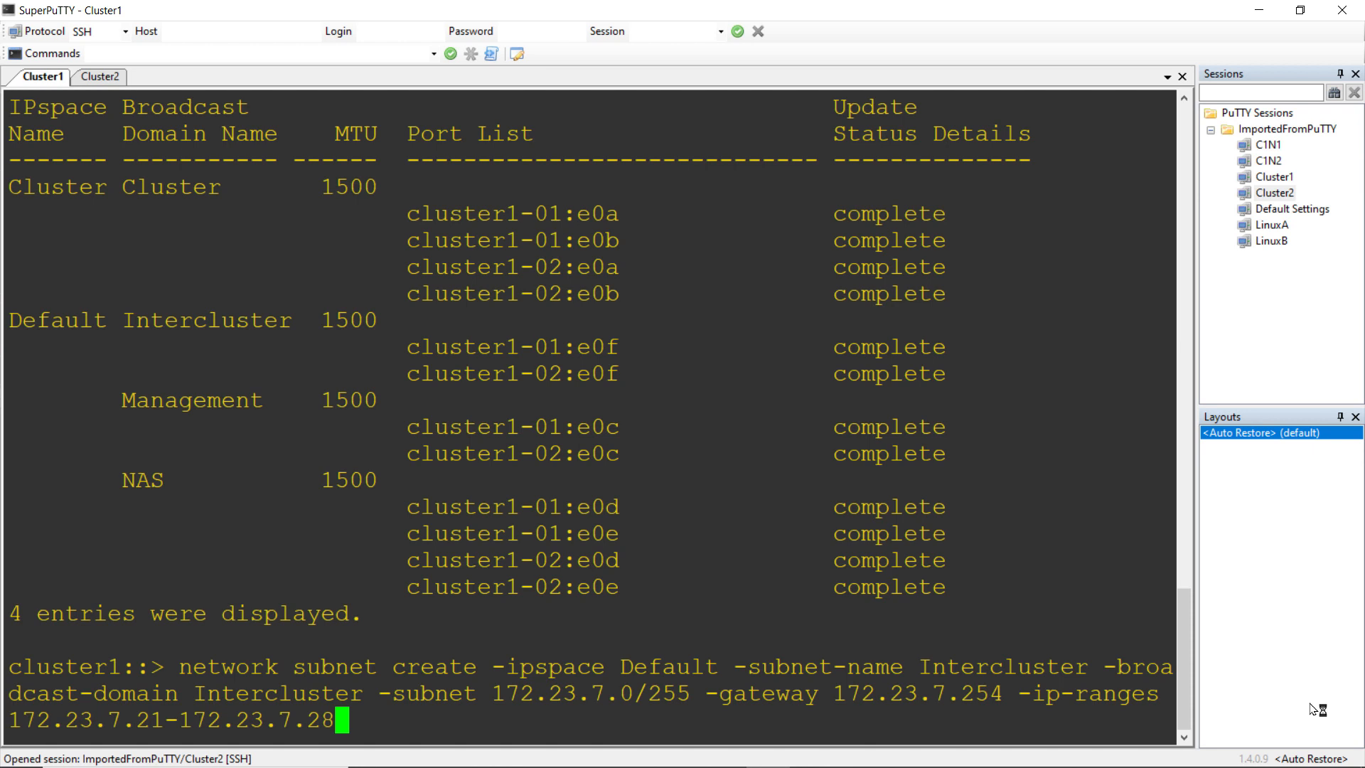
pyautogui.press('Return')
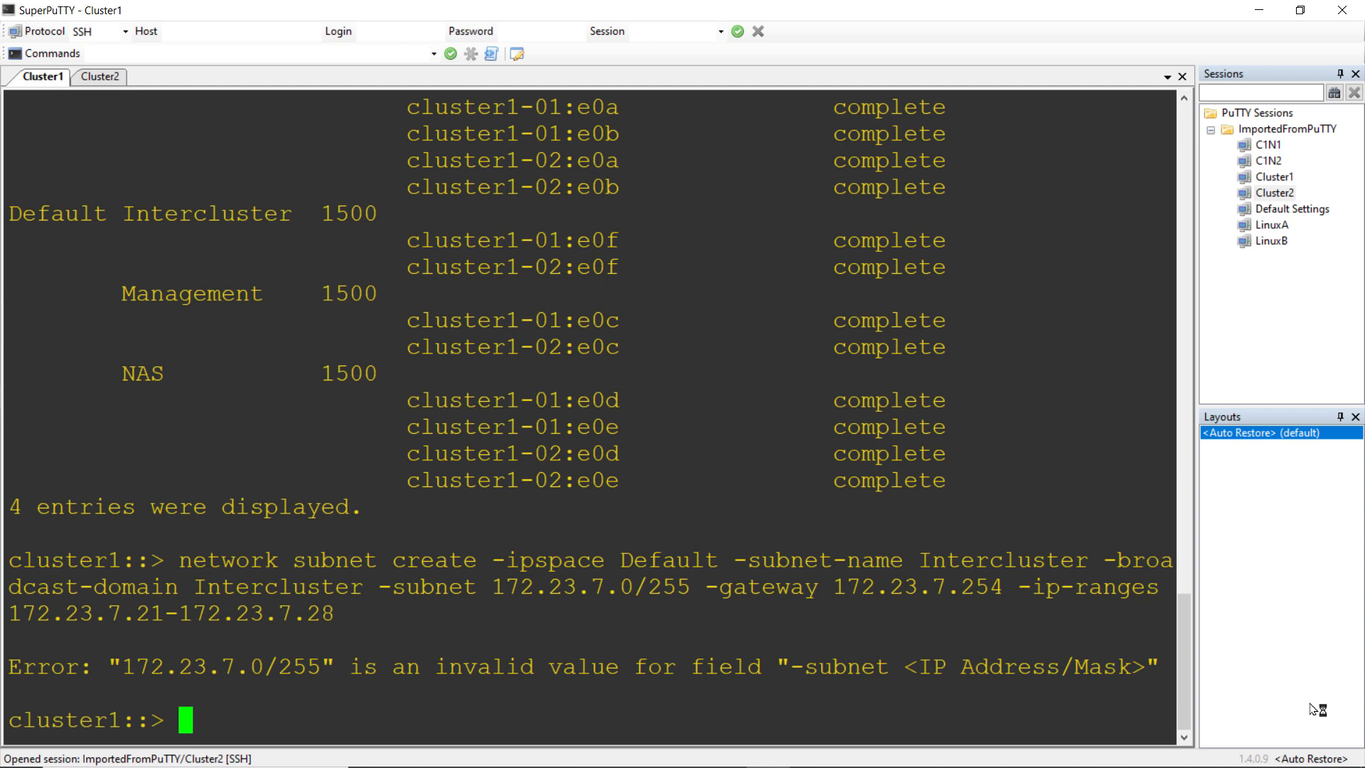
# Recall the network subnet create command, correct its -subnet value to 172.23.7.0/24 and run it again.
pyautogui.press('Up')
pyautogui.press('Left')
pyautogui.press('Left')
pyautogui.press('Left')
pyautogui.press('Left')
pyautogui.press('Left')
pyautogui.press('Left')
pyautogui.press('Left')
pyautogui.press('Left')
pyautogui.press('Left')
pyautogui.press('Left')
pyautogui.press('Left')
pyautogui.press('Left')
pyautogui.press('Left')
pyautogui.press('Left')
pyautogui.press('Left')
pyautogui.press('Left')
pyautogui.press('Left')
pyautogui.press('Left')
pyautogui.press('Left')
pyautogui.press('Left')
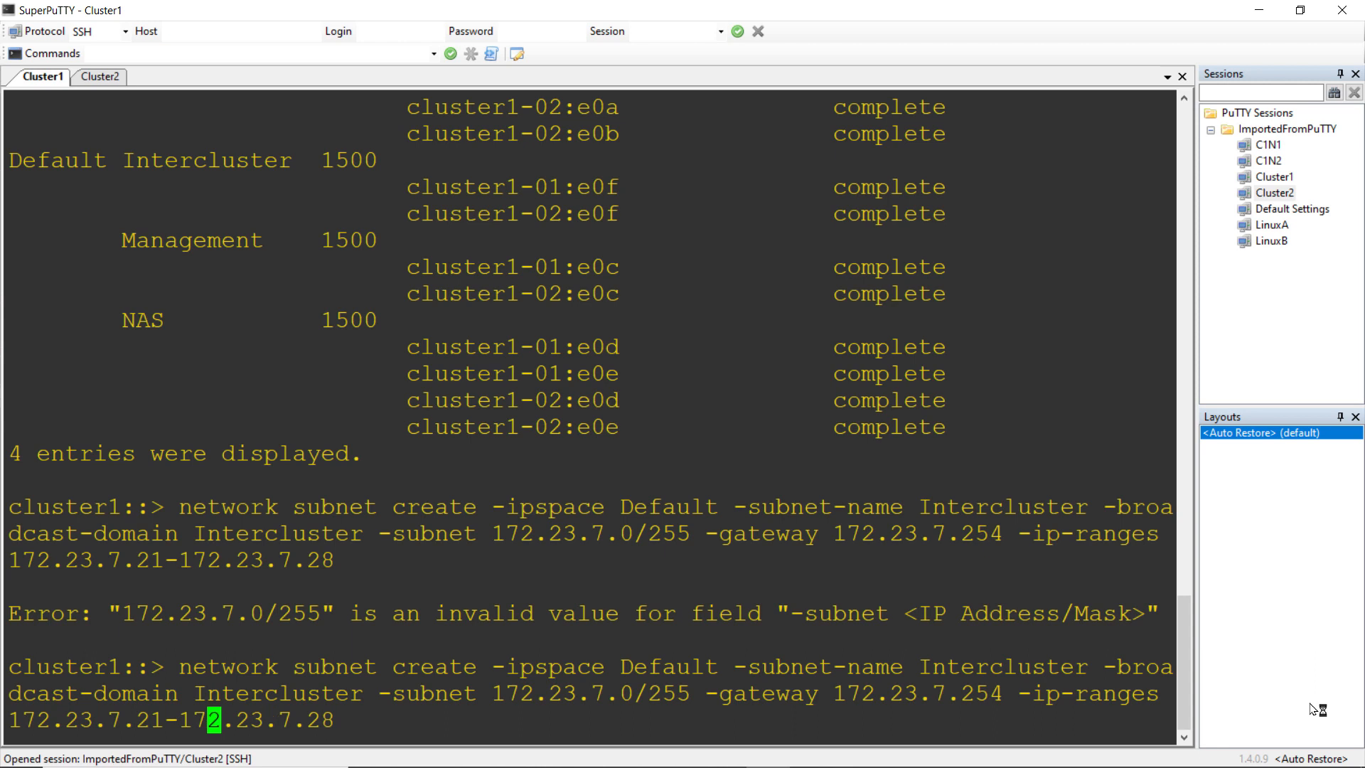
pyautogui.press('Left')
pyautogui.press('Left')
pyautogui.press('Left')
pyautogui.press('Left')
pyautogui.press('Left')
pyautogui.press('Left')
pyautogui.press('Left')
pyautogui.press('Left')
pyautogui.press('Left')
pyautogui.press('Left')
pyautogui.press('Left')
pyautogui.press('Left')
pyautogui.press('Left')
pyautogui.press('Left')
pyautogui.press('BackSpace')
pyautogui.press('BackSpace')
pyautogui.write('4')
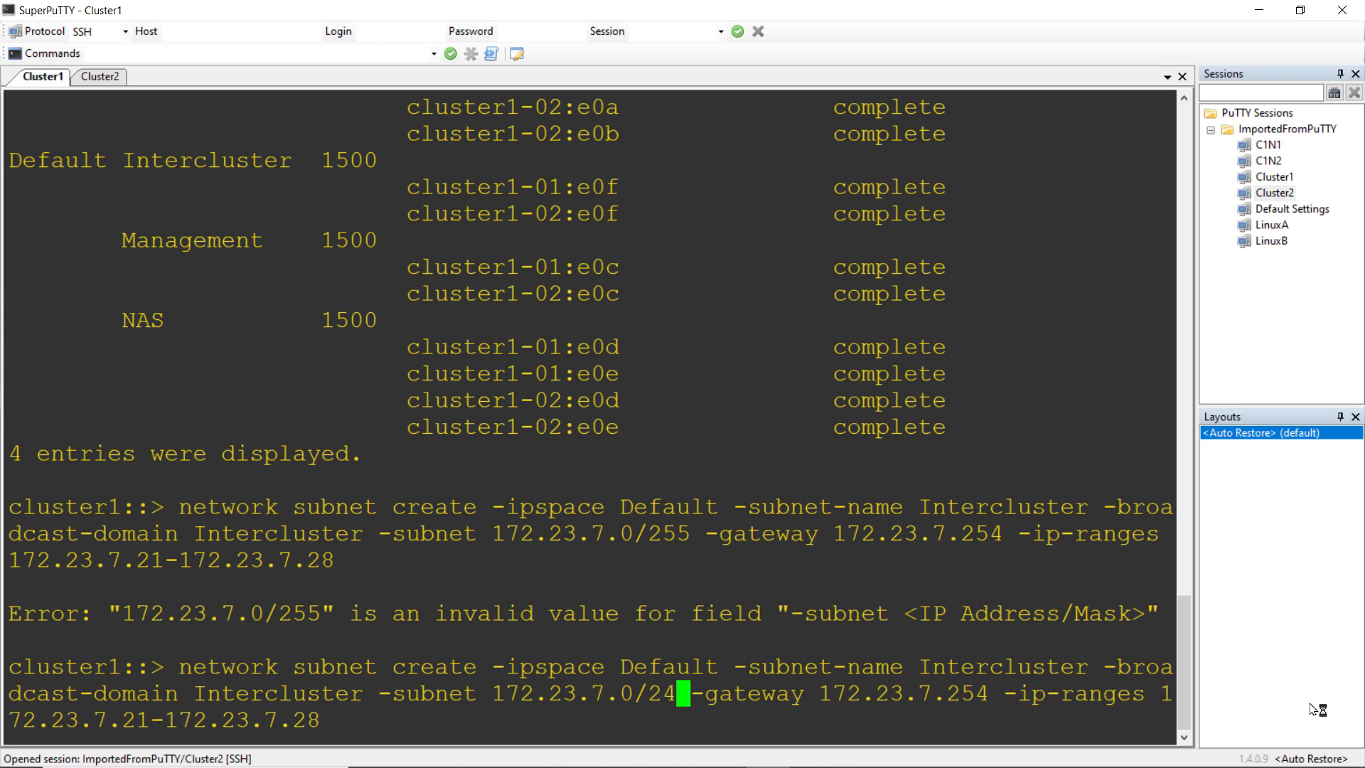
pyautogui.press('Return')
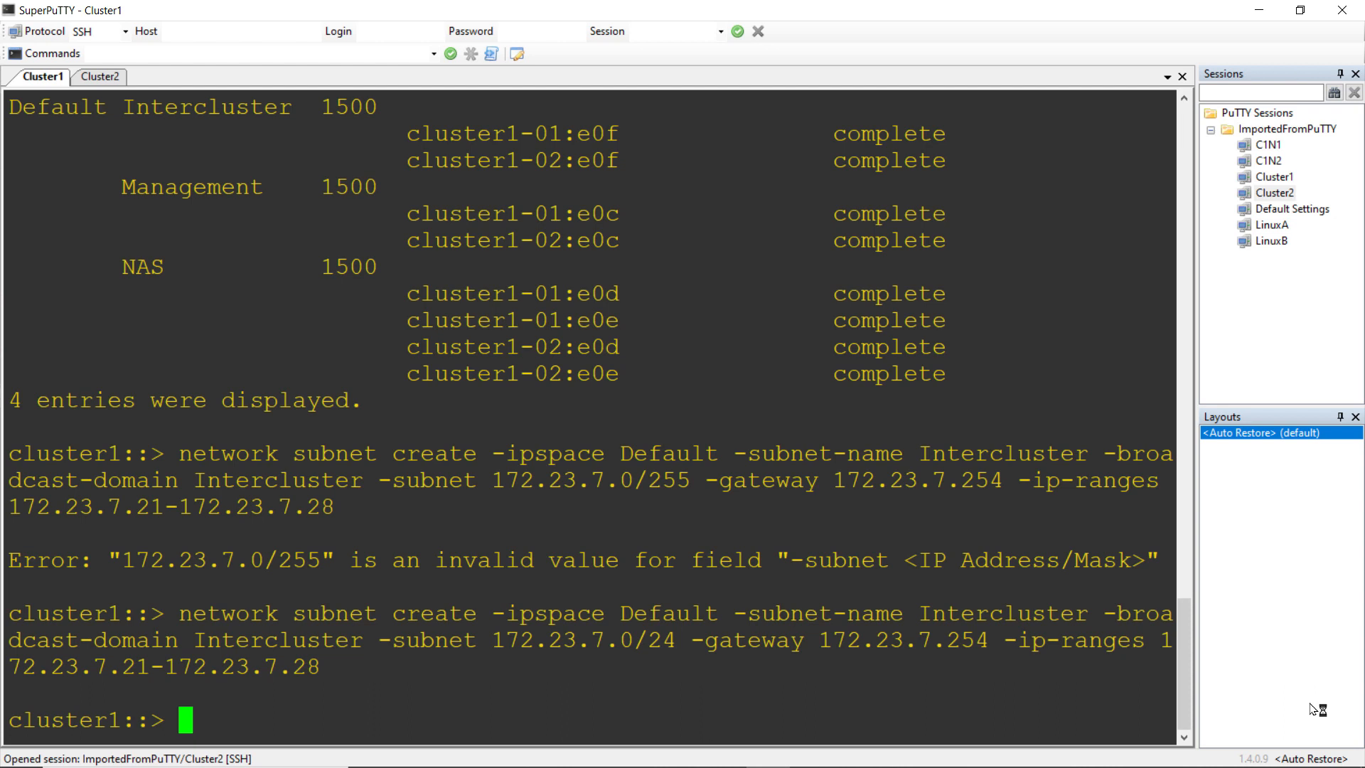
# Run network subnet show on cluster1 and highlight the Intercluster subnet entry in the output.
pyautogui.write('netwo')
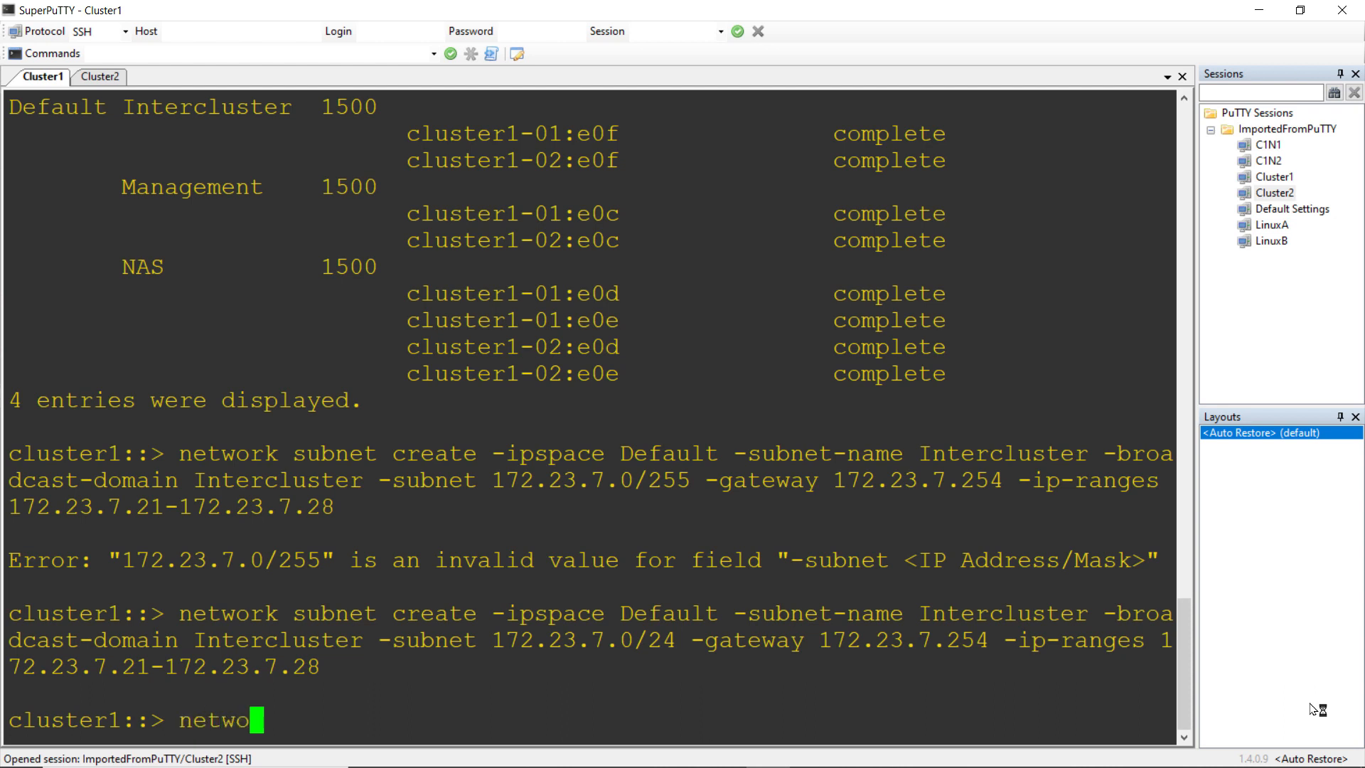
pyautogui.write('rk subnet show')
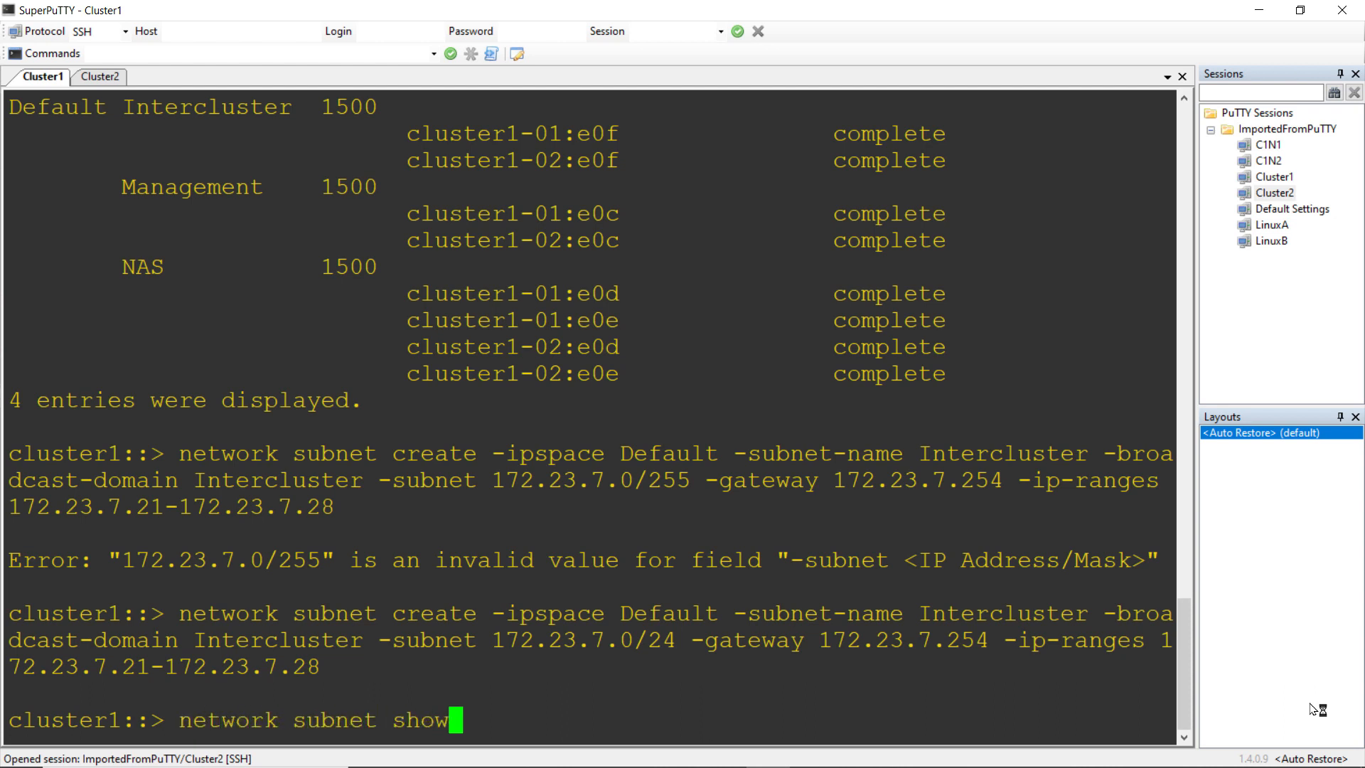
pyautogui.press('Return')
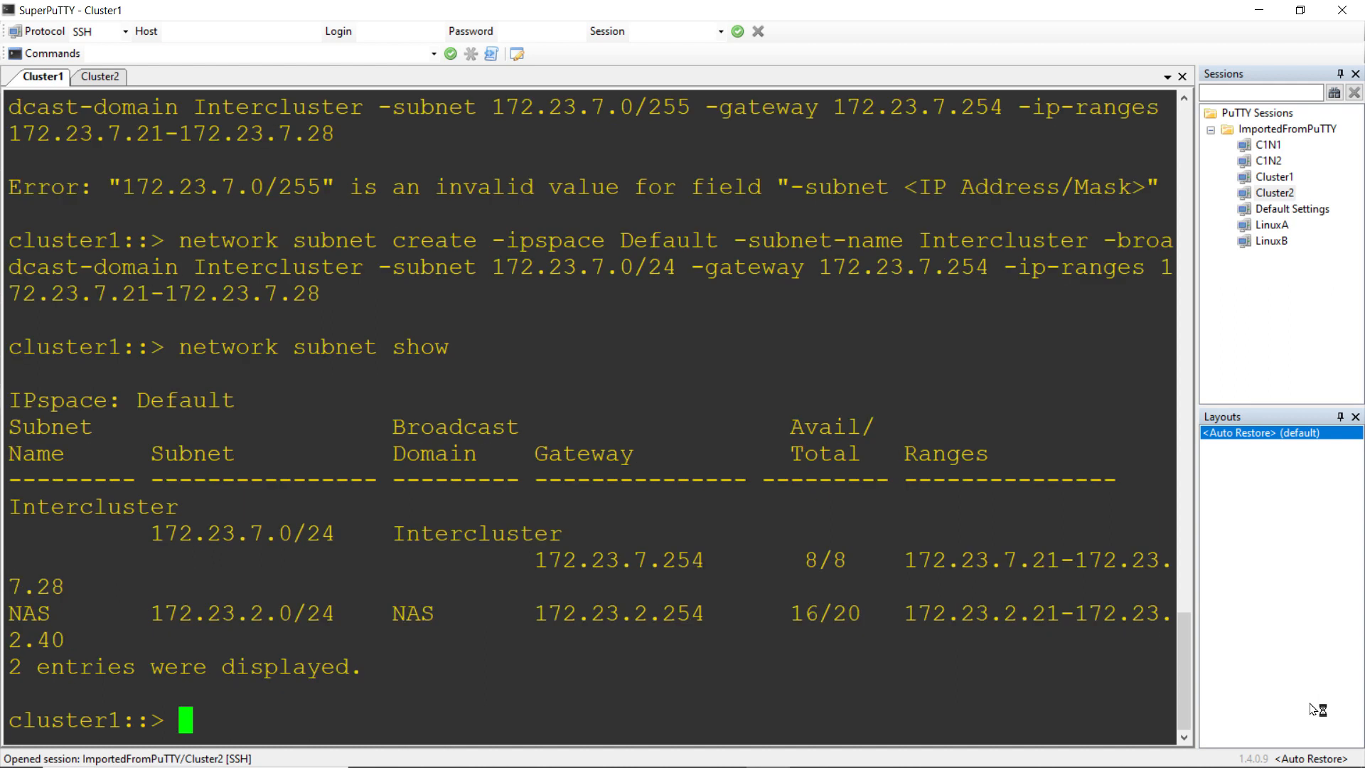
pyautogui.moveTo(21, 507); pyautogui.dragTo(522, 589)
pyautogui.click(398, 626)
# Create LIF Intercluster_lif1 on vserver cluster1 with role intercluster, home node cluster1-01, home port e0f and subnet Intercluster.
pyautogui.write('n')
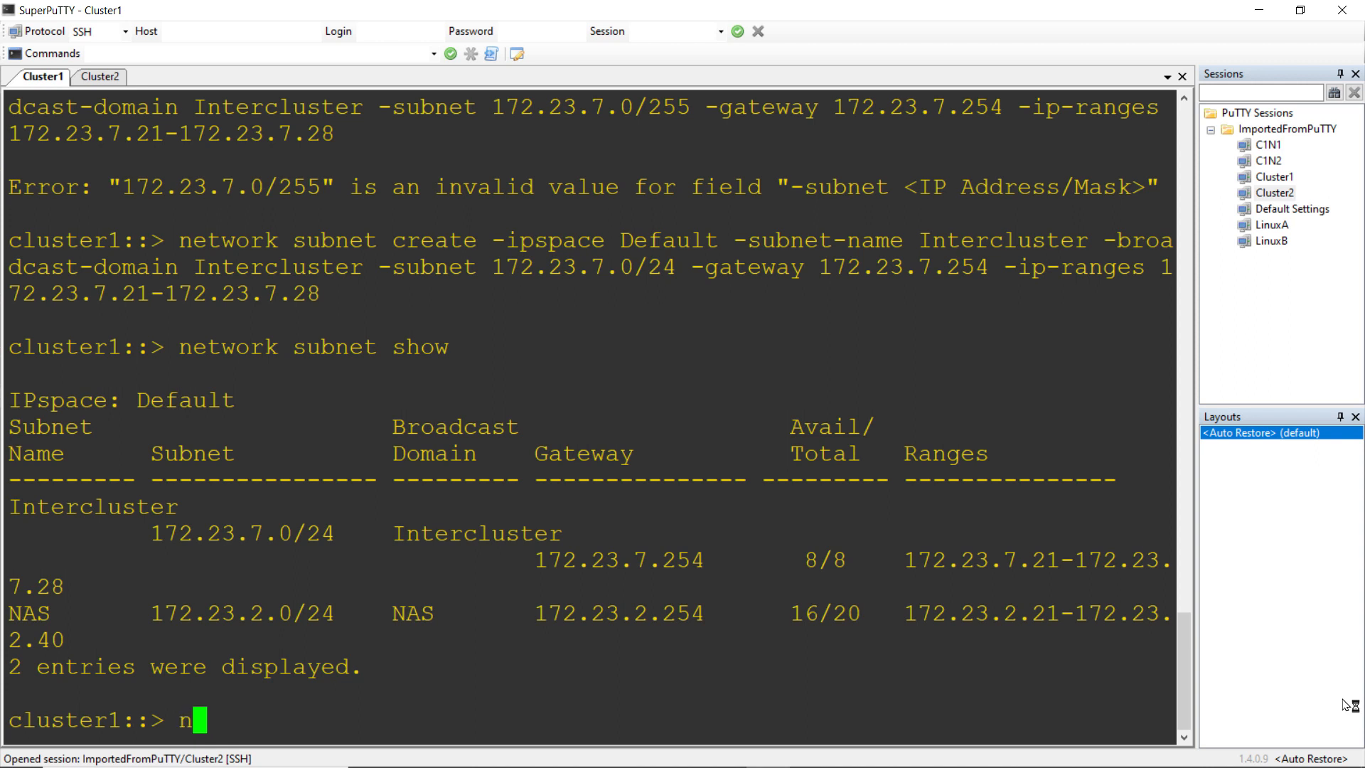
pyautogui.write('etwork ')
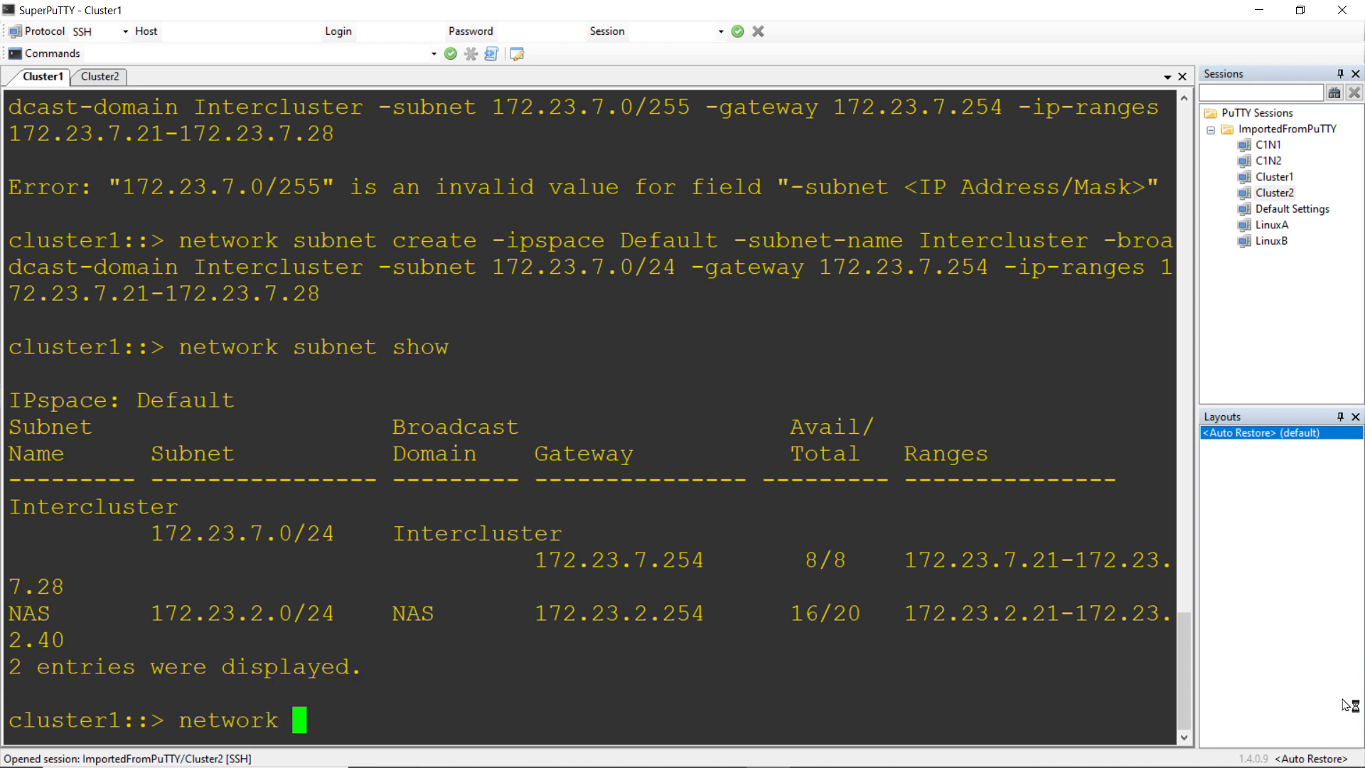
pyautogui.write('interface c')
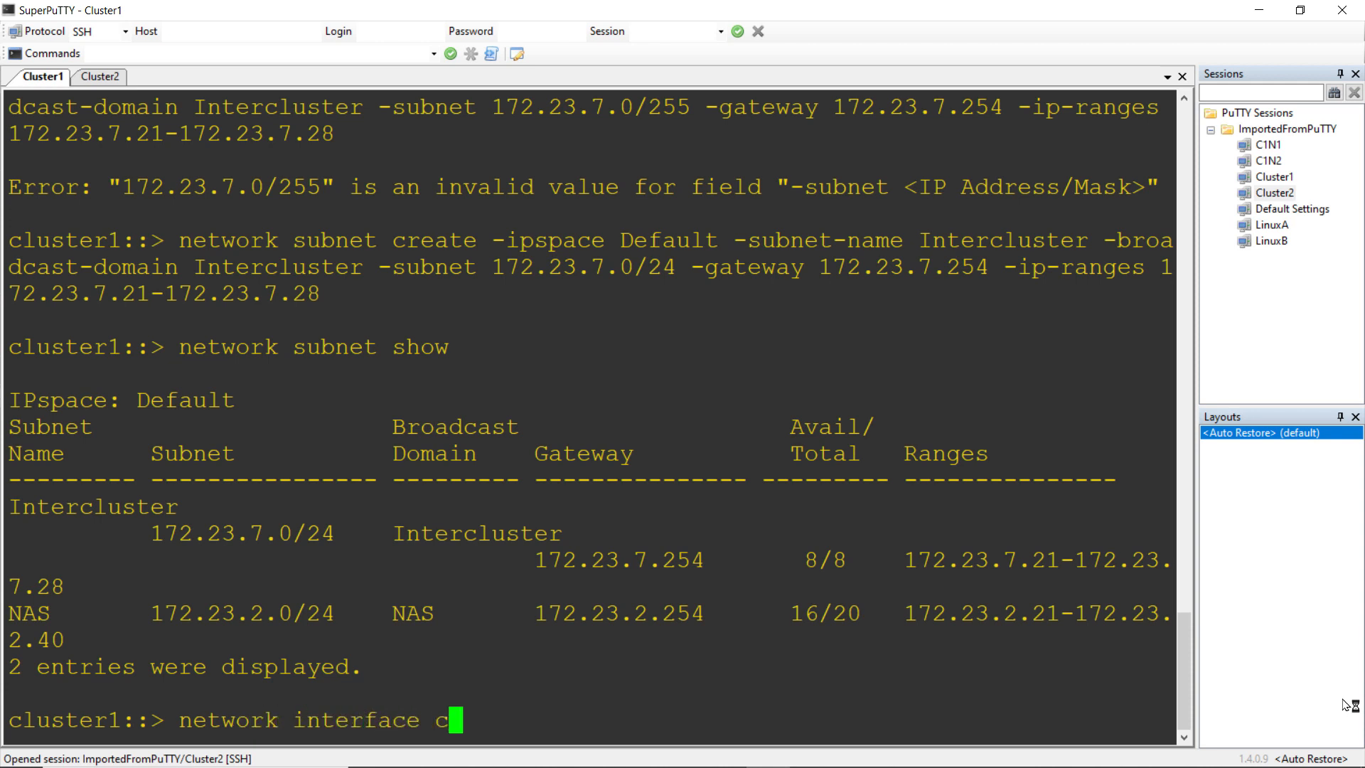
pyautogui.write('reate -vserver')
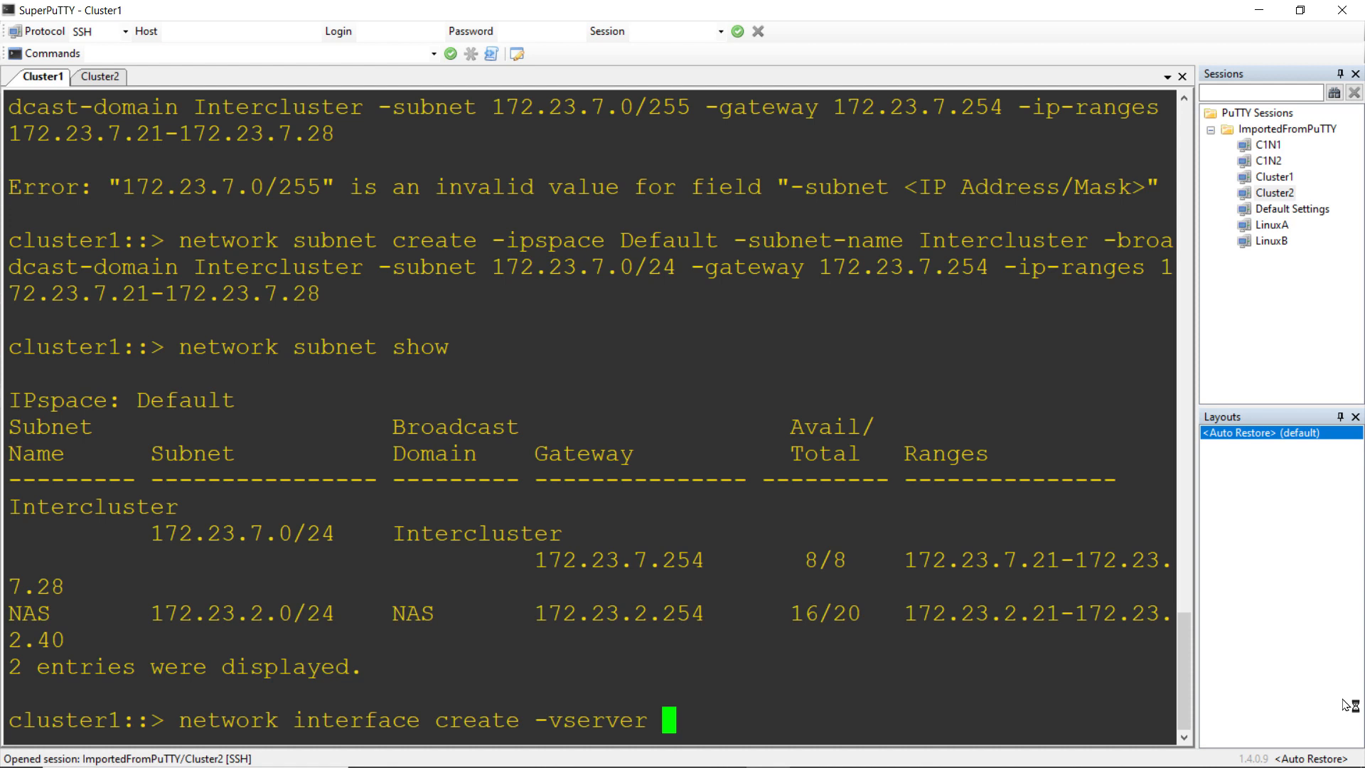
pyautogui.write('cluster1 -lif ')
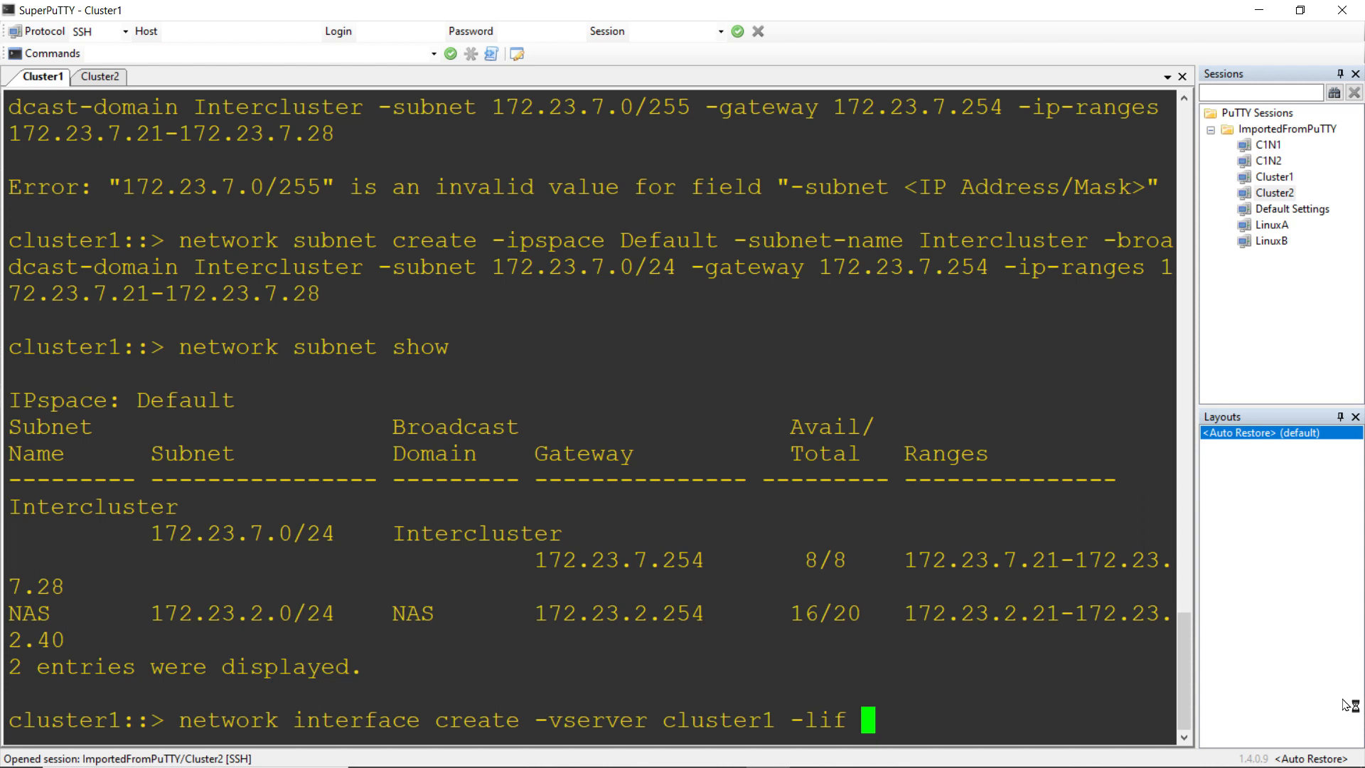
pyautogui.write('Interclu')
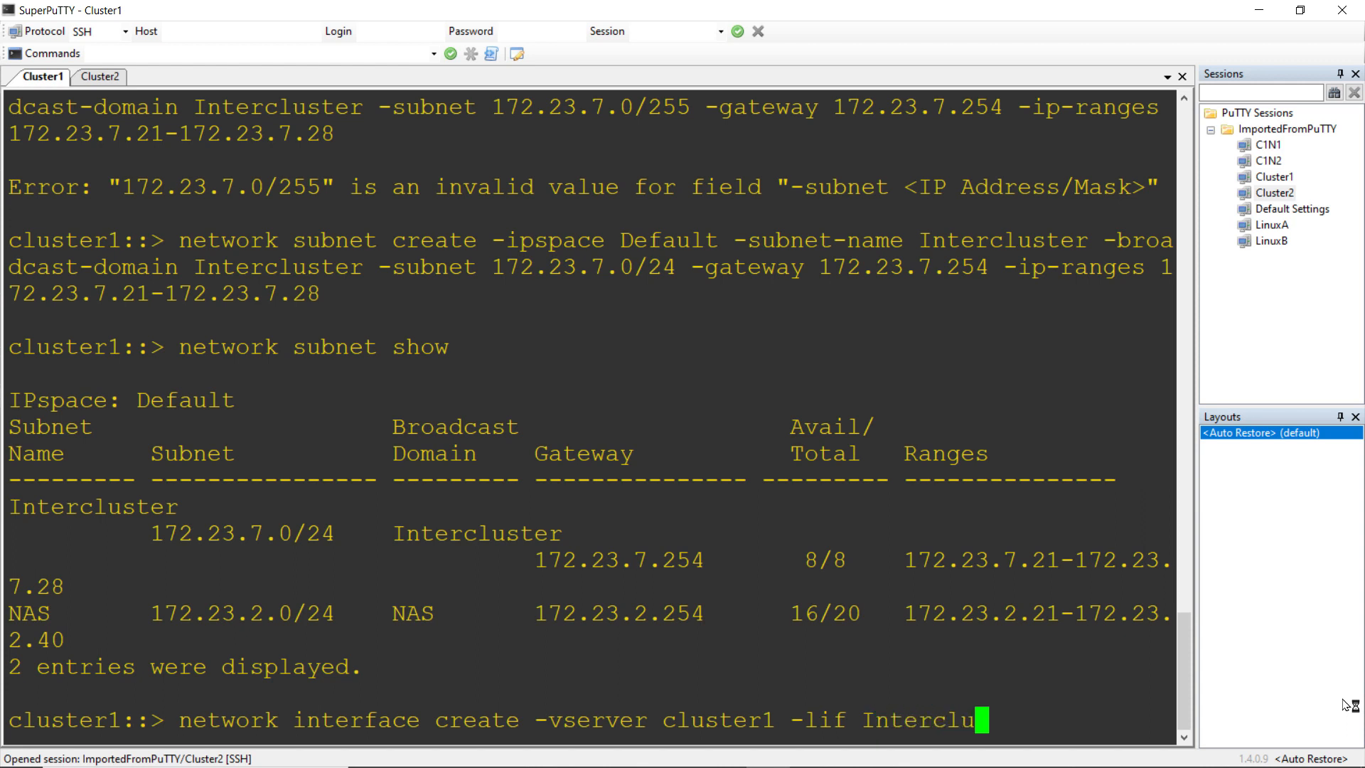
pyautogui.write('ster_li')
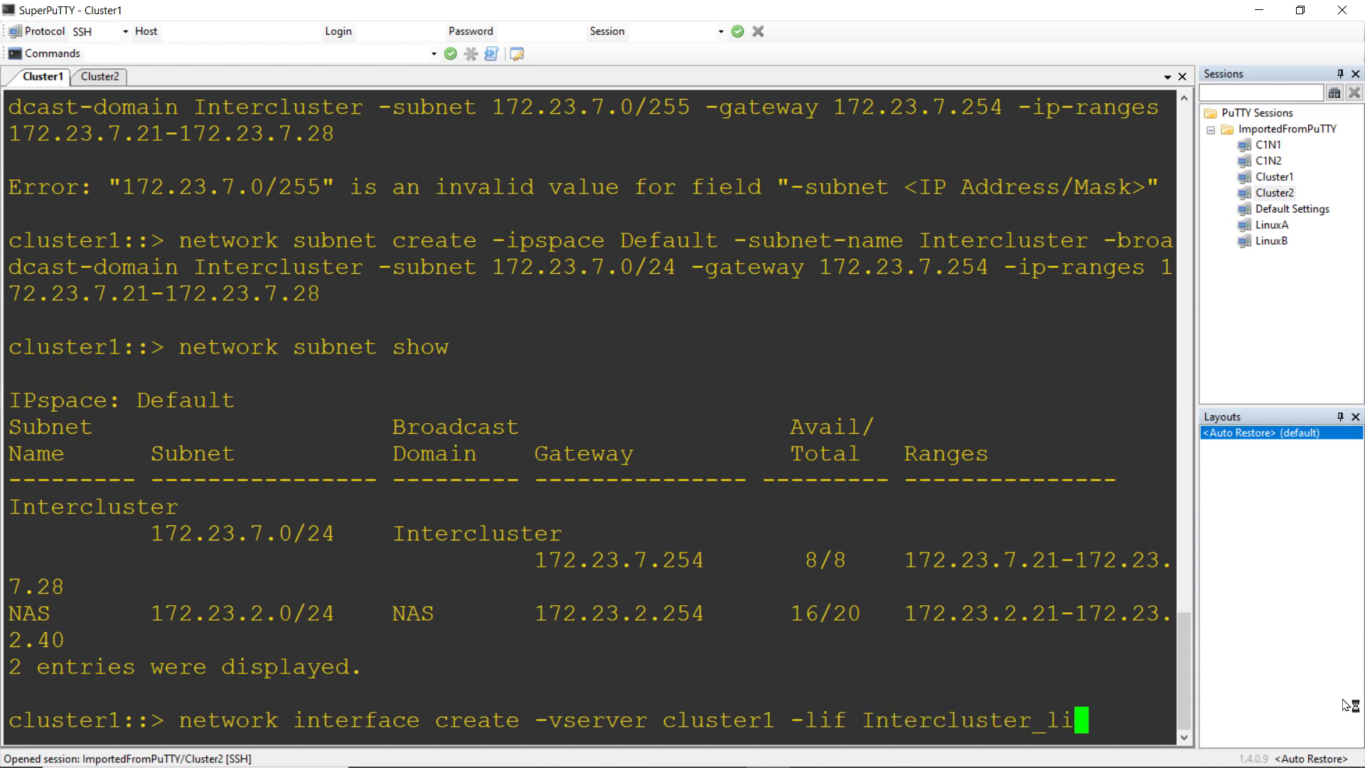
pyautogui.write('f1 -o')
pyautogui.press('BackSpace')
pyautogui.write('r')
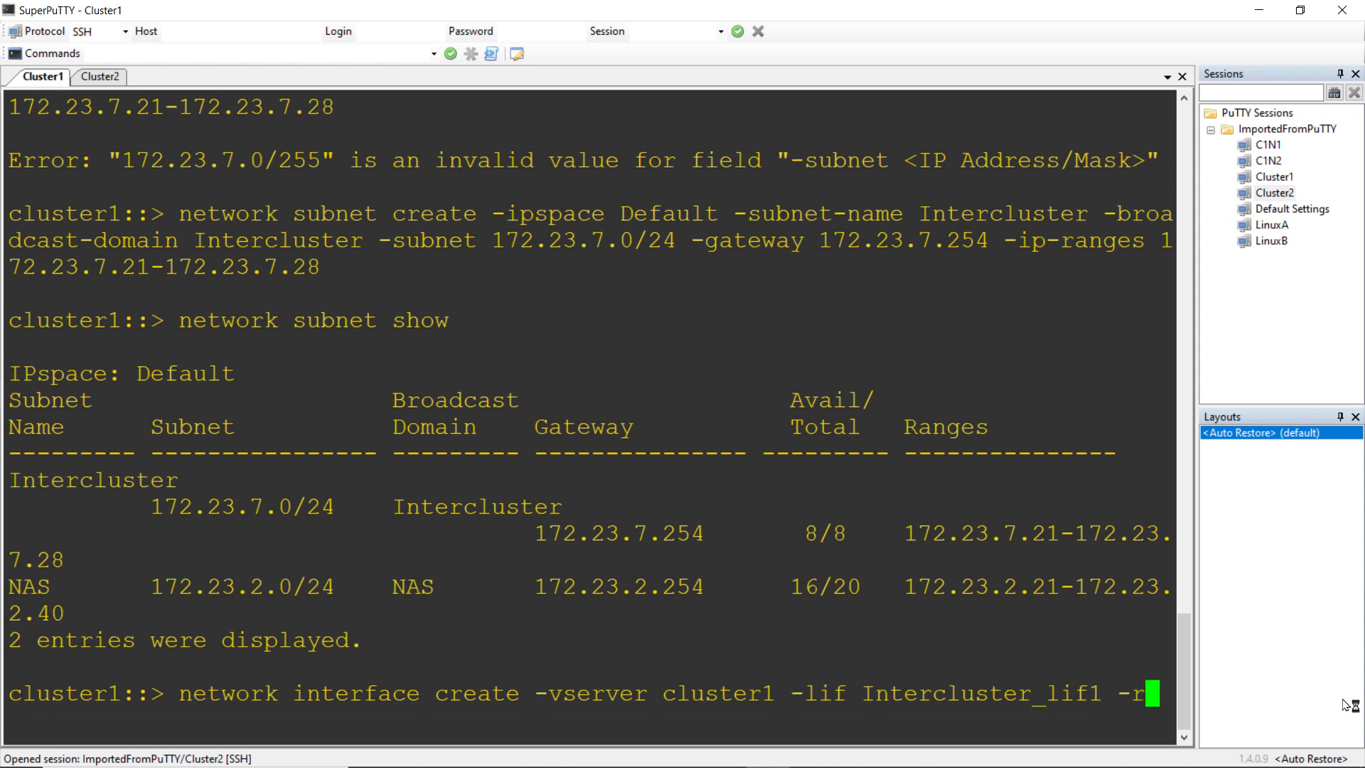
pyautogui.write('ole intercluster ')
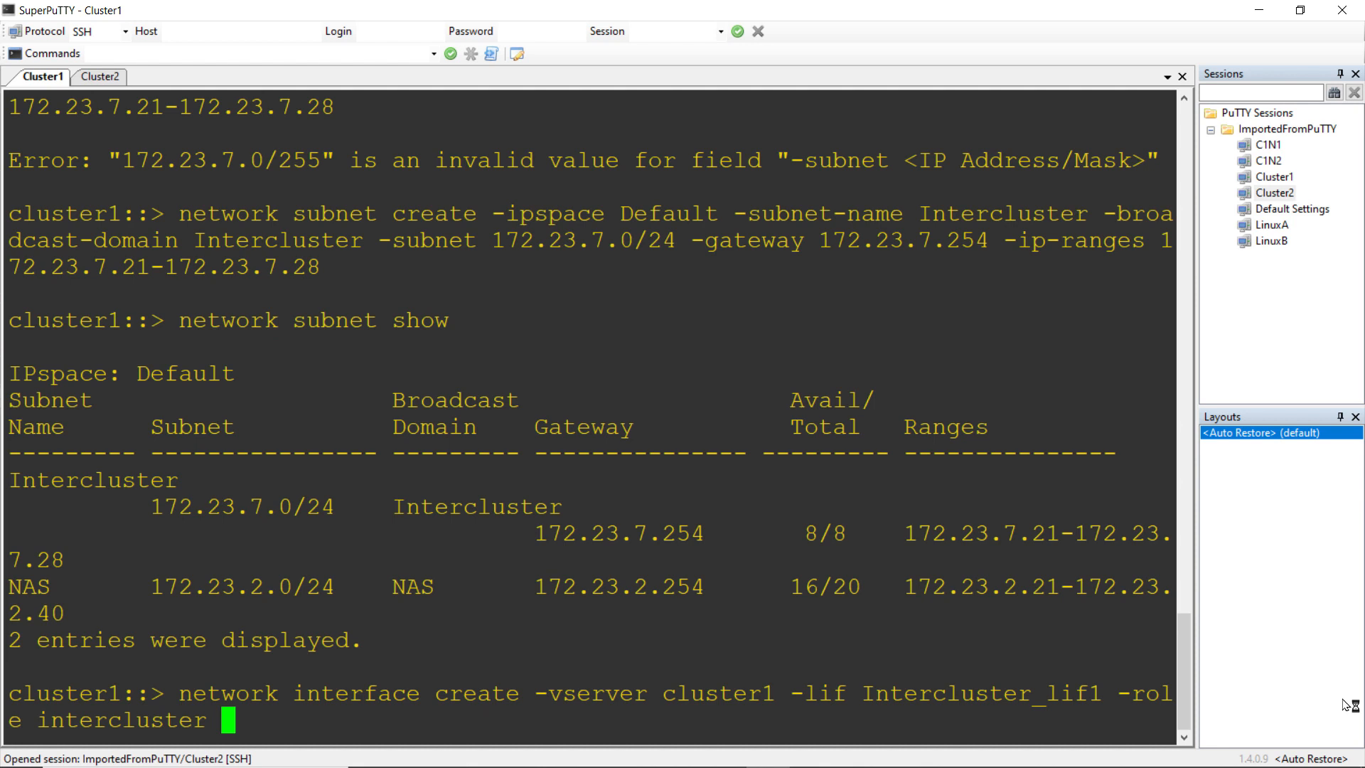
pyautogui.write('-hom')
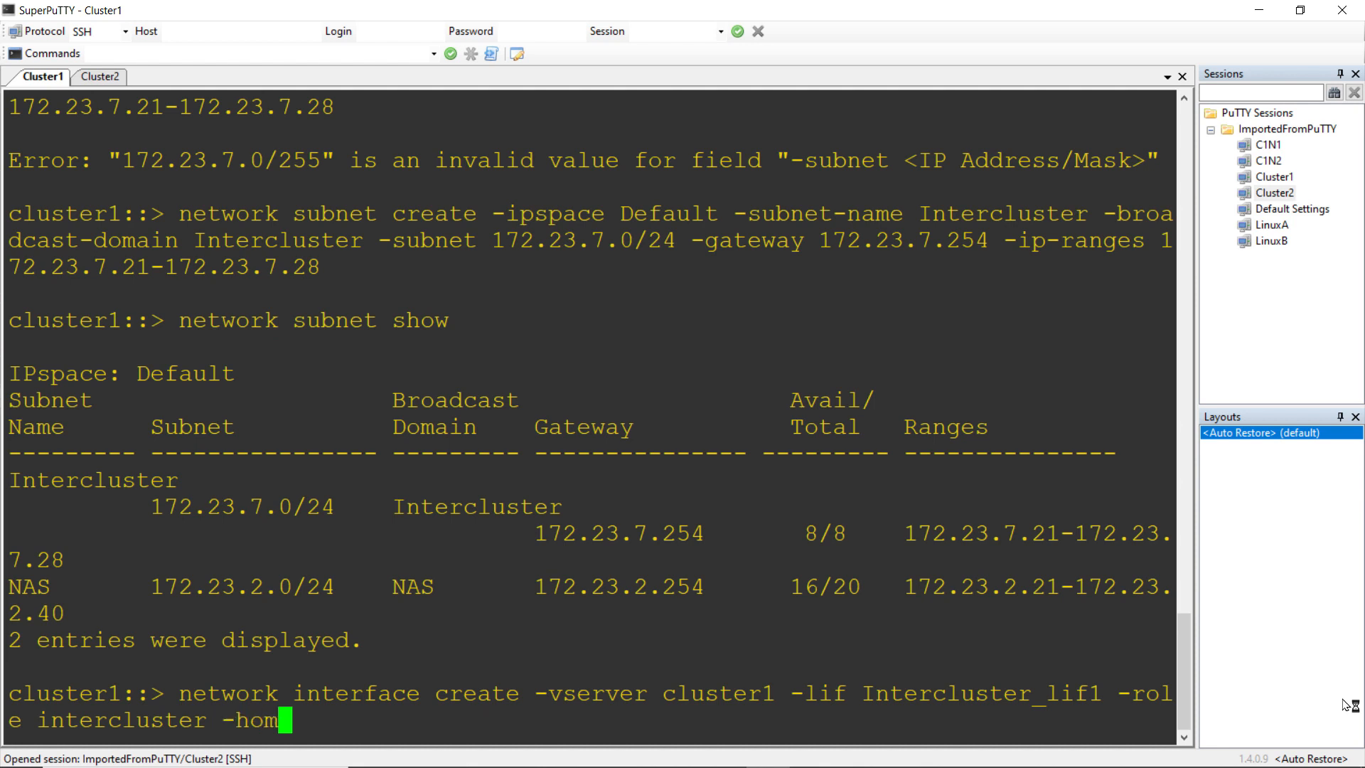
pyautogui.write('e-node cl')
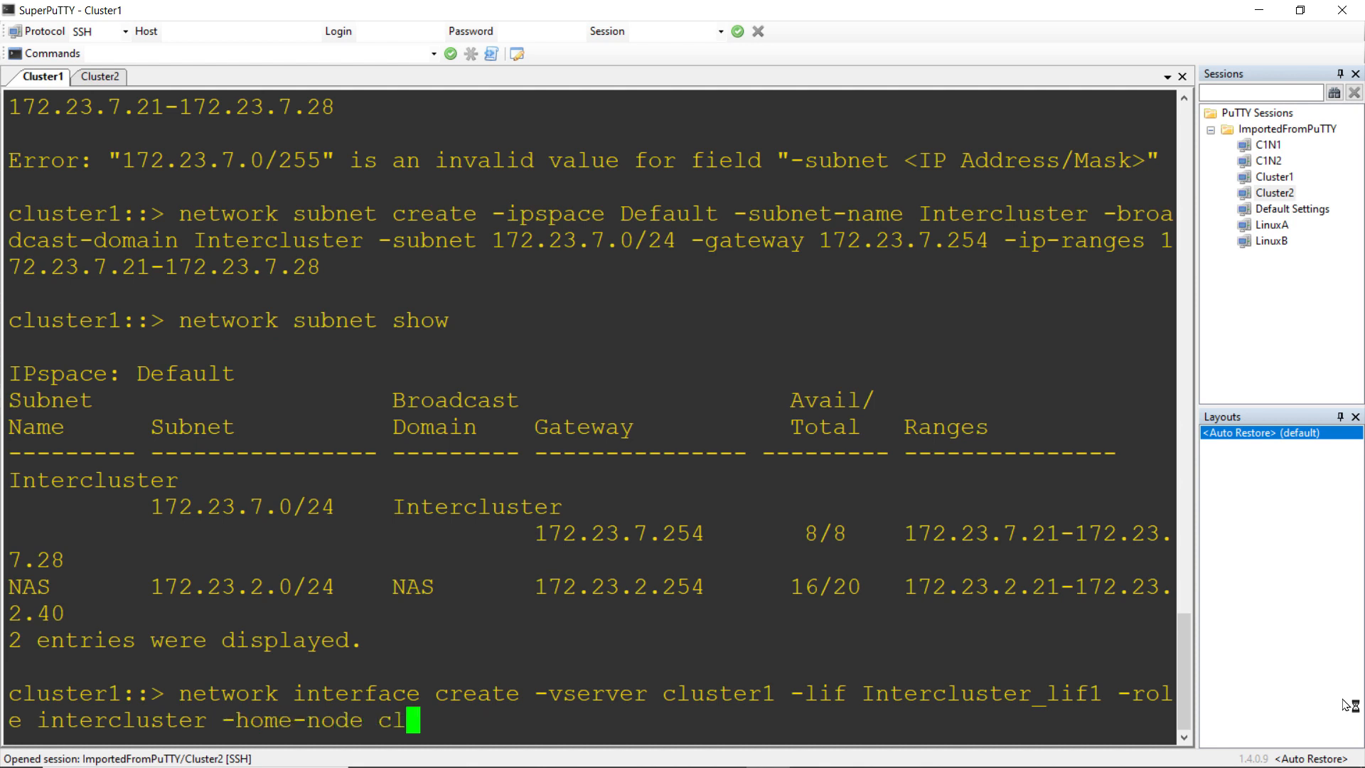
pyautogui.write('uster1-01 ')
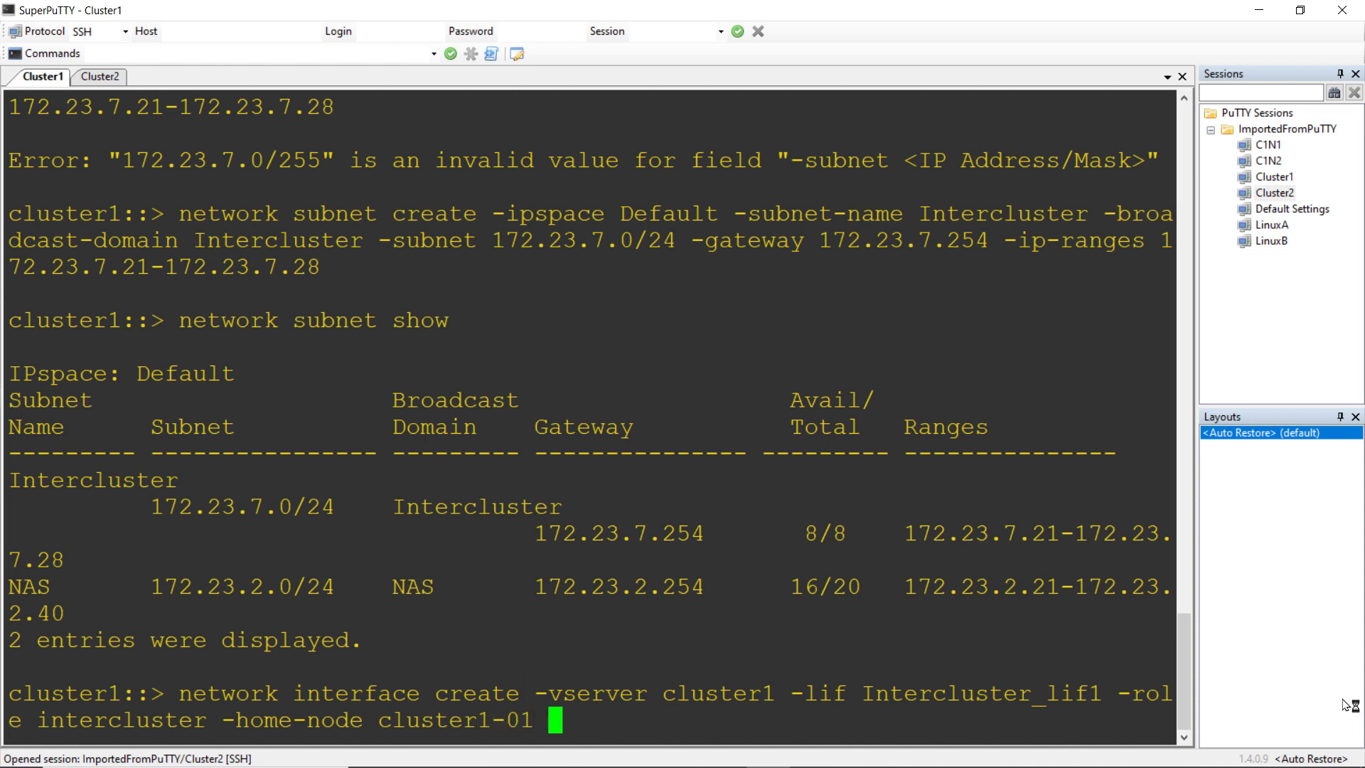
pyautogui.write('-home-')
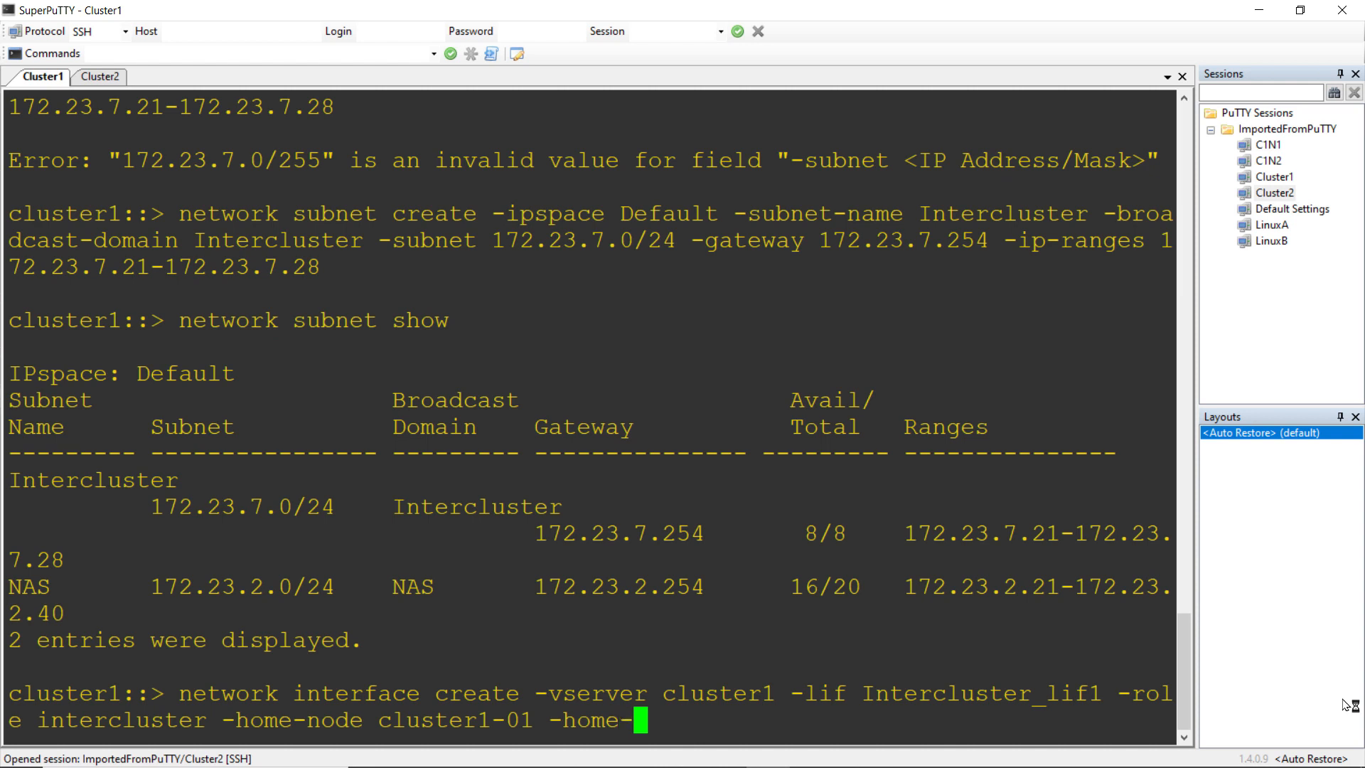
pyautogui.write('port e0f')
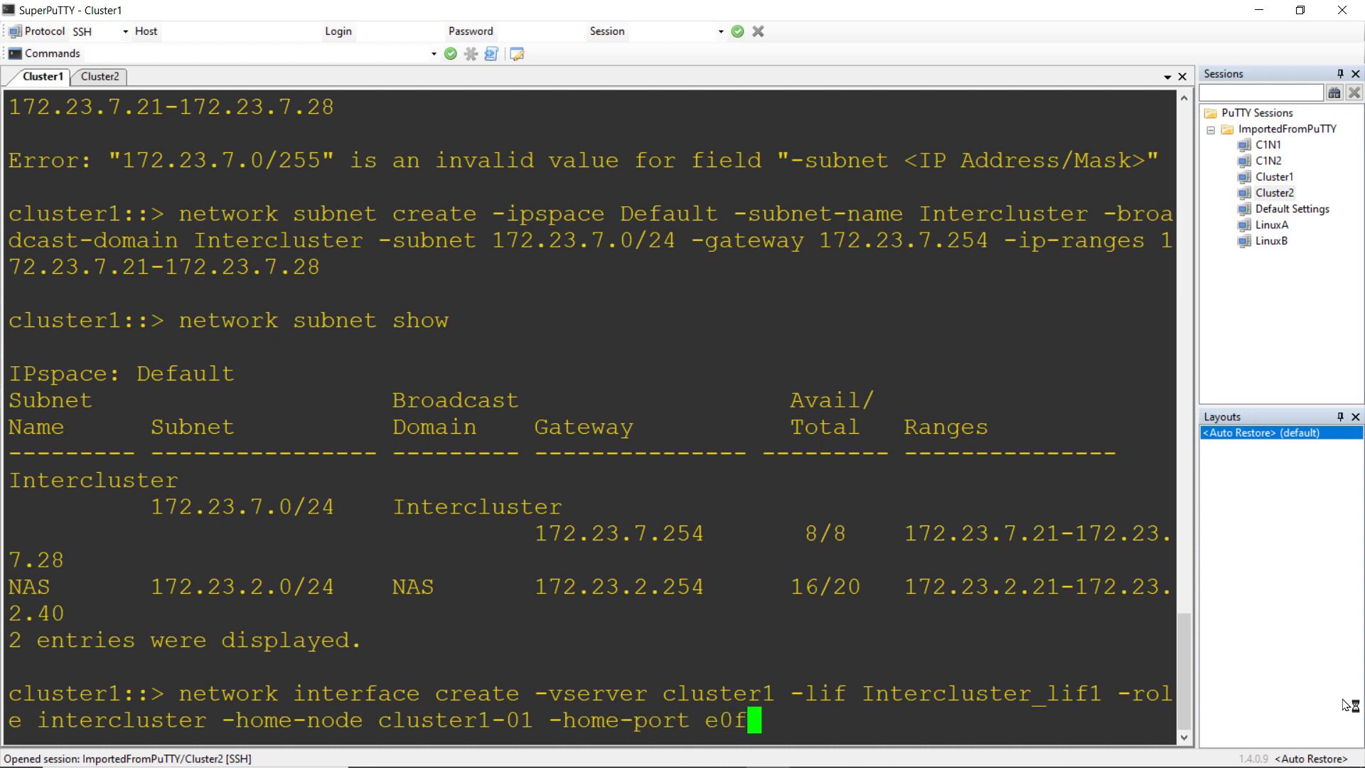
pyautogui.write(' -su')
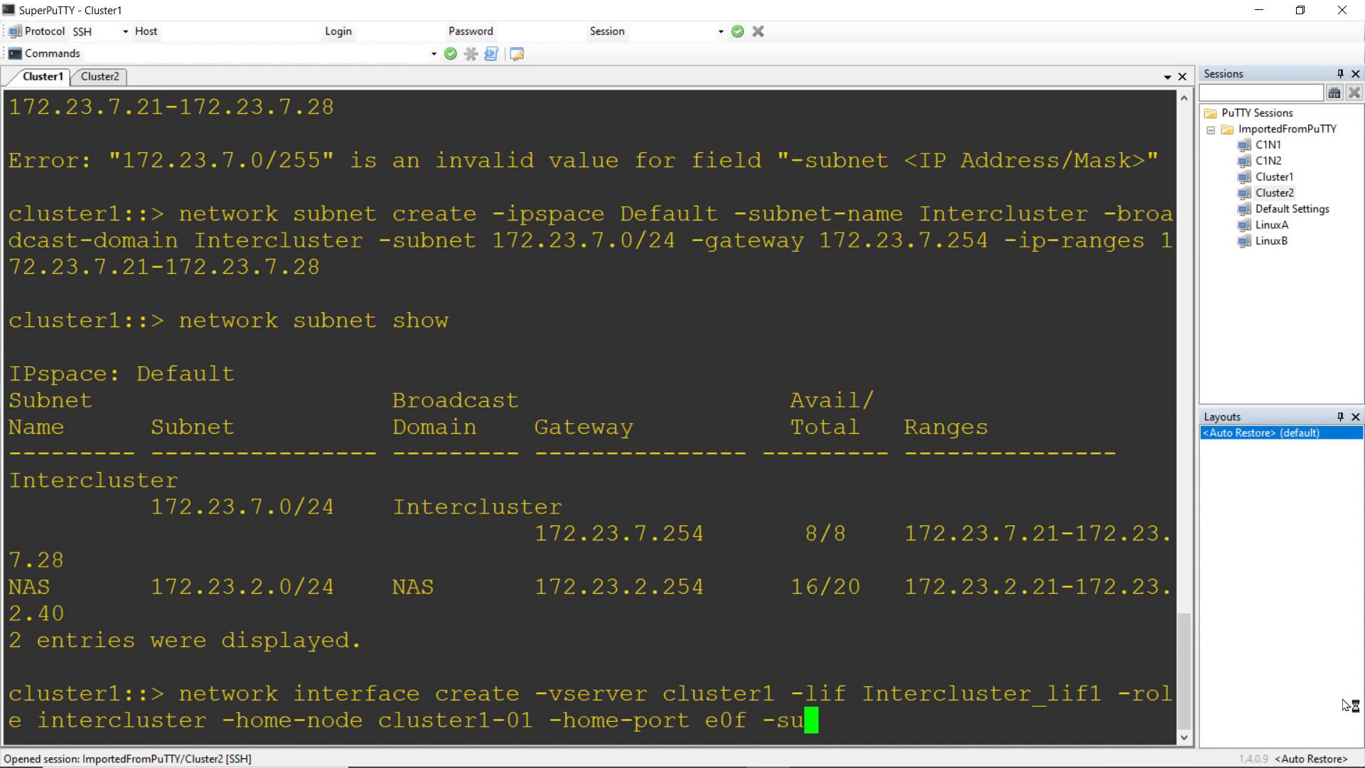
pyautogui.write('bnet-name Intercluster')
pyautogui.press('Return')
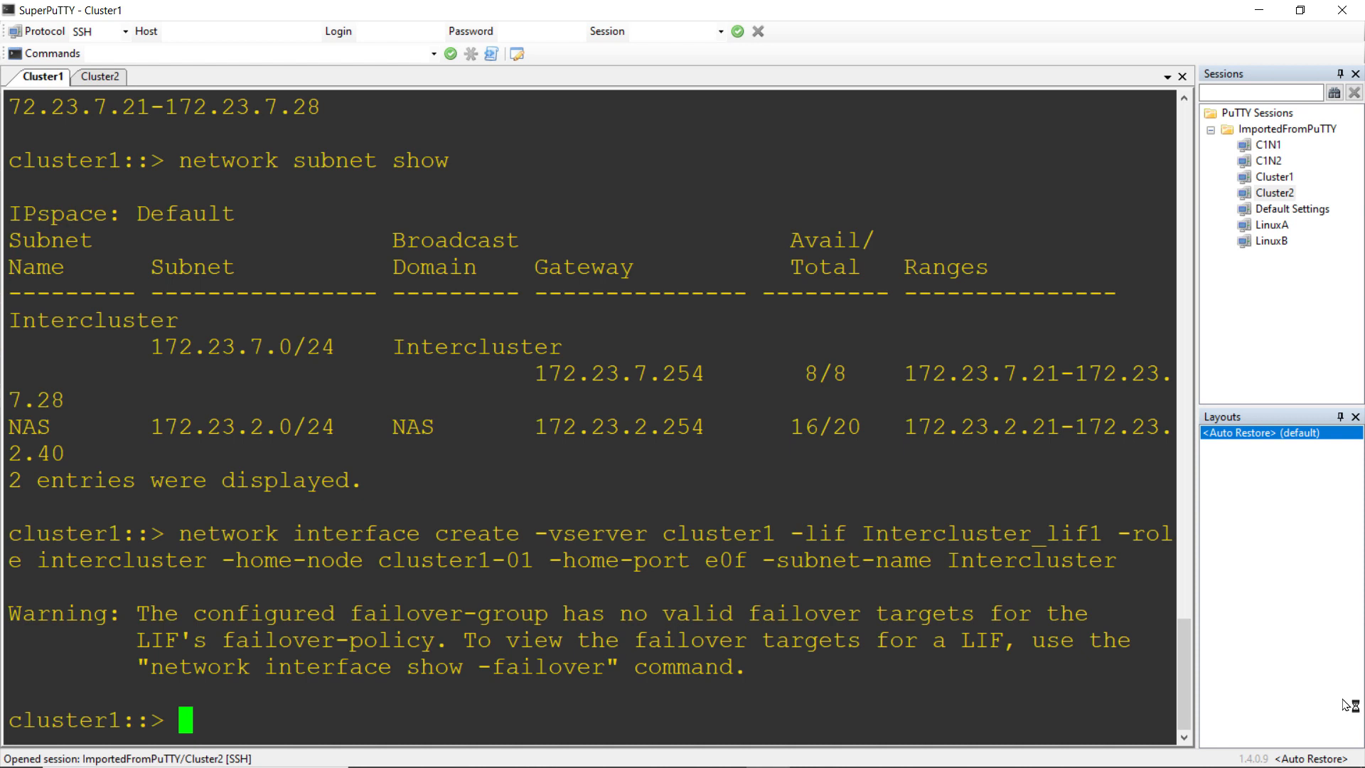
# Recall the network interface create command and change its LIF name to Intercluster_lif2.
pyautogui.press('Up')
pyautogui.press('Left')
pyautogui.press('Left')
pyautogui.press('Left')
pyautogui.press('Left')
pyautogui.press('Left')
pyautogui.press('Left')
pyautogui.press('Left')
pyautogui.press('Left')
pyautogui.press('Left')
pyautogui.press('Left')
pyautogui.press('Left')
pyautogui.press('Left')
pyautogui.press('Left')
pyautogui.press('Left')
pyautogui.press('Left')
pyautogui.press('Left')
pyautogui.press('Left')
pyautogui.press('Left')
pyautogui.press('Left')
pyautogui.press('Left')
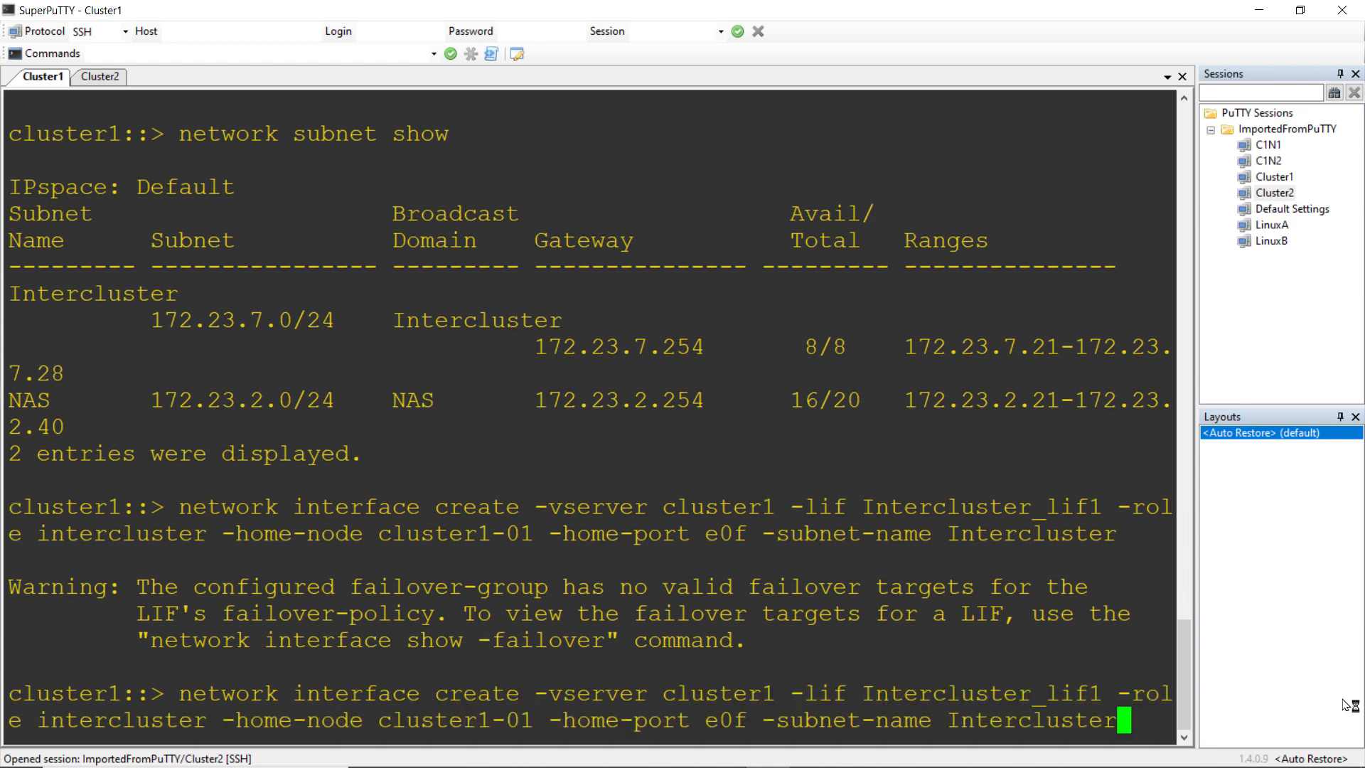
pyautogui.press('Left')
pyautogui.press('Left')
pyautogui.press('Left')
pyautogui.press('Left')
pyautogui.press('Left')
pyautogui.press('Left')
pyautogui.press('Left')
pyautogui.press('Left')
pyautogui.press('Left')
pyautogui.press('Left')
pyautogui.press('Left')
pyautogui.press('Left')
pyautogui.press('Left')
pyautogui.press('Left')
pyautogui.press('Left')
pyautogui.press('Left')
pyautogui.press('Left')
pyautogui.press('Left')
pyautogui.press('Left')
pyautogui.press('Left')
pyautogui.press('Right')
pyautogui.press('Right')
pyautogui.press('Right')
pyautogui.press('BackSpace')
pyautogui.write('2')
# Change the home node in the recalled command to cluster1-02 and run it to create the second intercluster LIF.
pyautogui.press('Right')
pyautogui.press('Right')
pyautogui.press('Right')
pyautogui.press('Right')
pyautogui.press('Right')
pyautogui.press('Right')
pyautogui.press('Right')
pyautogui.press('Right')
pyautogui.press('Right')
pyautogui.press('Right')
pyautogui.press('Right')
pyautogui.press('Right')
pyautogui.press('Right')
pyautogui.press('Right')
pyautogui.press('Right')
pyautogui.press('Right')
pyautogui.press('Right')
pyautogui.press('Right')
pyautogui.press('Right')
pyautogui.press('Right')
pyautogui.press('Right')
pyautogui.press('BackSpace')
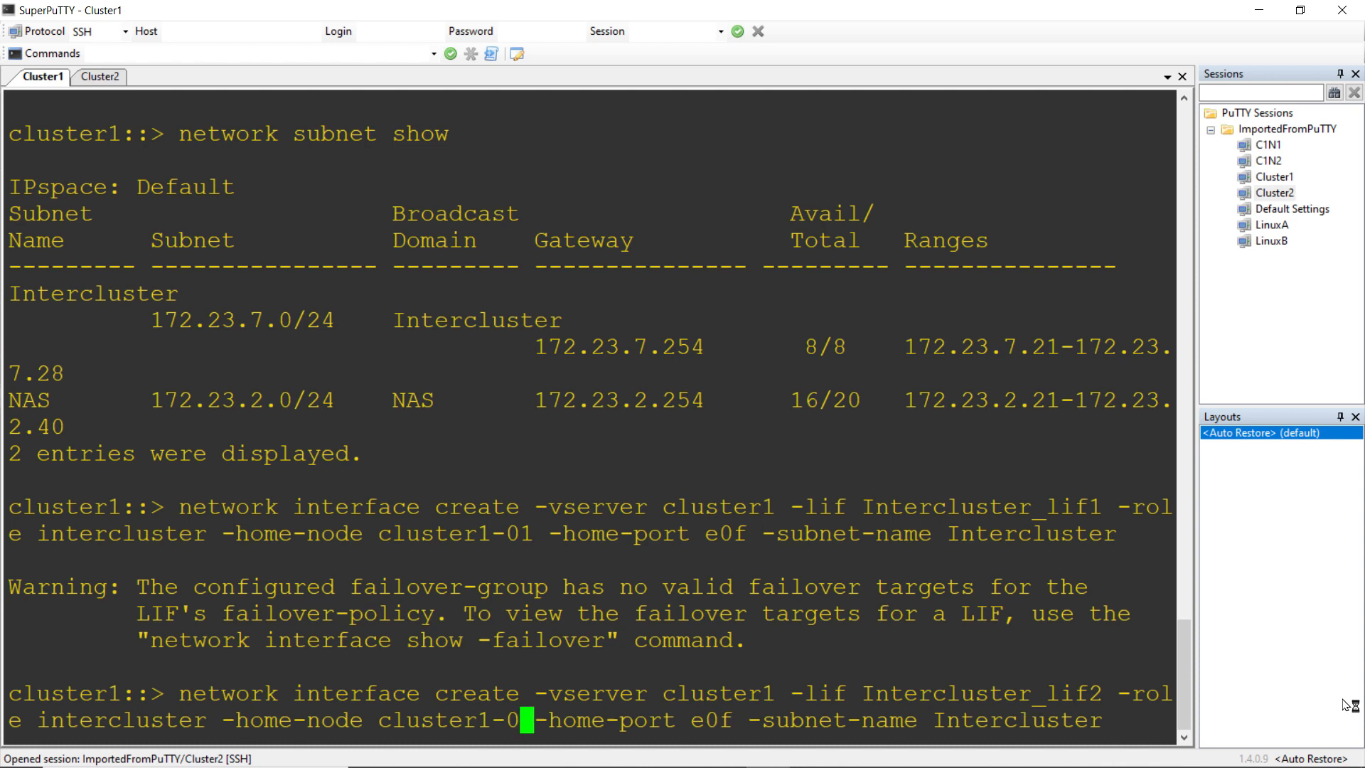
pyautogui.write('2')
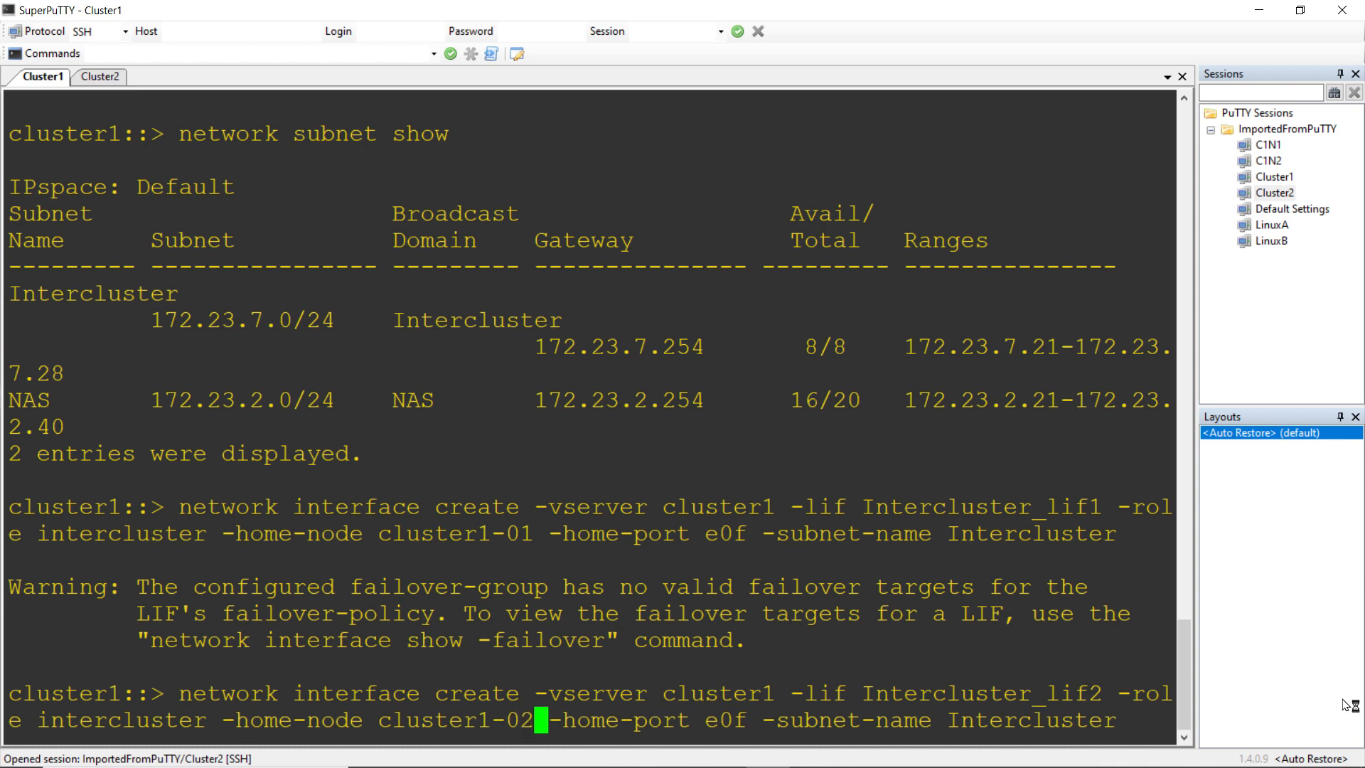
pyautogui.press('Return')
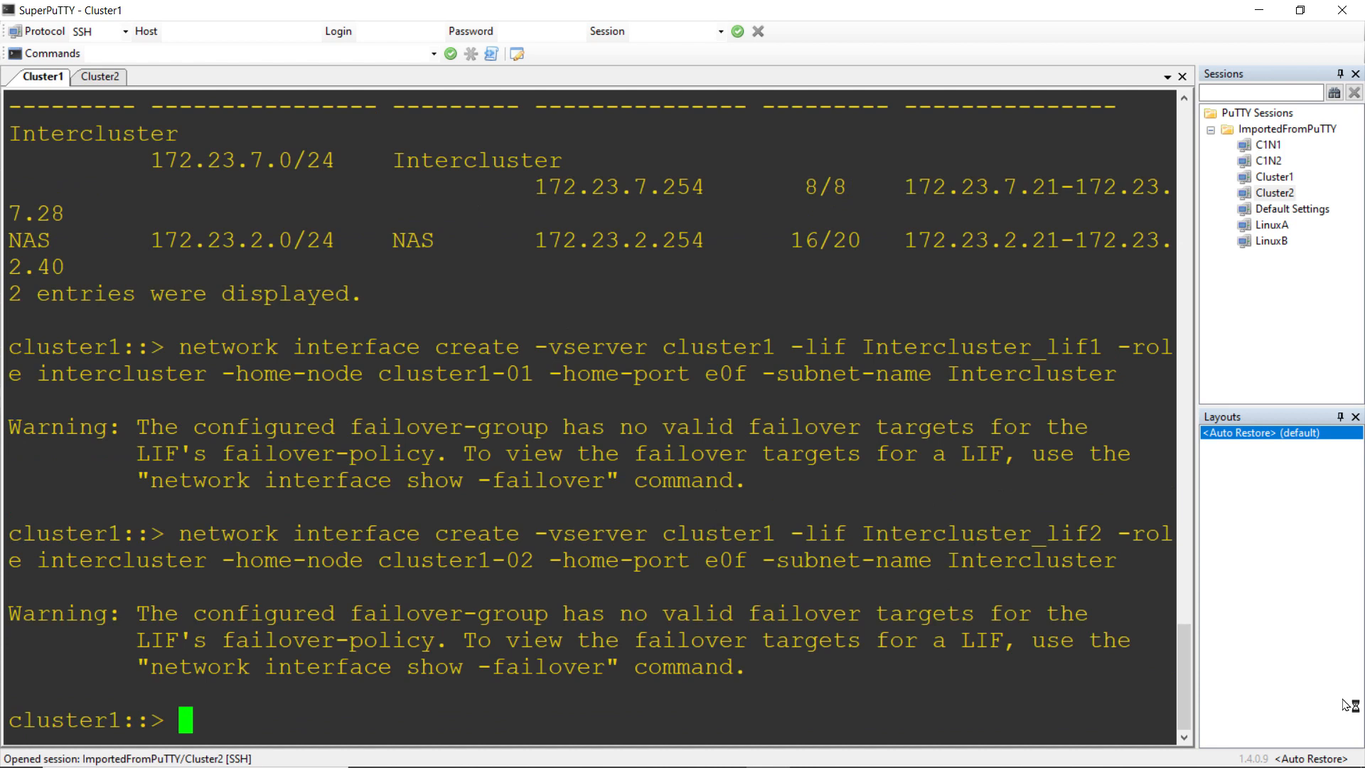
# Run network interface show through to its last page and highlight Intercluster_lif1, Intercluster_lif2 and their IP addresses.
pyautogui.write('network ')
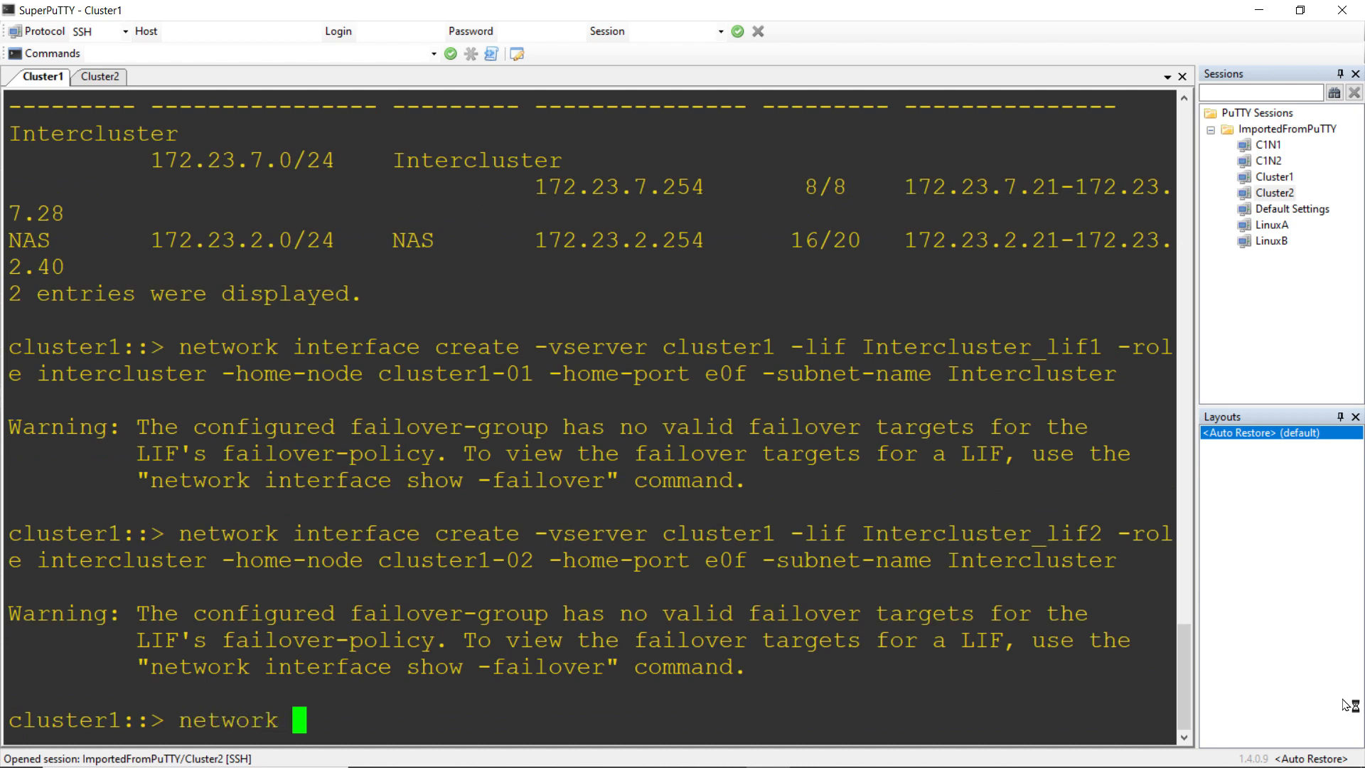
pyautogui.write('interface show')
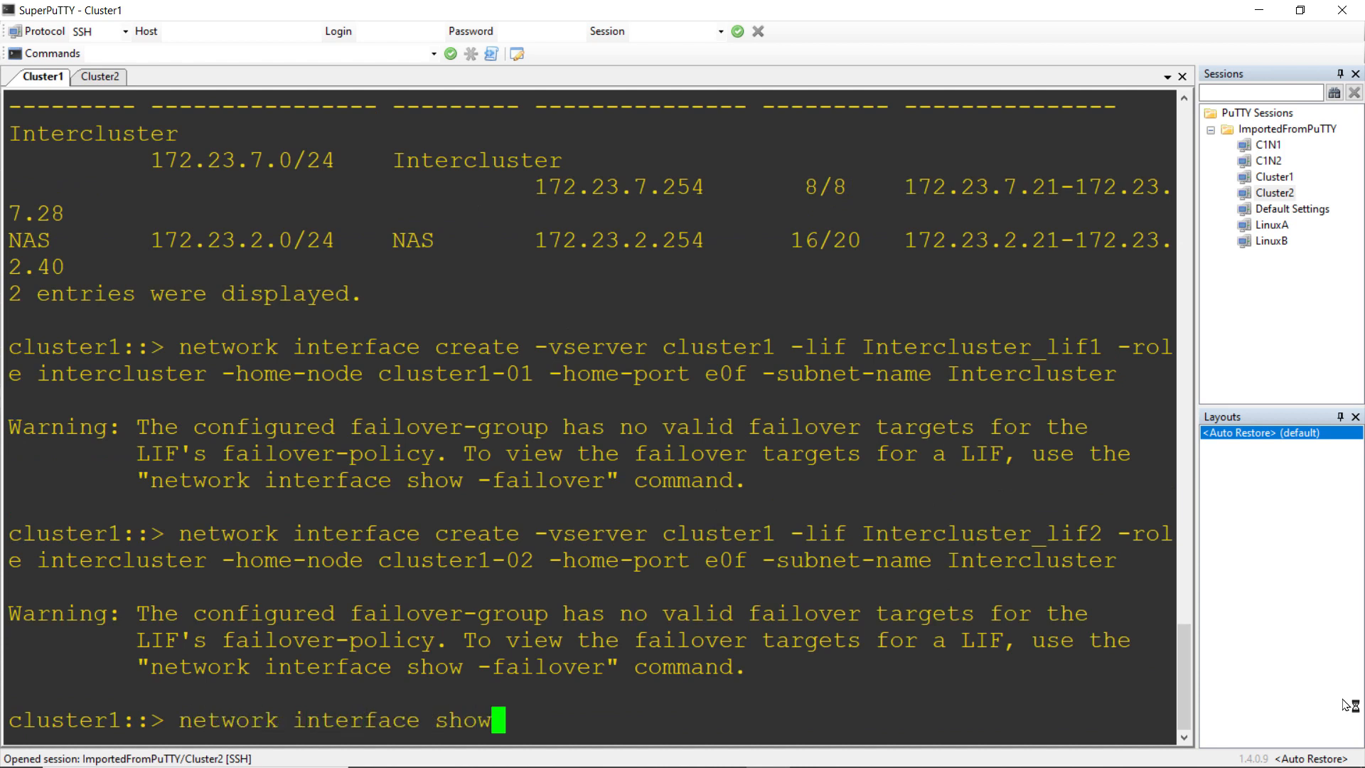
pyautogui.press('Return')
pyautogui.press('space')
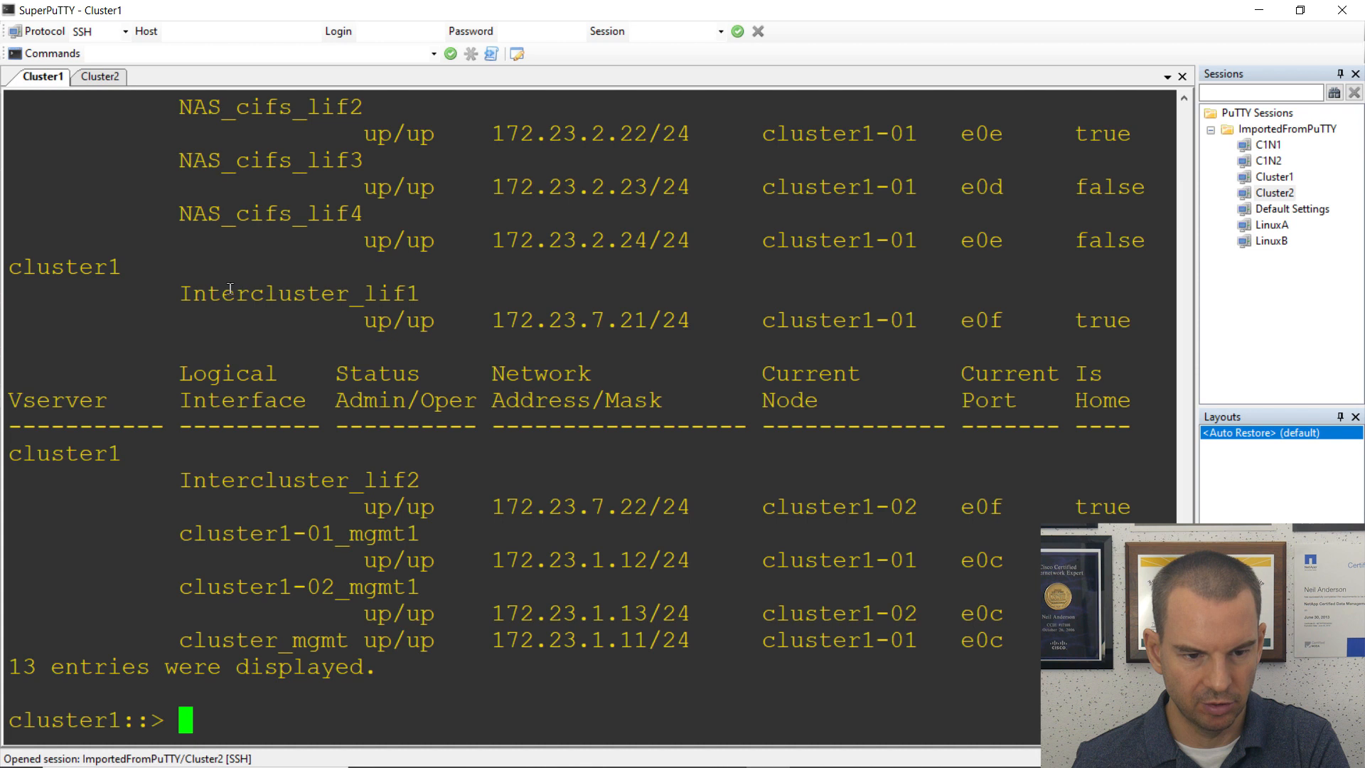
pyautogui.moveTo(176, 293); pyautogui.dragTo(420, 293)
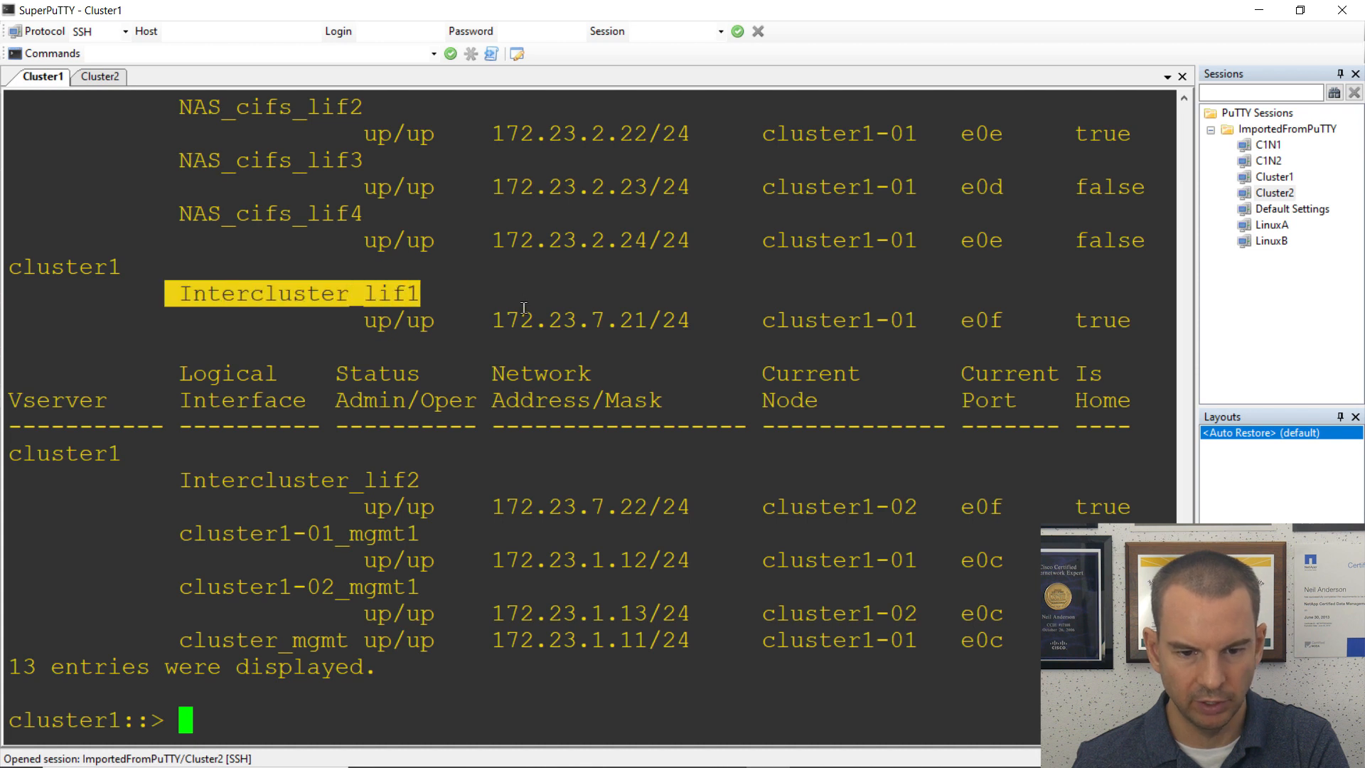
pyautogui.moveTo(492, 318); pyautogui.dragTo(641, 318)
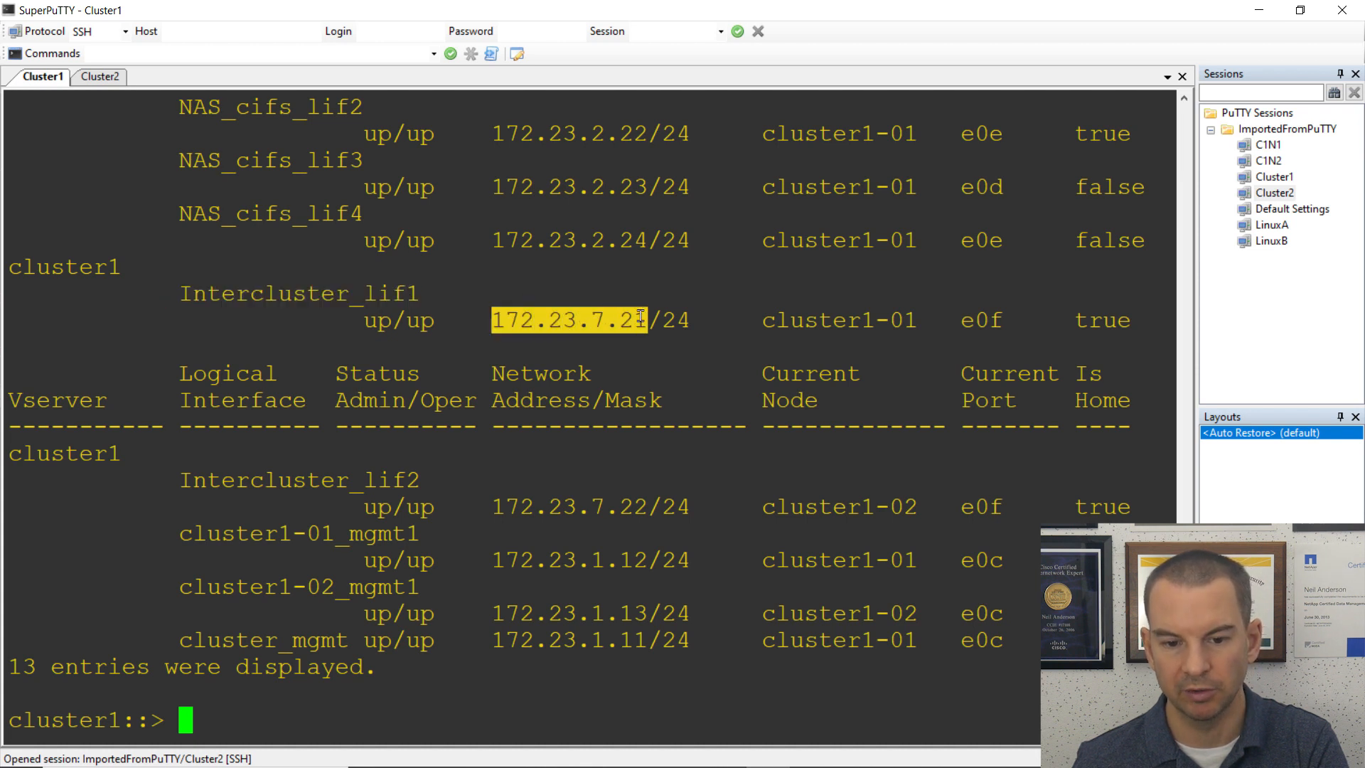
pyautogui.click(183, 479)
pyautogui.moveTo(183, 479); pyautogui.dragTo(425, 481)
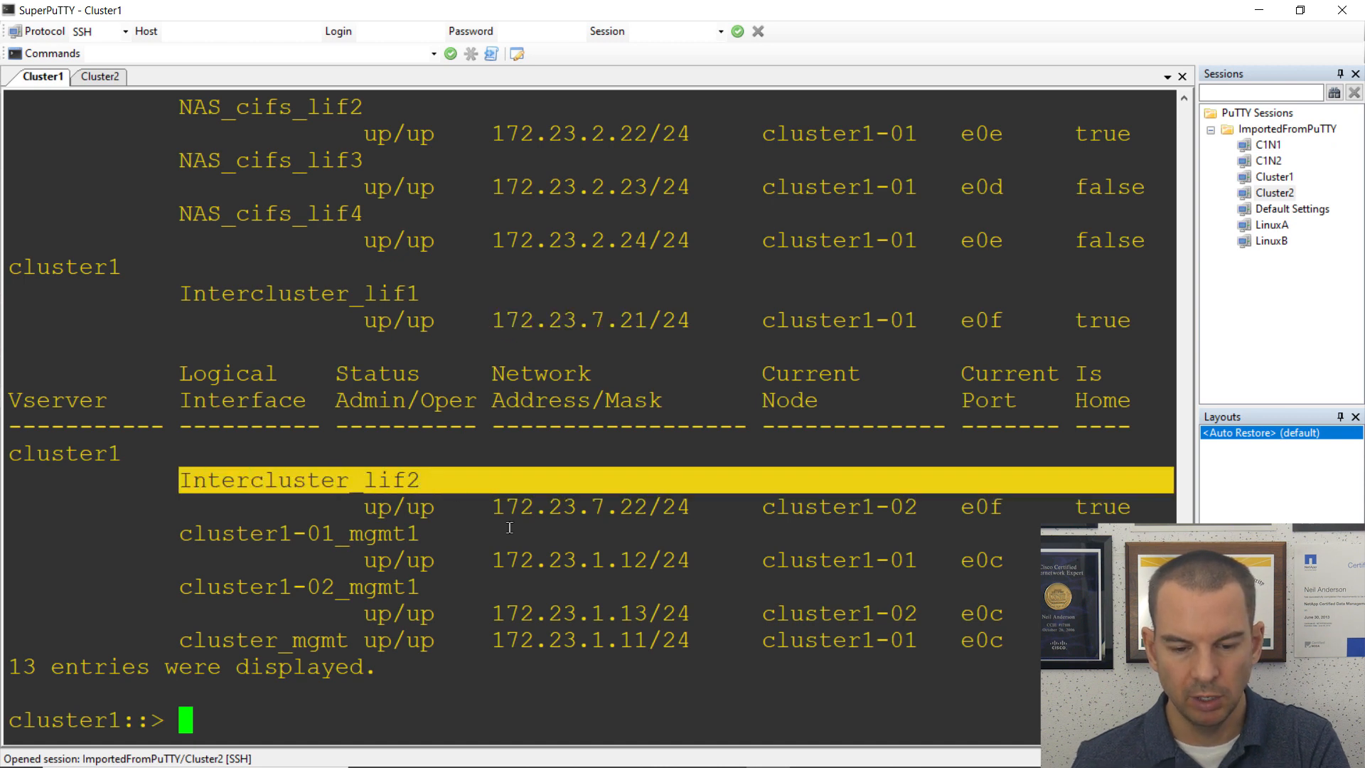
pyautogui.moveTo(499, 509); pyautogui.dragTo(637, 505)
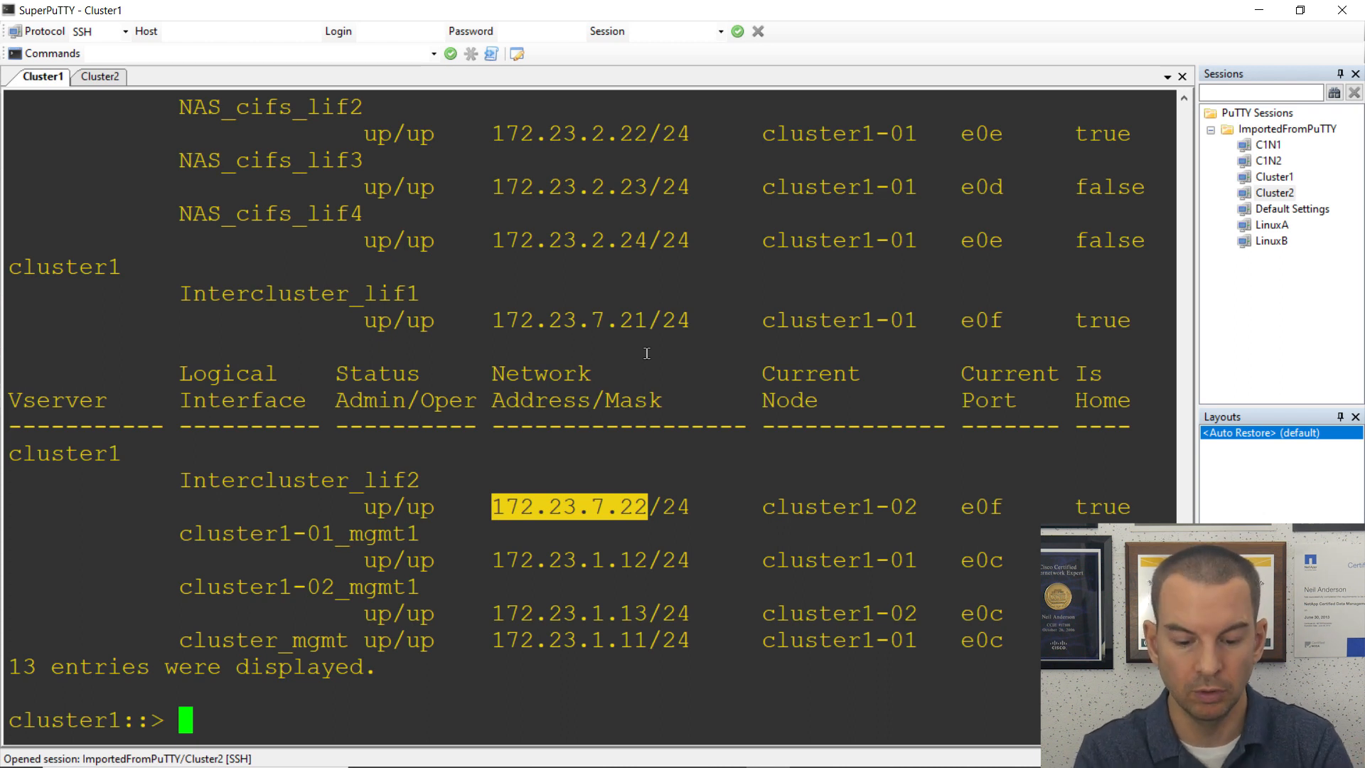
# Turn on replication throttling on cluster1 by running options -option-name replication.throttle.enable on.
pyautogui.write('options -optioin')
pyautogui.press('BackSpace')
pyautogui.press('BackSpace')
pyautogui.press('BackSpace')
pyautogui.write('on')
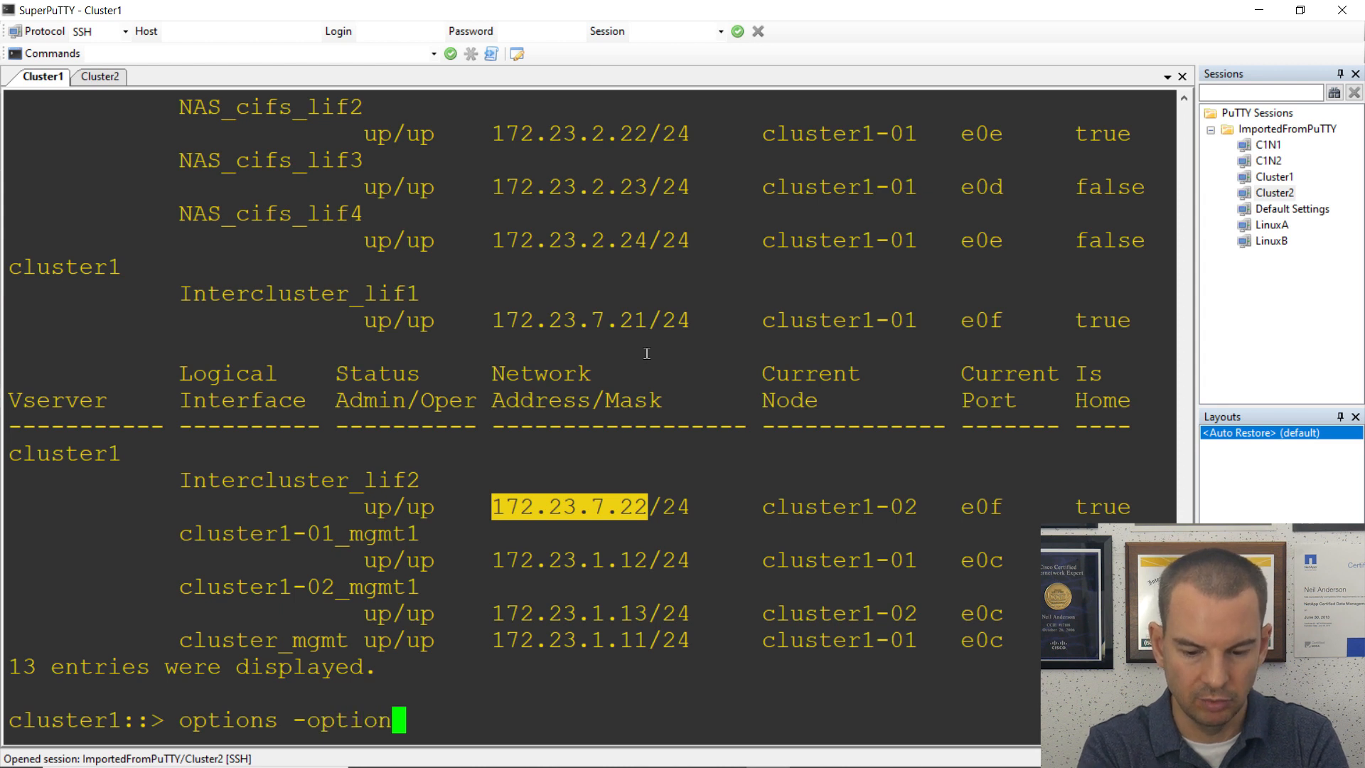
pyautogui.write('-name replication.throttle.enable on')
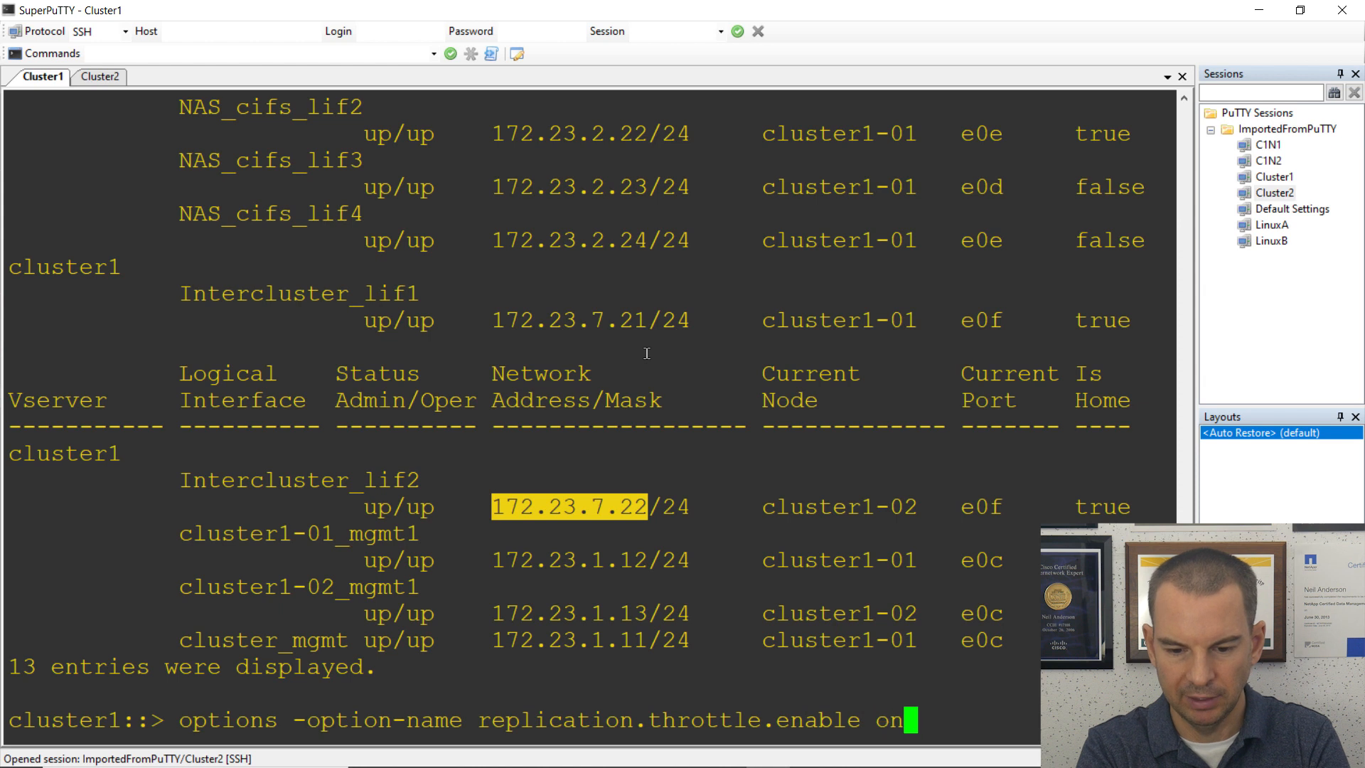
pyautogui.press('Return')
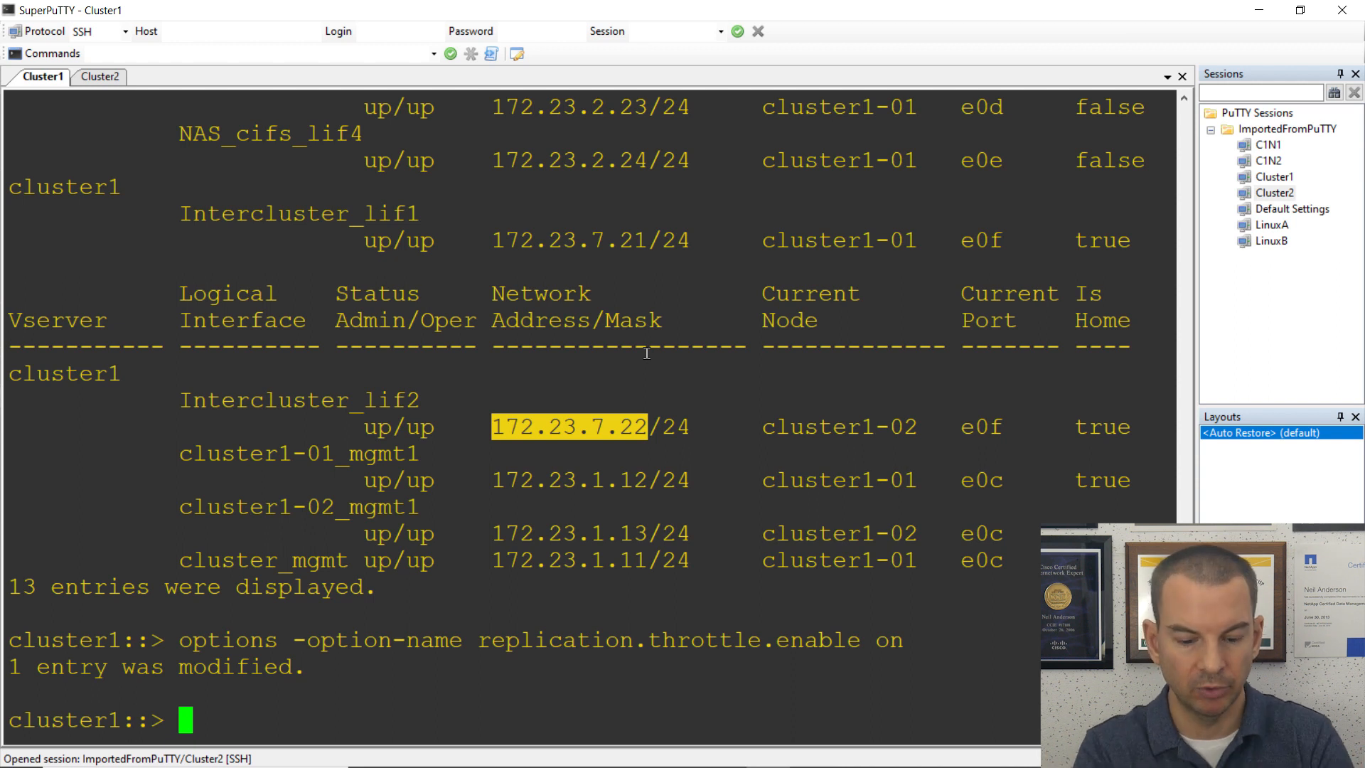
# Limit cluster1's outgoing replication bandwidth by running options -option-name replication.throttle.outgoing.max_kbs 12500.
pyautogui.write('options')
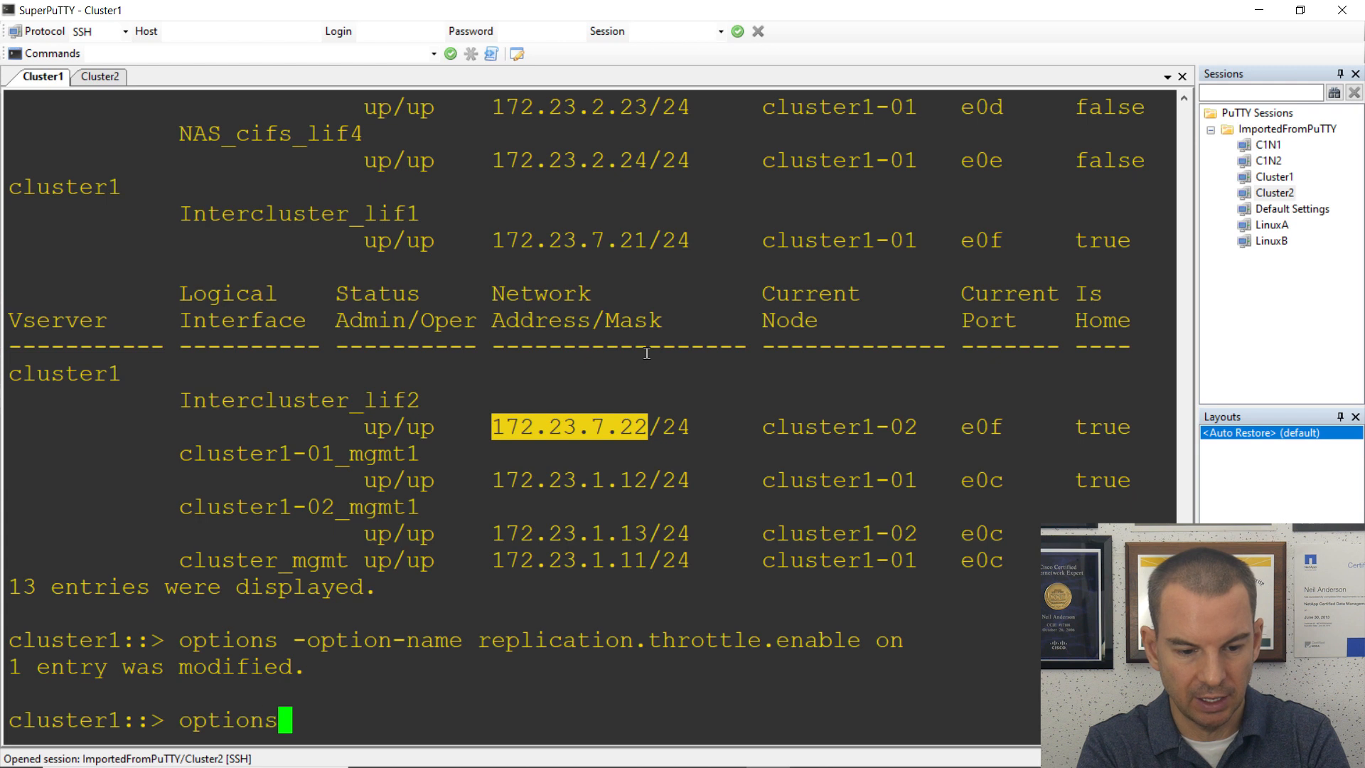
pyautogui.write(' -optio')
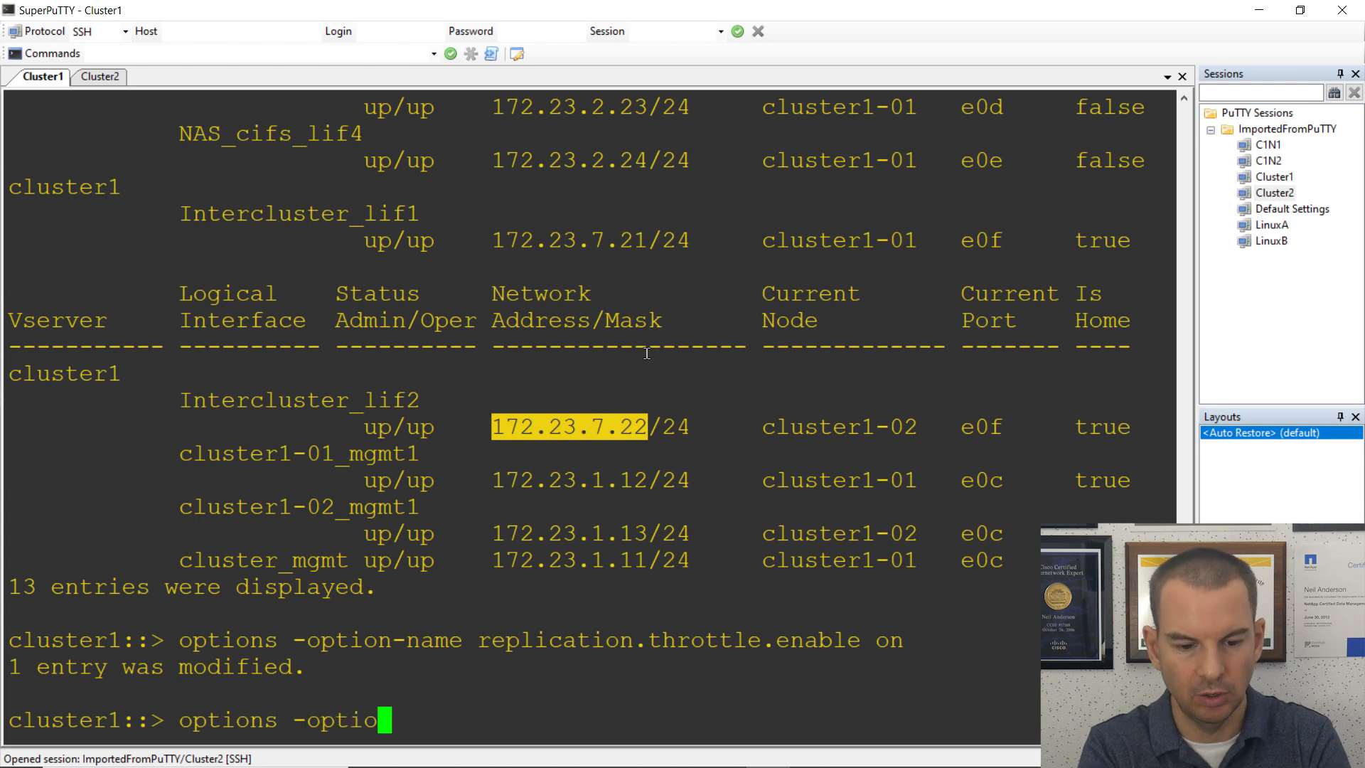
pyautogui.write('n-name re')
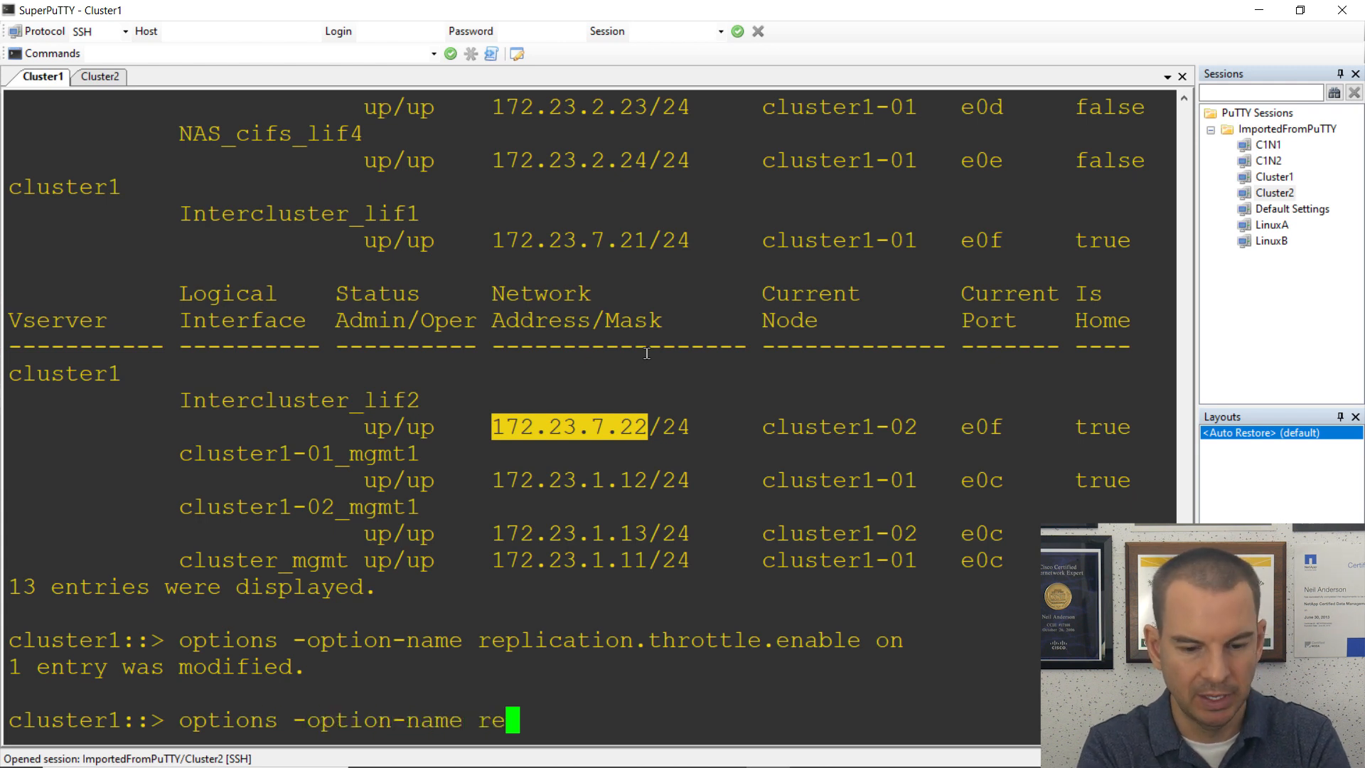
pyautogui.write('plication')
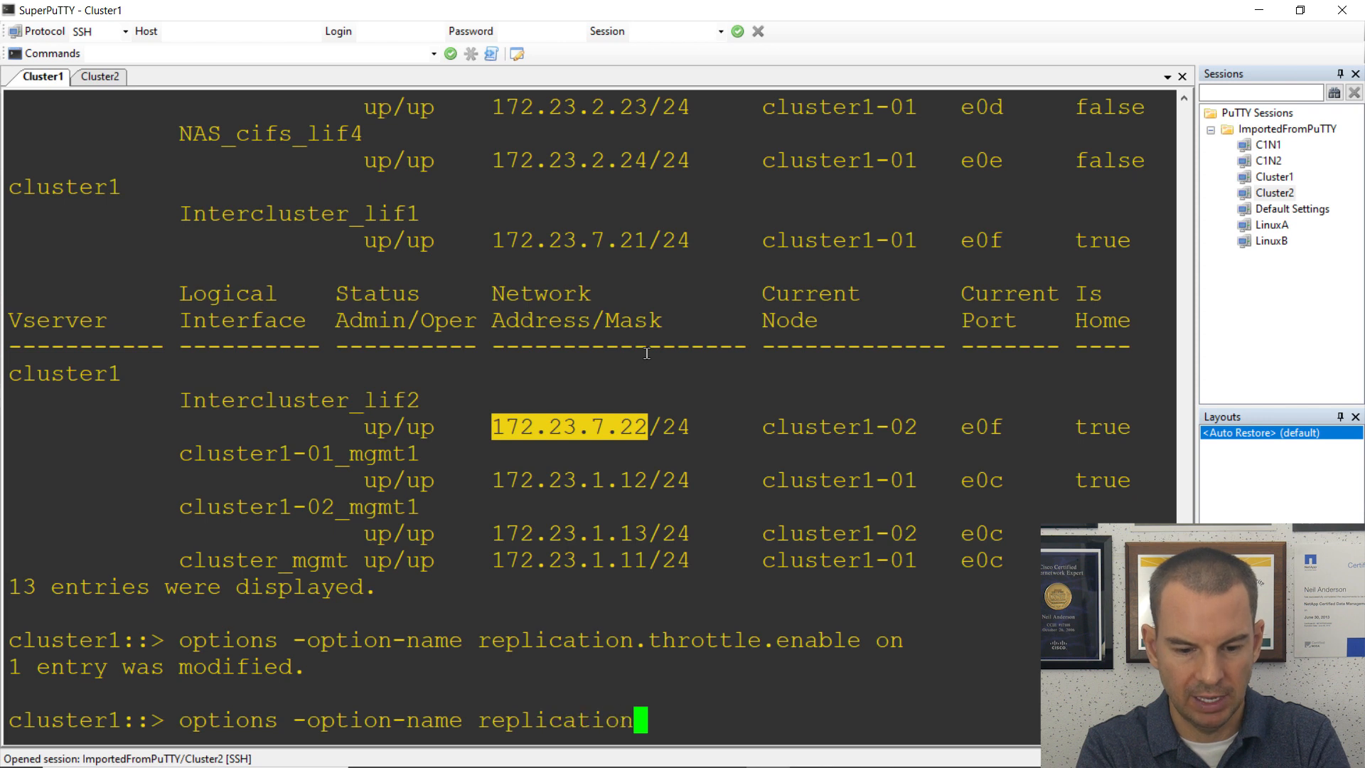
pyautogui.write('.thr')
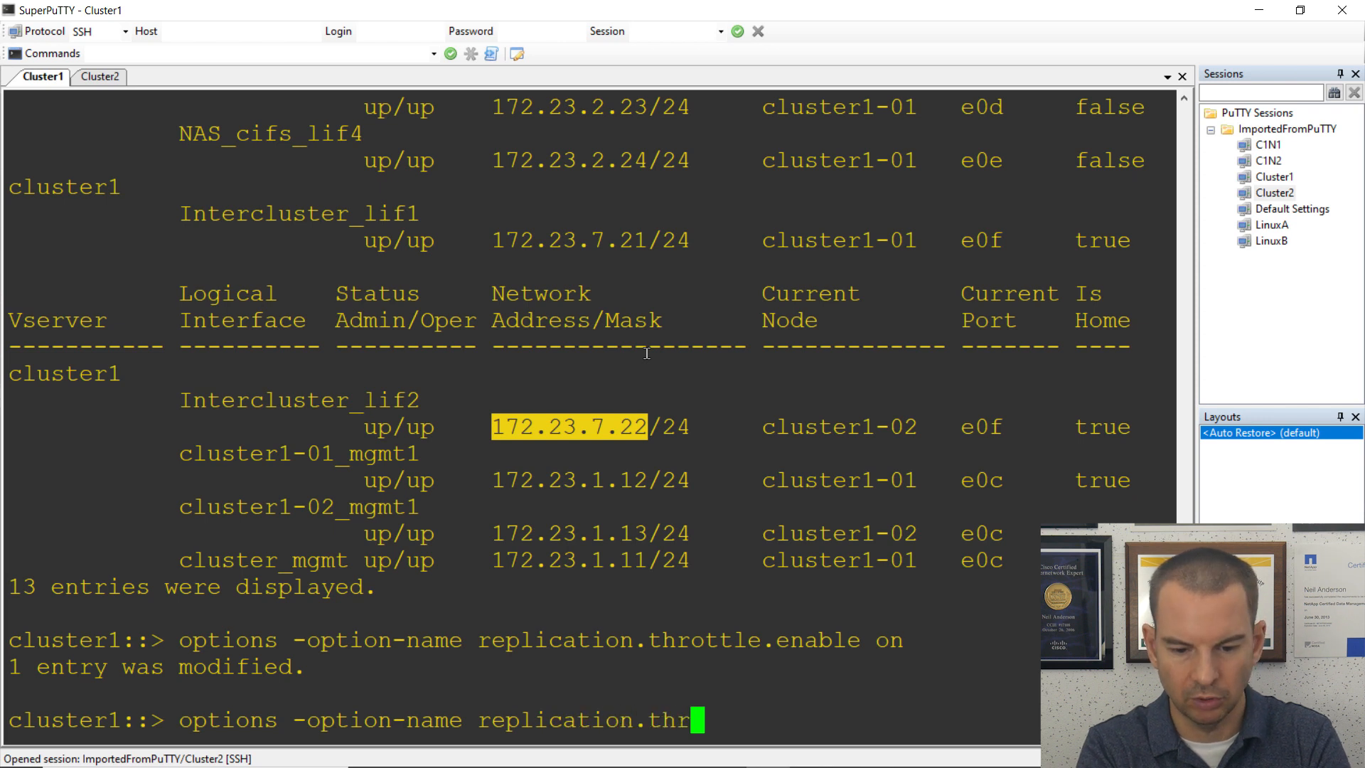
pyautogui.write('ottle.')
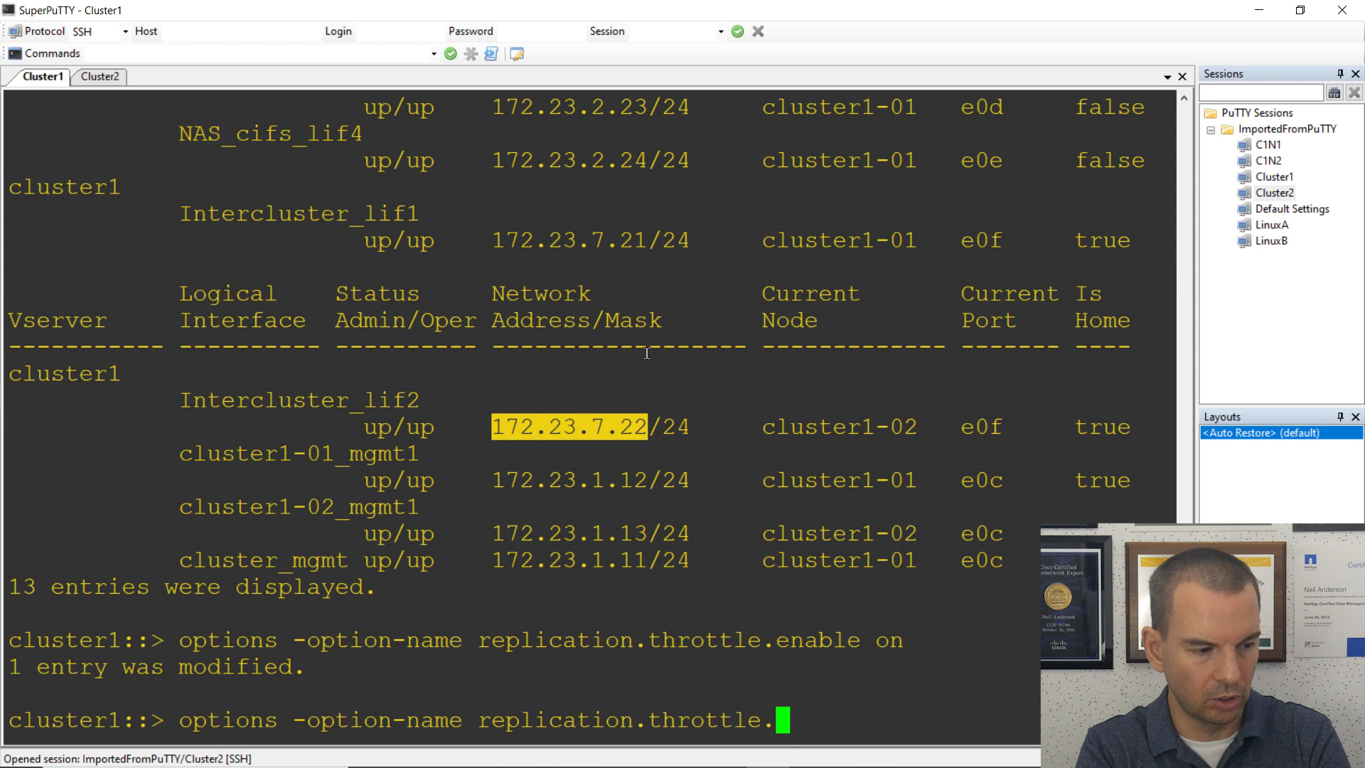
pyautogui.write('outgoing.')
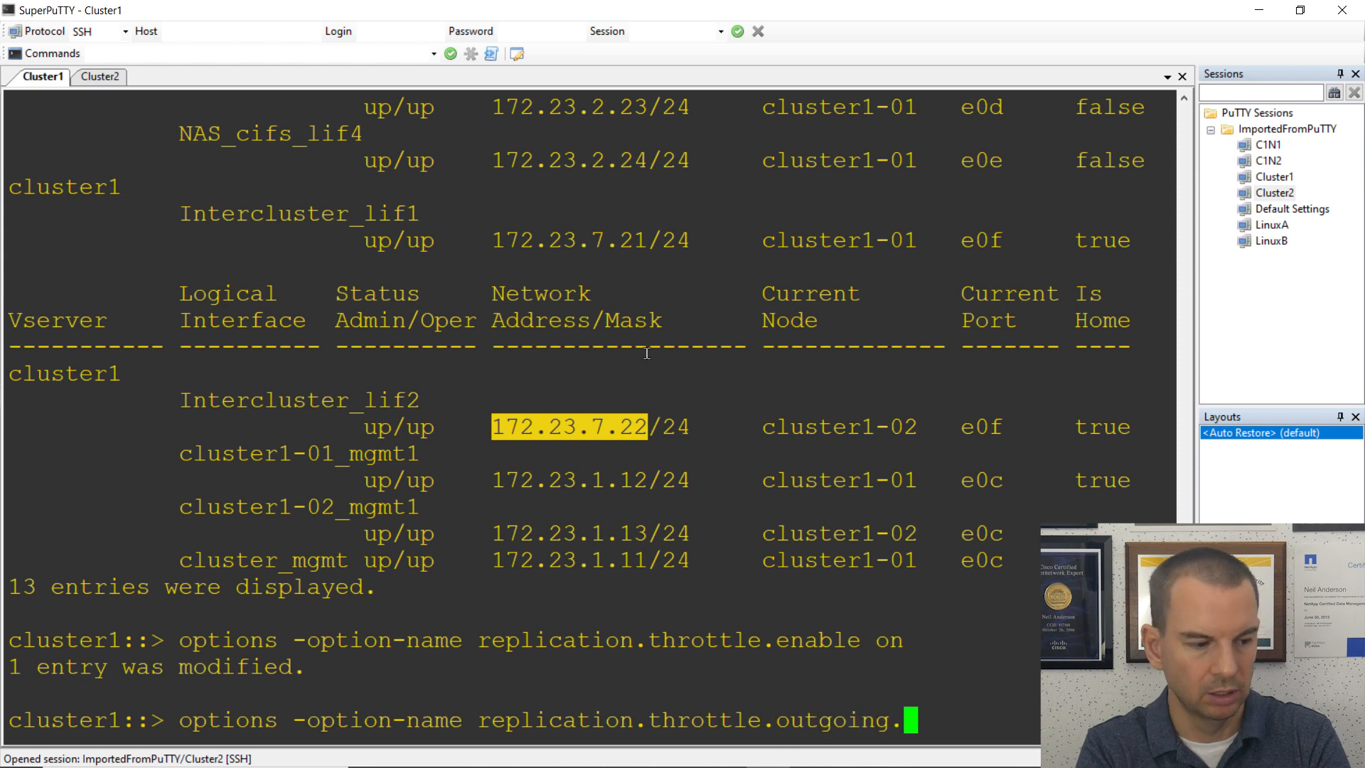
pyautogui.write('max_')
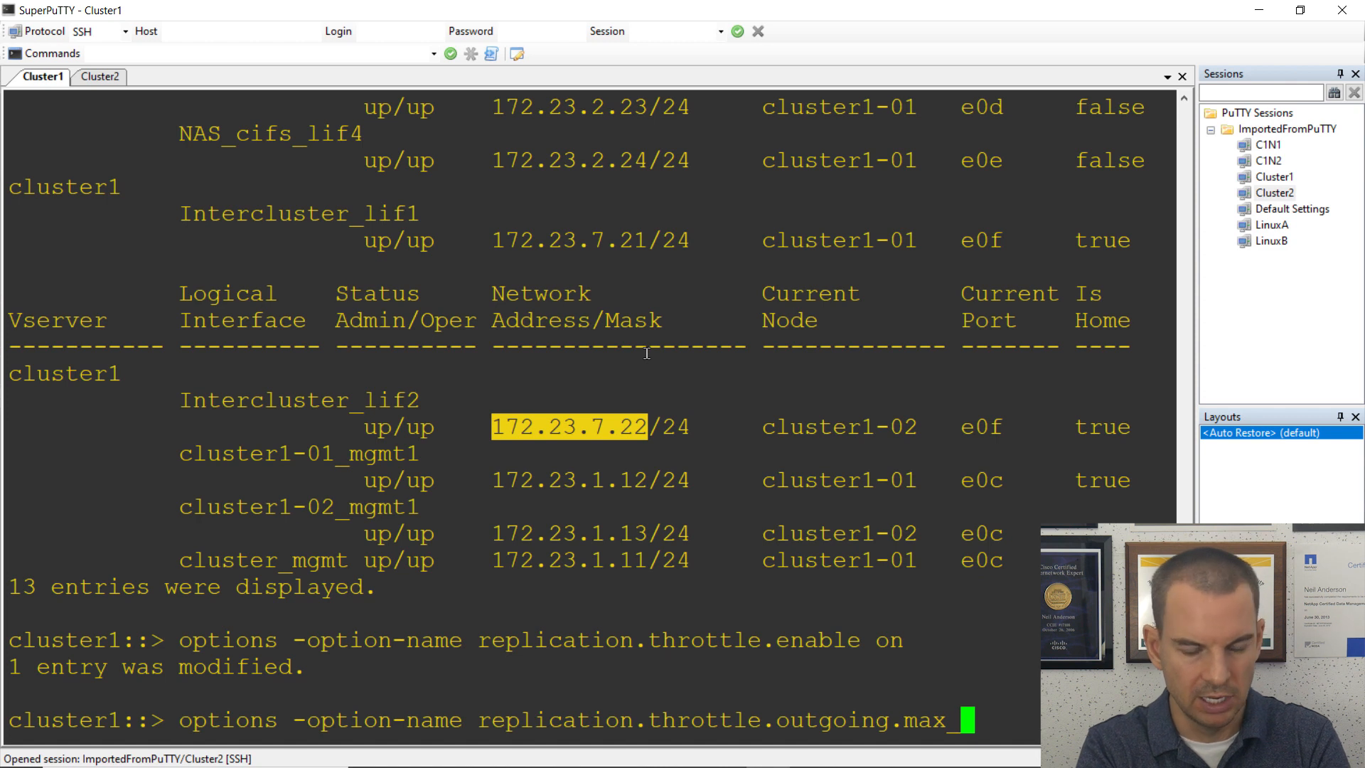
pyautogui.write('kbs ')
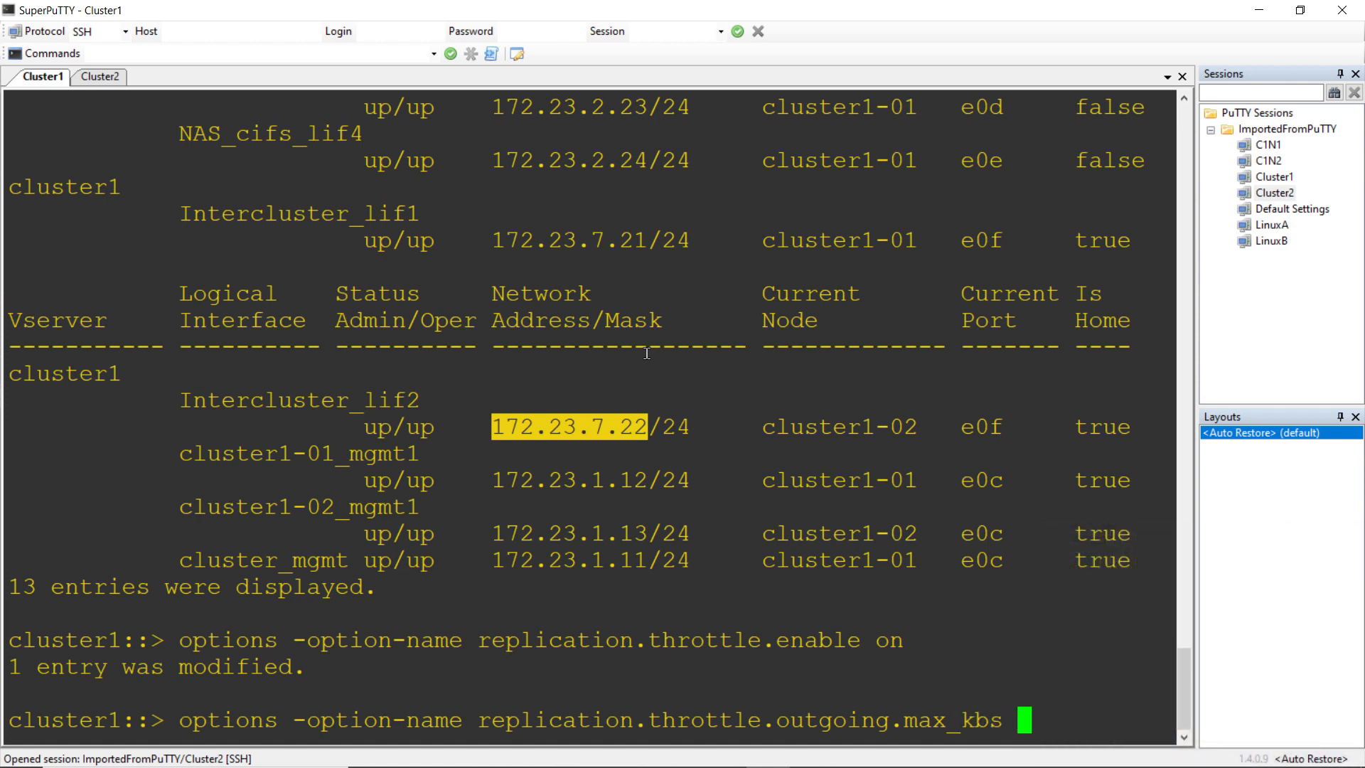
pyautogui.write('12500')
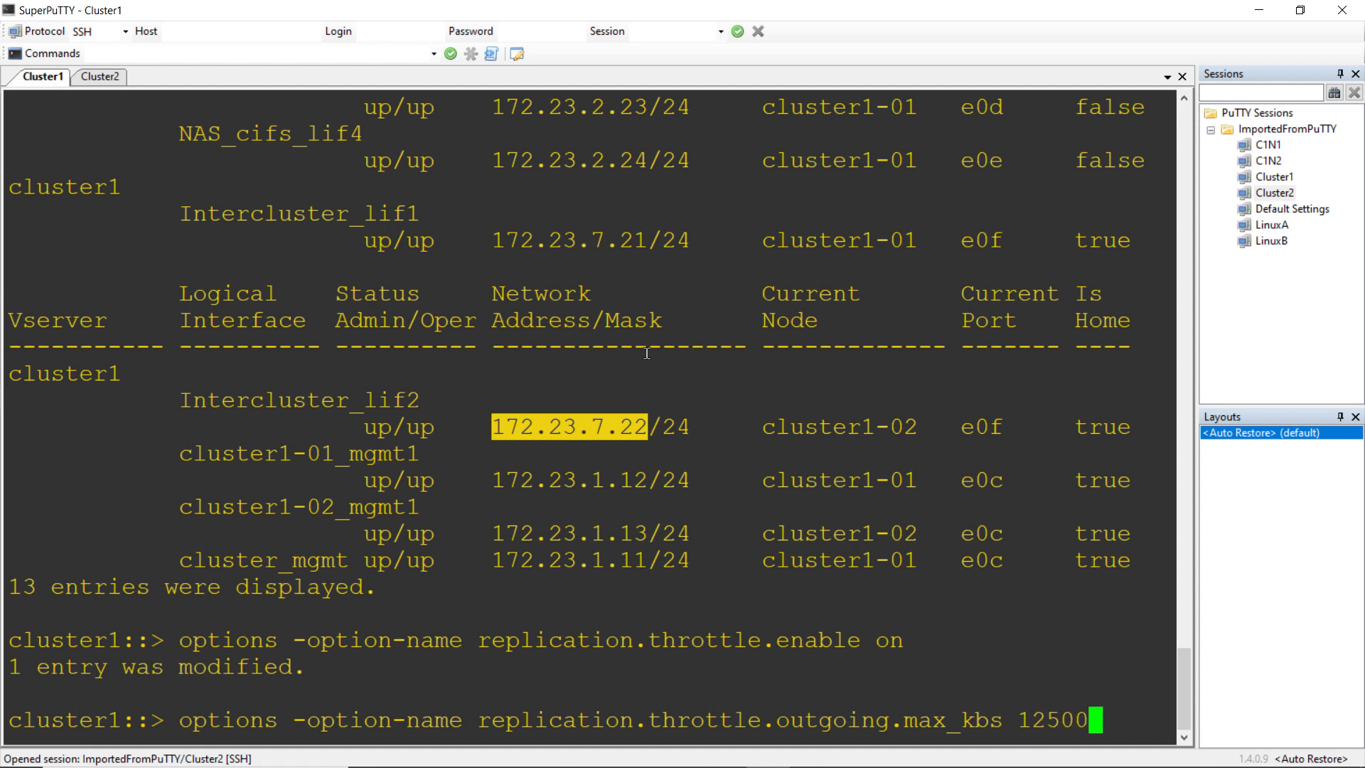
pyautogui.press('Return')
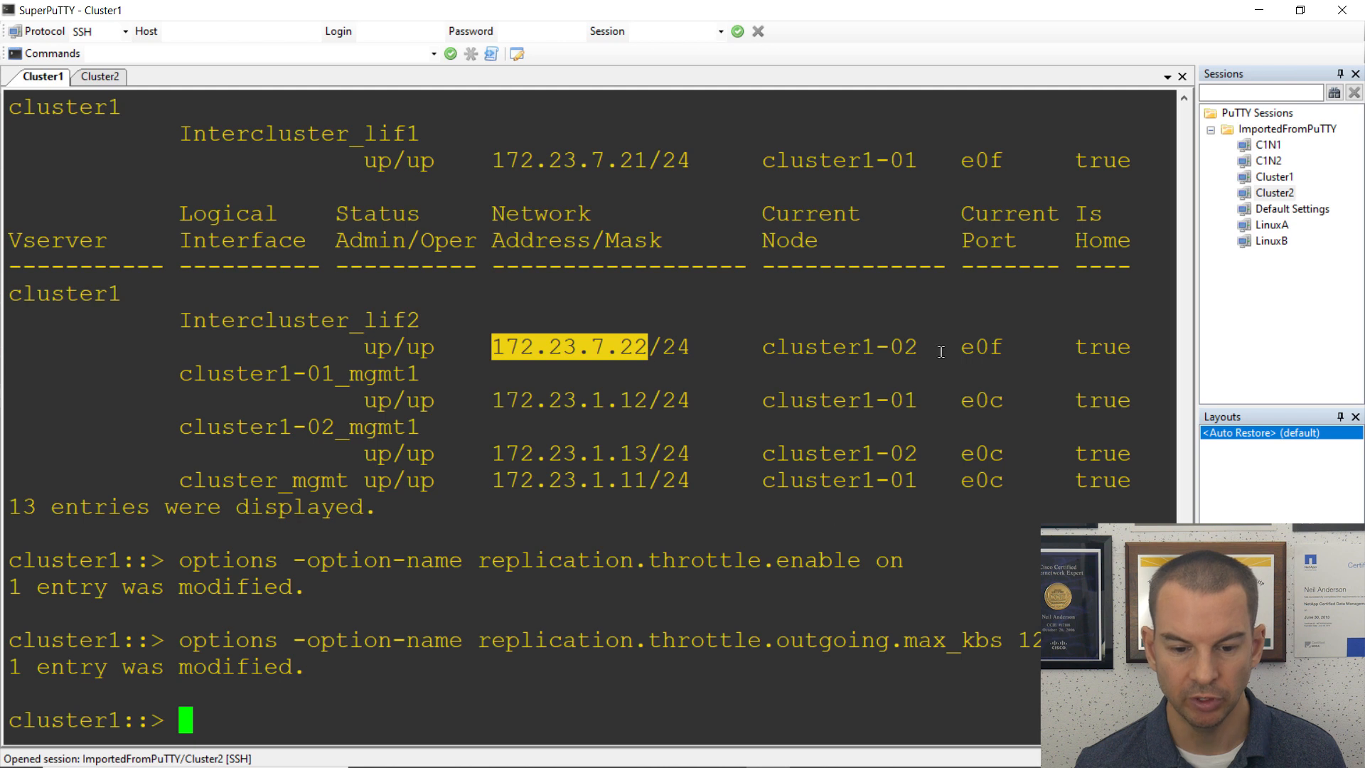
# Check the Lab Topology Diagram in Adobe Acrobat Reader and return to SuperPuTTY.
pyautogui.moveTo(737, 765)
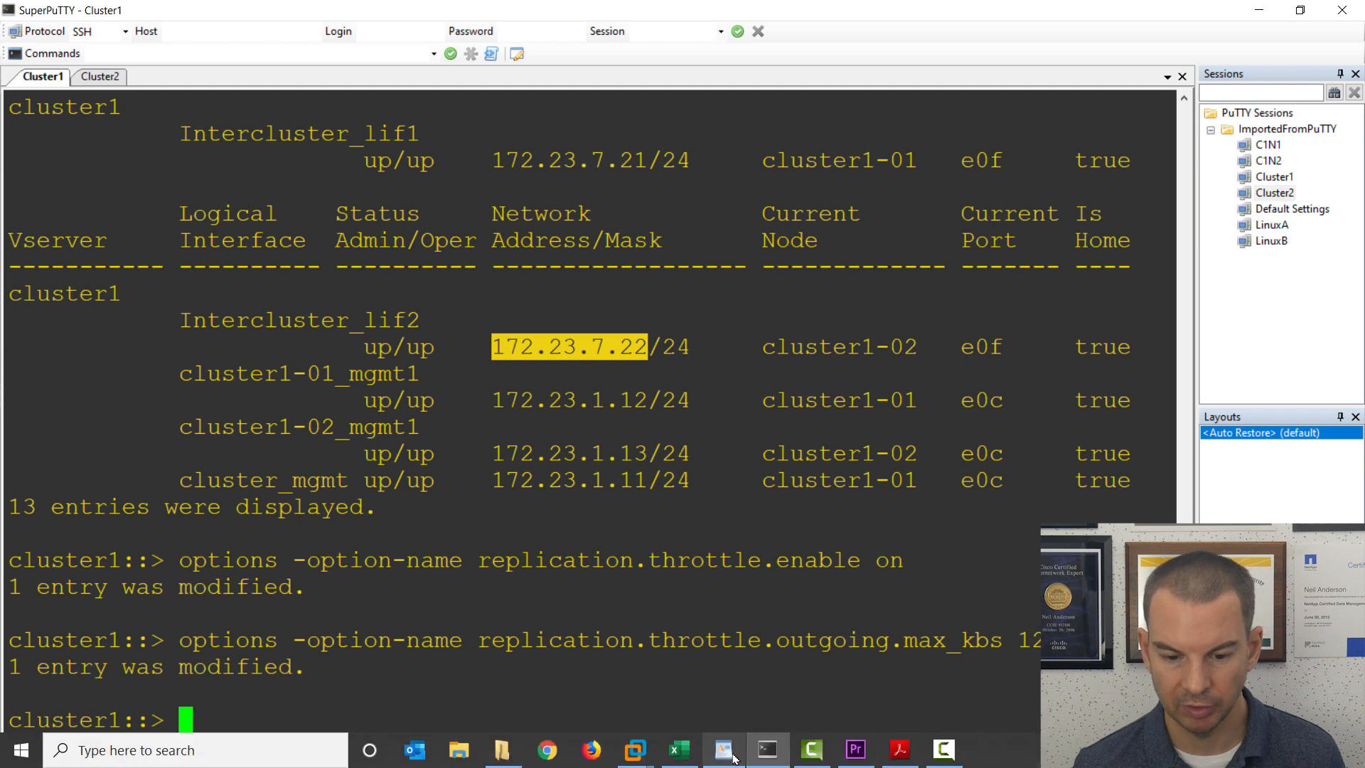
pyautogui.click(900, 750)
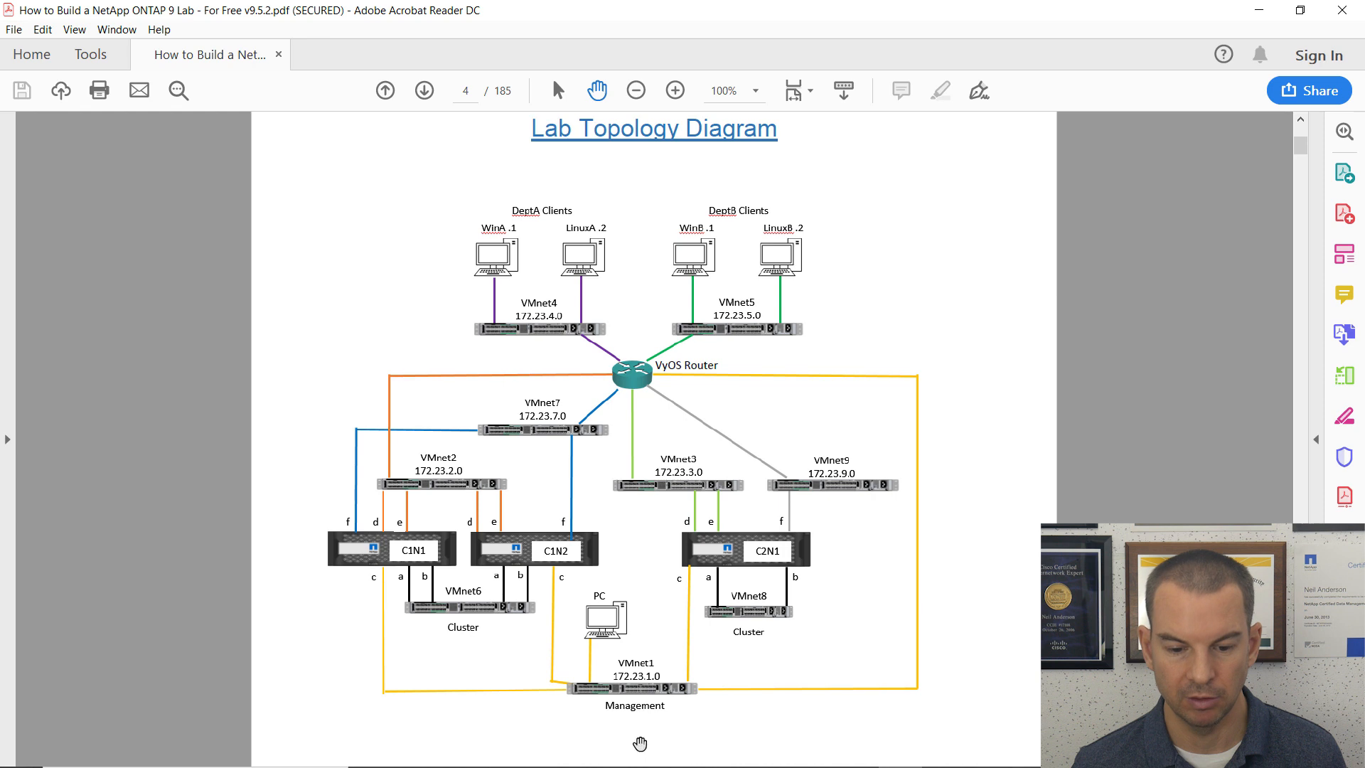
pyautogui.click(766, 757)
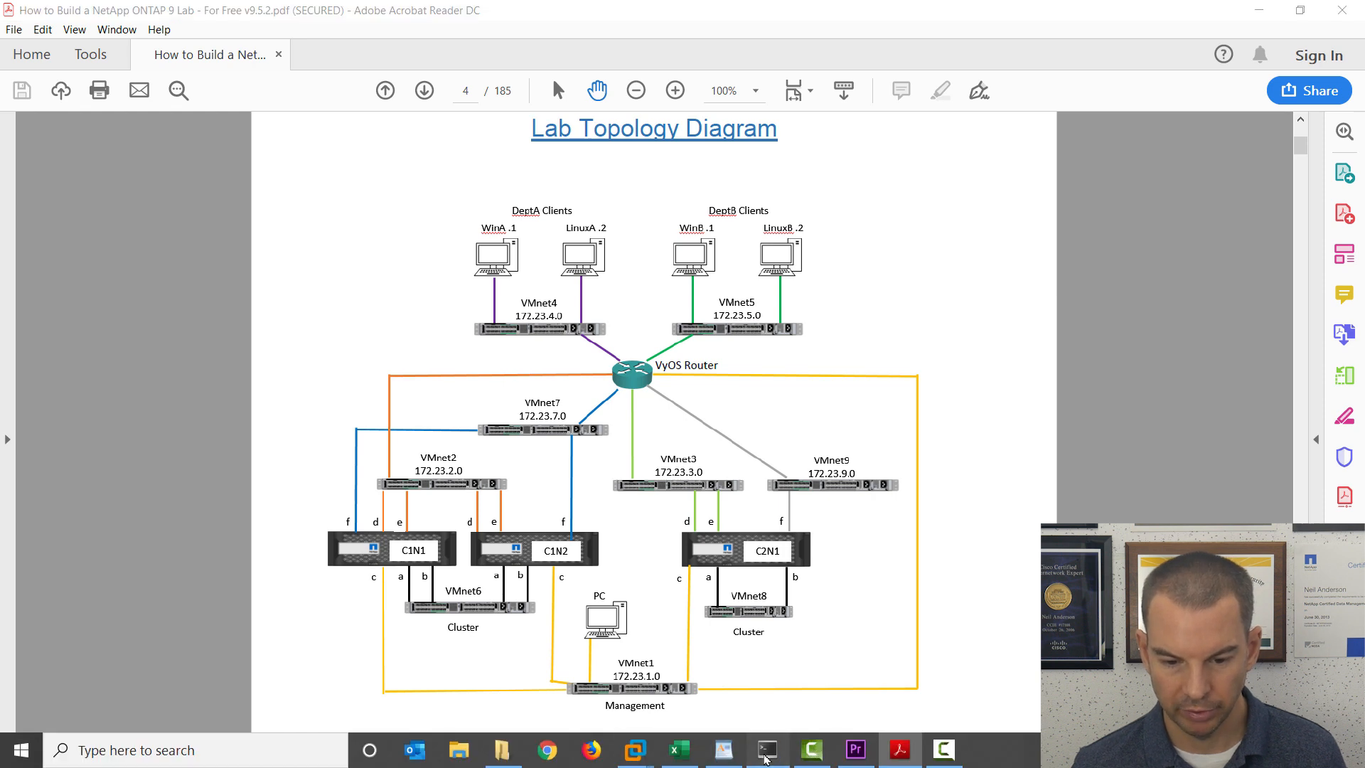
# In the Cluster2 session, run network port broadcast-domain create for broadcast domain Intercluster with MTU 1500 and port cluster2-01:e0f.
pyautogui.click(101, 76)
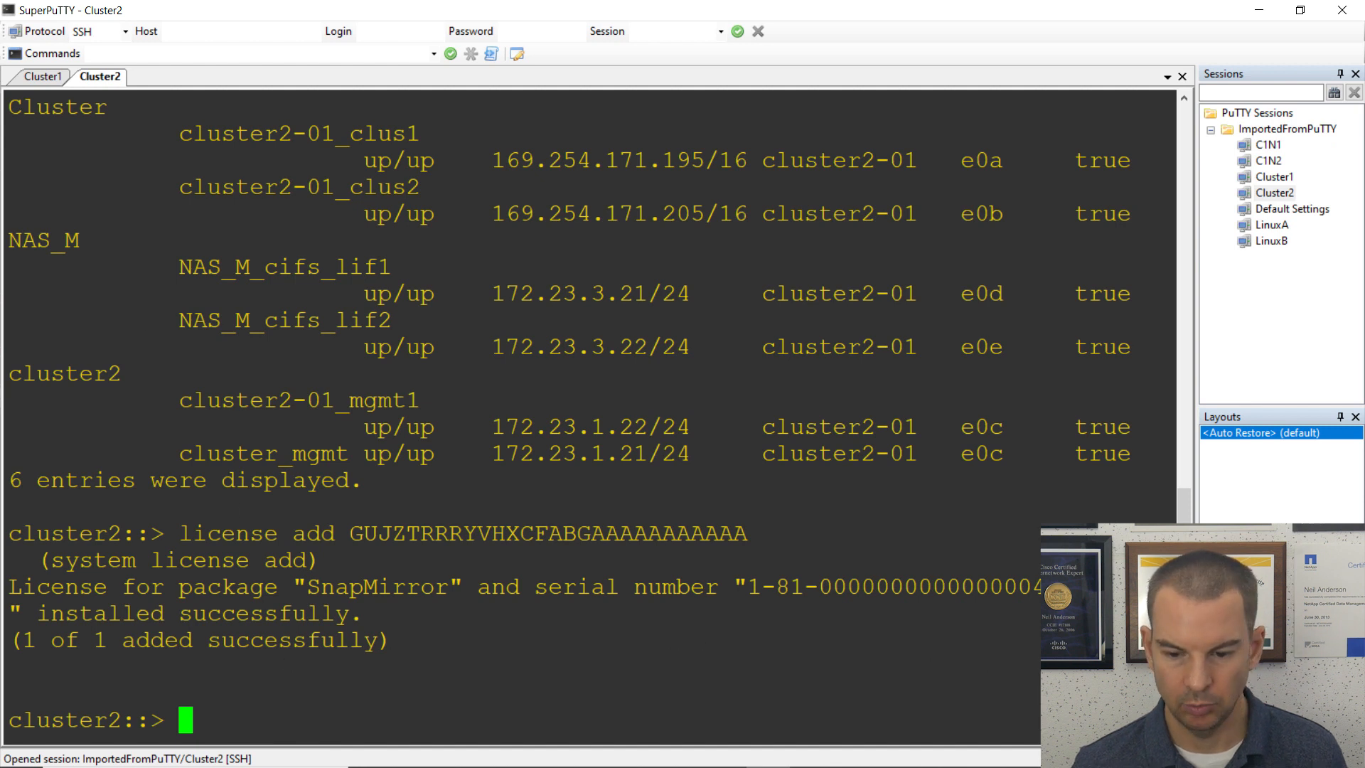
pyautogui.write('net')
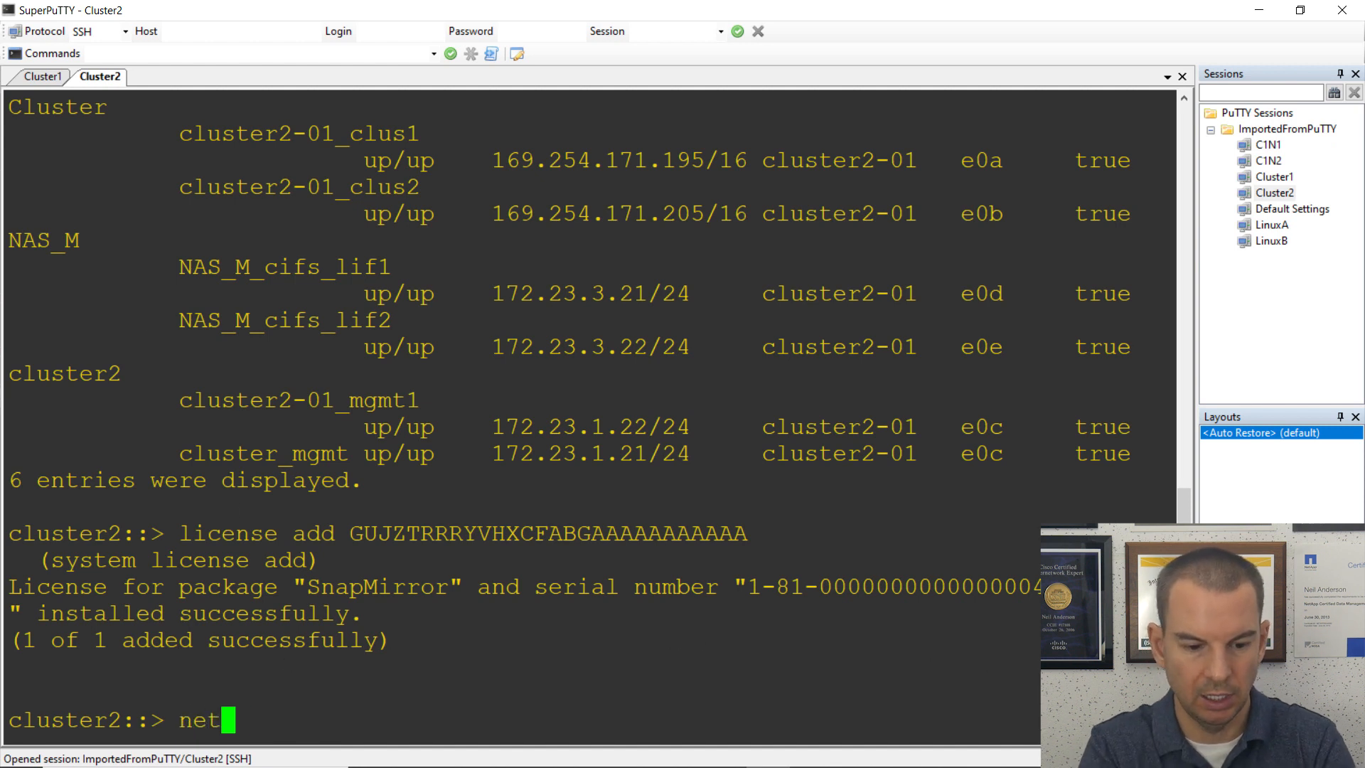
pyautogui.write('work port broa')
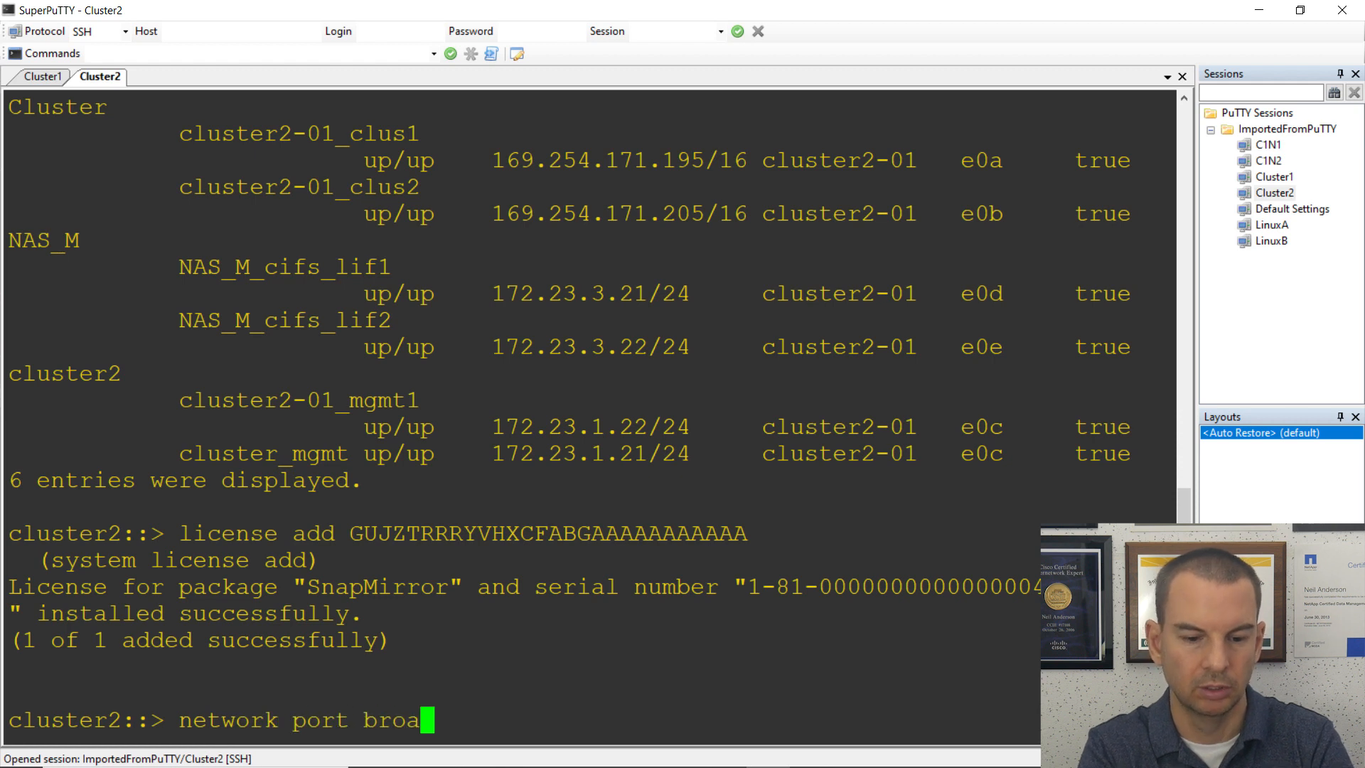
pyautogui.press('Tab')
pyautogui.write('cre')
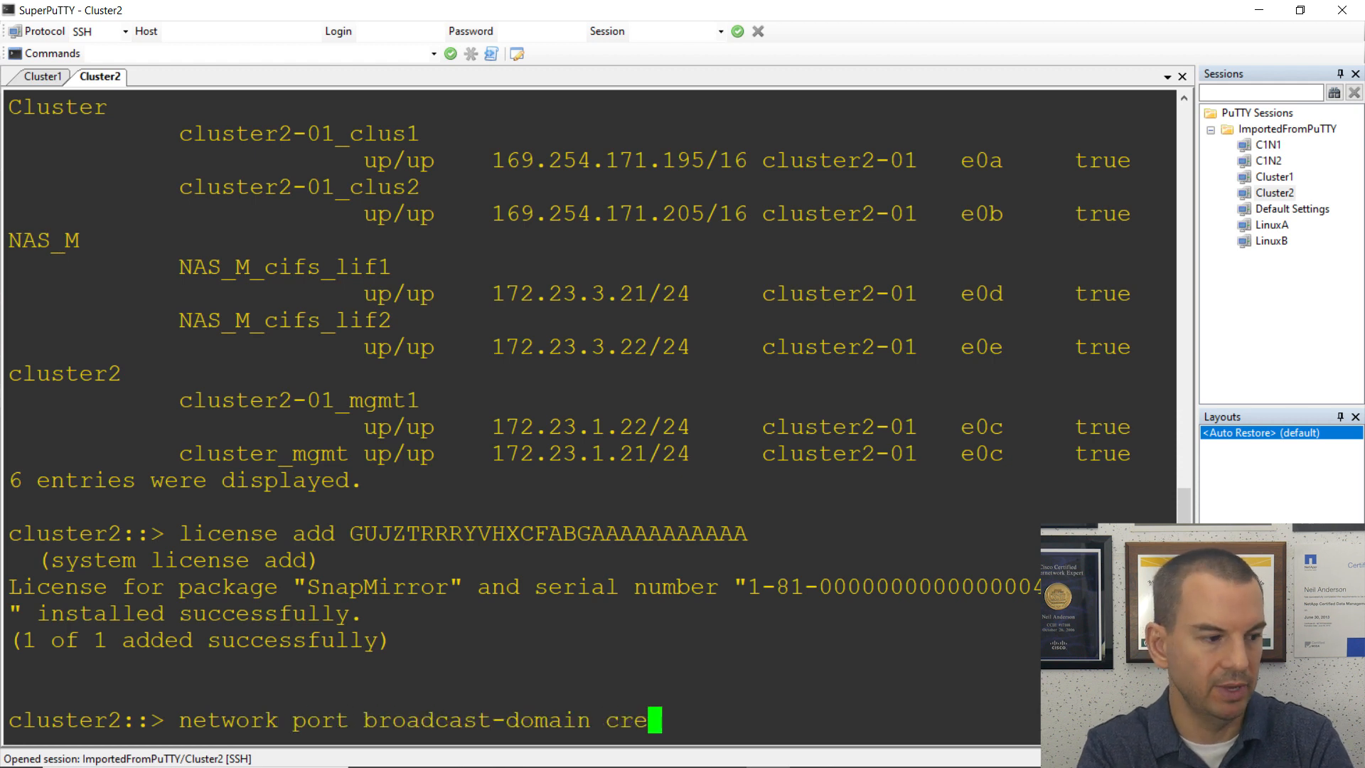
pyautogui.write('ate ')
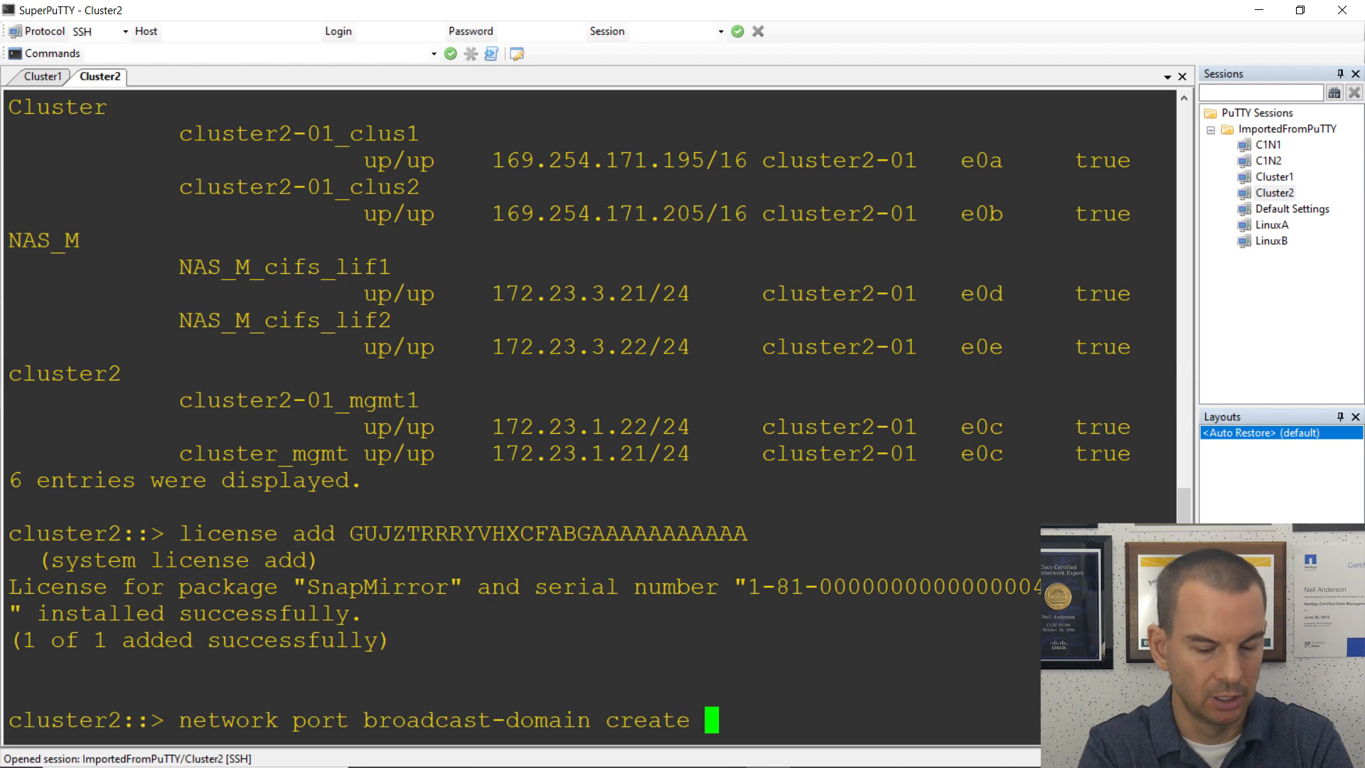
pyautogui.write('-broad')
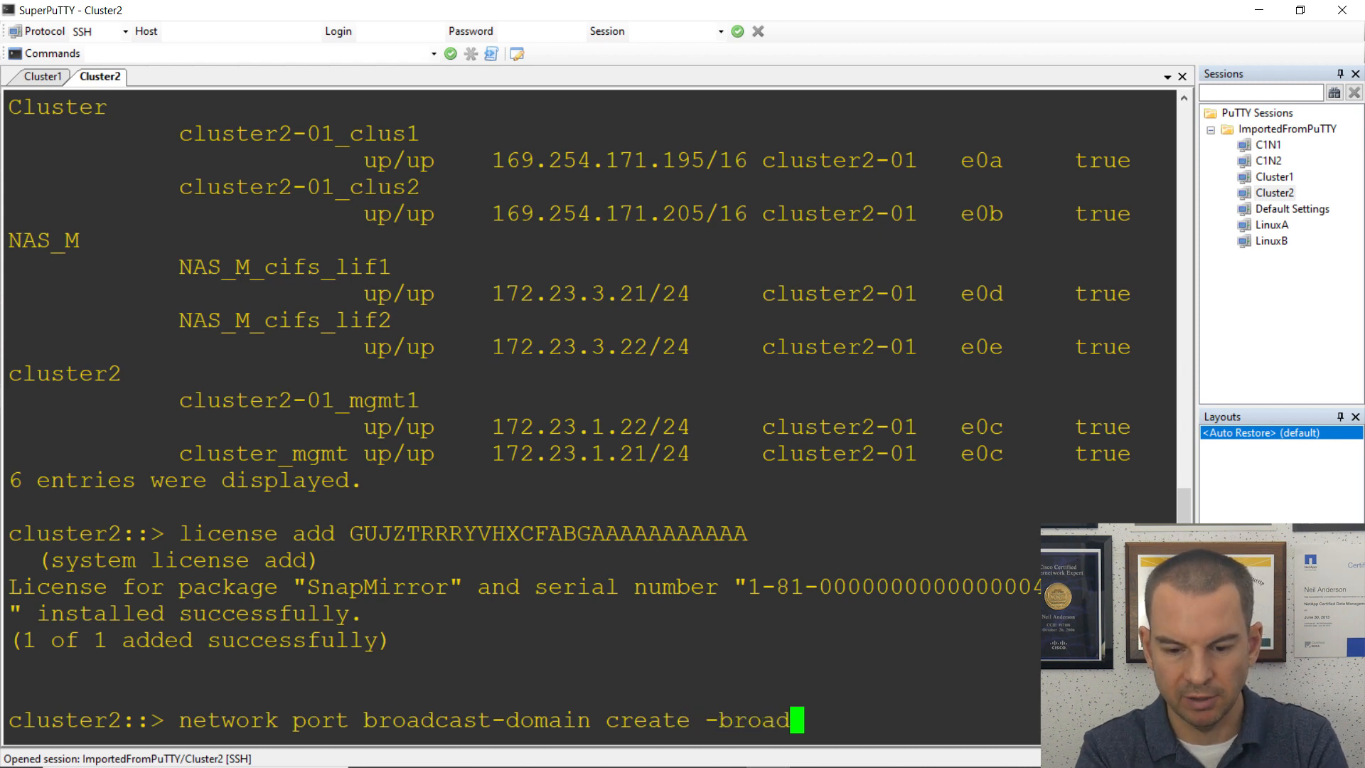
pyautogui.write('cast-domain ')
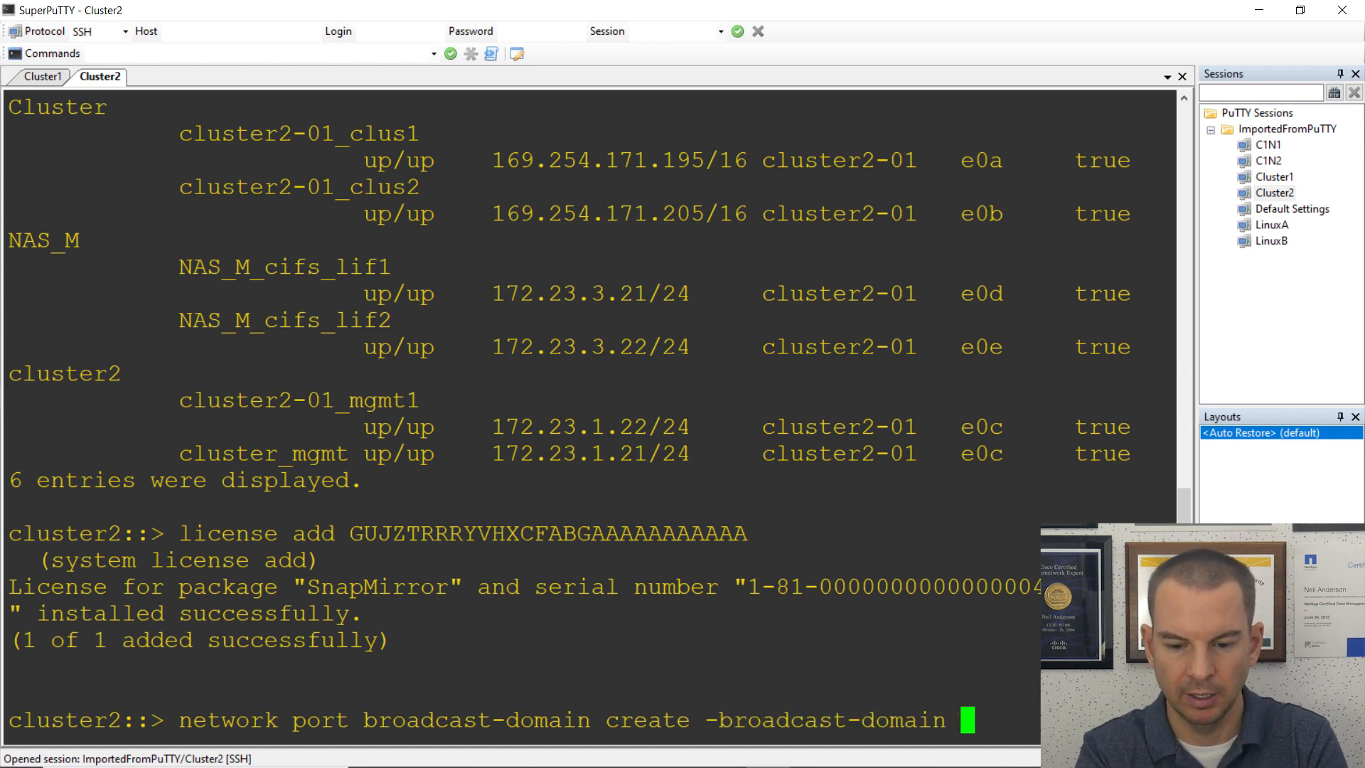
pyautogui.write('Interclu')
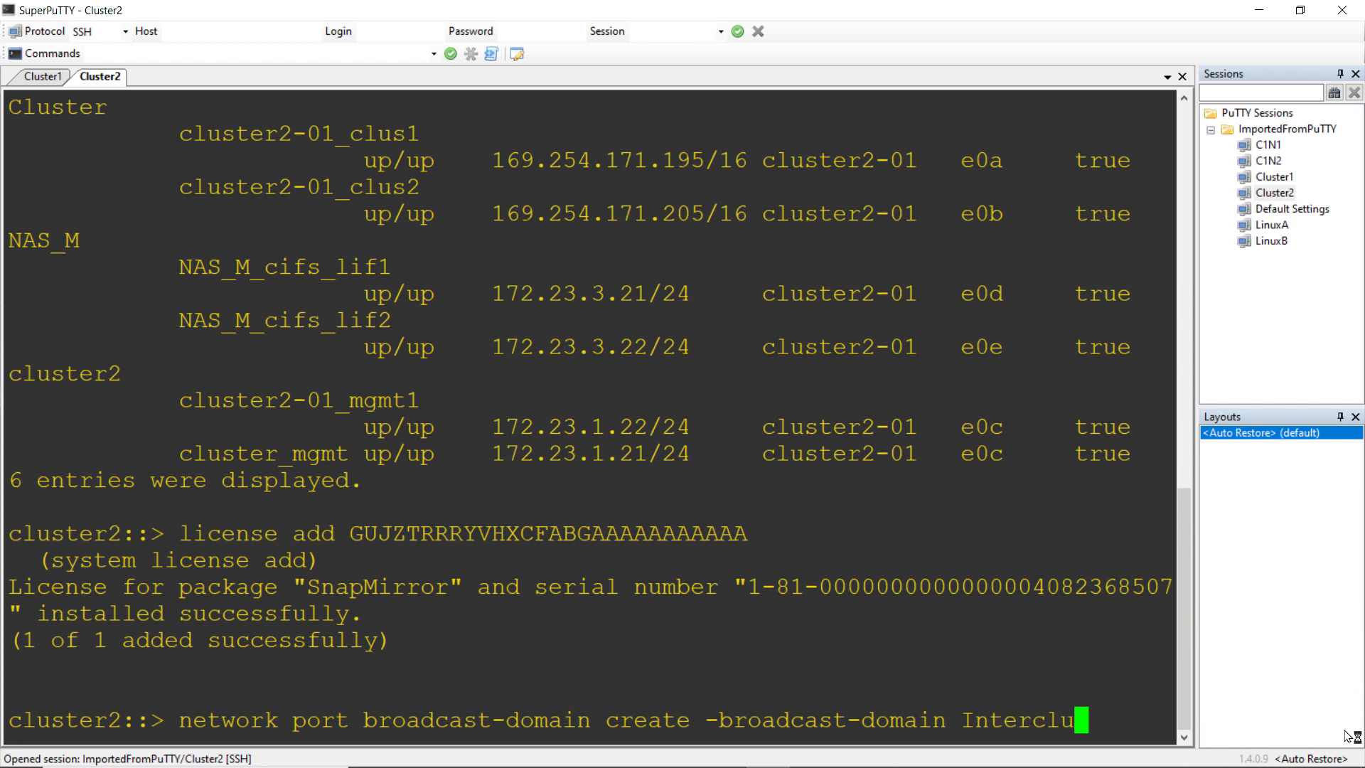
pyautogui.write('ster -m')
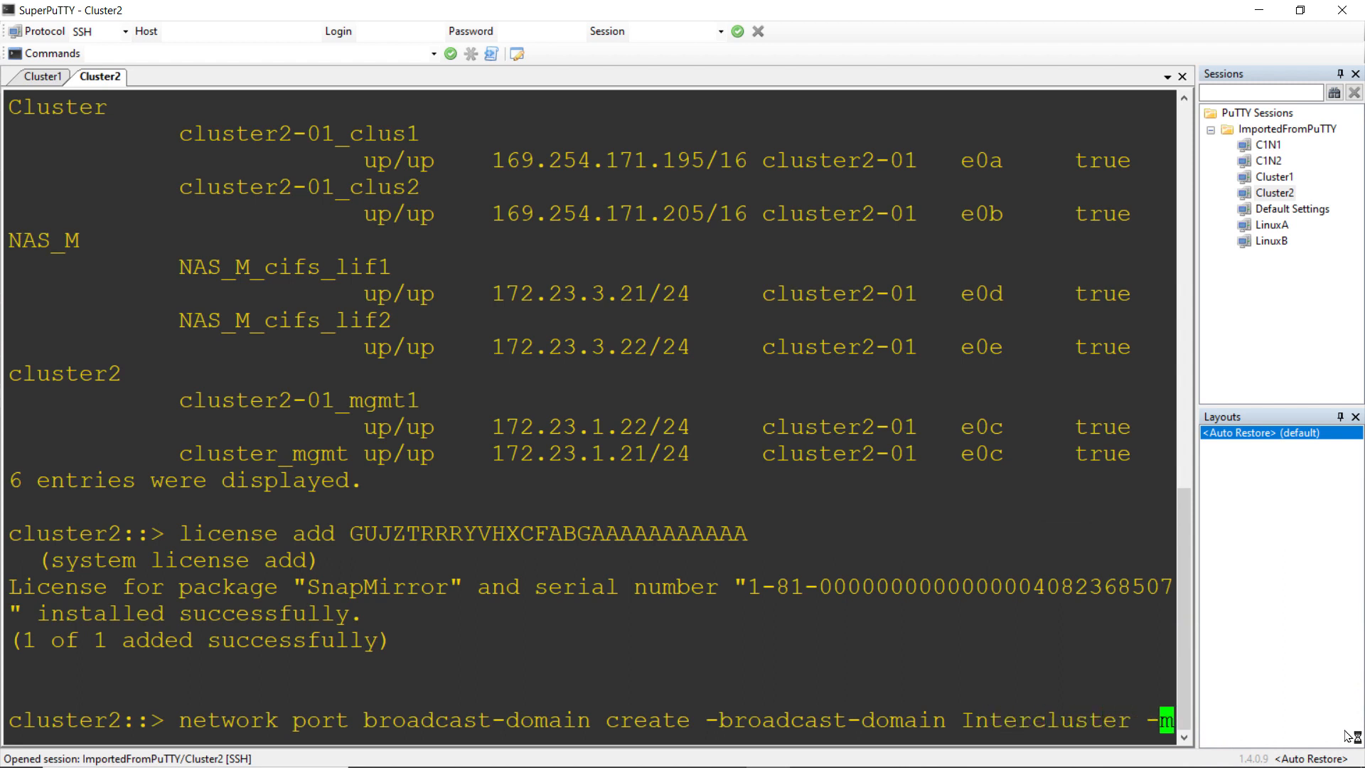
pyautogui.write('tu 15')
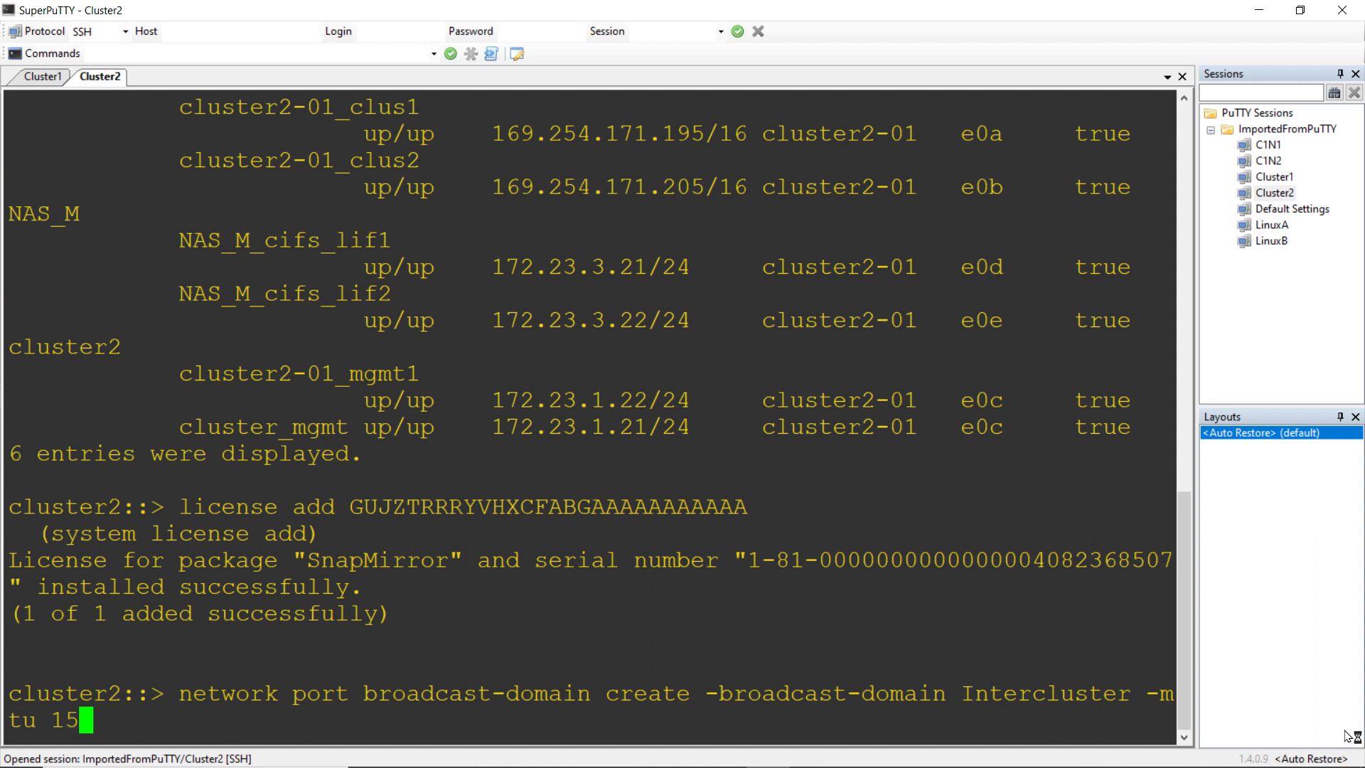
pyautogui.write('00 -ports ')
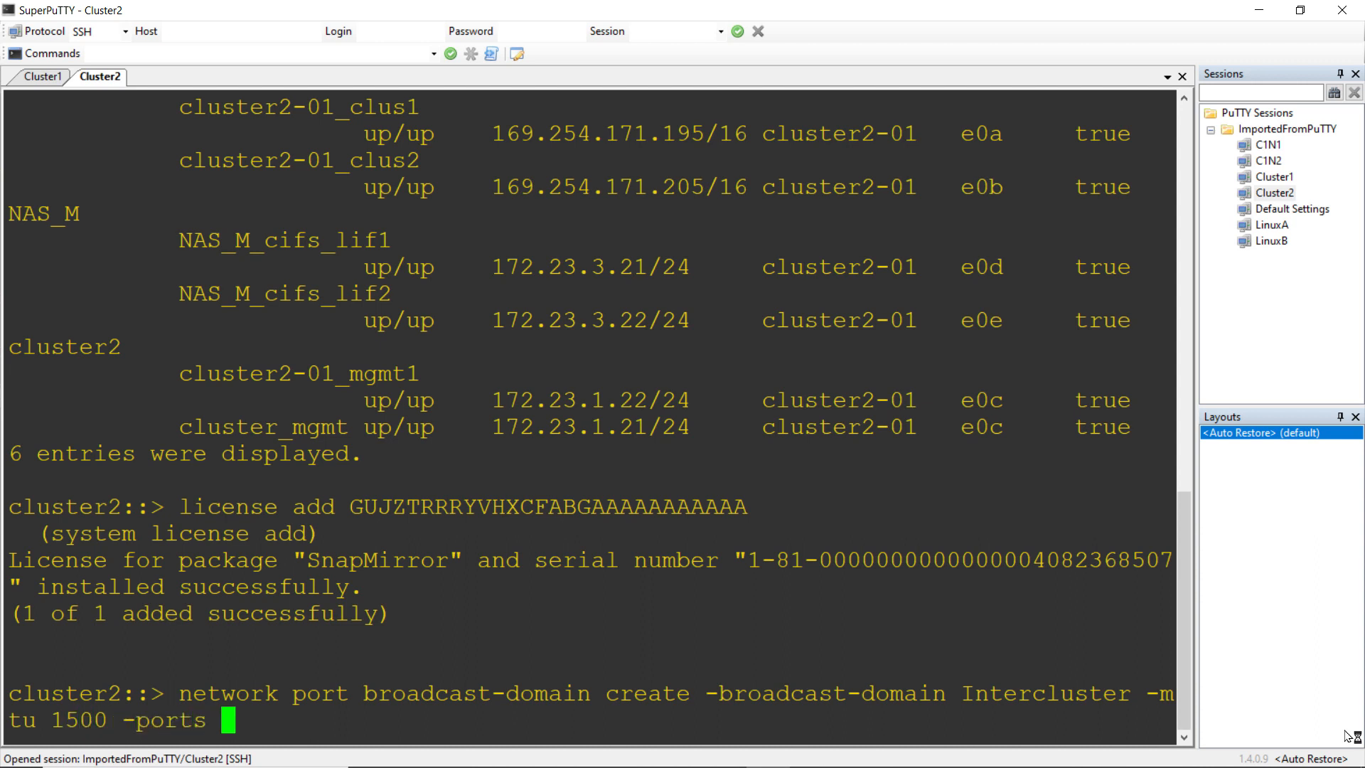
pyautogui.write('cluster2')
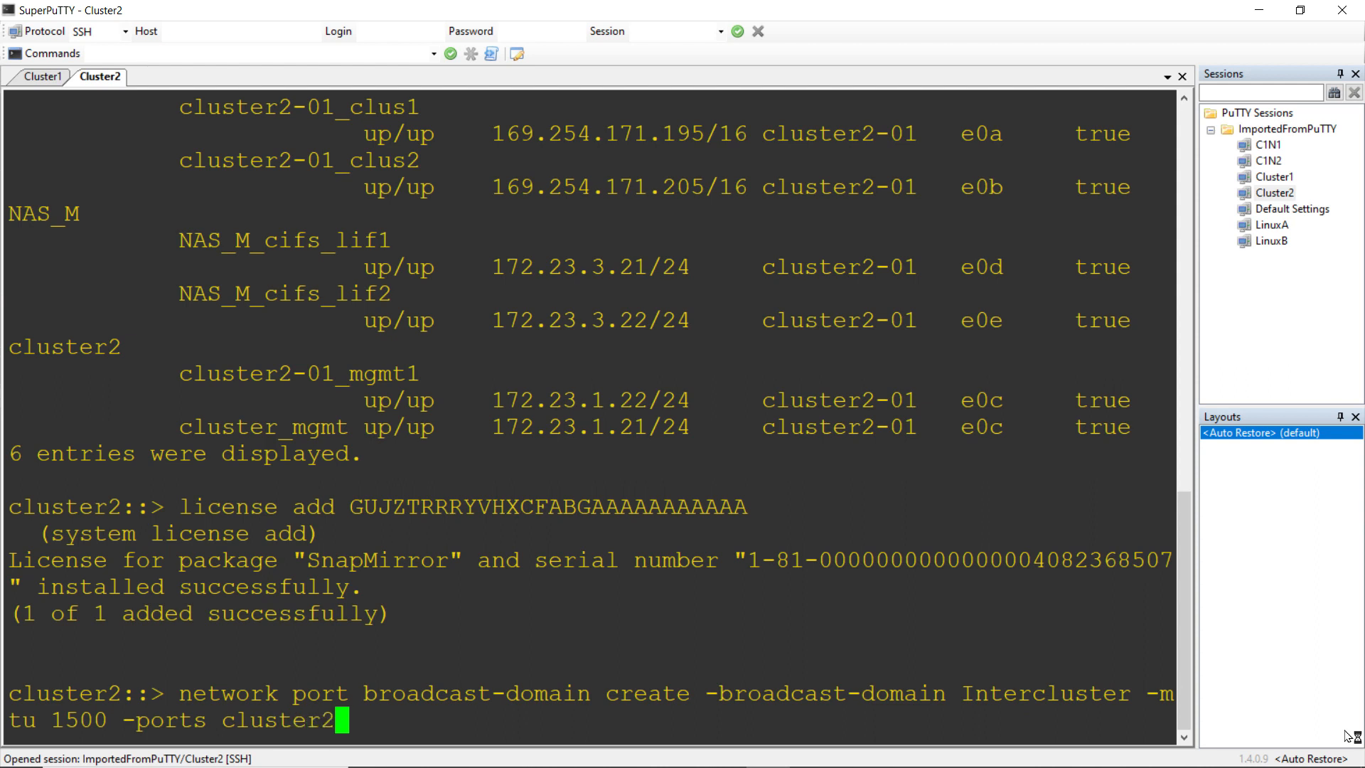
pyautogui.write('-01:e0f')
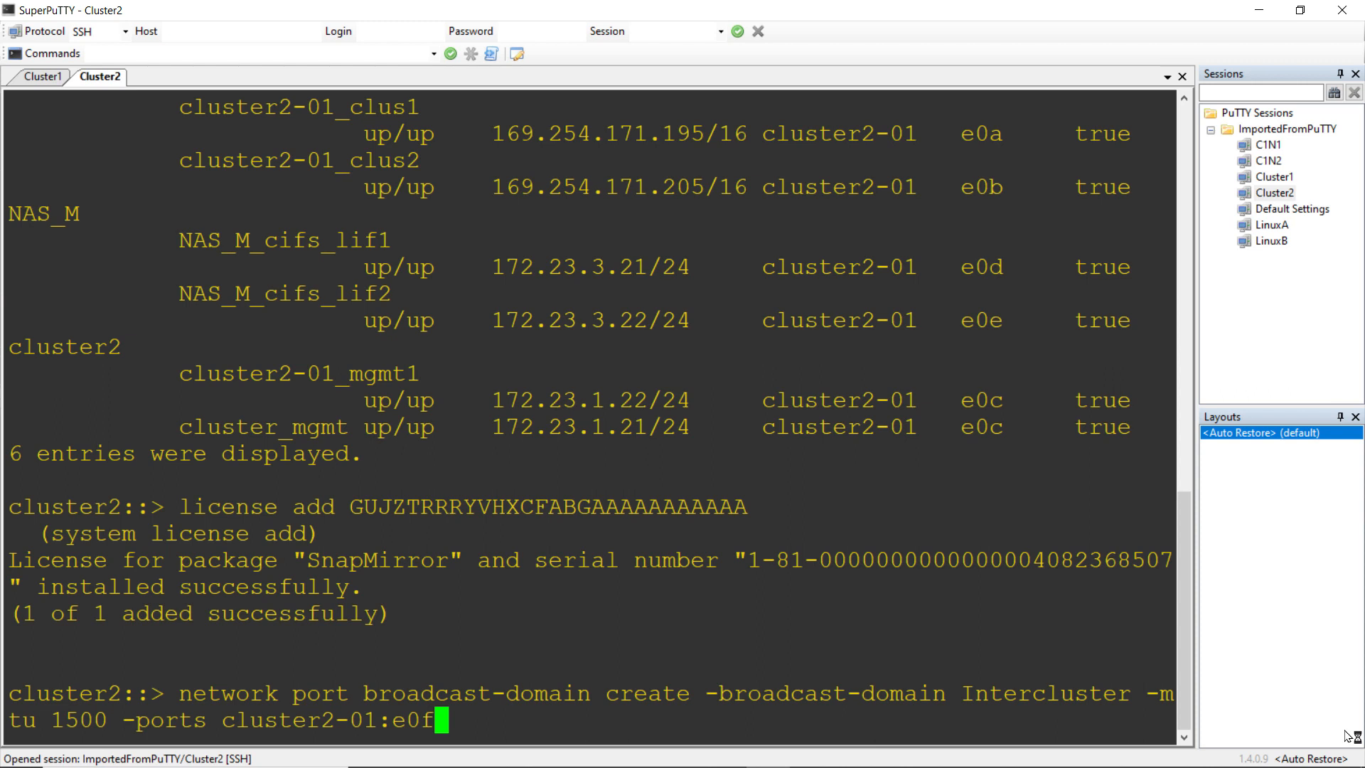
pyautogui.press('Return')
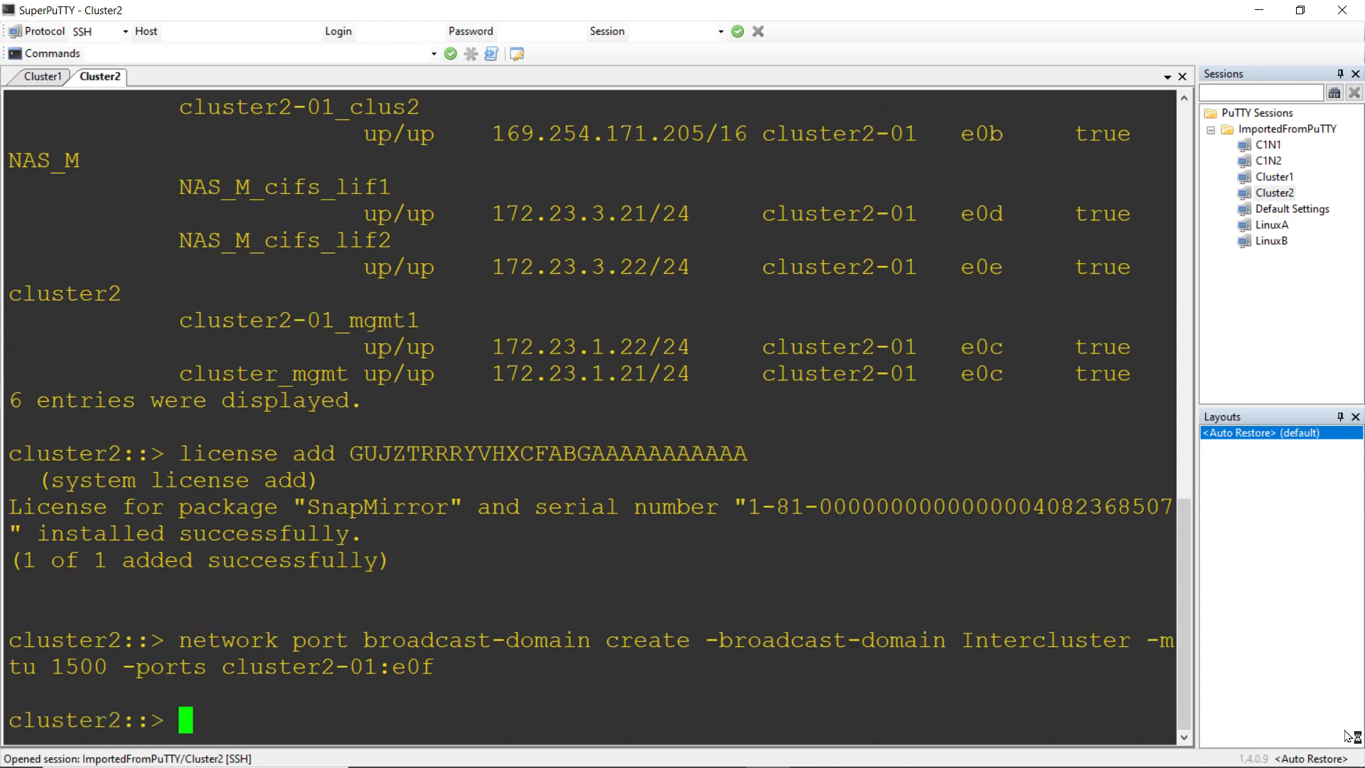
# Run network port broadcast-domain show on cluster2 and highlight the Intercluster entry in its output.
pyautogui.write('network ort')
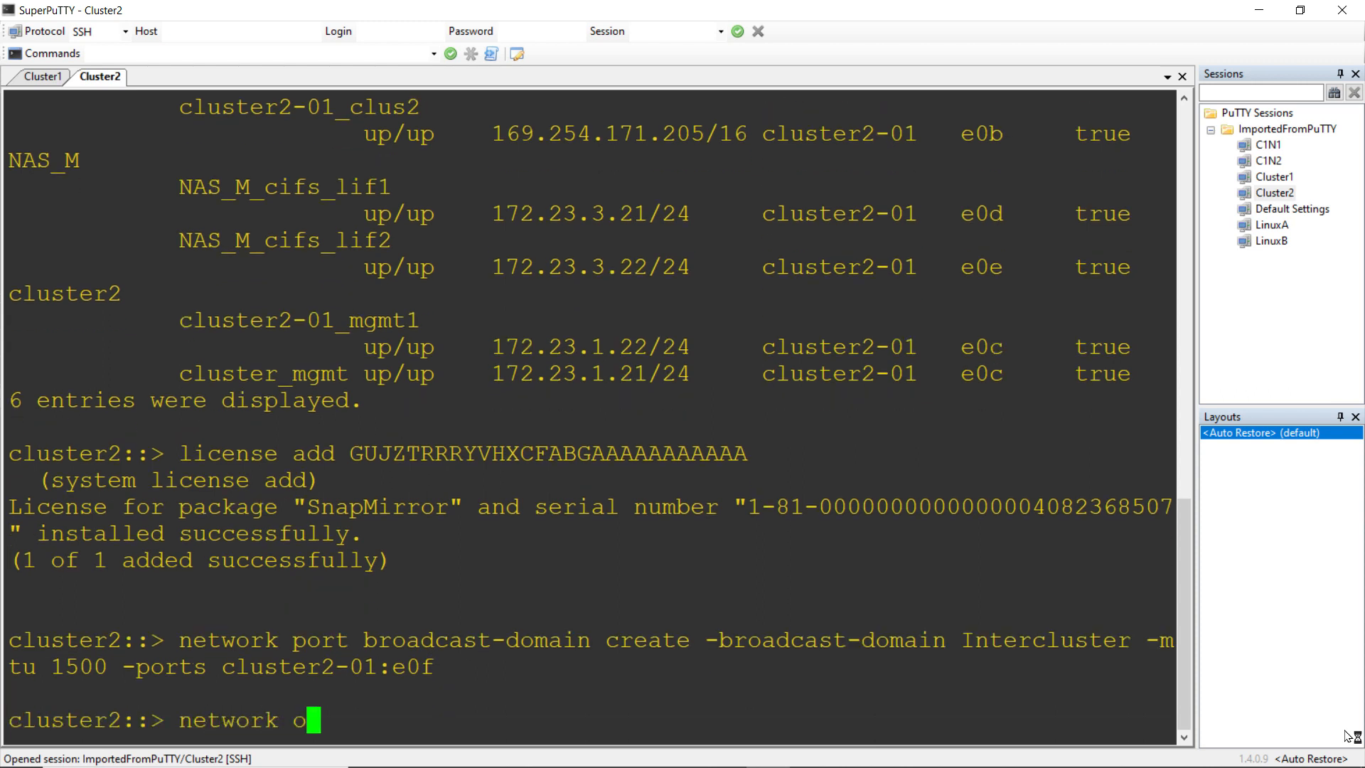
pyautogui.press('BackSpace')
pyautogui.press('BackSpace')
pyautogui.press('BackSpace')
pyautogui.write('port br')
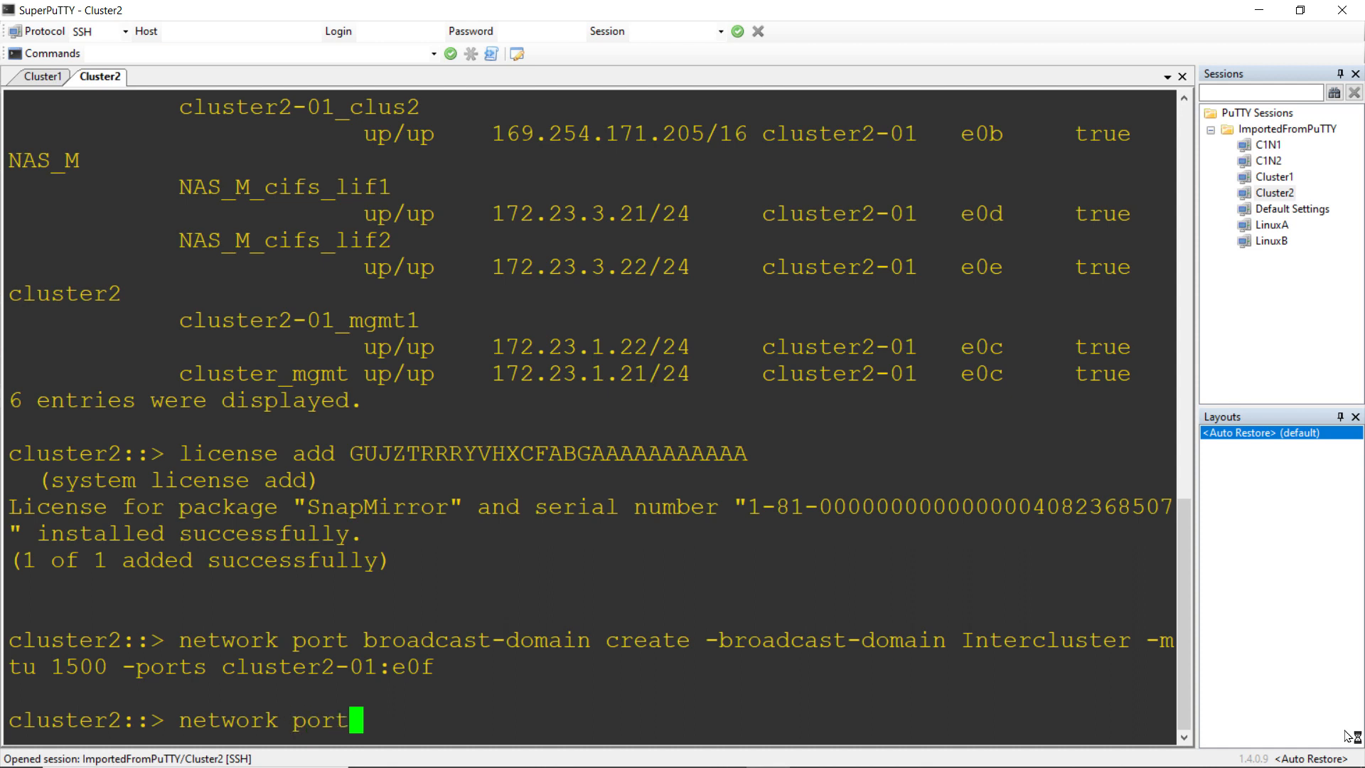
pyautogui.press('Tab')
pyautogui.write('show')
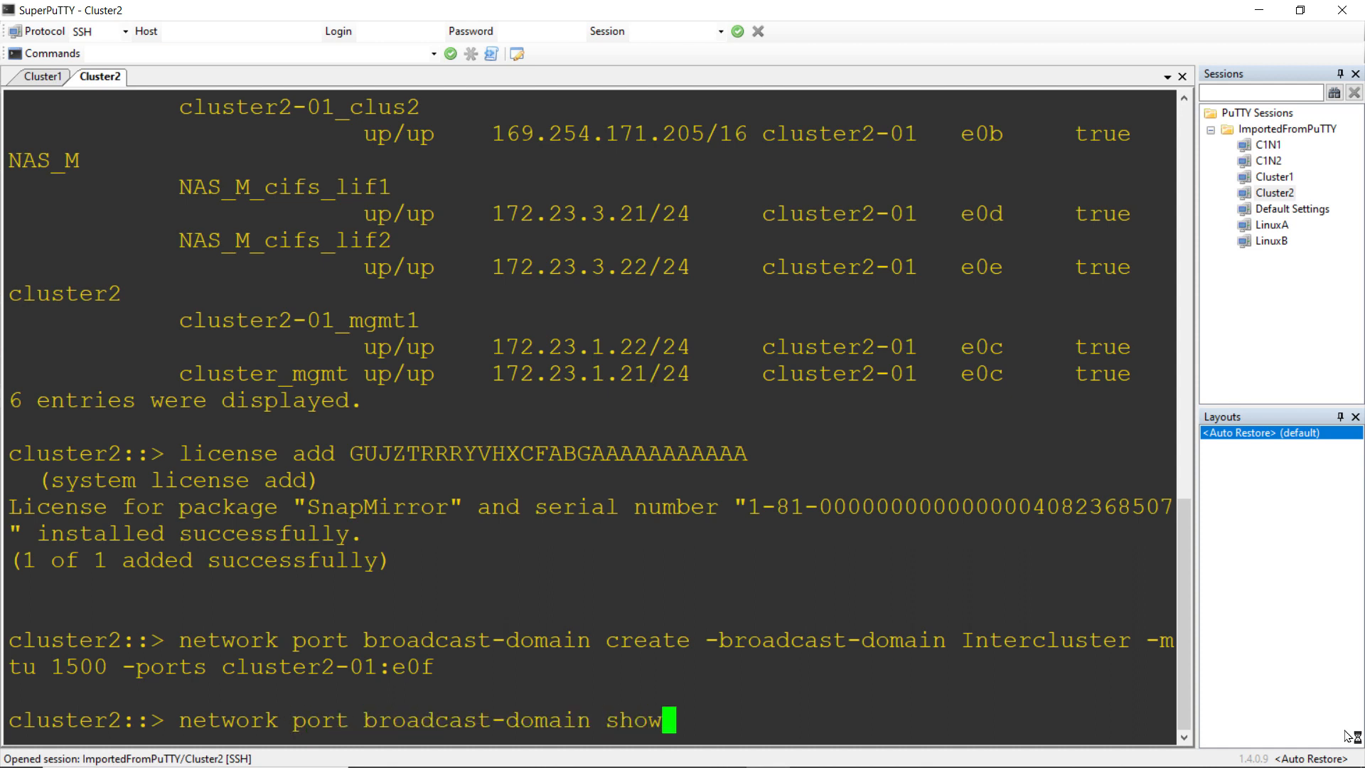
pyautogui.press('Return')
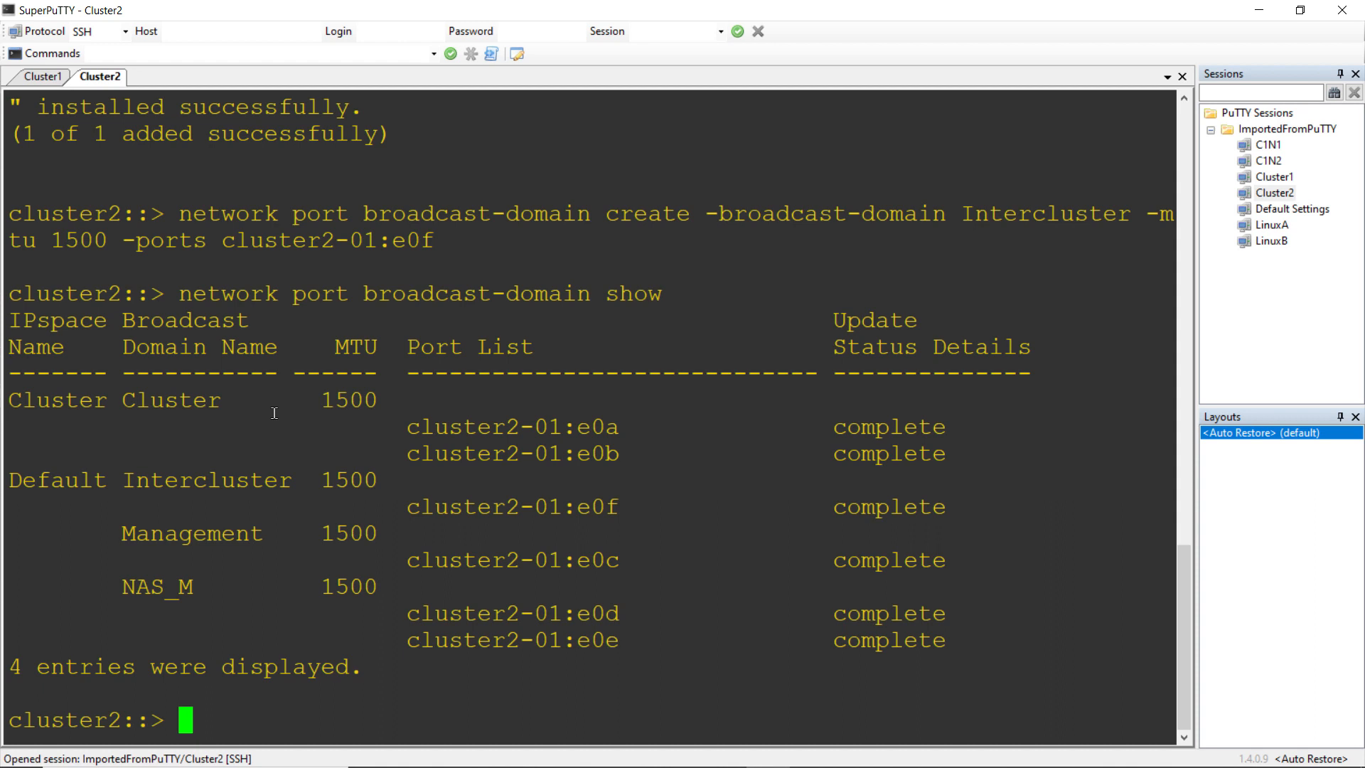
pyautogui.doubleClick(180, 480)
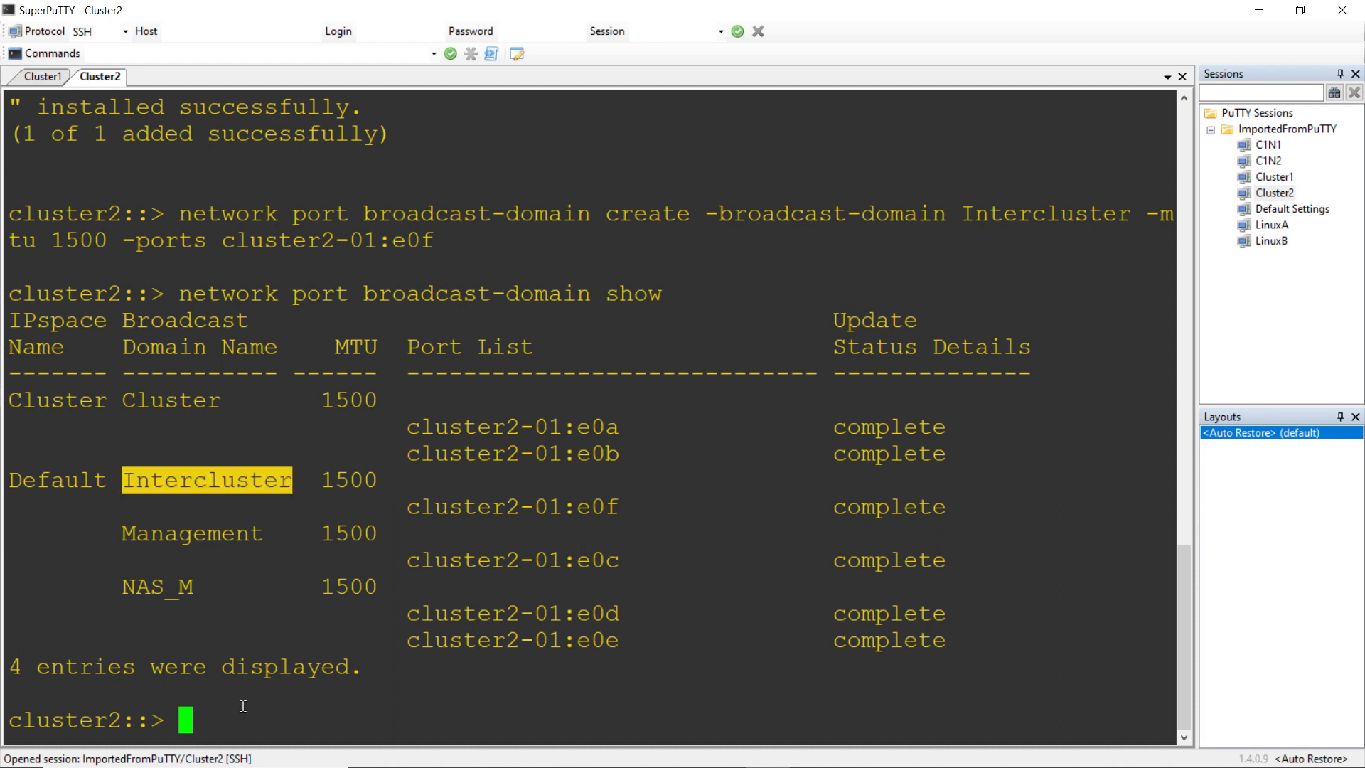
pyautogui.click(243, 706)
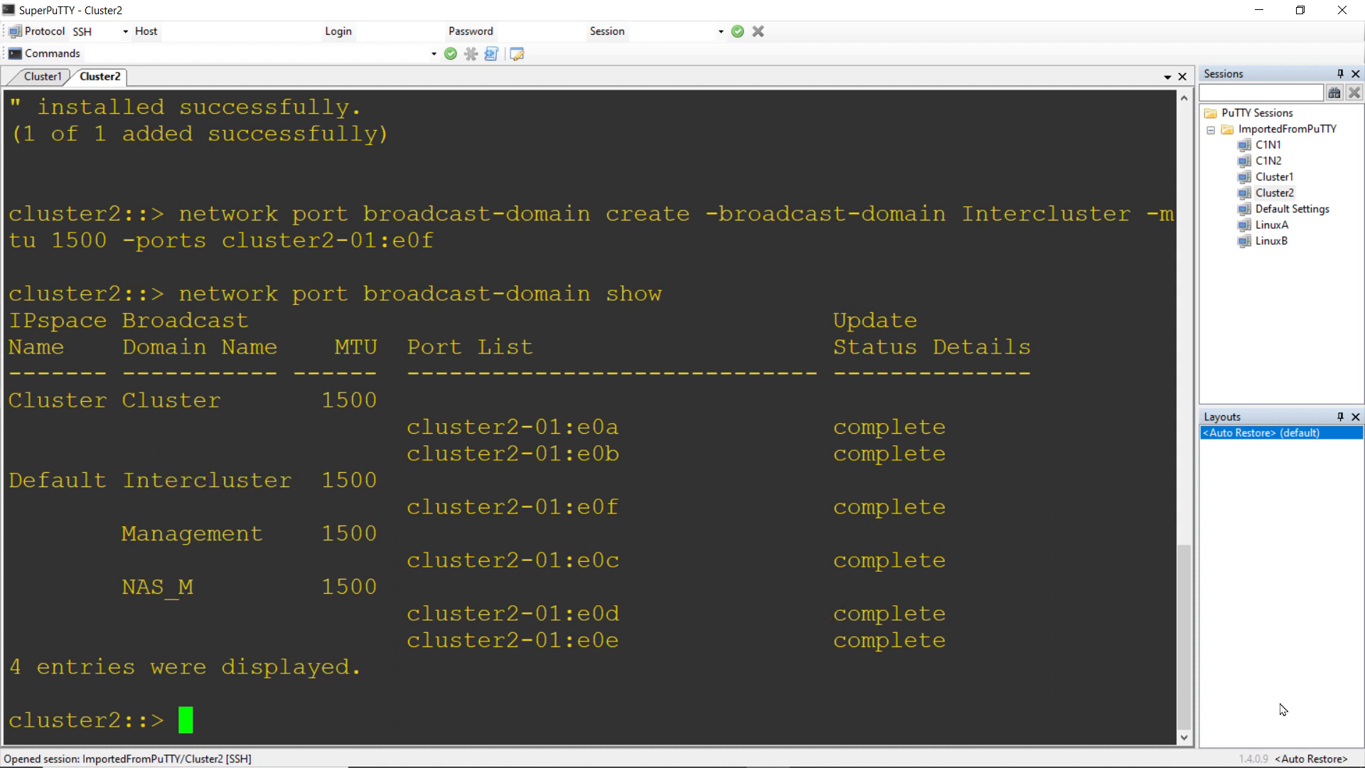
# Run network subnet create in IPspace Default for subnet Intercluster, broadcast domain Intercluster, subnet 172.23.9.0/24, gateway 172.23.9.254 and IP range 172.23.9.21-172.23.9.28.
pyautogui.write('netwo')
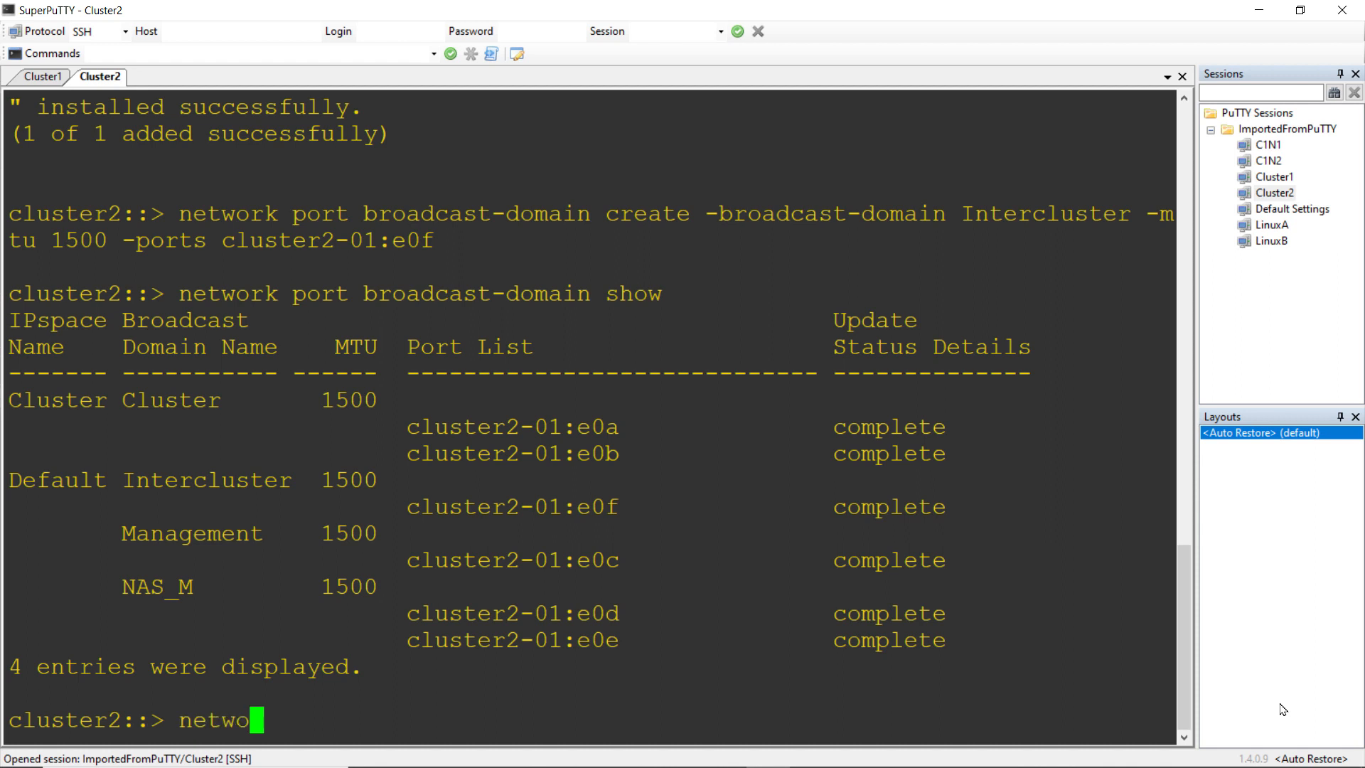
pyautogui.write('rk subne')
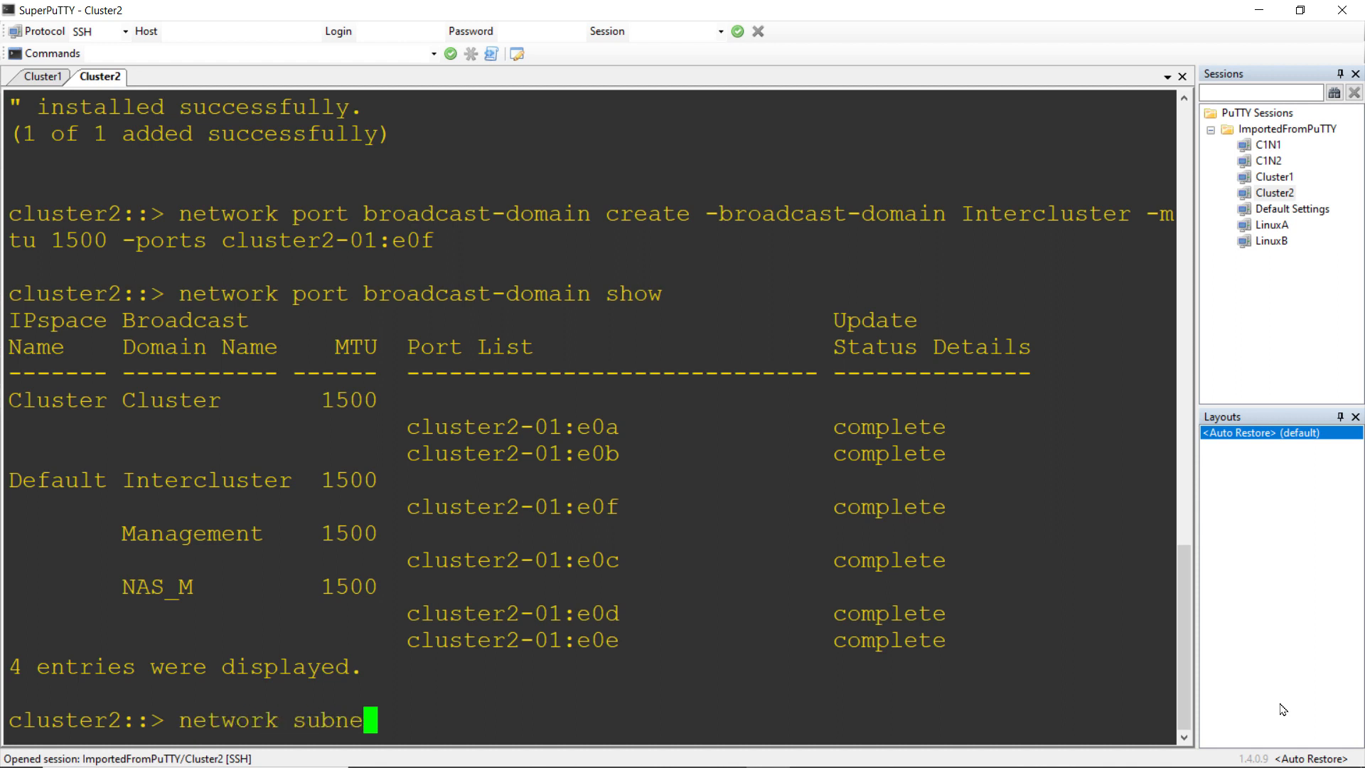
pyautogui.write('t create -')
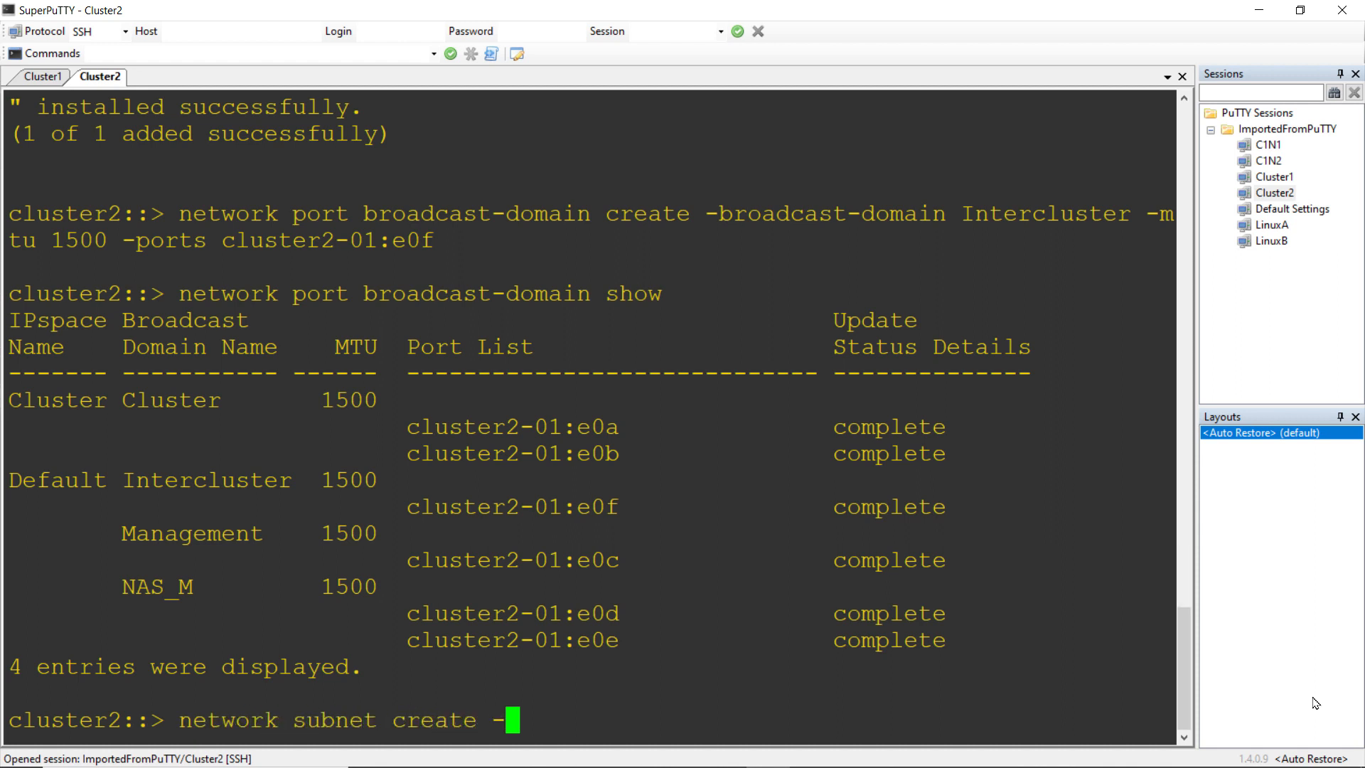
pyautogui.write('ipspace ')
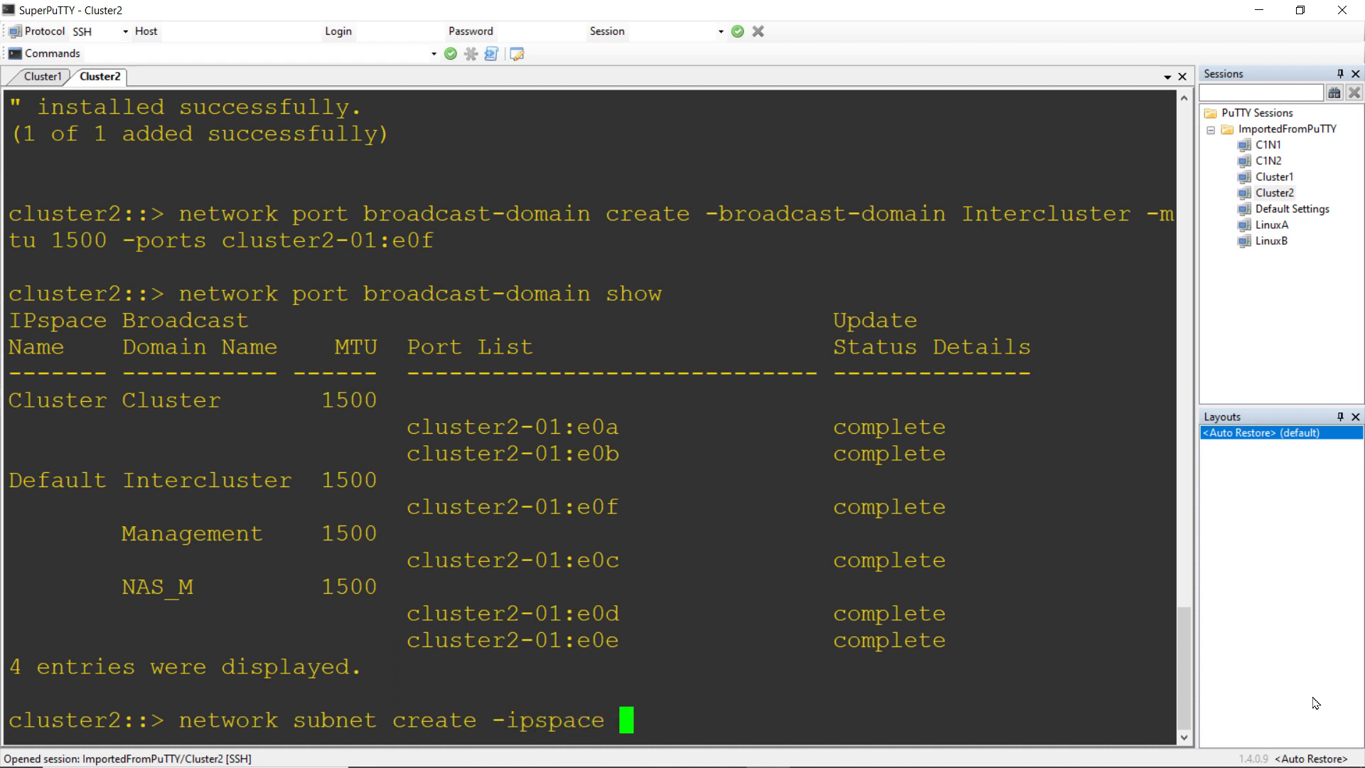
pyautogui.write('De')
pyautogui.press('Tab')
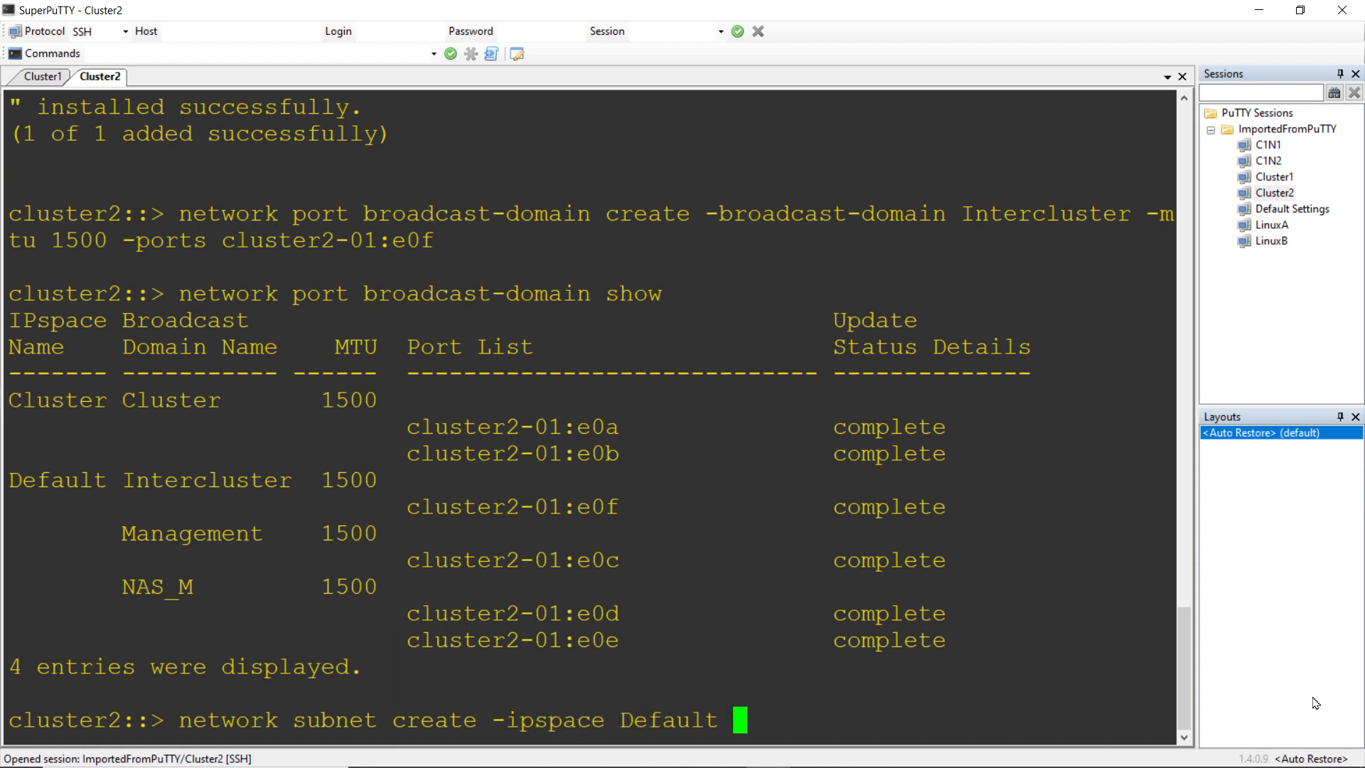
pyautogui.write('-subnet-')
pyautogui.write('n')
pyautogui.press('Tab')
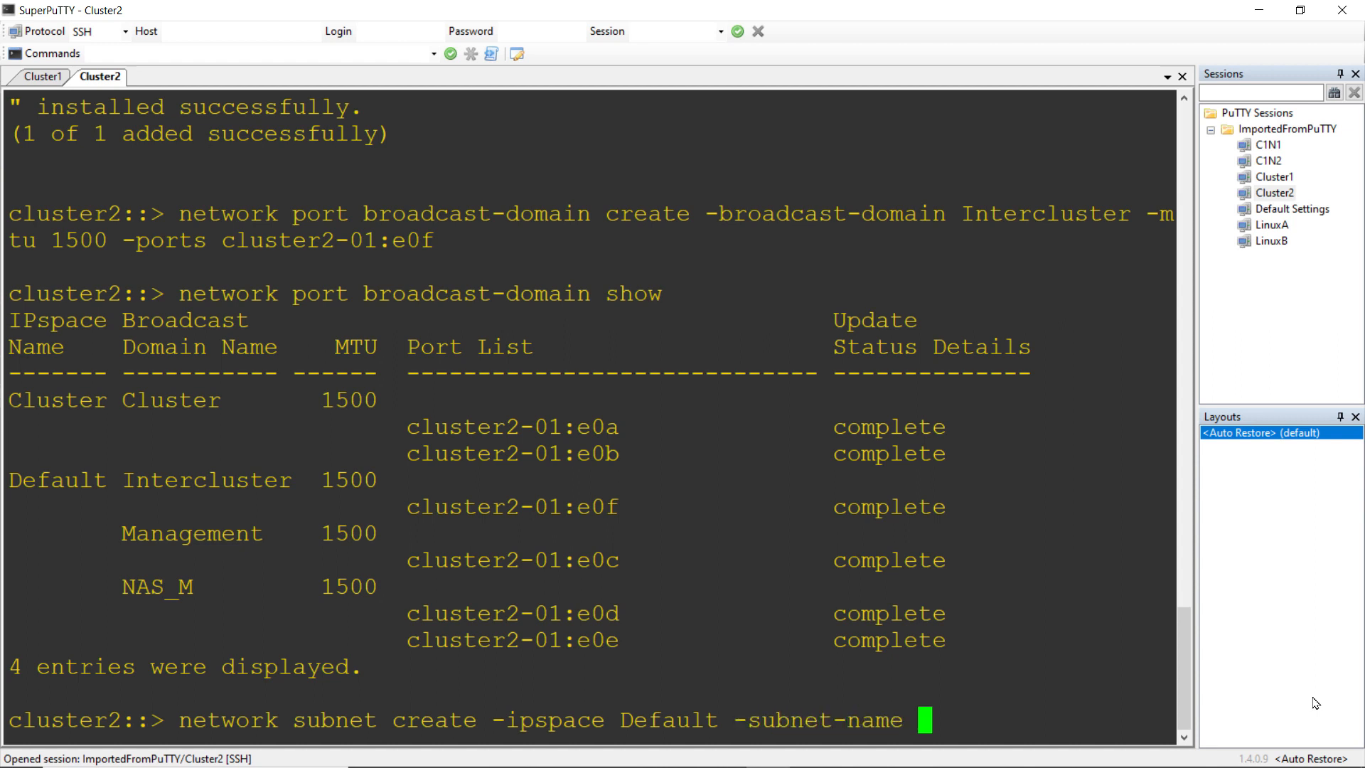
pyautogui.write('Interc')
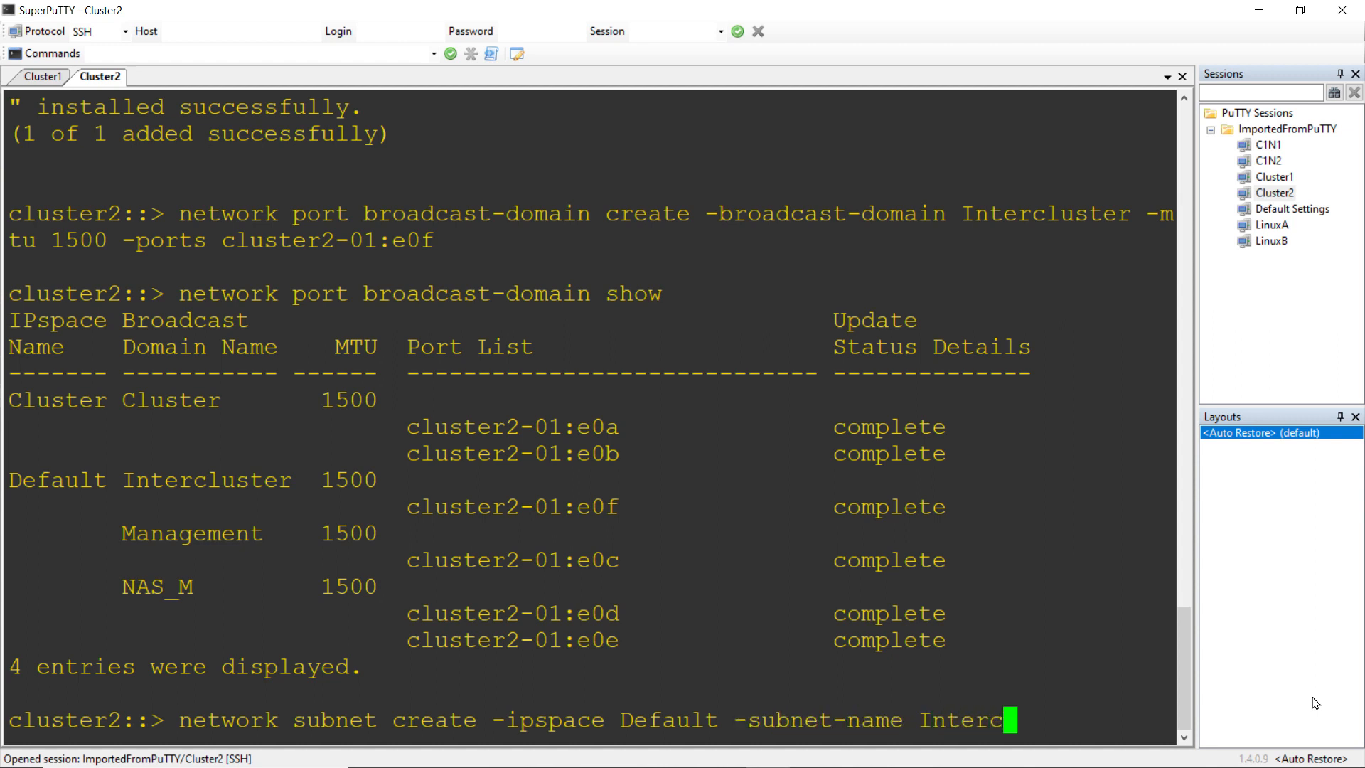
pyautogui.write('luster ')
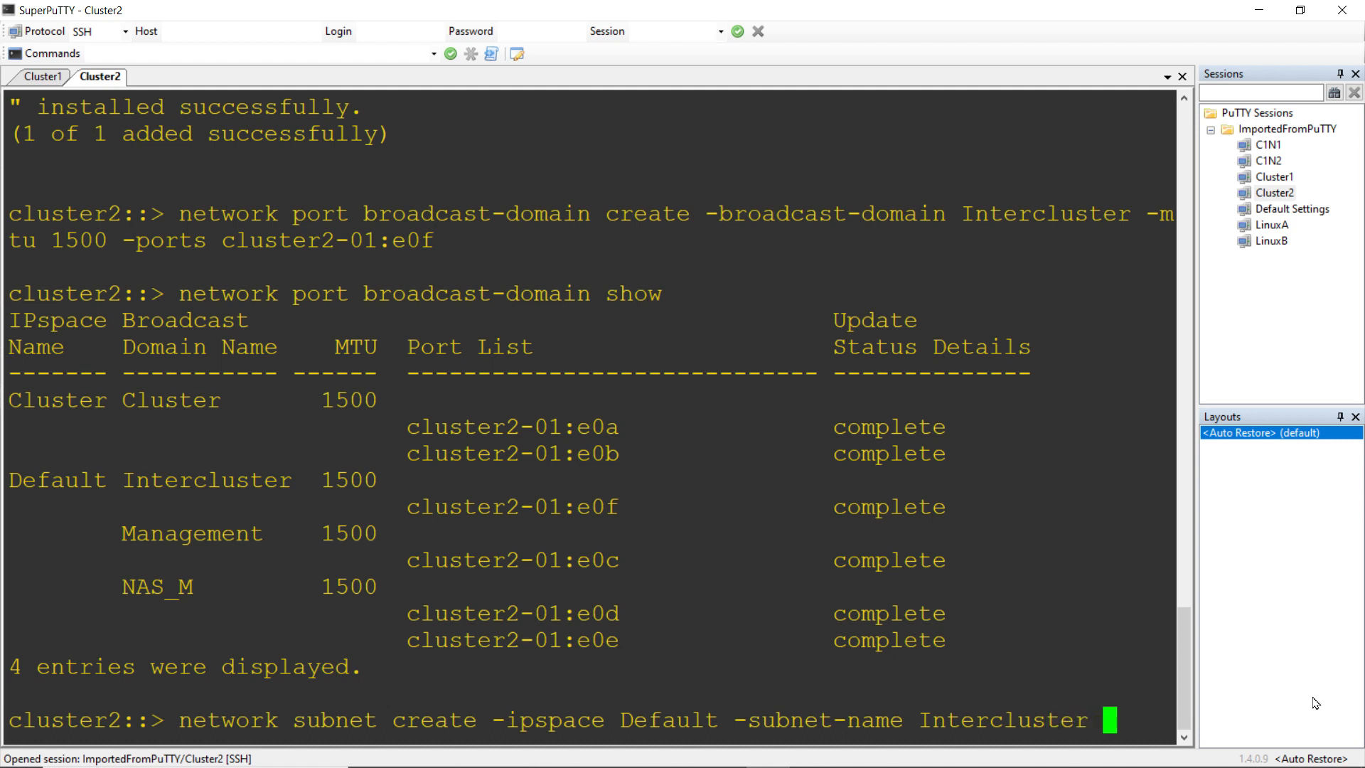
pyautogui.write('-broad')
pyautogui.press('Tab')
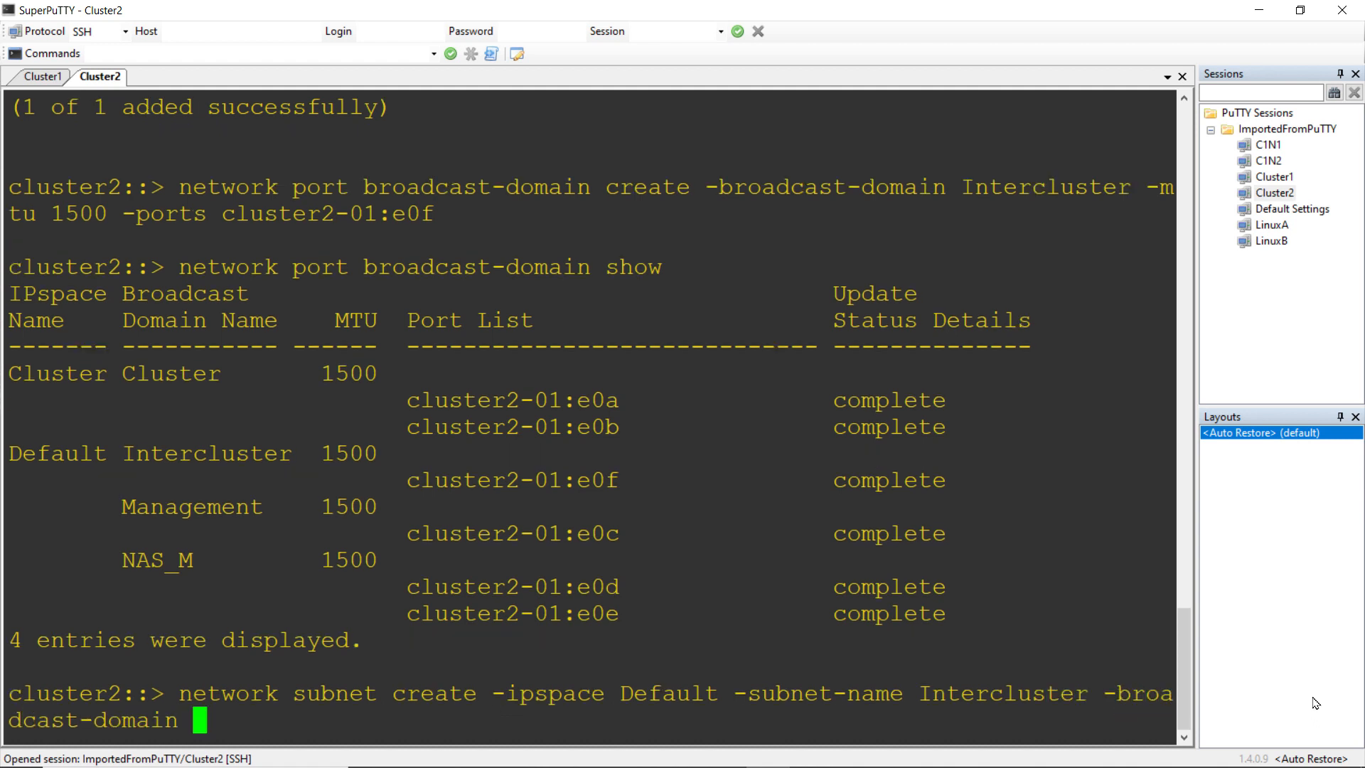
pyautogui.write('Intercluster -')
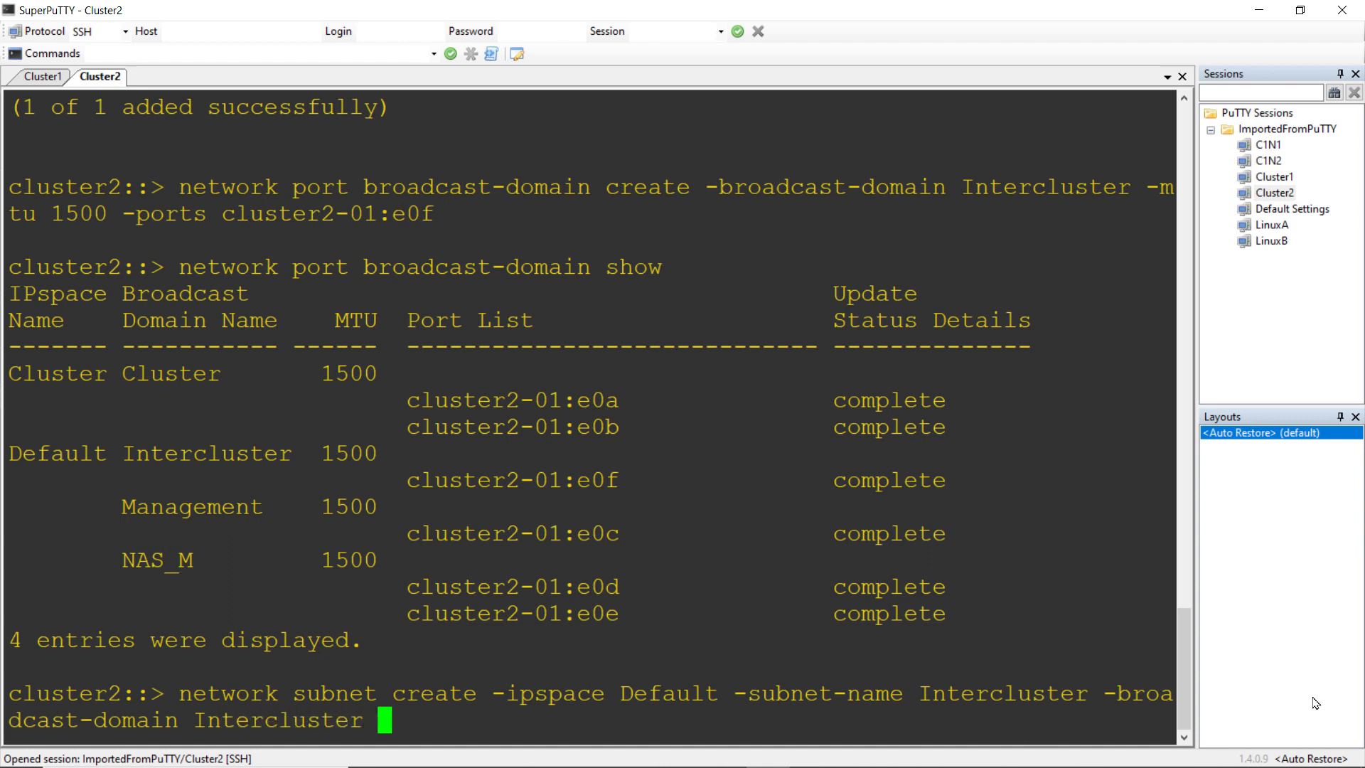
pyautogui.write('subnet 172.23.9.0/24')
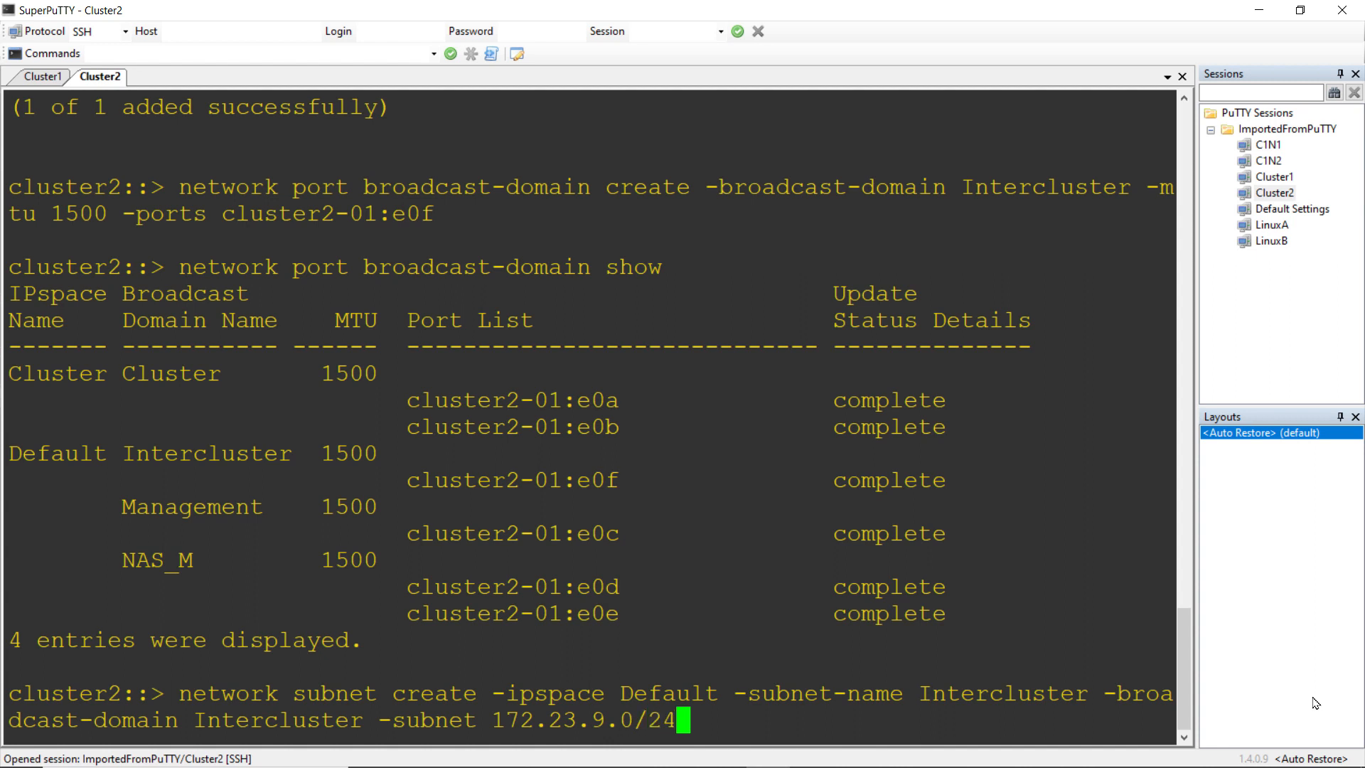
pyautogui.write(' -gatew')
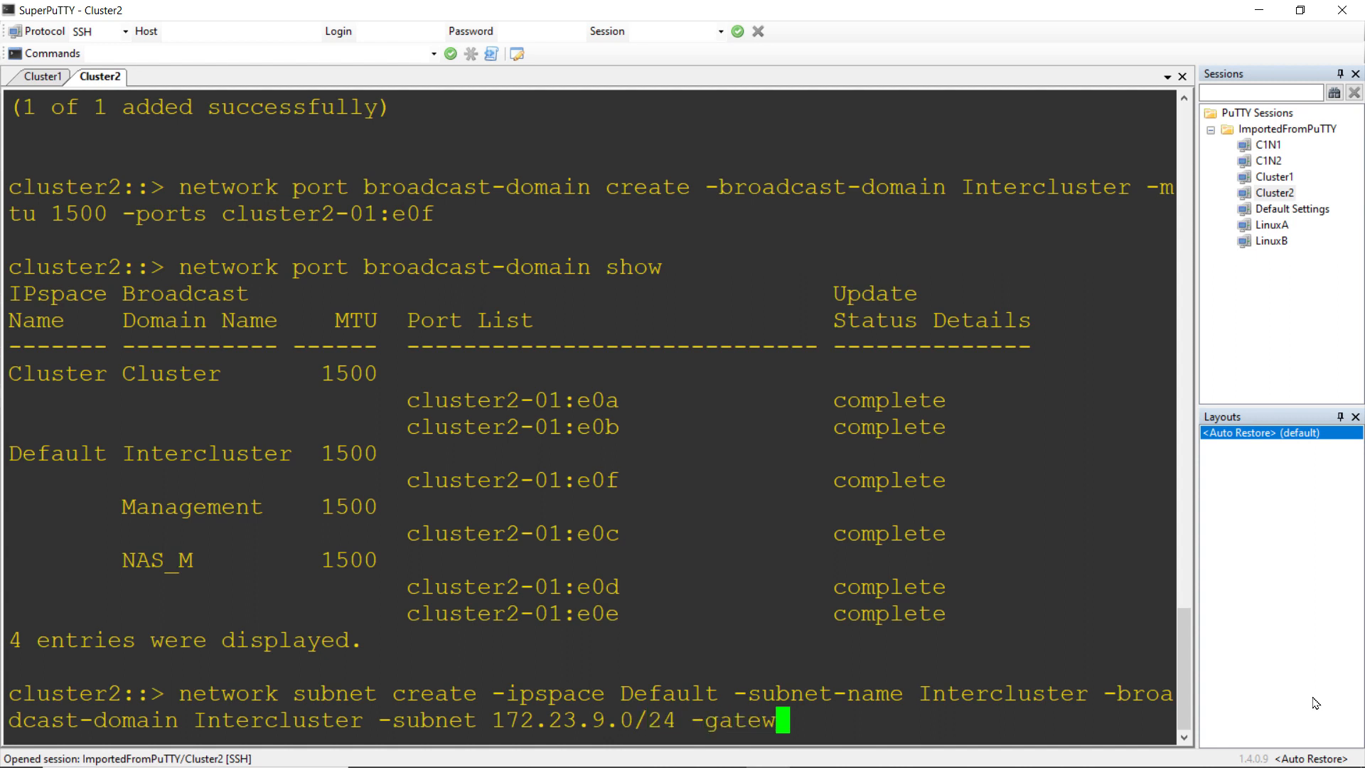
pyautogui.write('ay 172')
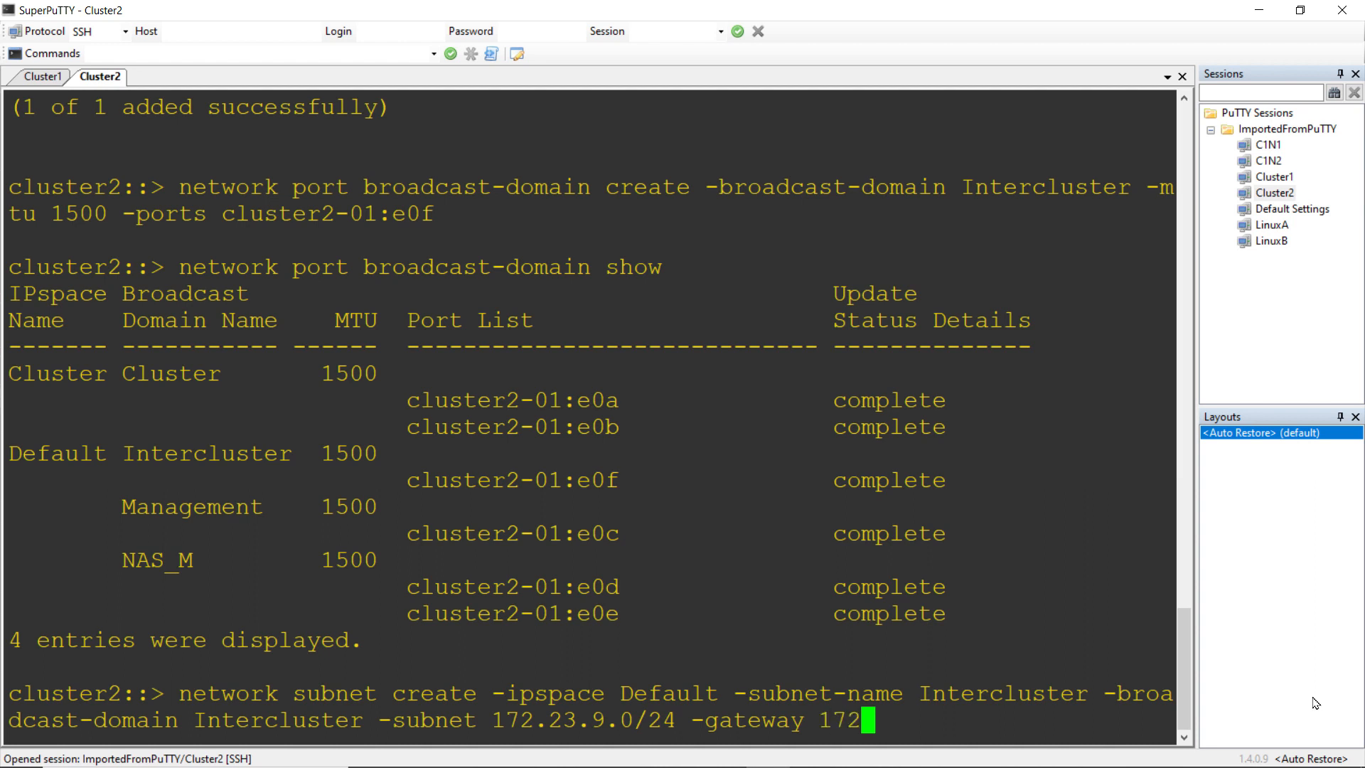
pyautogui.write('.23.9.')
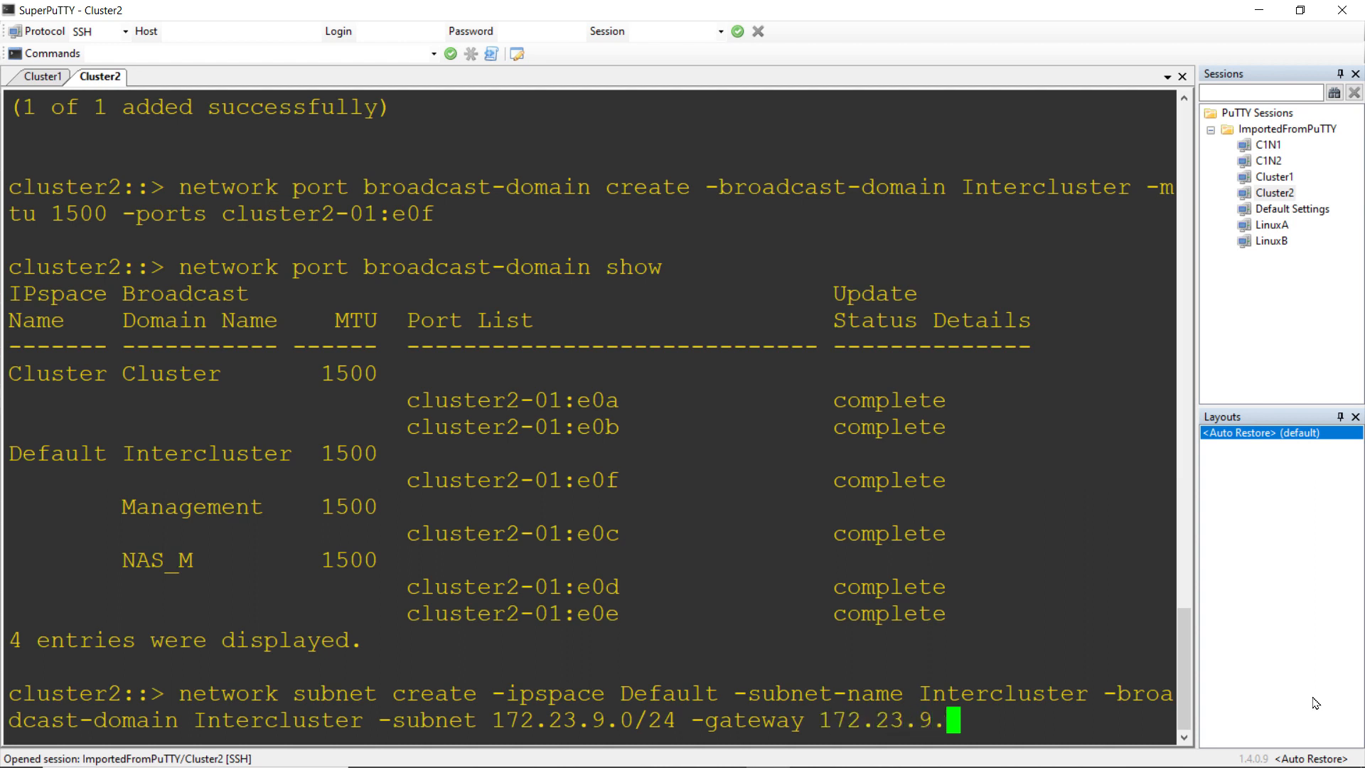
pyautogui.write('254 ')
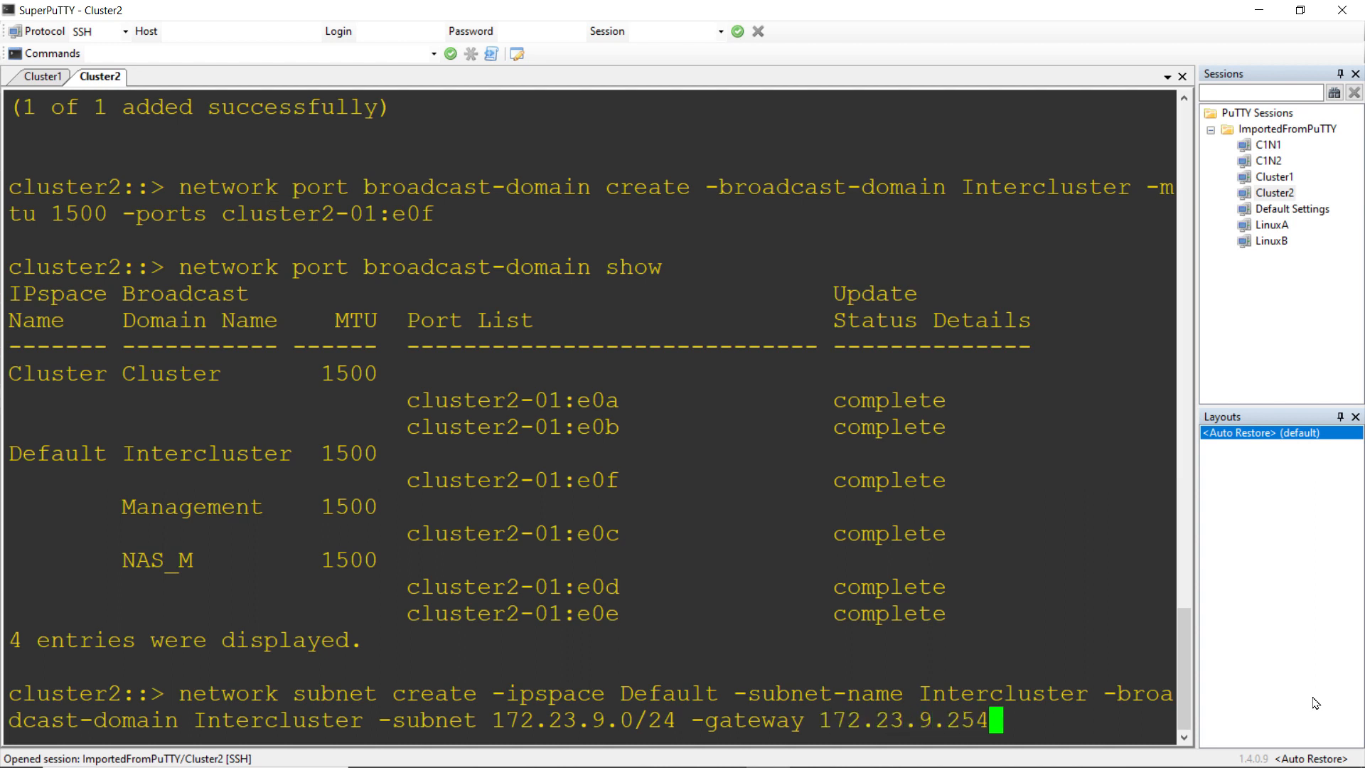
pyautogui.write('-ip-ranges')
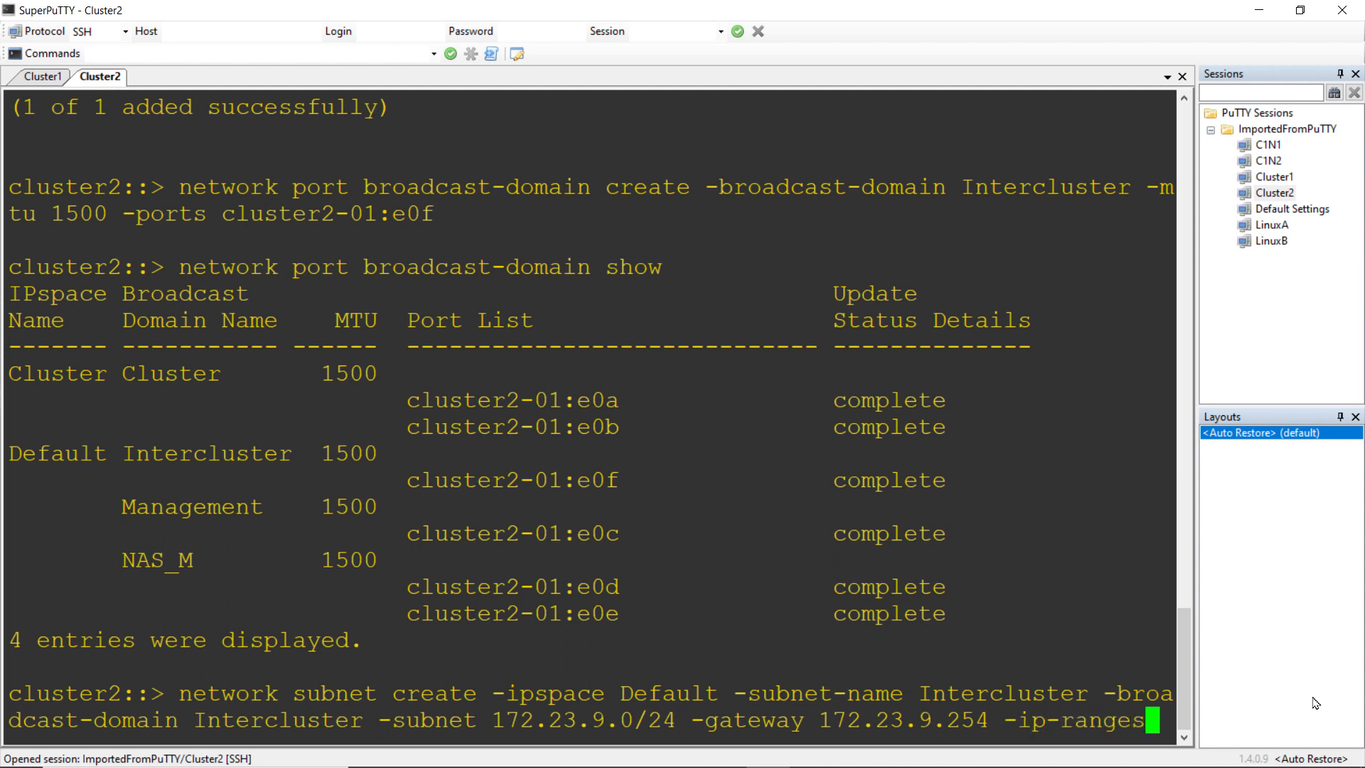
pyautogui.write(' 172.23')
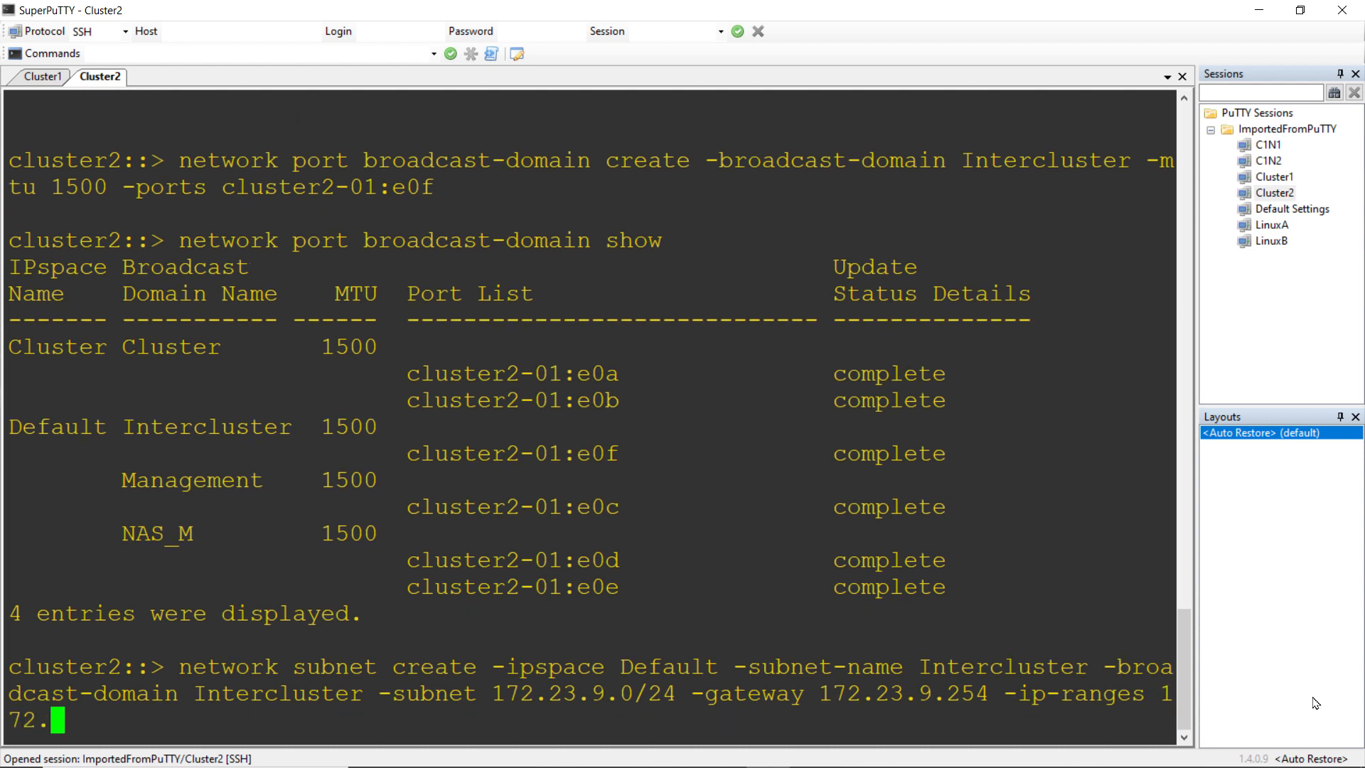
pyautogui.write('.')
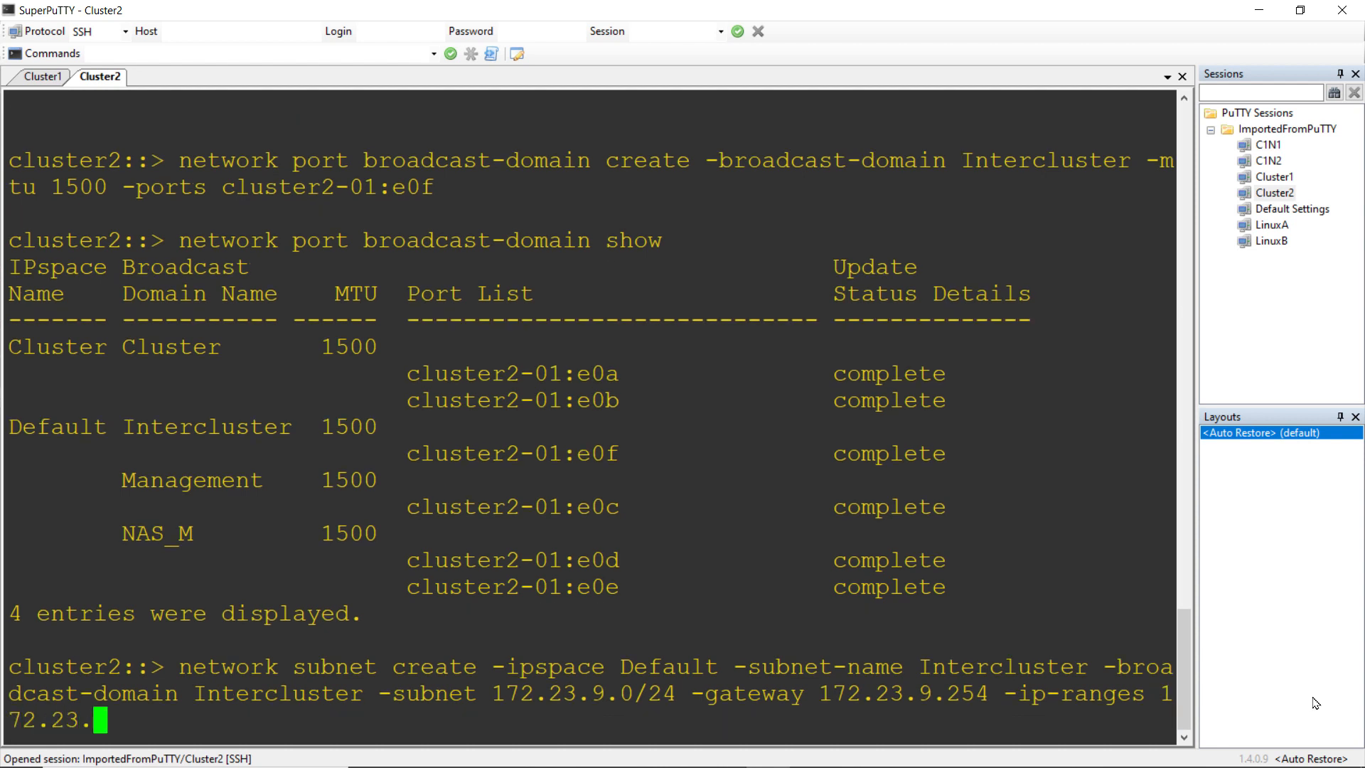
pyautogui.write('9.21-172.23.9.28')
pyautogui.press('Return')
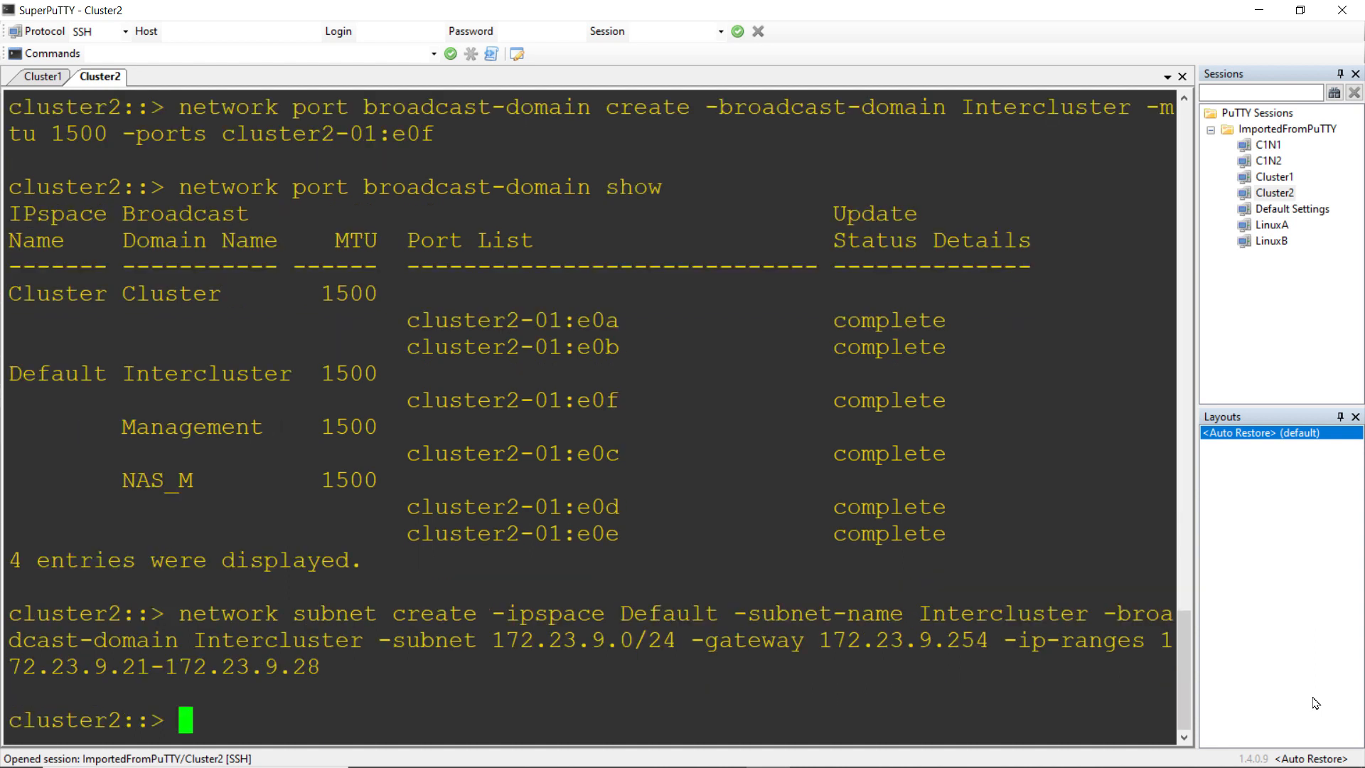
# Run network subnet show on cluster2 to check the configured subnets.
pyautogui.write('network ')
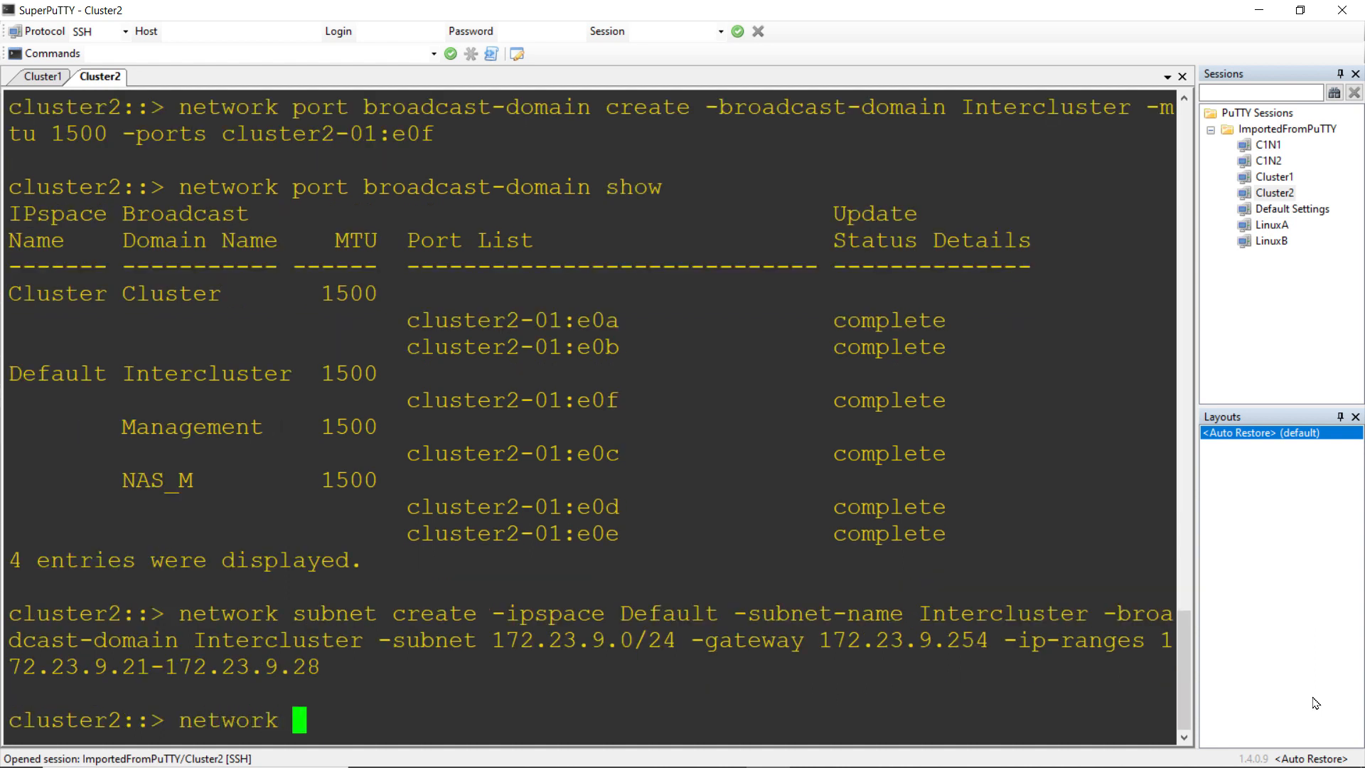
pyautogui.write('subnet show')
pyautogui.press('Return')
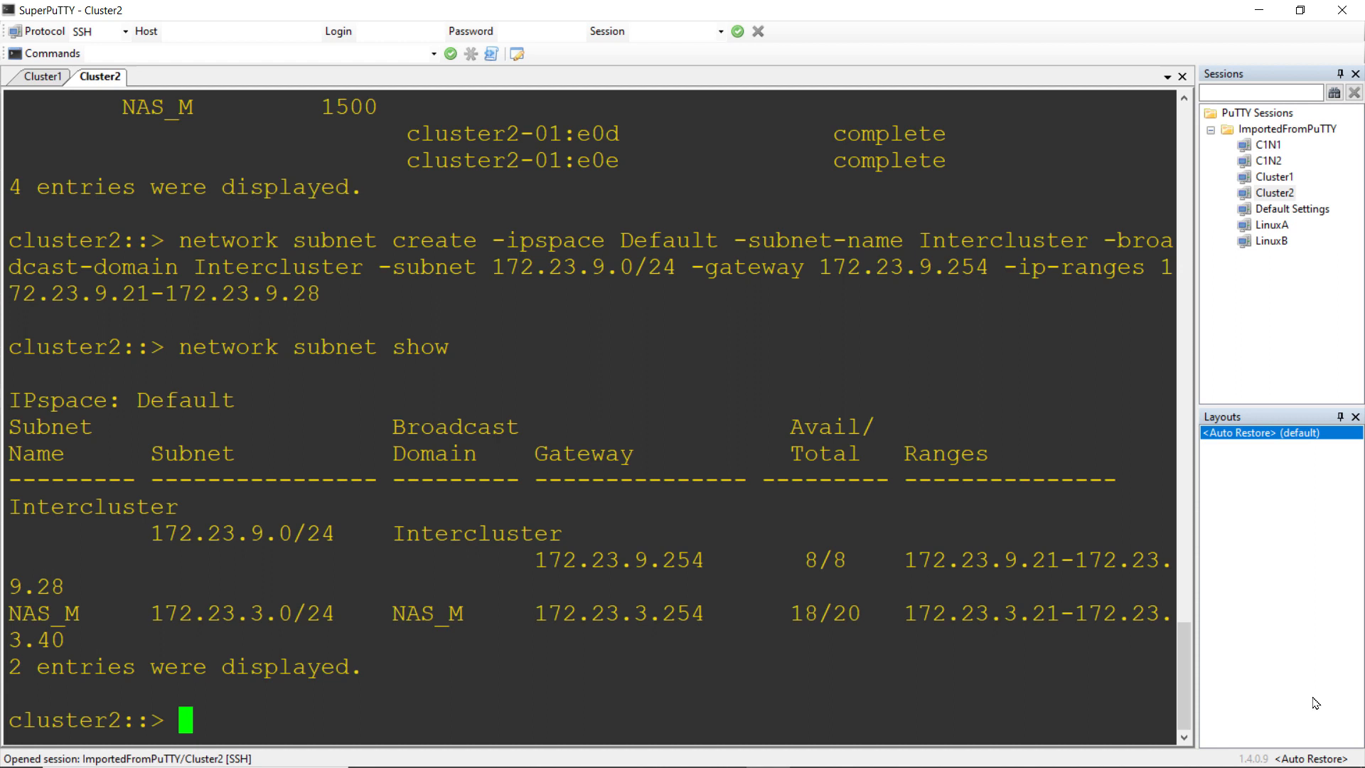
# Run network interface create on vserver cluster2 for LIF Intercluster_lif1 with role intercluster, home node cluster2-01, home port e0f and subnet name Intercluster.
pyautogui.write('net')
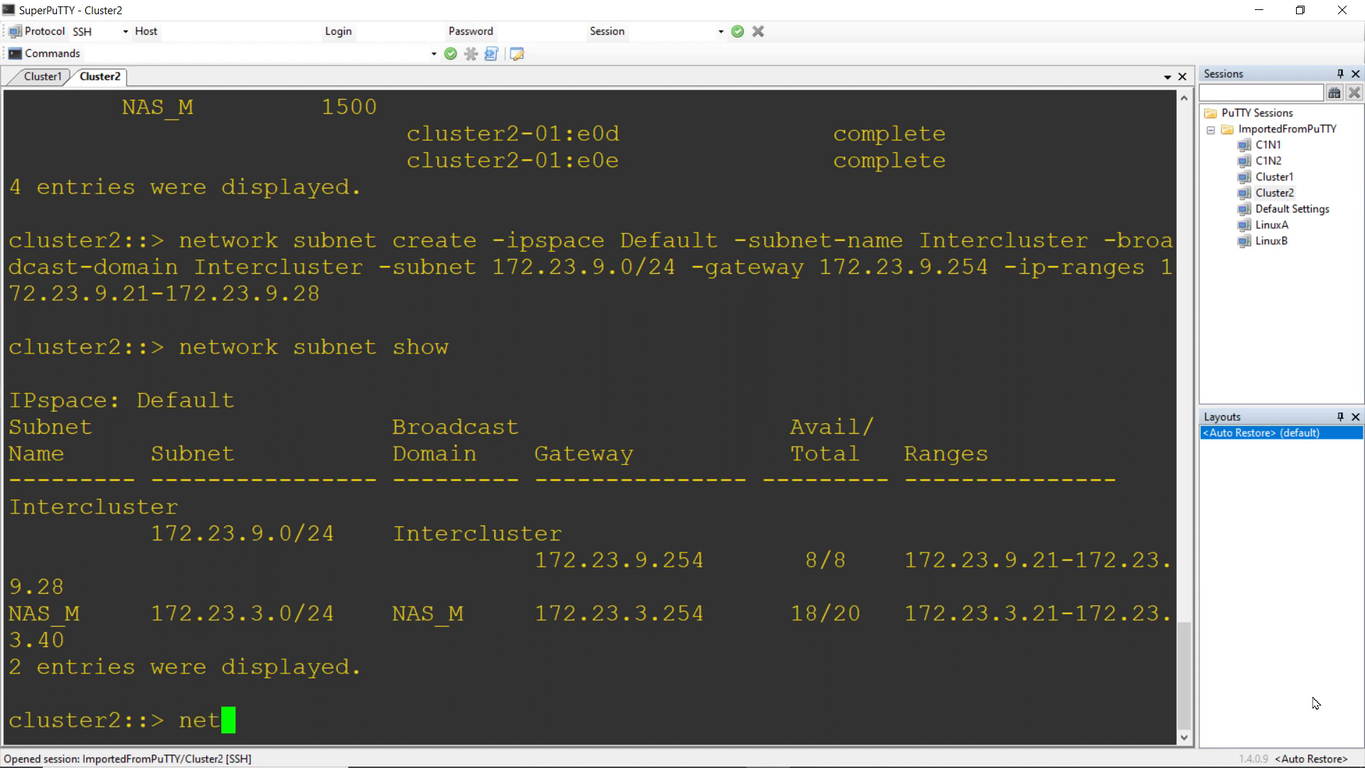
pyautogui.write('work interface')
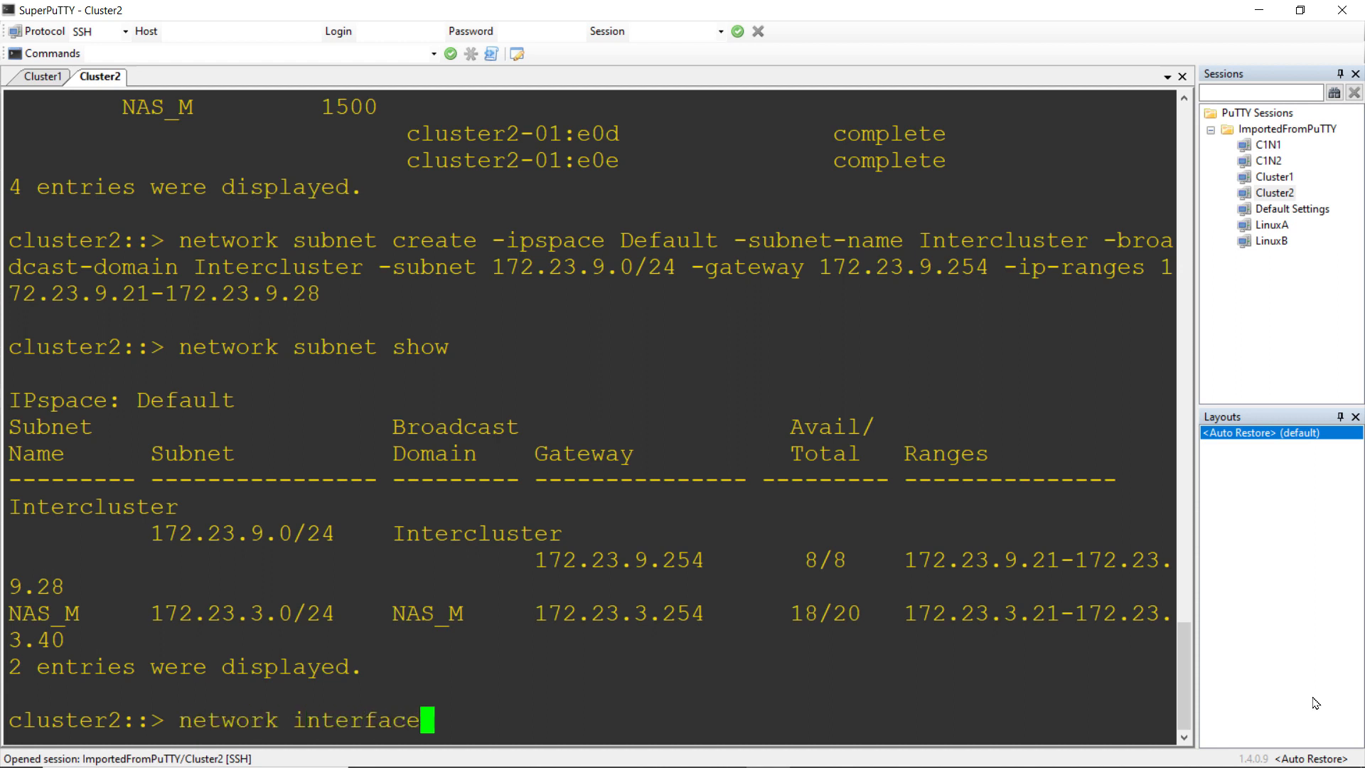
pyautogui.write(' create -vserver cluster')
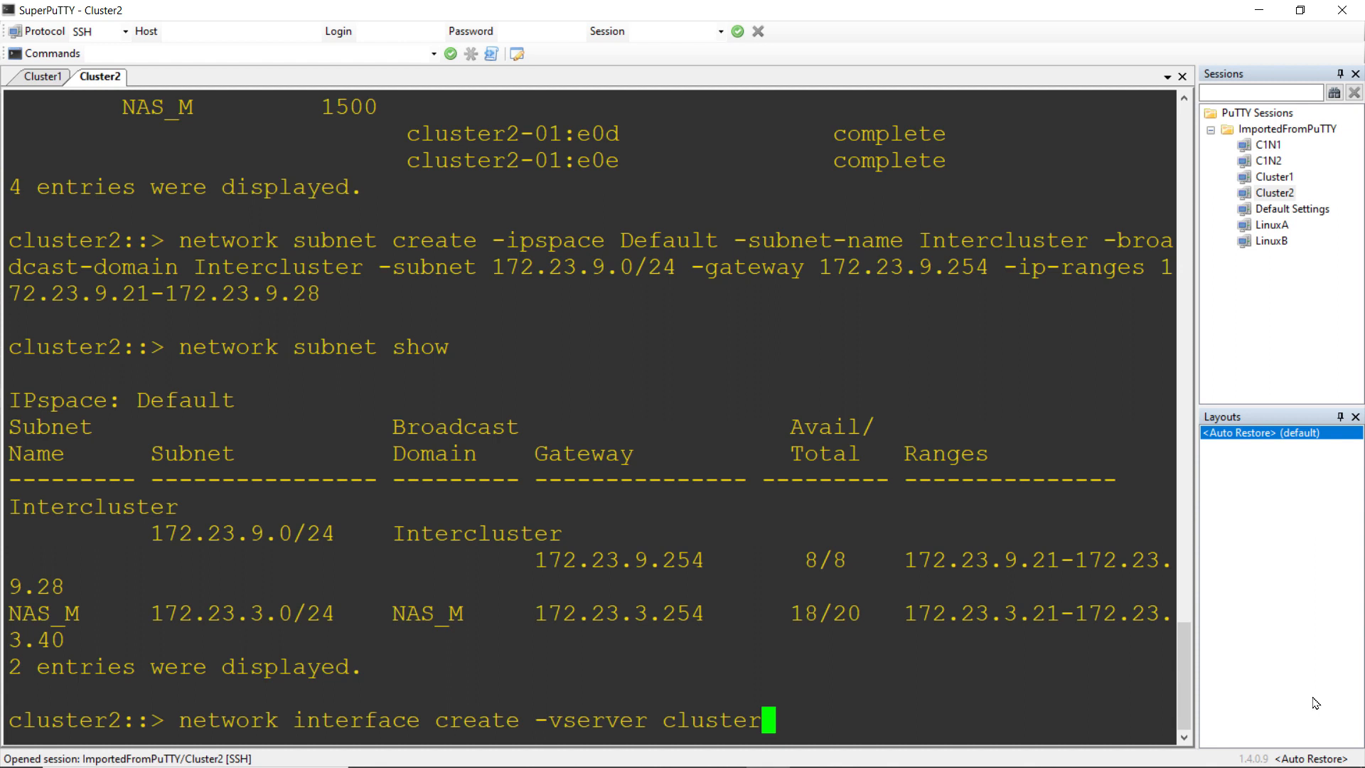
pyautogui.write('2 -lif In')
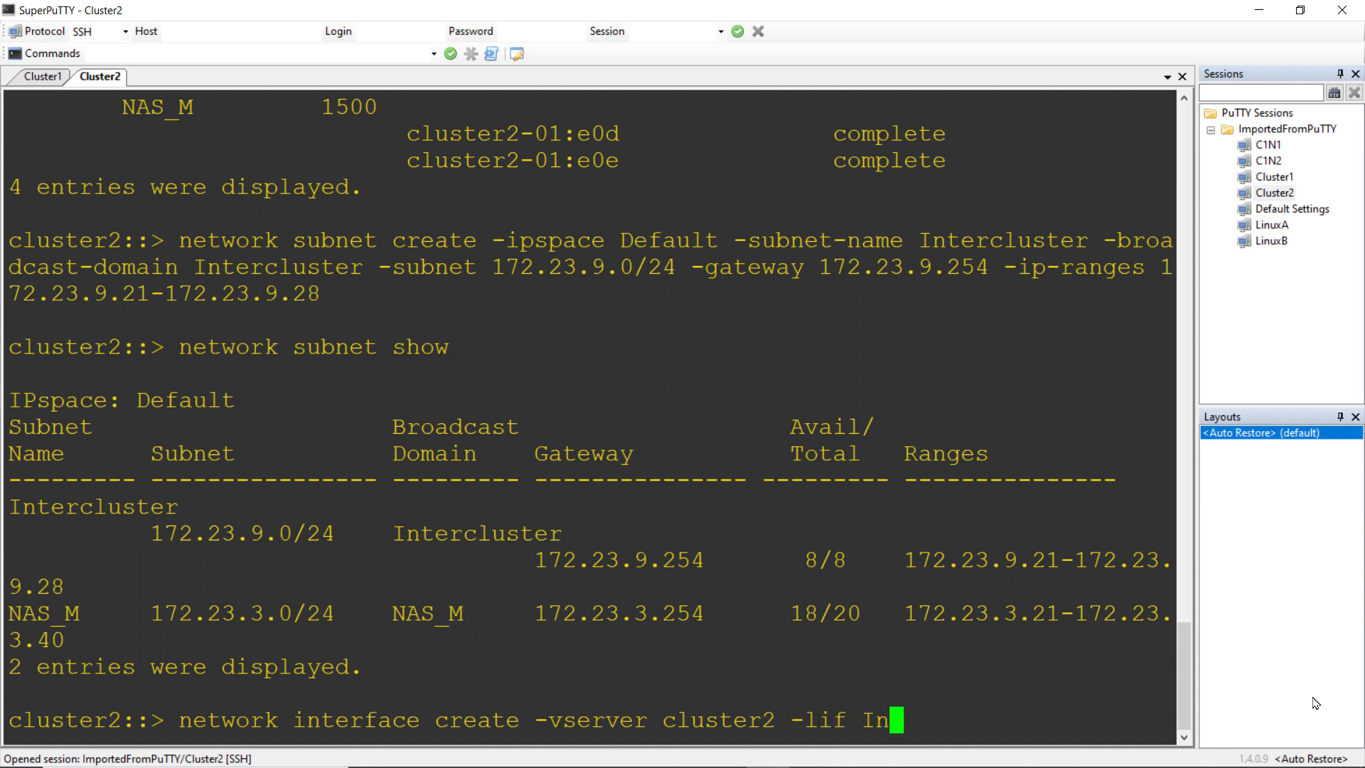
pyautogui.write('tercluster_lif1 ')
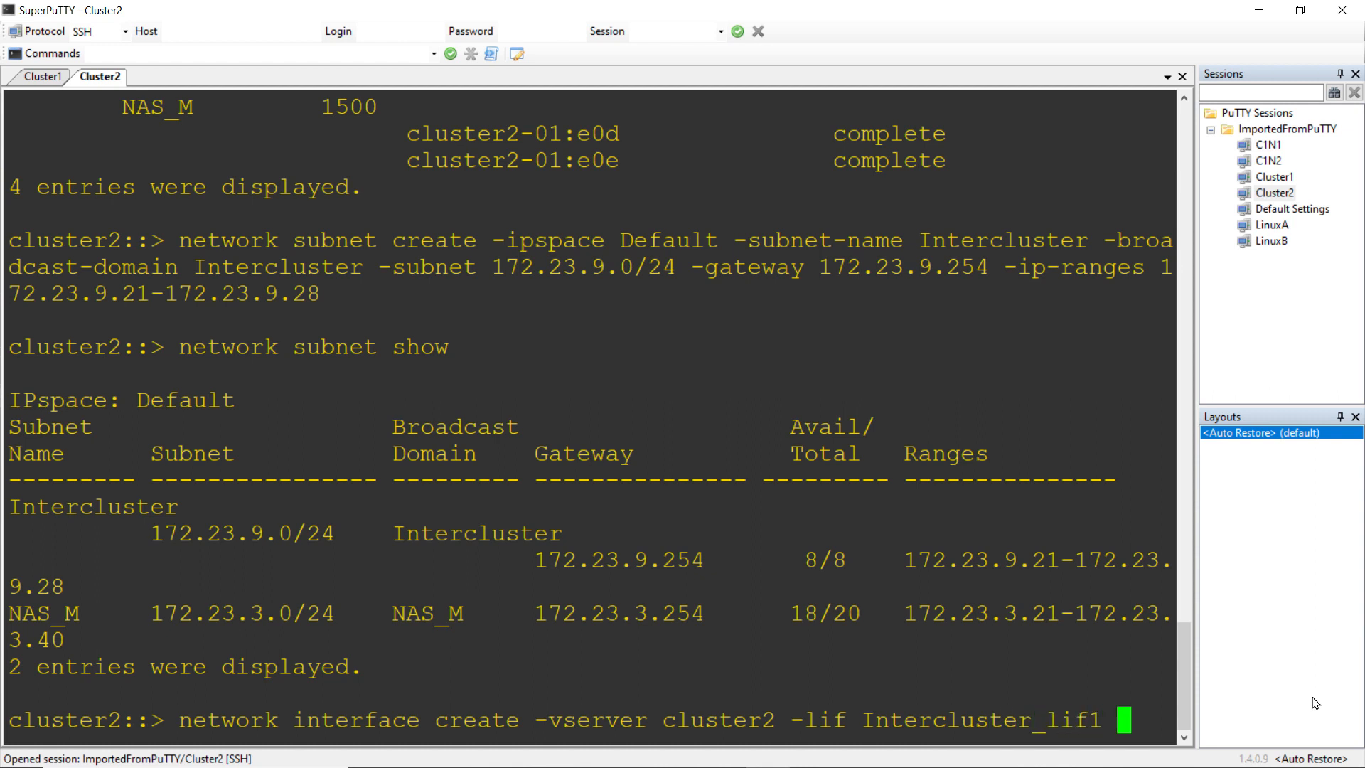
pyautogui.write('-role intercluster ')
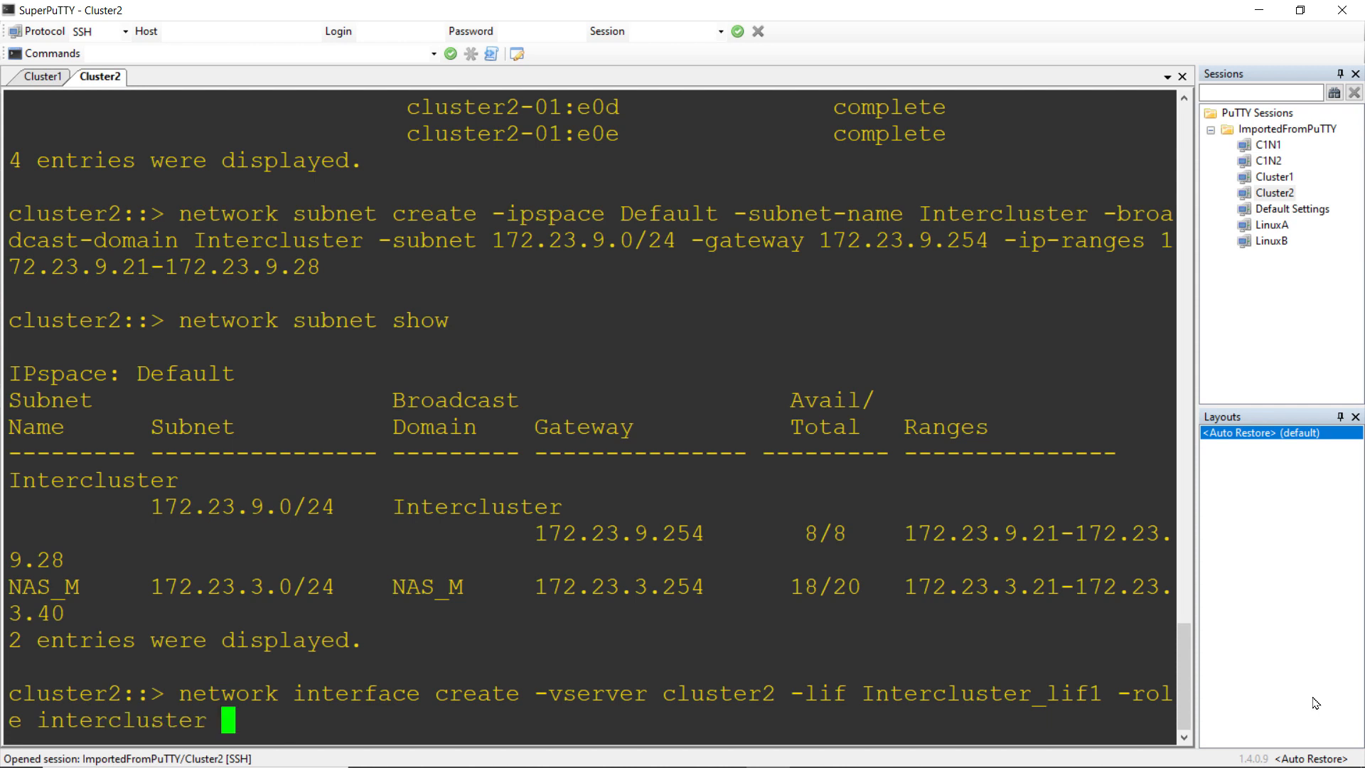
pyautogui.write('-home-node cl')
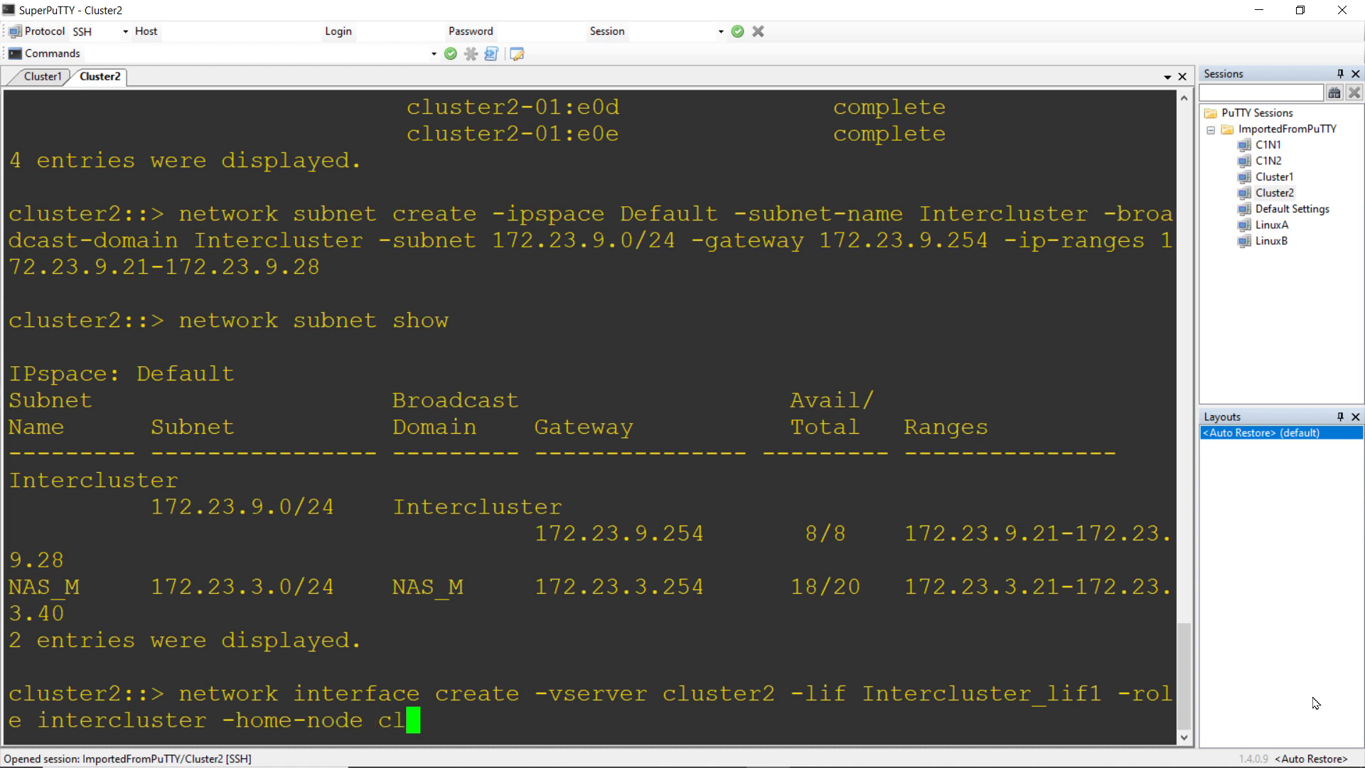
pyautogui.write('uster2-')
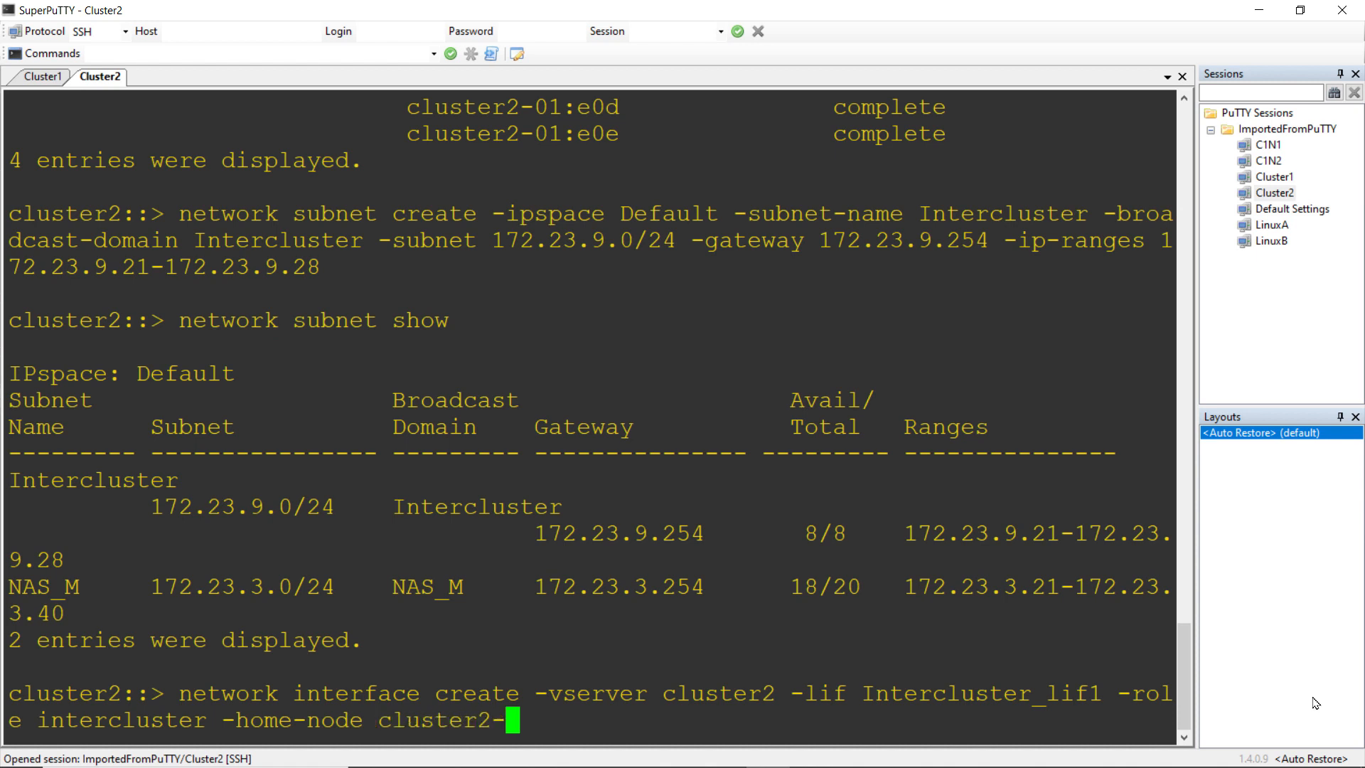
pyautogui.write('01 -home-por')
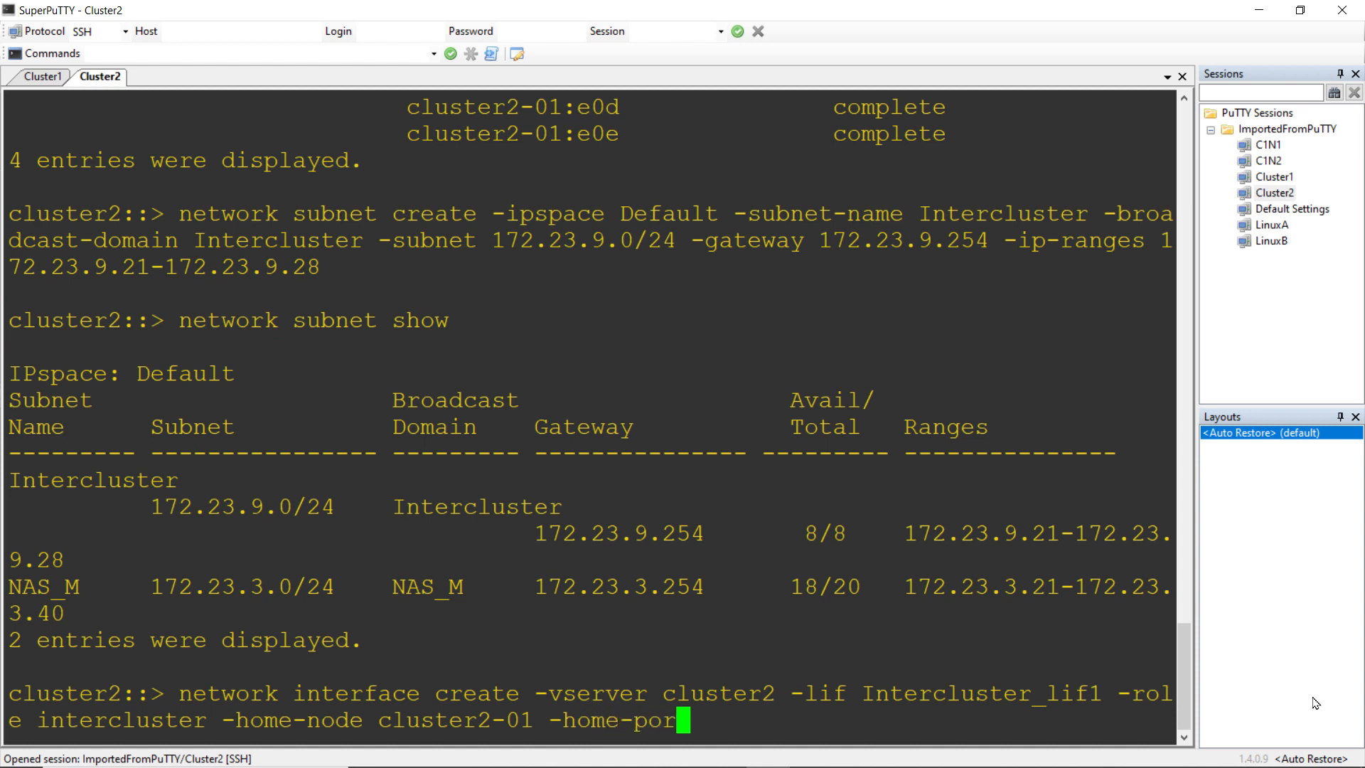
pyautogui.write('t e0f ')
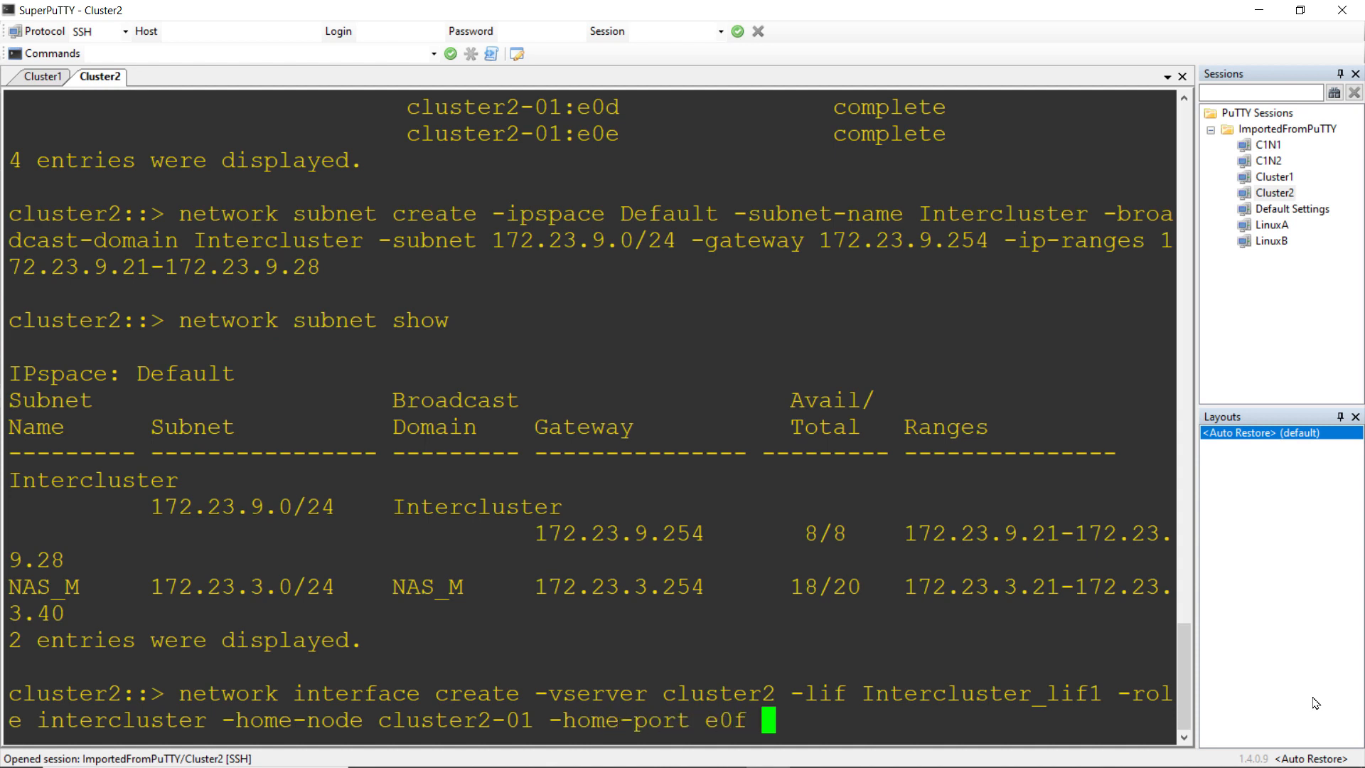
pyautogui.write('-subnet-n')
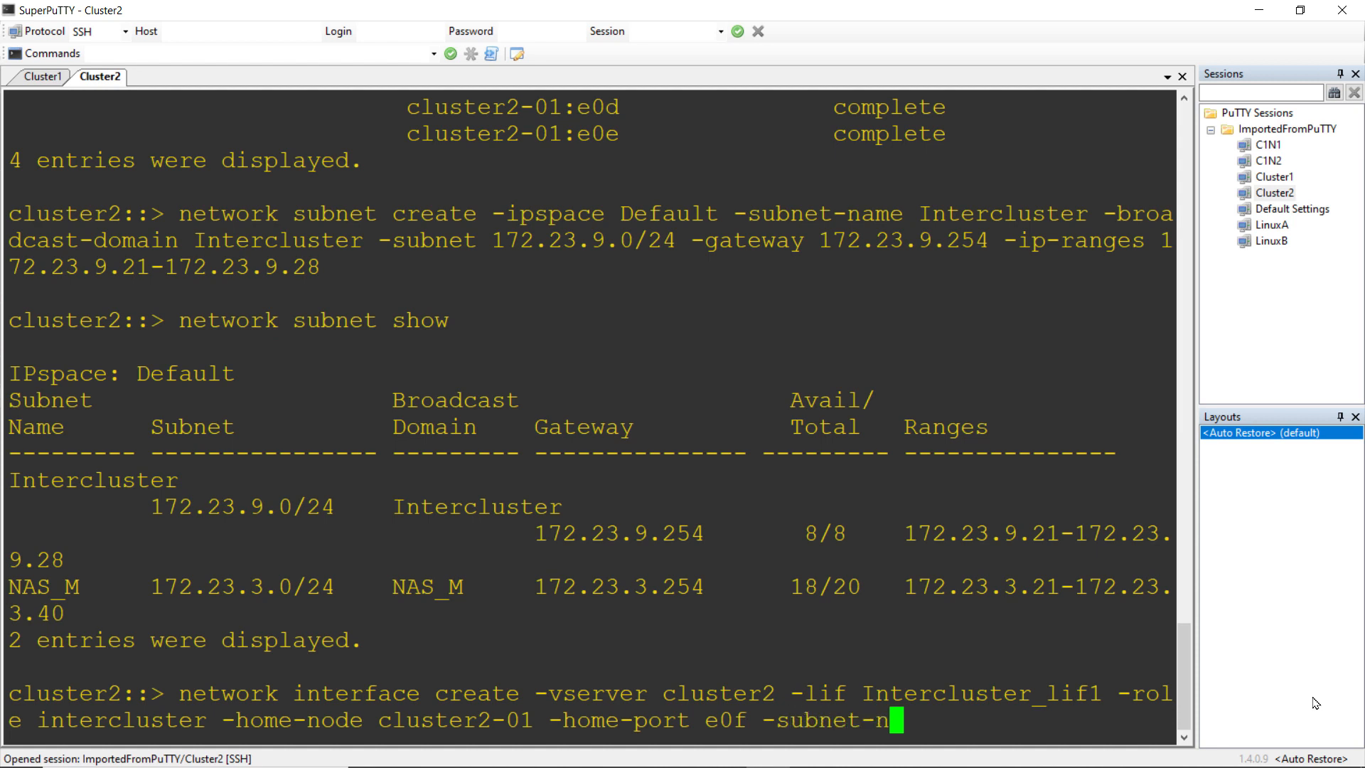
pyautogui.write('ame In')
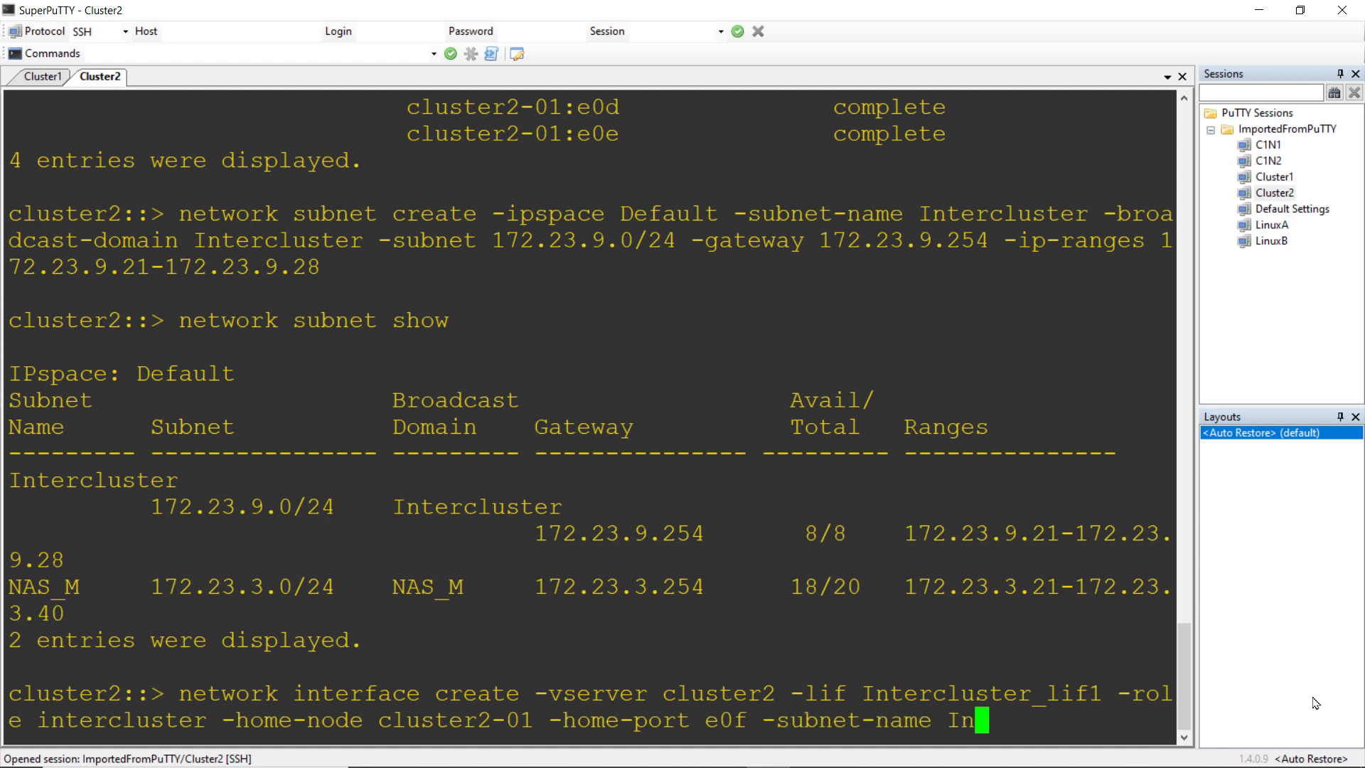
pyautogui.write('tercluster')
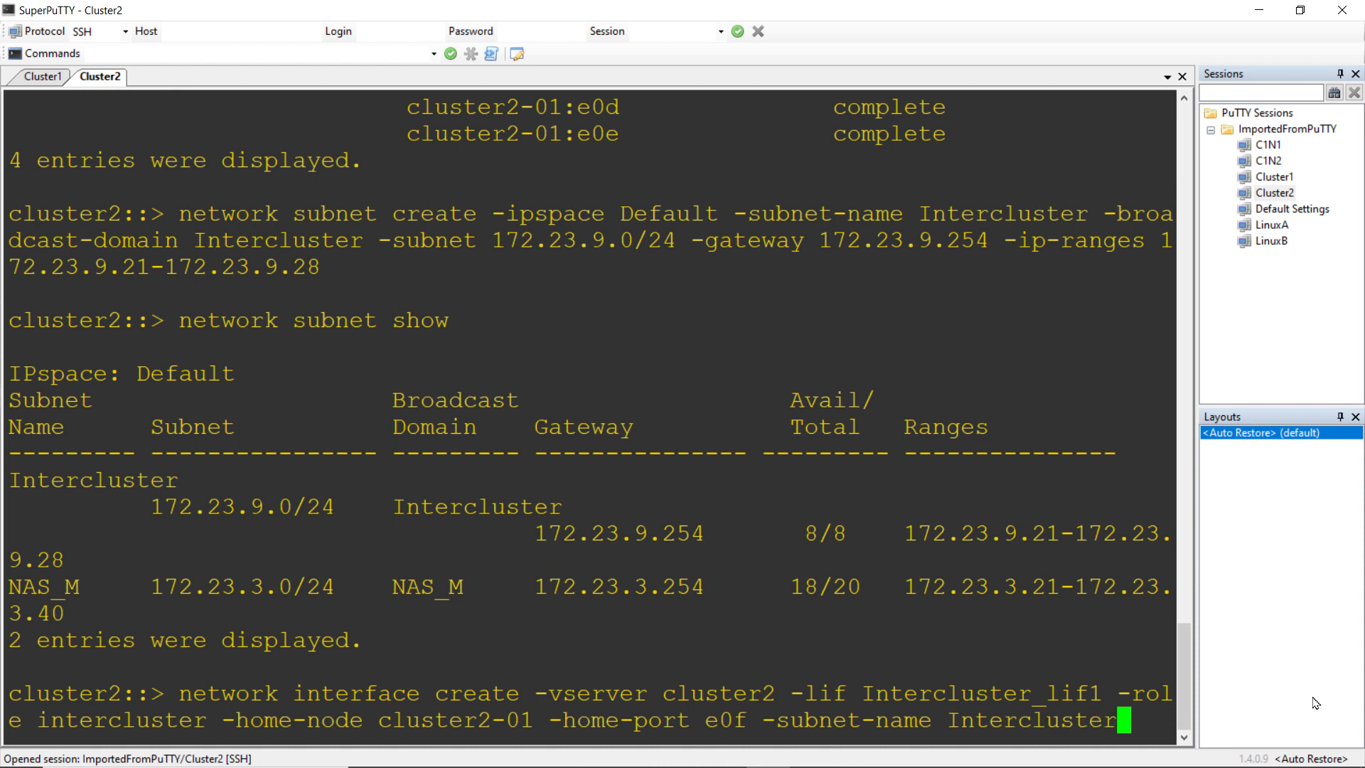
pyautogui.press('Return')
# Run network interface show on cluster2 and highlight the Intercluster_lif1 entry with its address.
pyautogui.write('new')
pyautogui.press('BackSpace')
pyautogui.write('t')
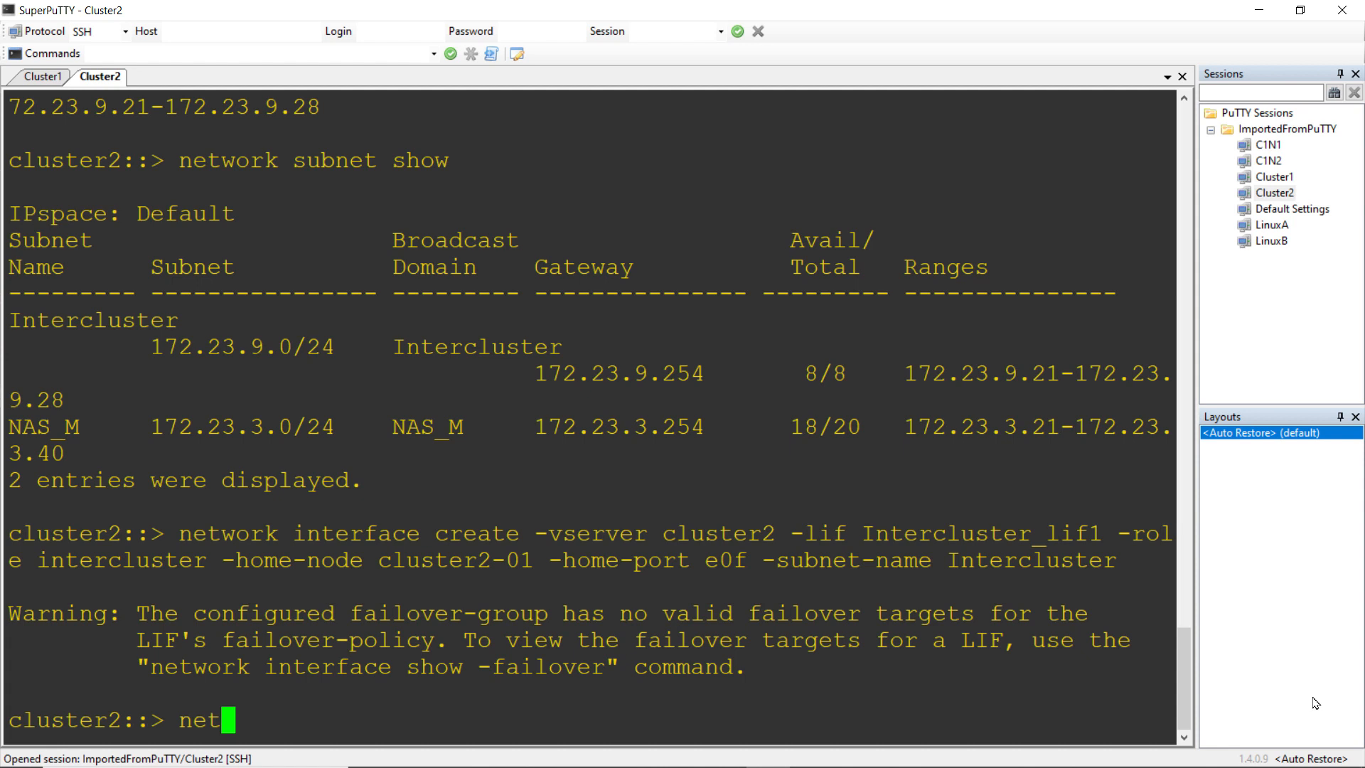
pyautogui.write('work interface show')
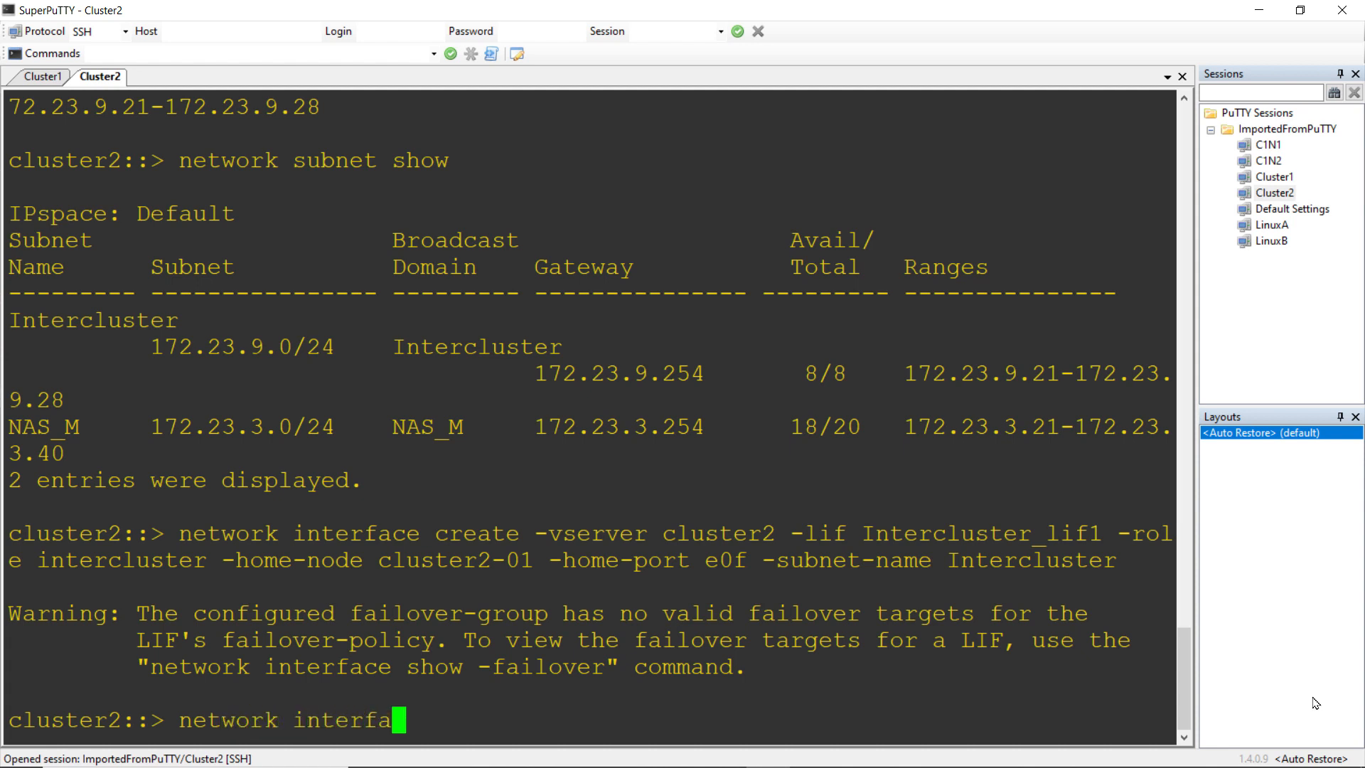
pyautogui.press('Return')
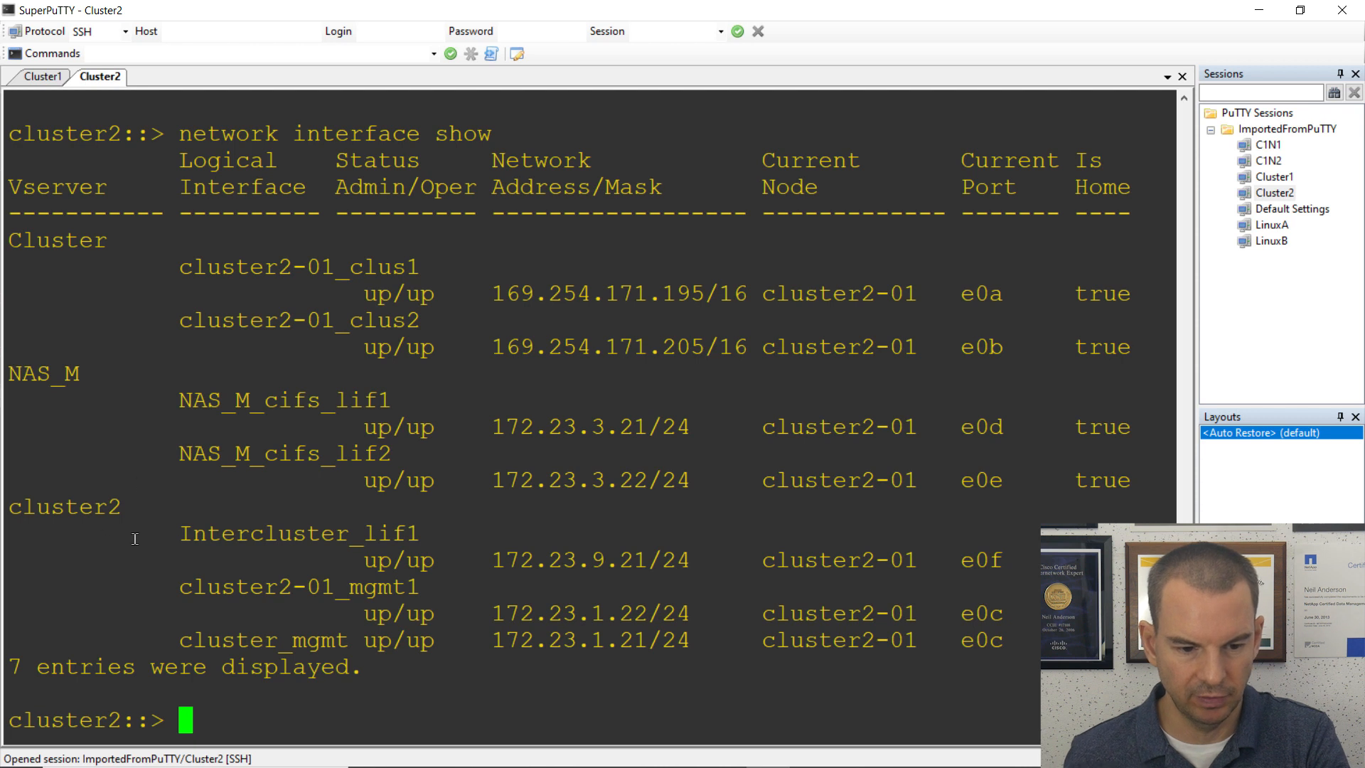
pyautogui.moveTo(172, 539); pyautogui.dragTo(688, 565)
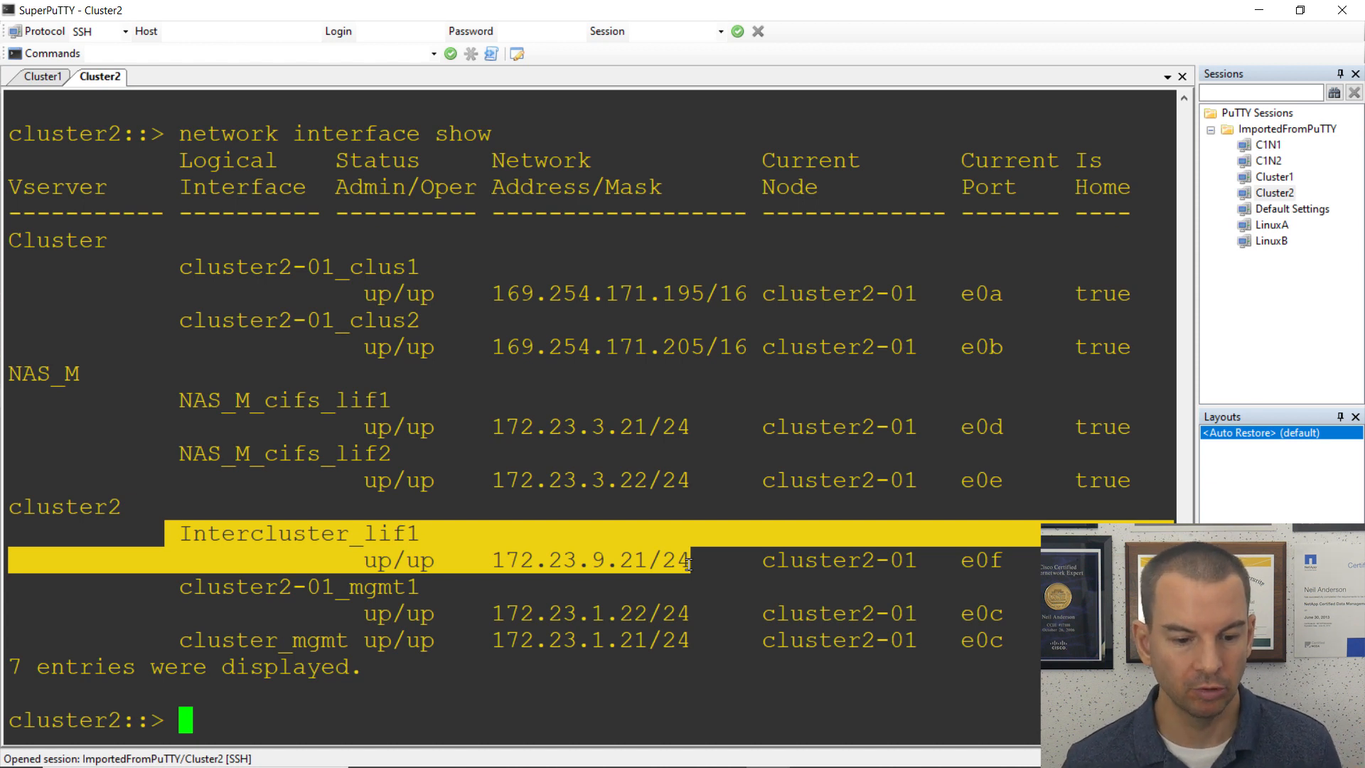
pyautogui.click(541, 670)
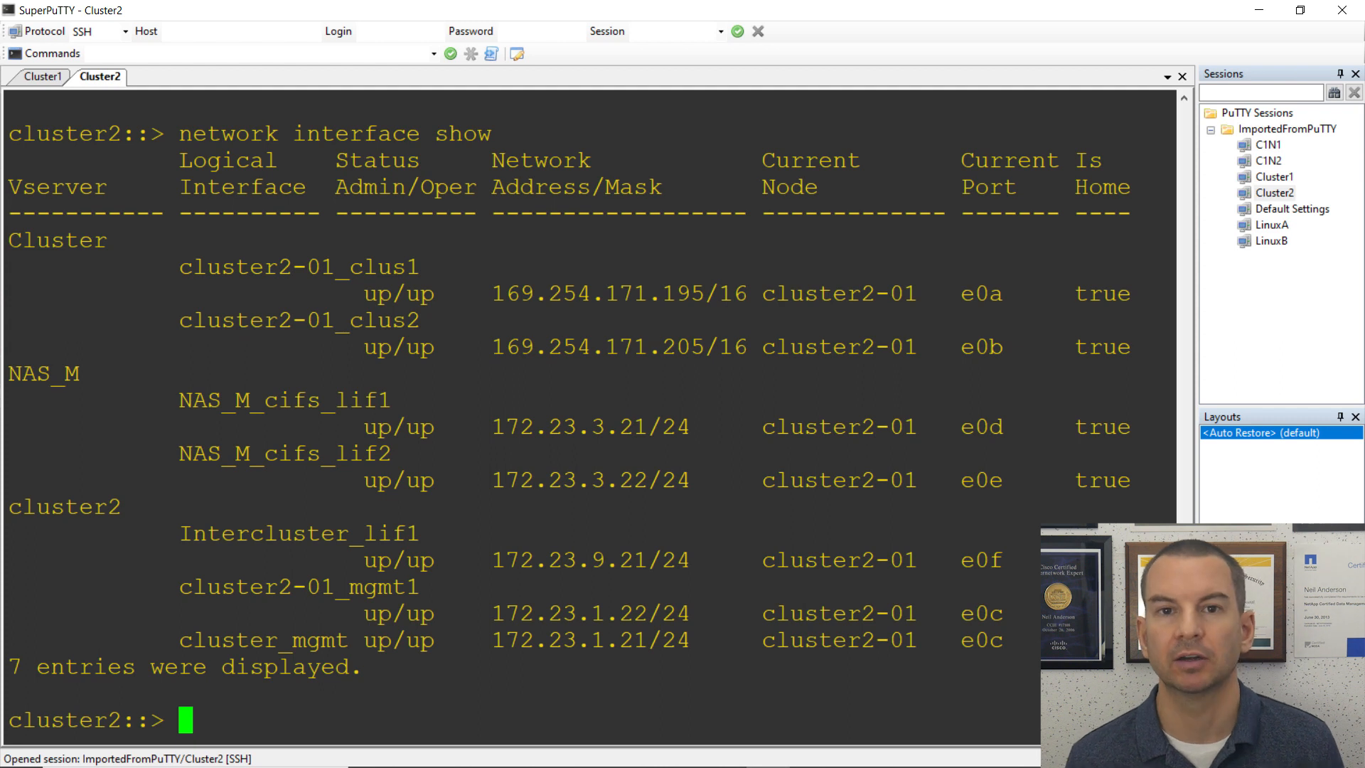
# List the ping command's parameters and try to ping destination 172.23.7.21 from Intercluster_lif1 without specifying a vserver.
pyautogui.write('ping ')
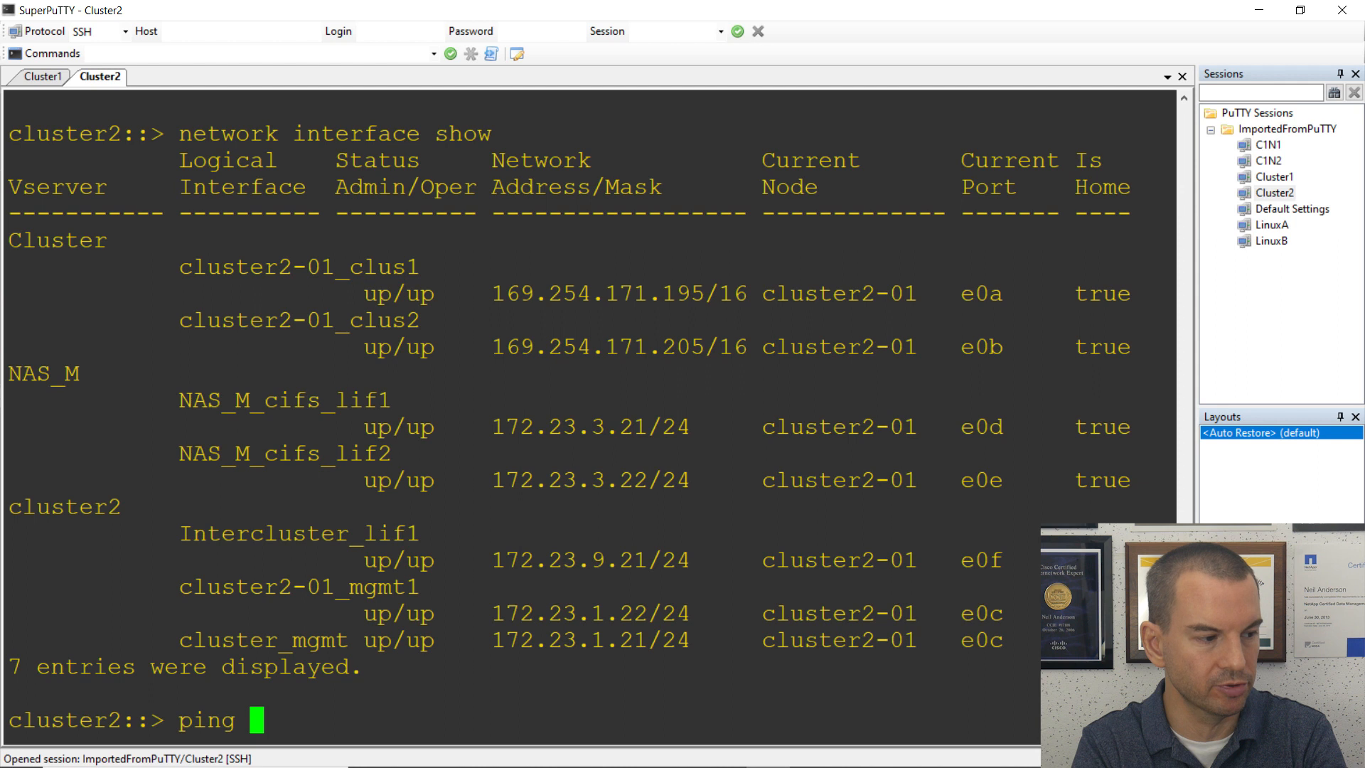
pyautogui.write('?')
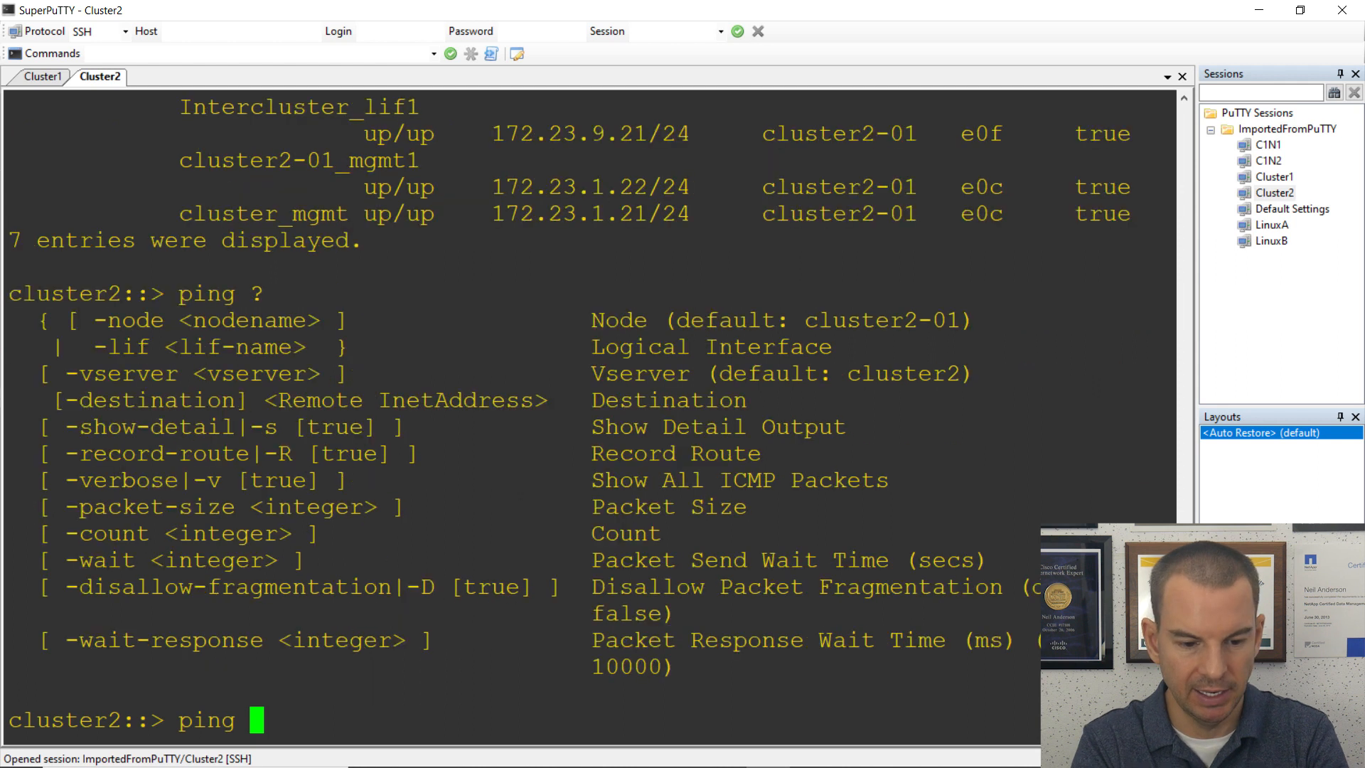
pyautogui.write('-lif ')
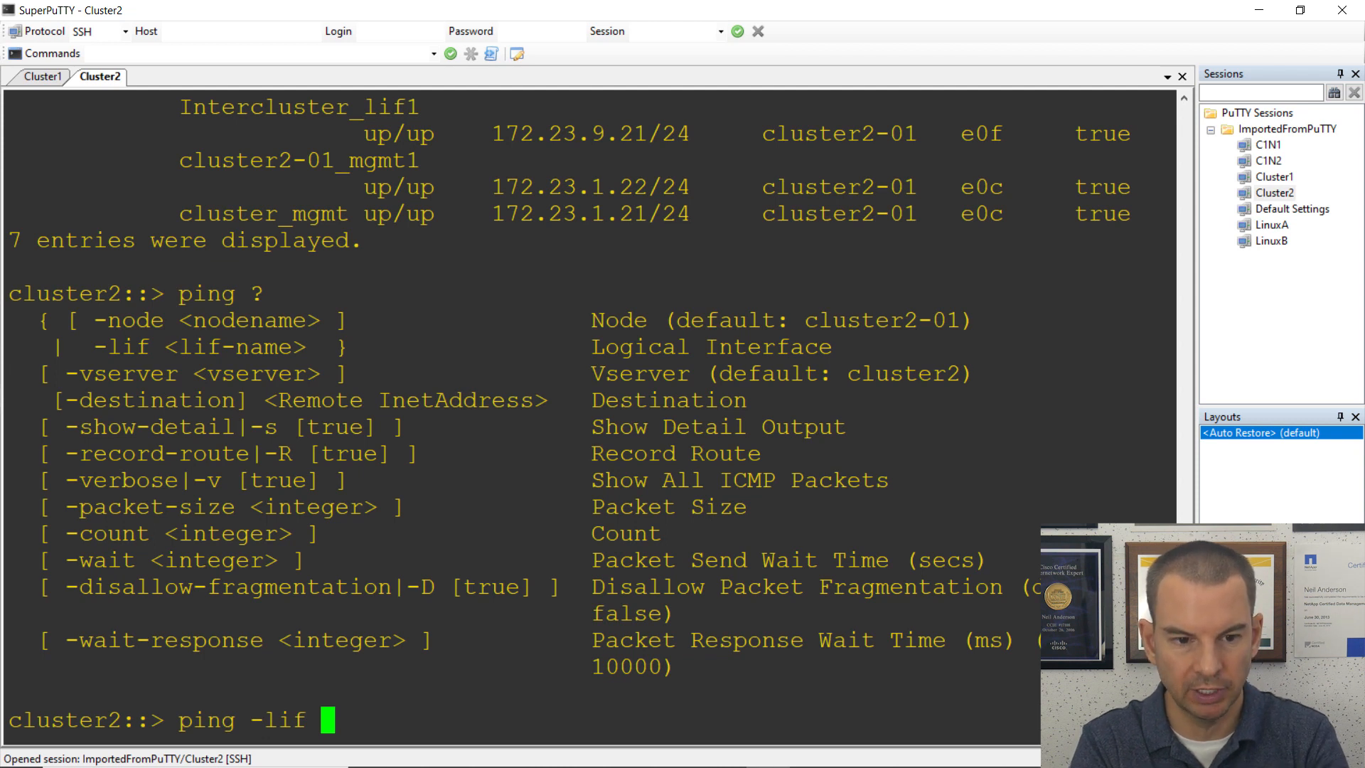
pyautogui.write('Intercl')
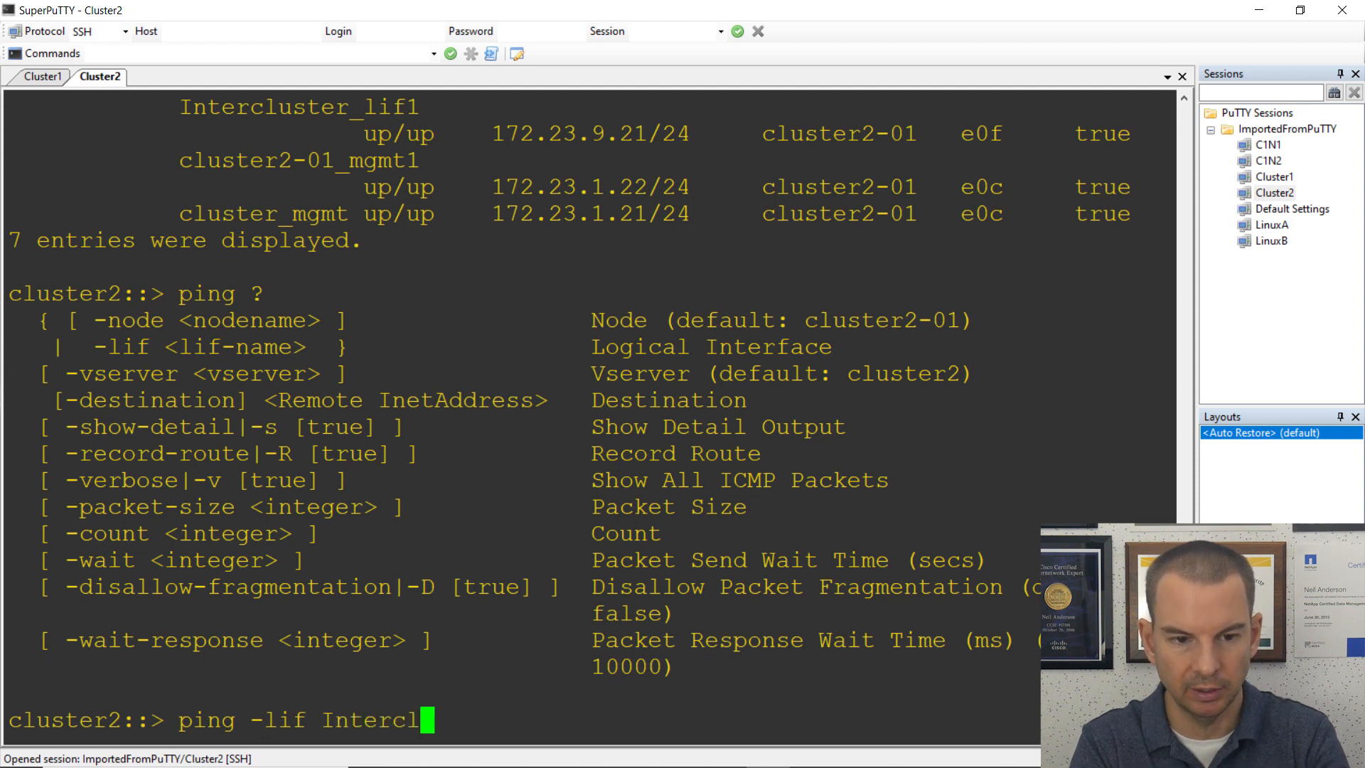
pyautogui.write('uster_li')
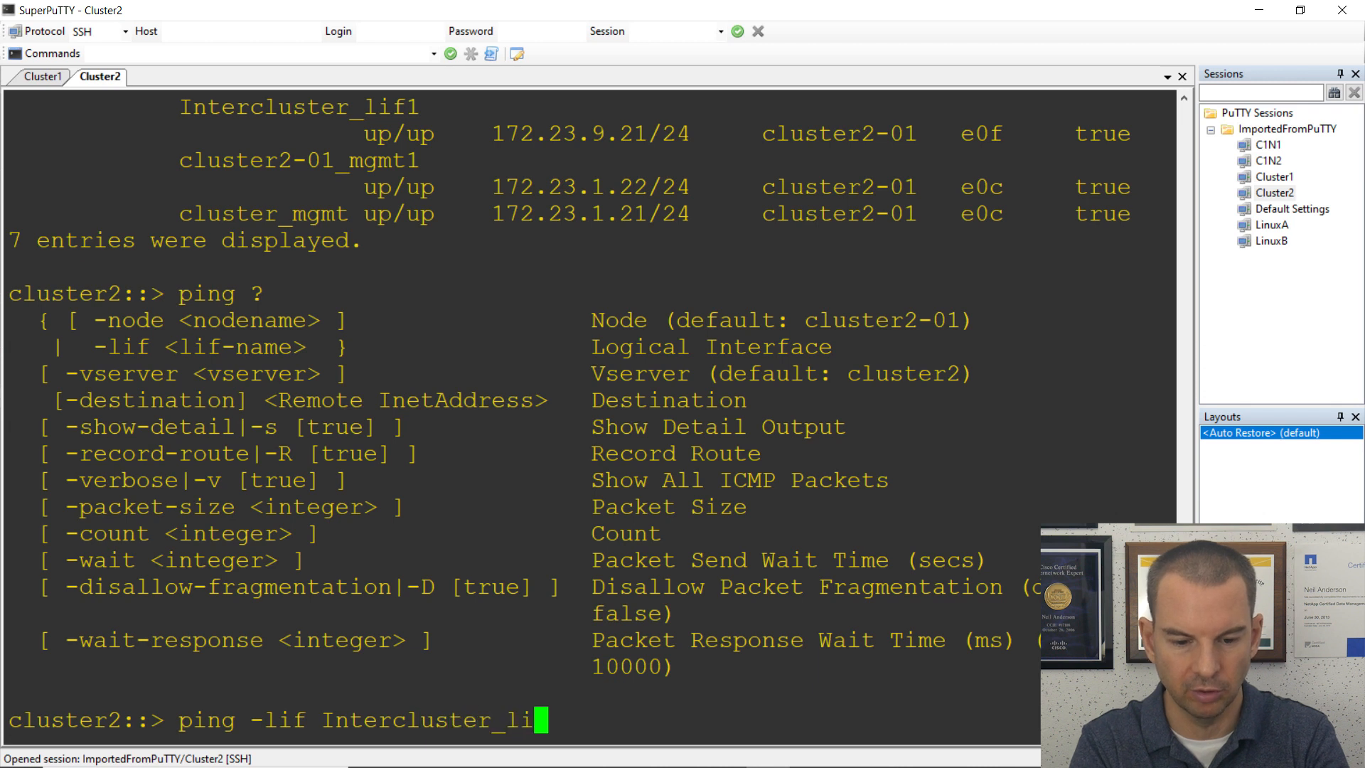
pyautogui.write('f1 ')
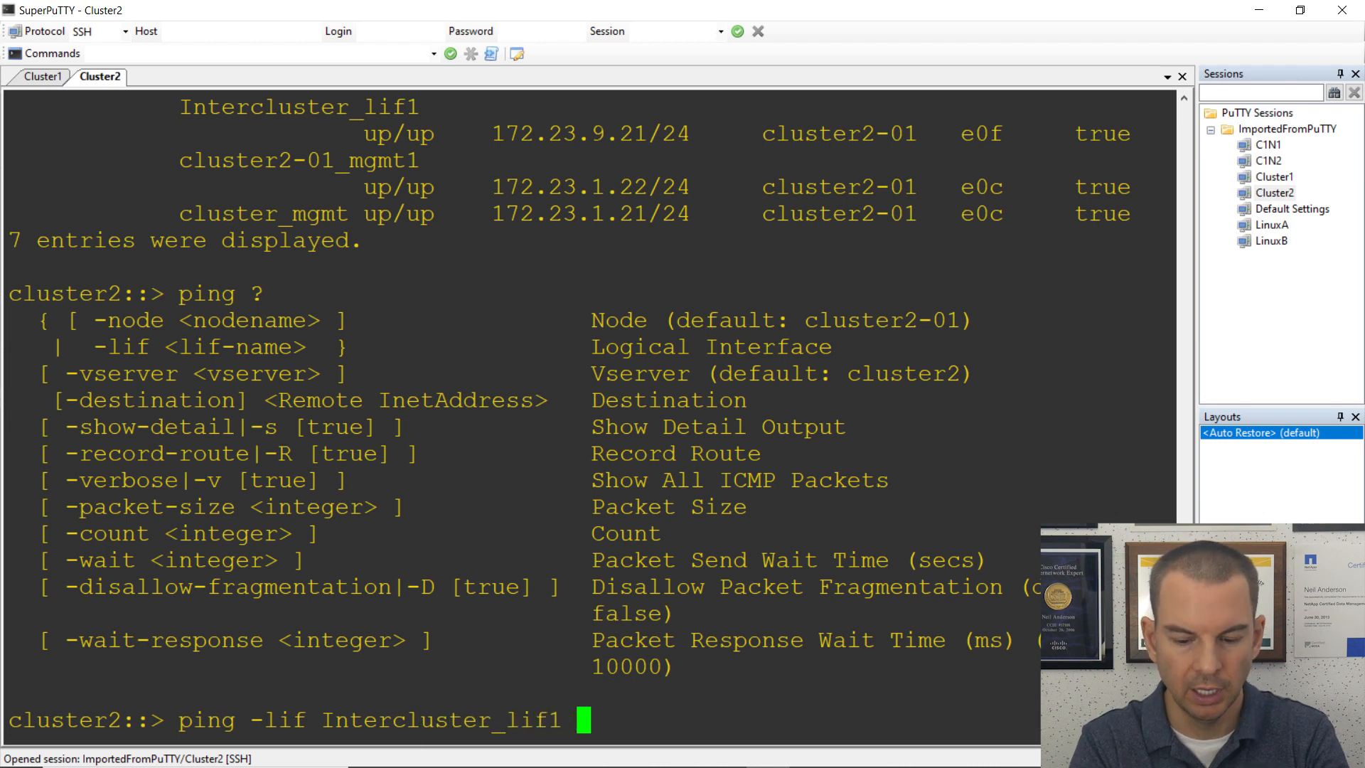
pyautogui.write('-destination')
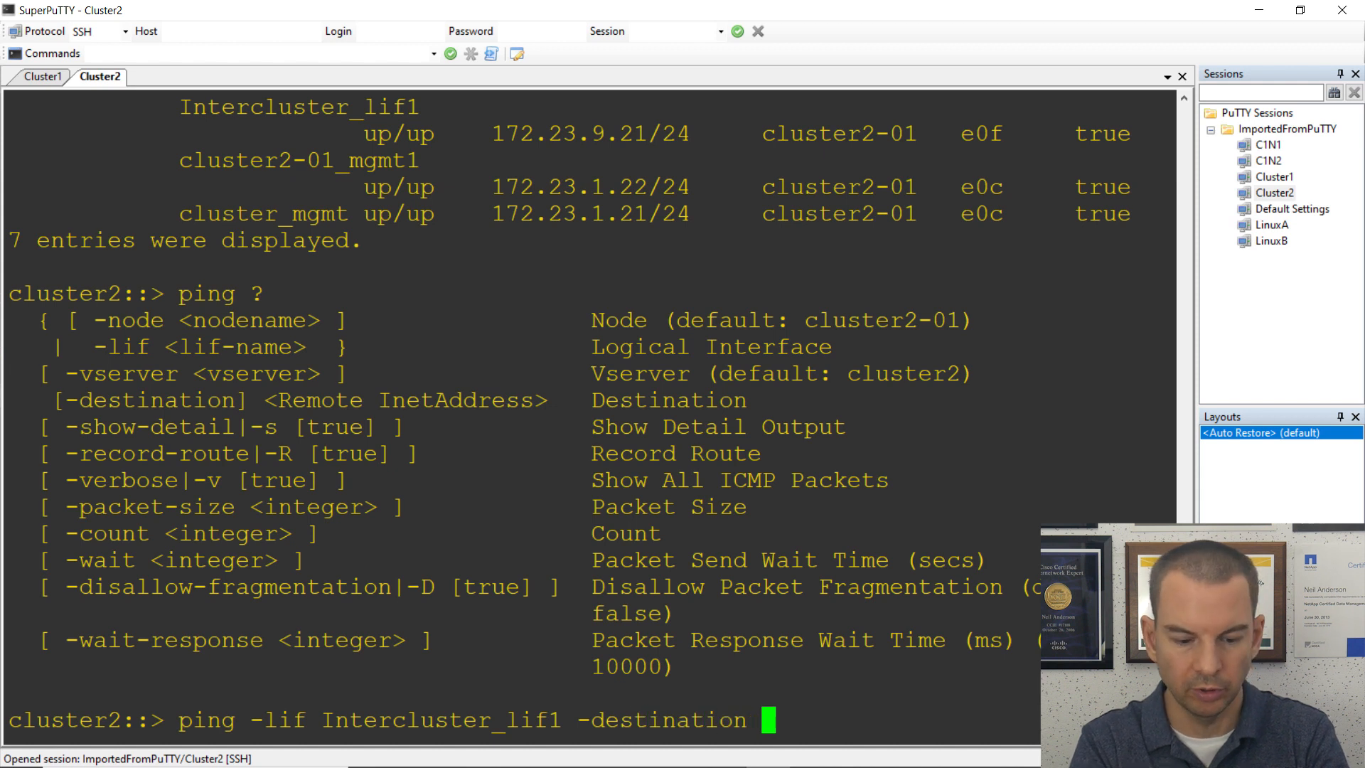
pyautogui.write(' 172.23.')
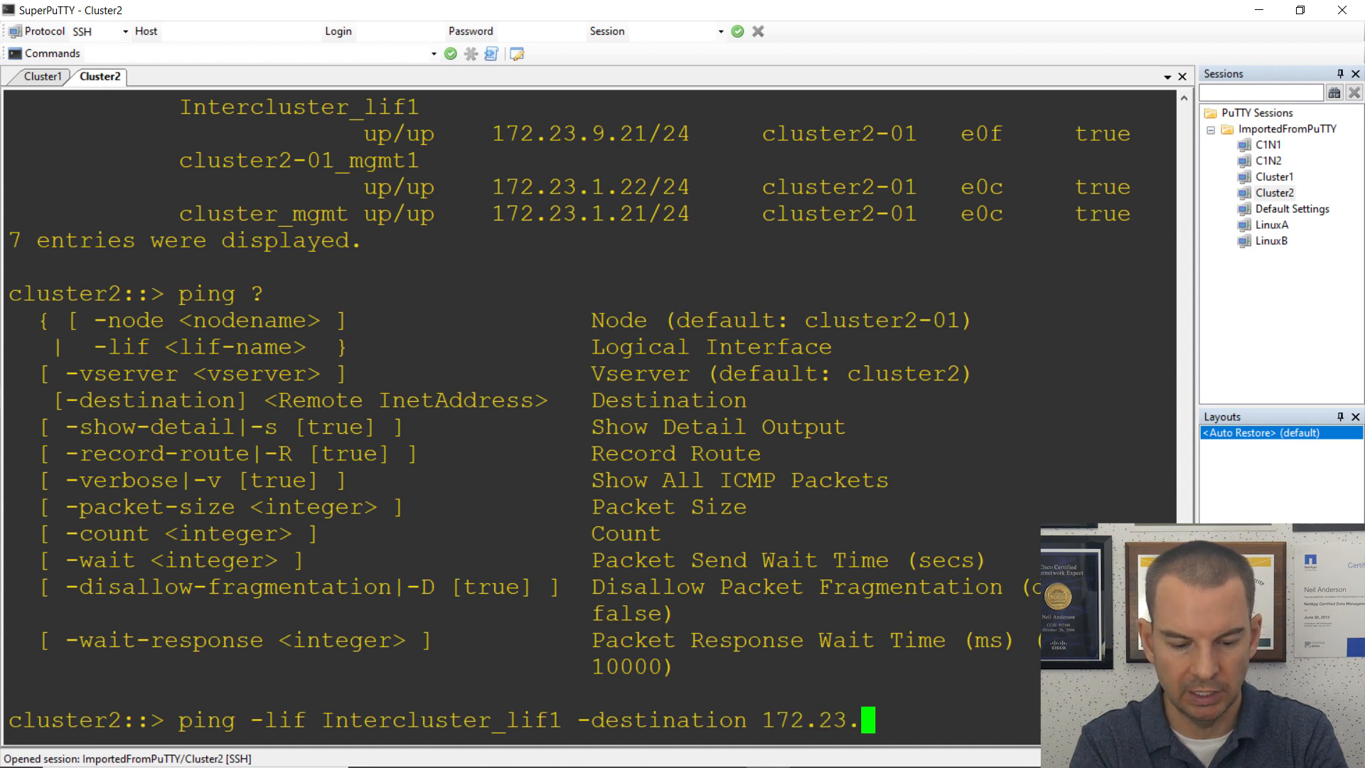
pyautogui.write('7.21')
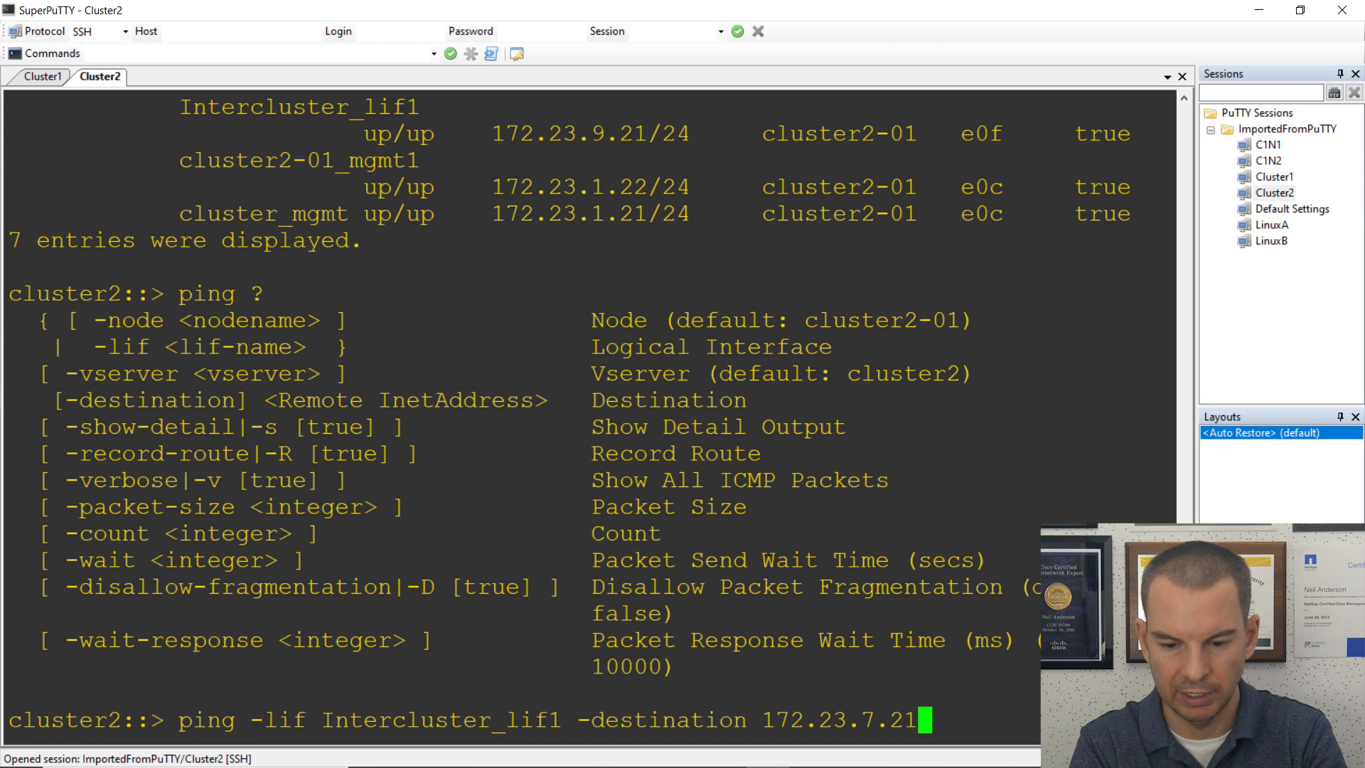
pyautogui.press('Return')
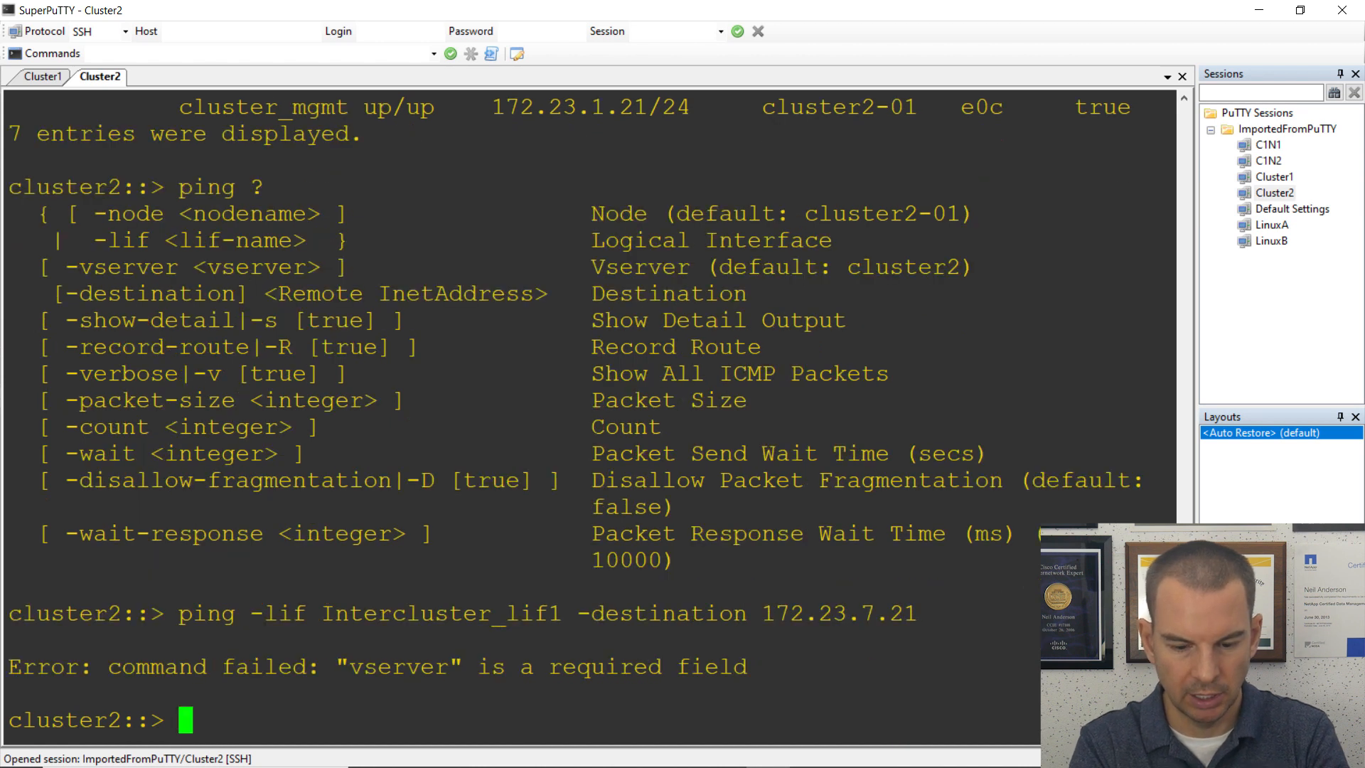
# Rerun the ping from Intercluster_lif1 to 172.23.7.21 with -vserver cluster2 added, and highlight the reply line.
pyautogui.press('Up')
pyautogui.press('Left')
pyautogui.press('Left')
pyautogui.press('Left')
pyautogui.press('Left')
pyautogui.press('Left')
pyautogui.press('Left')
pyautogui.press('Left')
pyautogui.press('Left')
pyautogui.press('Left')
pyautogui.press('Left')
pyautogui.press('Left')
pyautogui.press('Left')
pyautogui.press('Left')
pyautogui.press('Left')
pyautogui.press('Left')
pyautogui.press('Left')
pyautogui.press('Left')
pyautogui.press('Left')
pyautogui.press('Left')
pyautogui.press('Left')
pyautogui.press('Left')
pyautogui.press('Left')
pyautogui.press('Left')
pyautogui.press('Left')
pyautogui.write('-vserver cluster2')
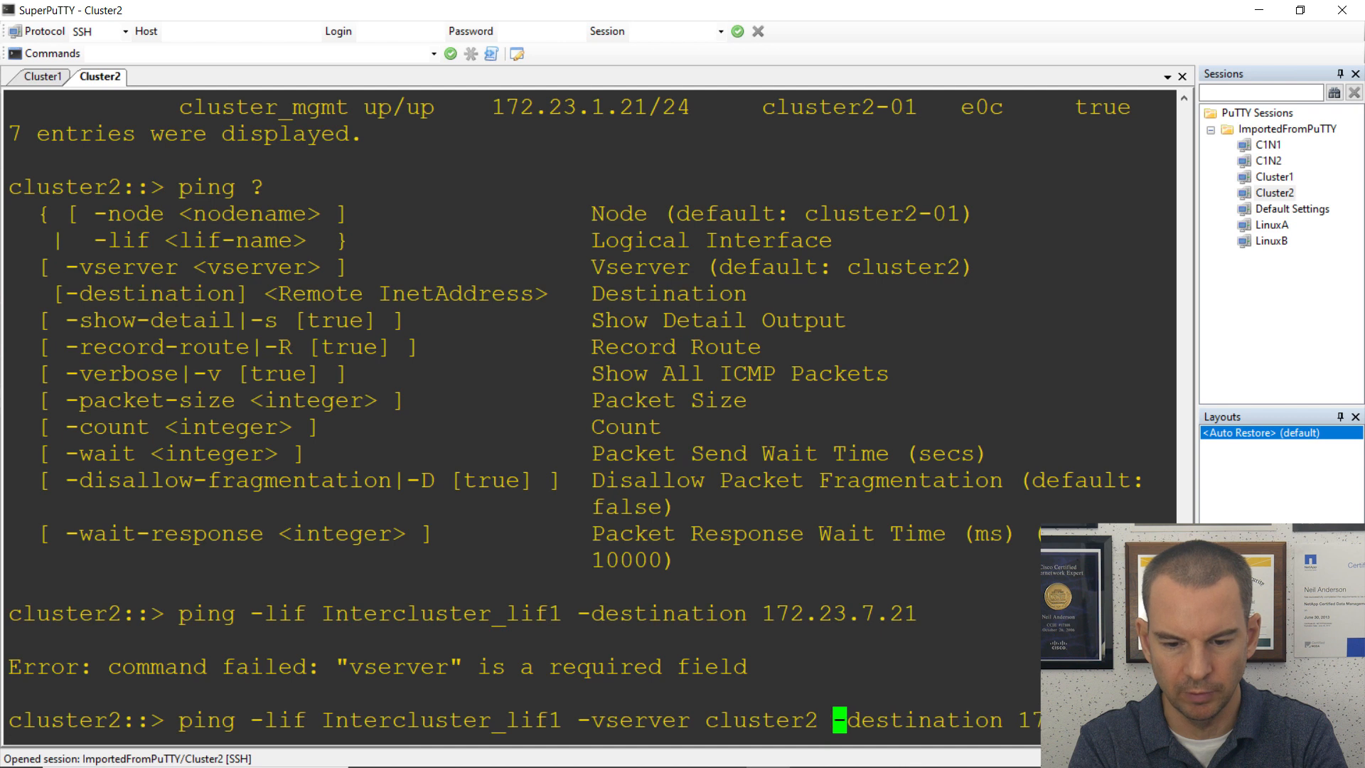
pyautogui.press('Return')
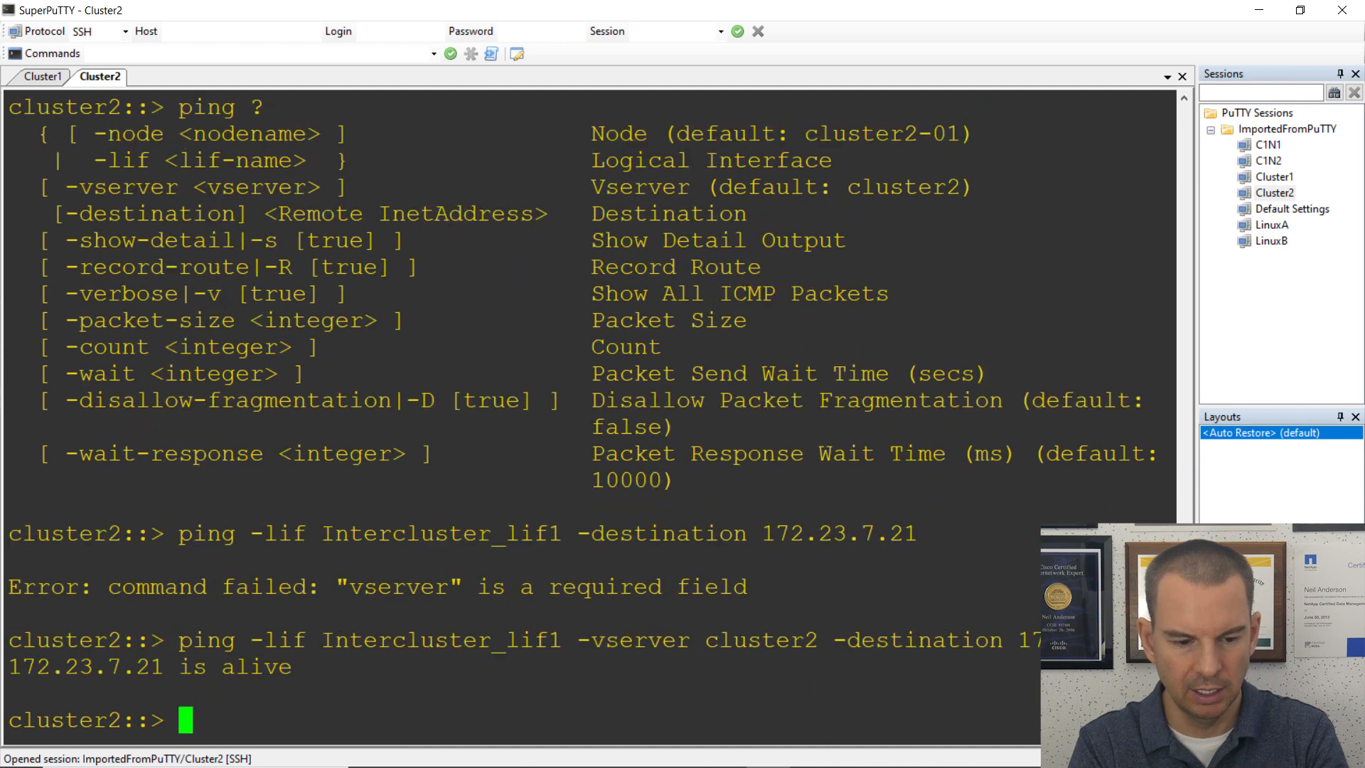
pyautogui.moveTo(298, 668); pyautogui.dragTo(54, 681)
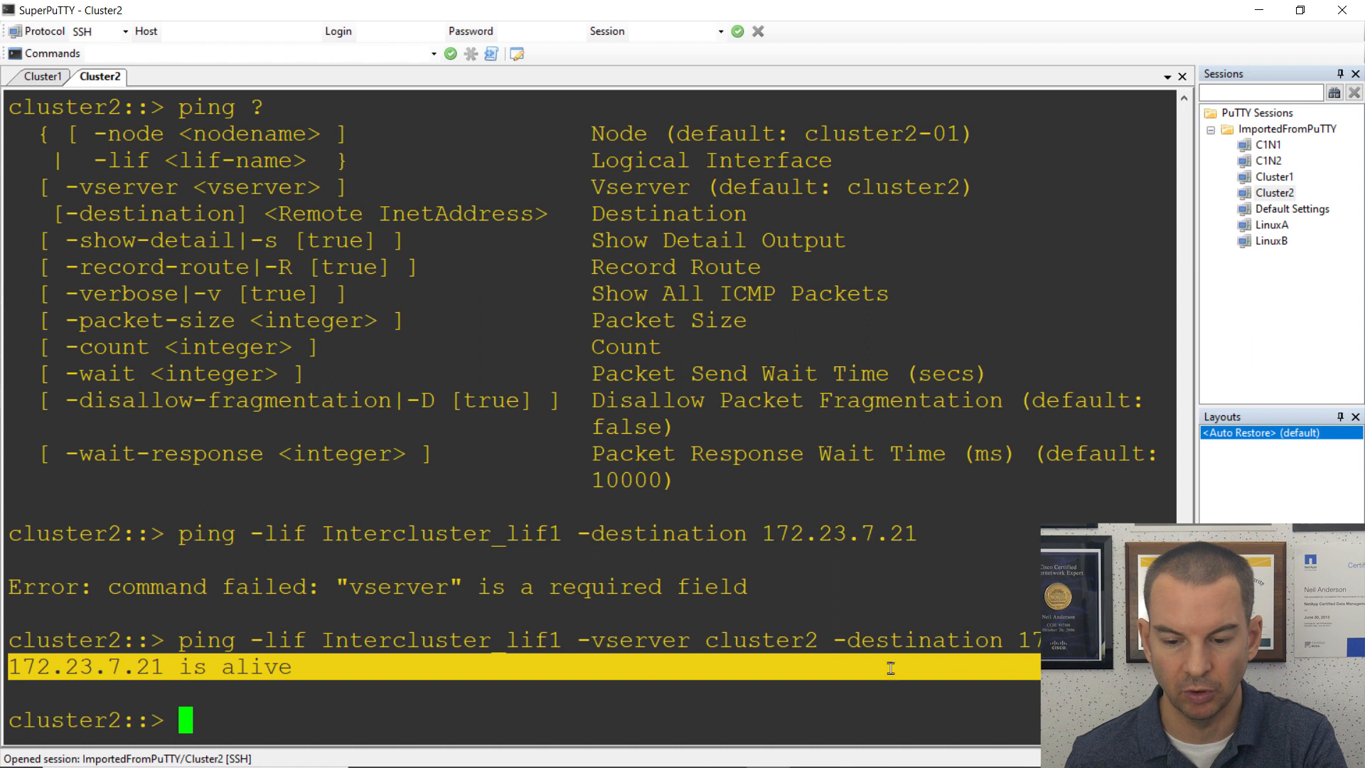
pyautogui.click(1024, 700)
# Ping destination 172.23.7.22 from Intercluster_lif1 on vserver cluster2.
pyautogui.press('Up')
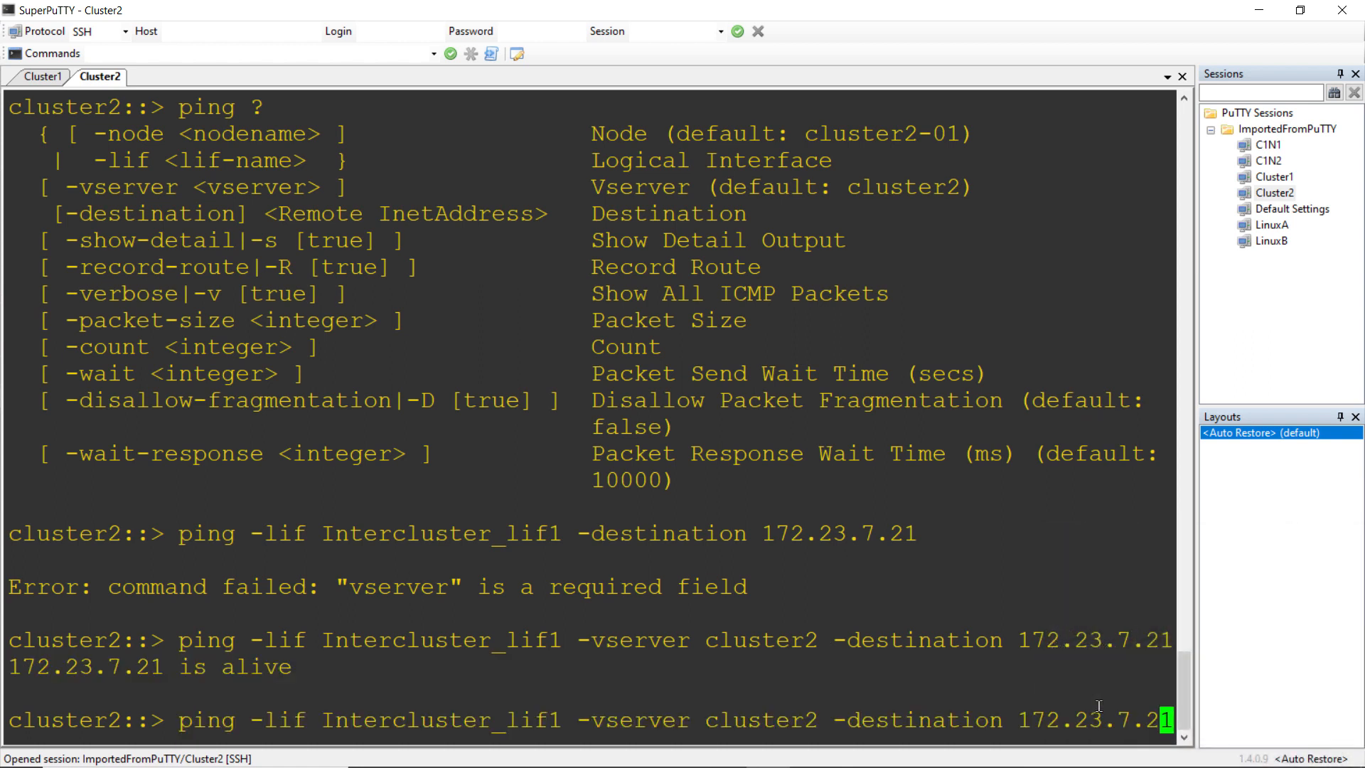
pyautogui.press('BackSpace')
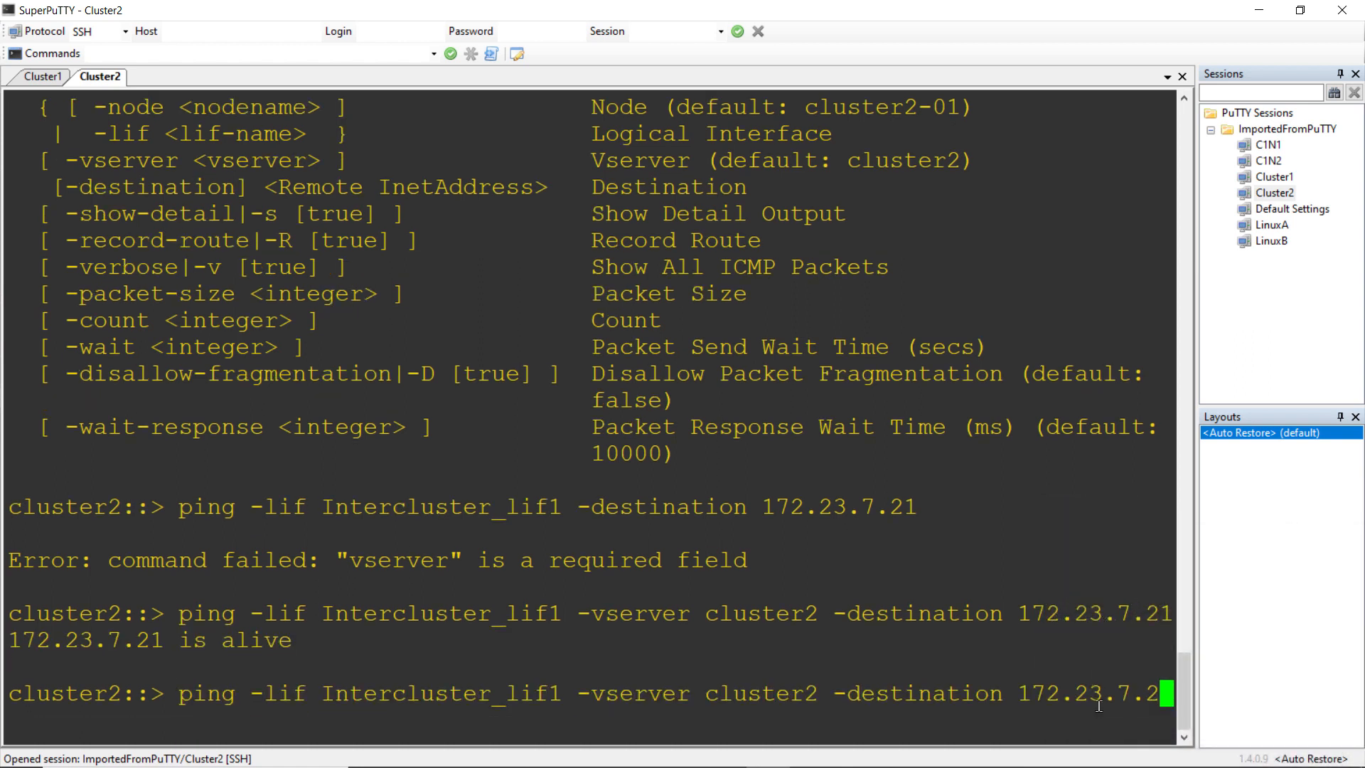
pyautogui.write('2')
pyautogui.press('Return')
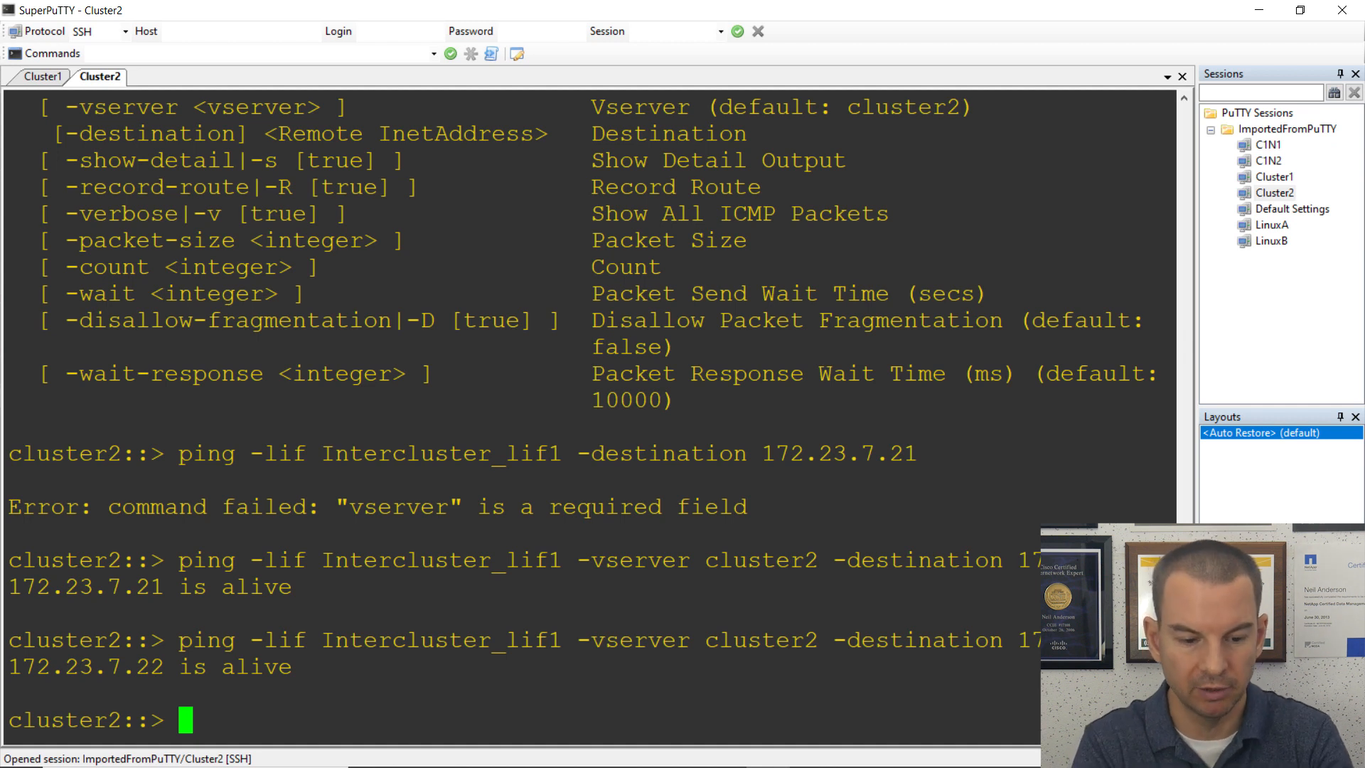
# Try to enable replication throttling on cluster2 by running options with option name replication.throttle.enable.on.
pyautogui.write('options -option')
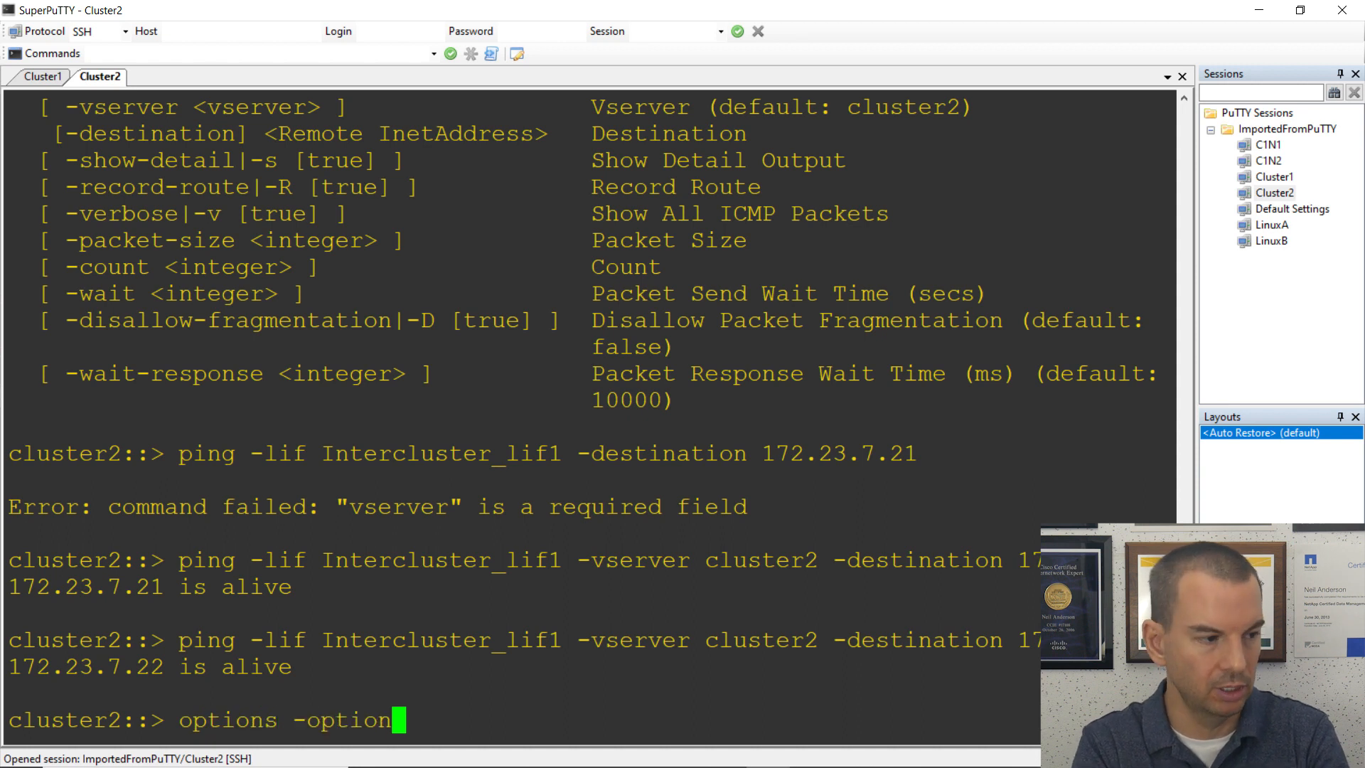
pyautogui.write('-name repl')
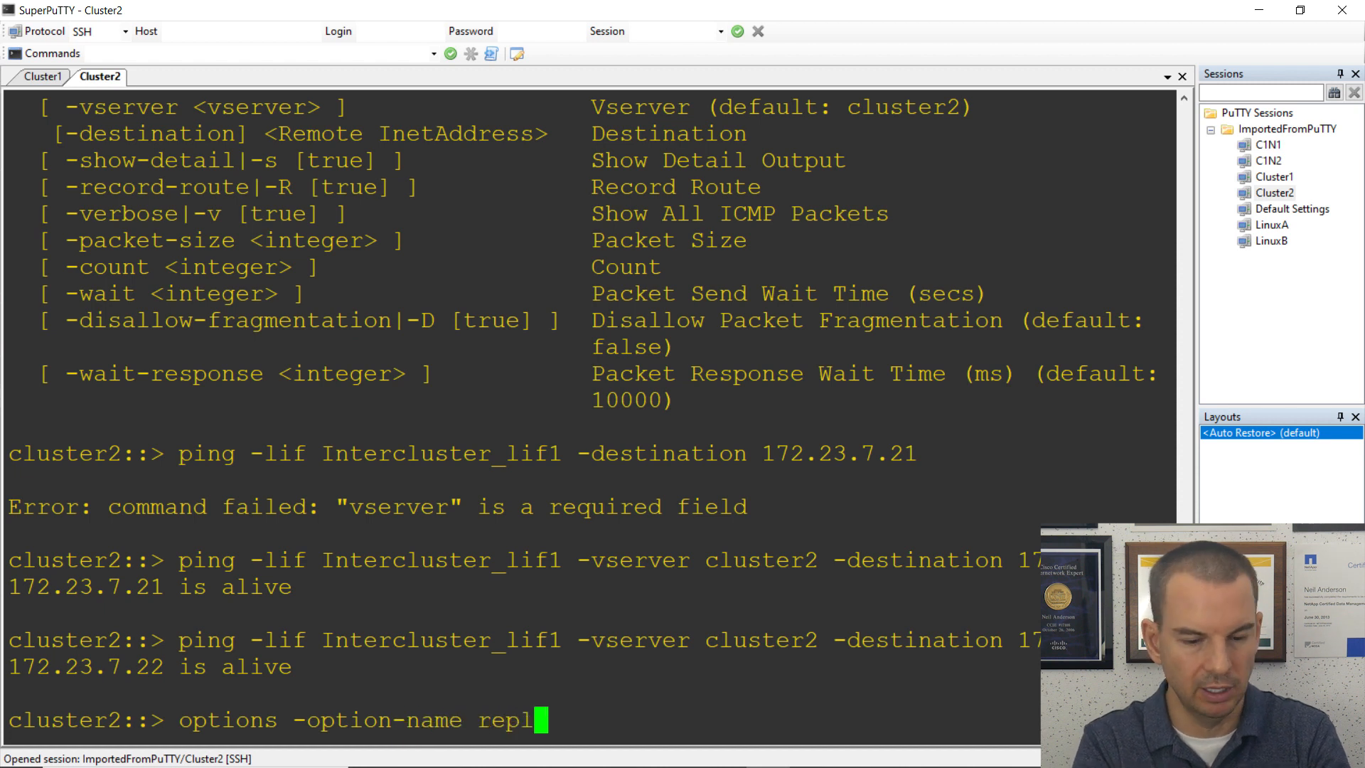
pyautogui.write('ication.thro')
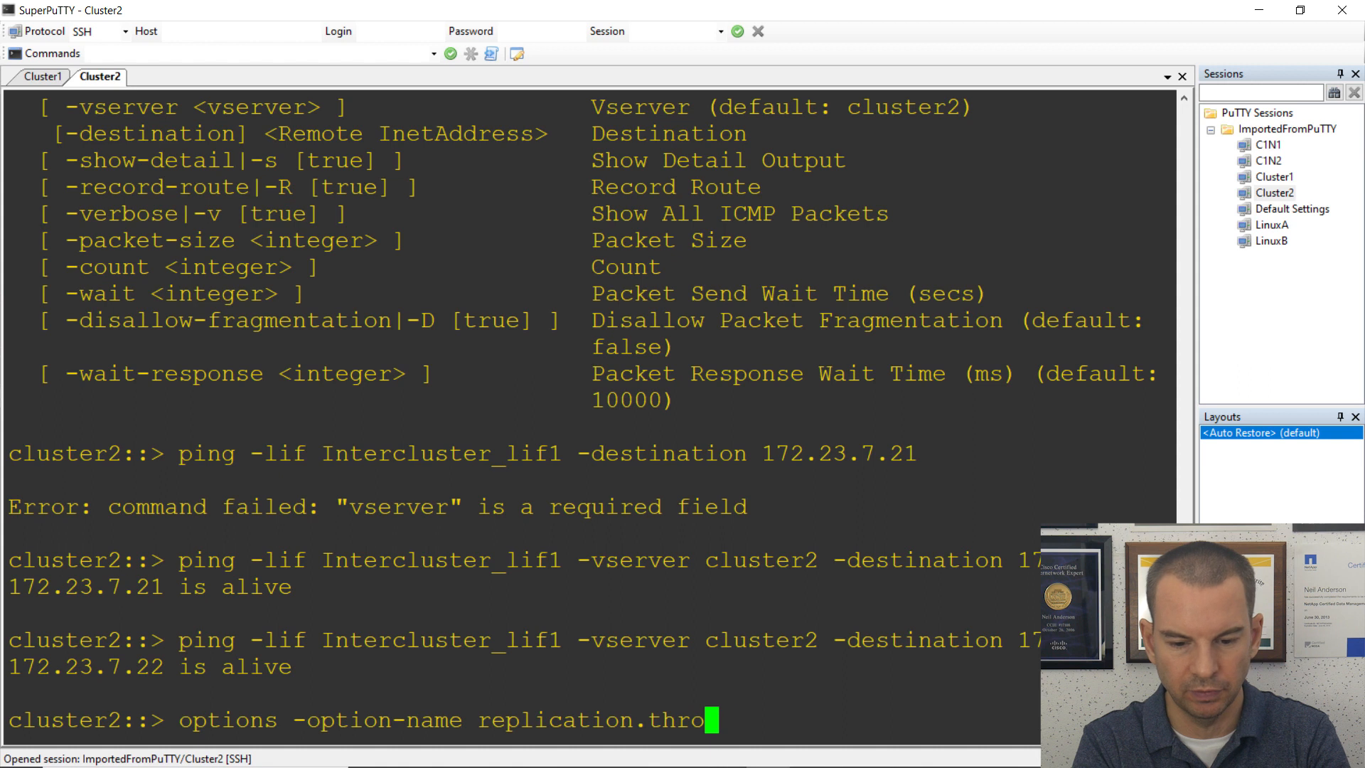
pyautogui.write('ttle.enabl')
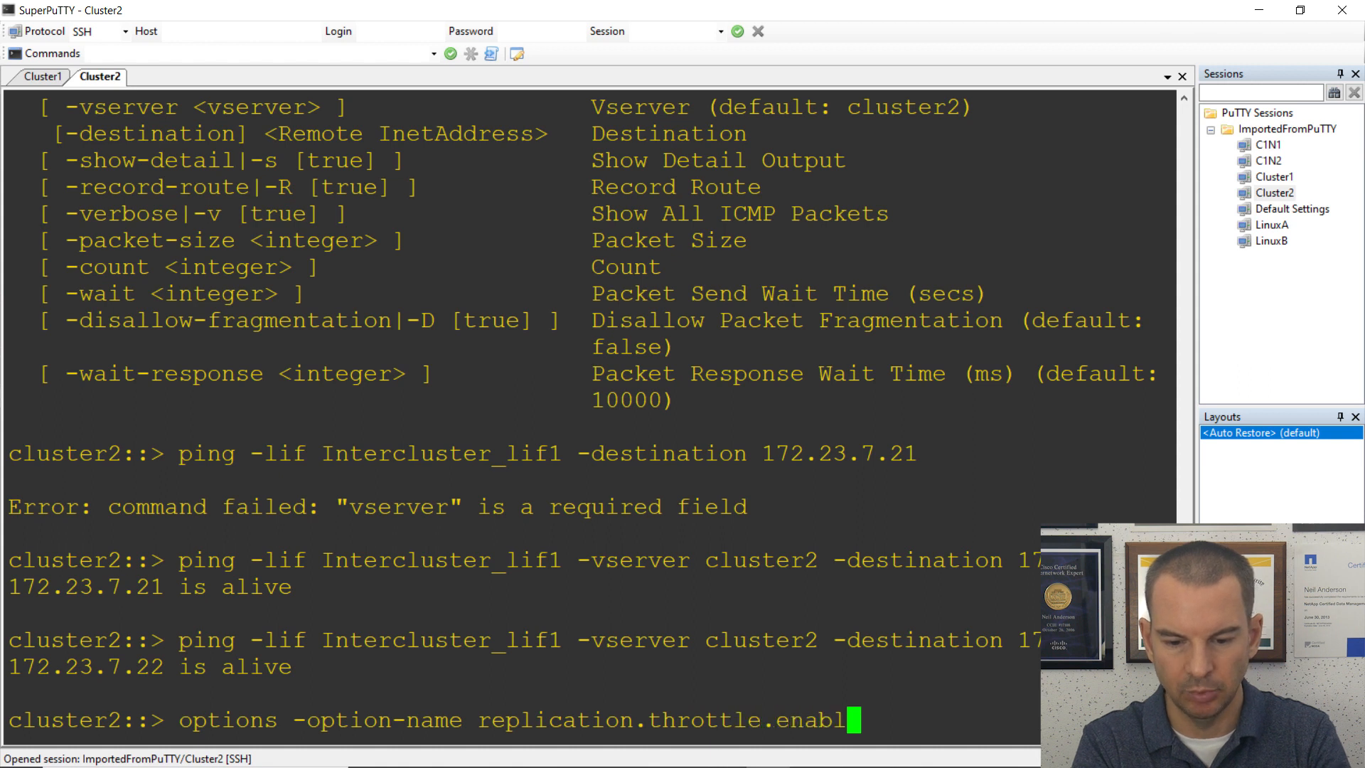
pyautogui.write('e.on')
pyautogui.press('Return')
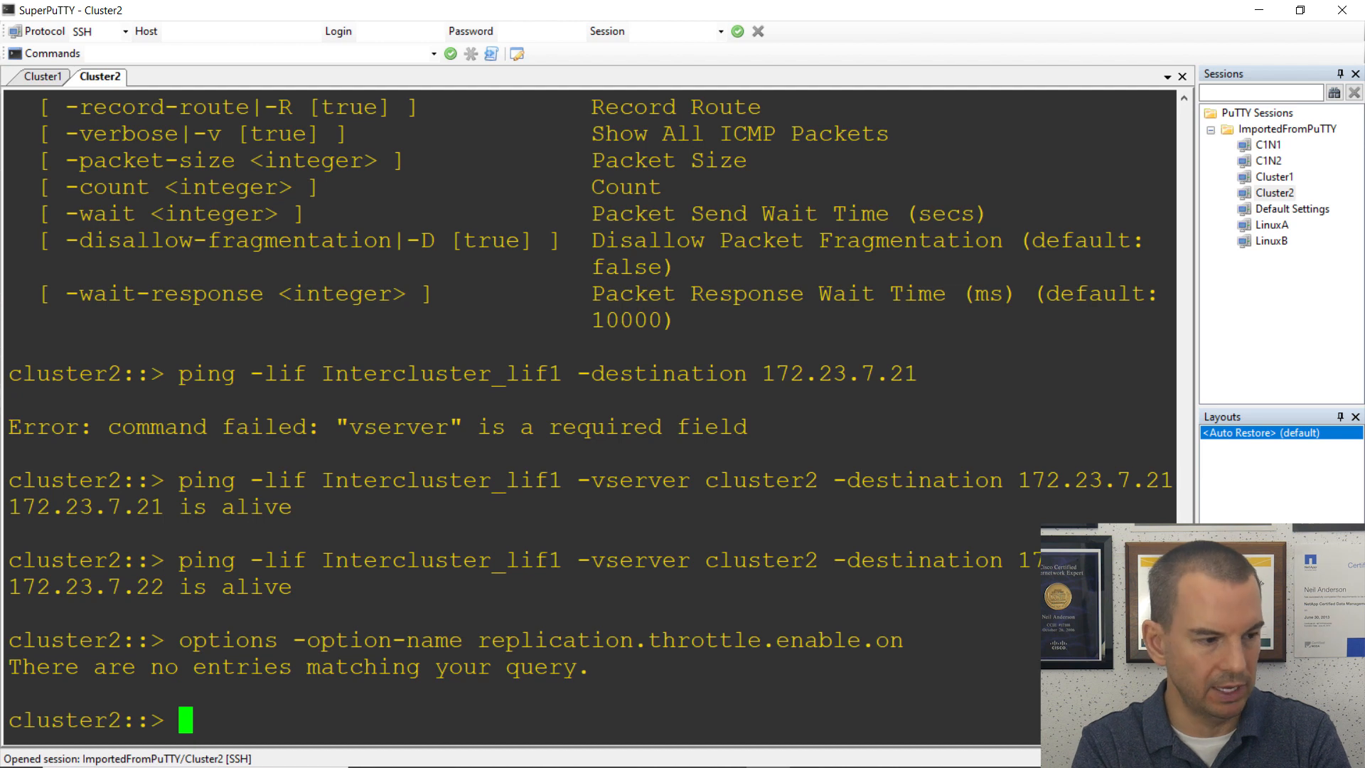
# Correct the previous options command to set replication.throttle.enable to on for cluster2, and run it.
pyautogui.press('Up')
pyautogui.press('BackSpace')
pyautogui.press('BackSpace')
pyautogui.press('BackSpace')
pyautogui.write('on')
pyautogui.press('Return')
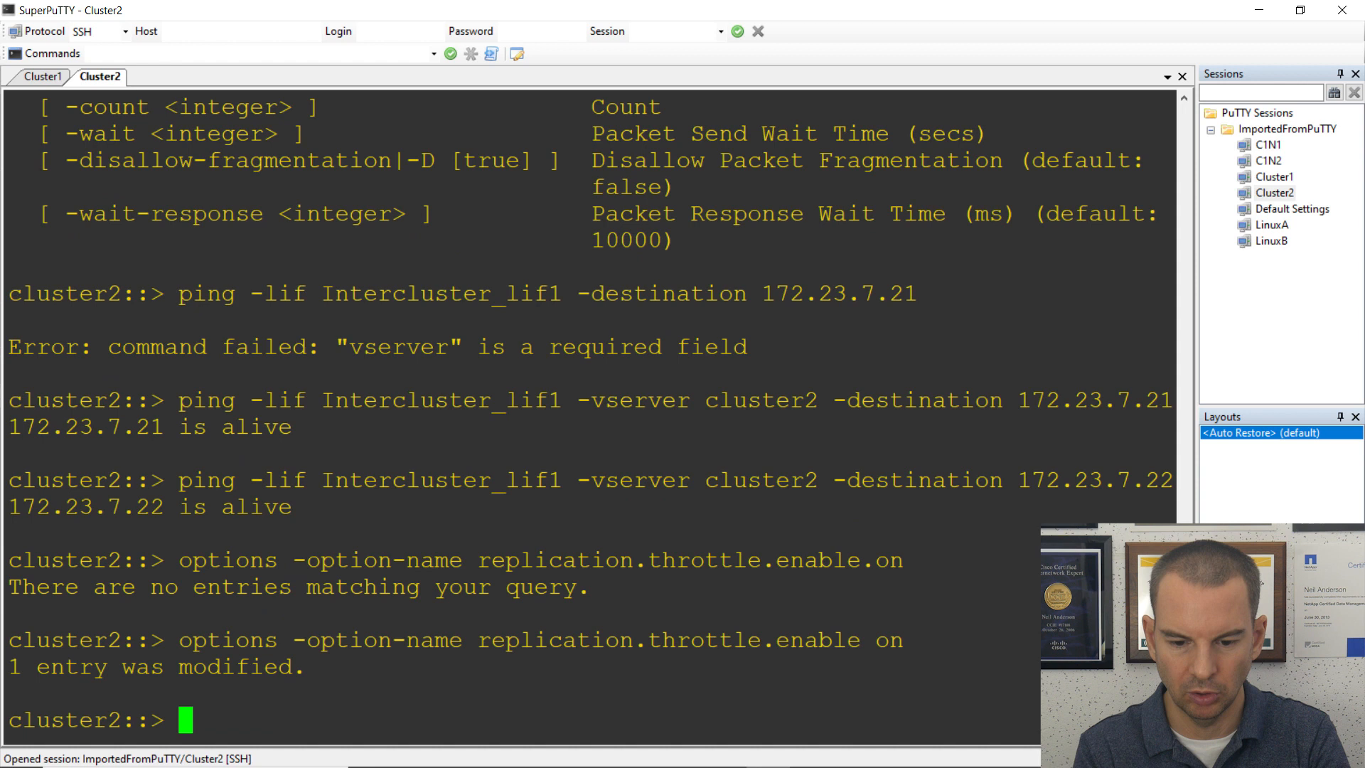
# Set the replication.throttle.outgoing.max_kbs option to 12500 on cluster2.
pyautogui.press('Up')
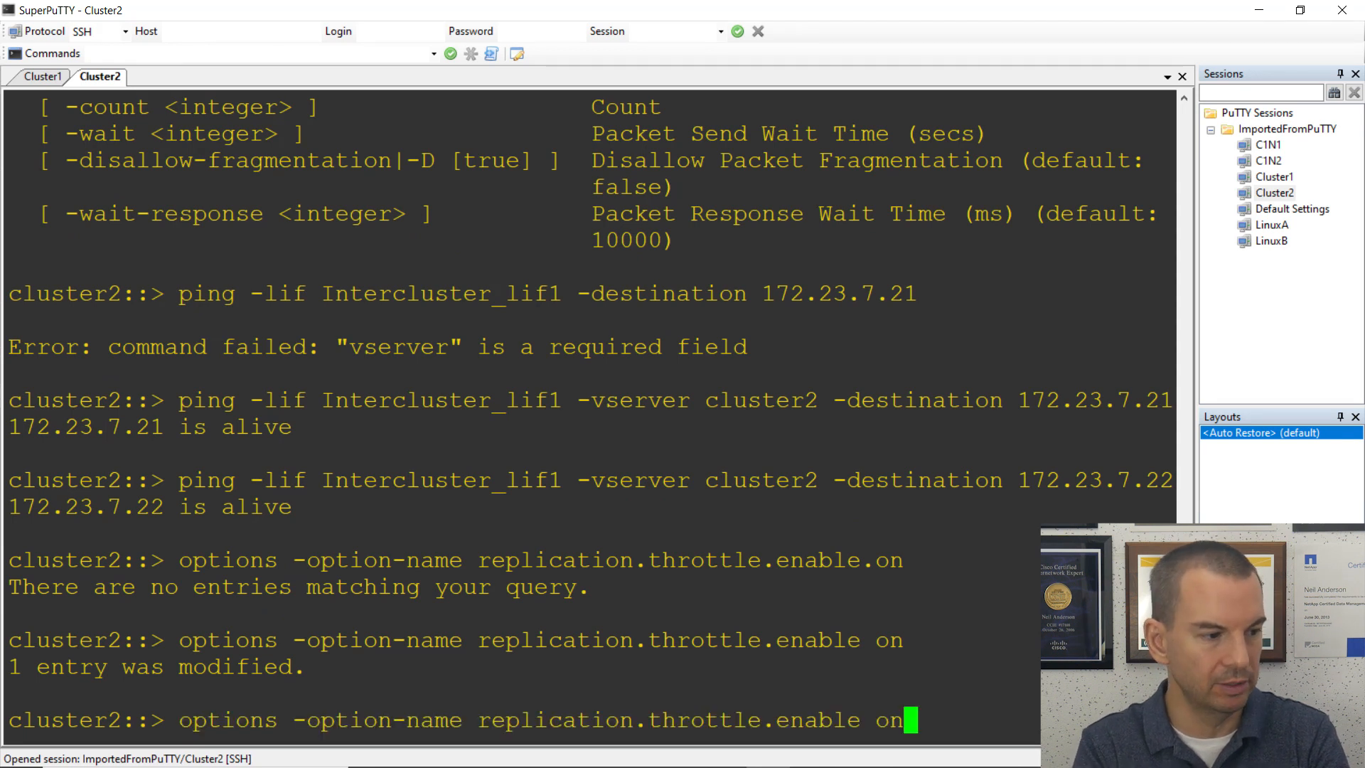
pyautogui.press('BackSpace')
pyautogui.press('BackSpace')
pyautogui.press('BackSpace')
pyautogui.press('BackSpace')
pyautogui.press('BackSpace')
pyautogui.press('BackSpace')
pyautogui.press('BackSpace')
pyautogui.press('BackSpace')
pyautogui.press('BackSpace')
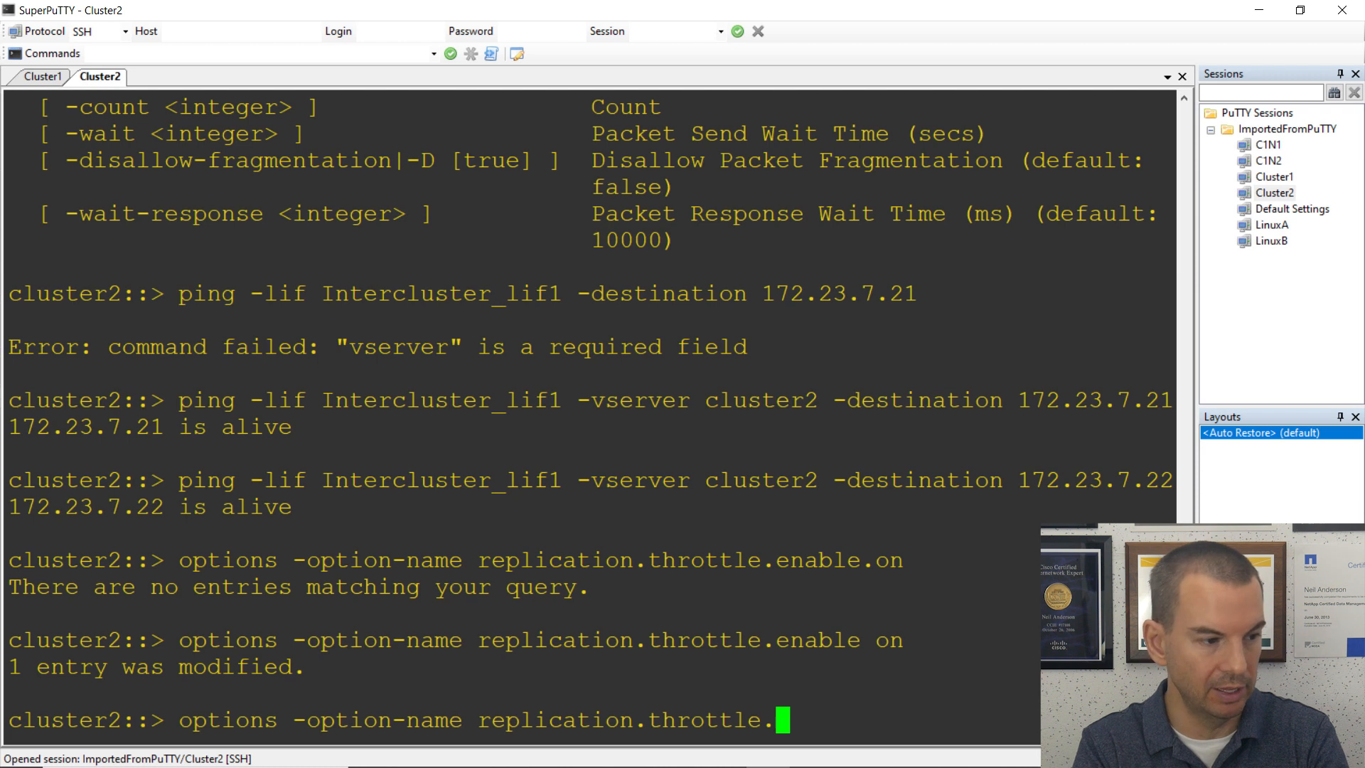
pyautogui.write('out')
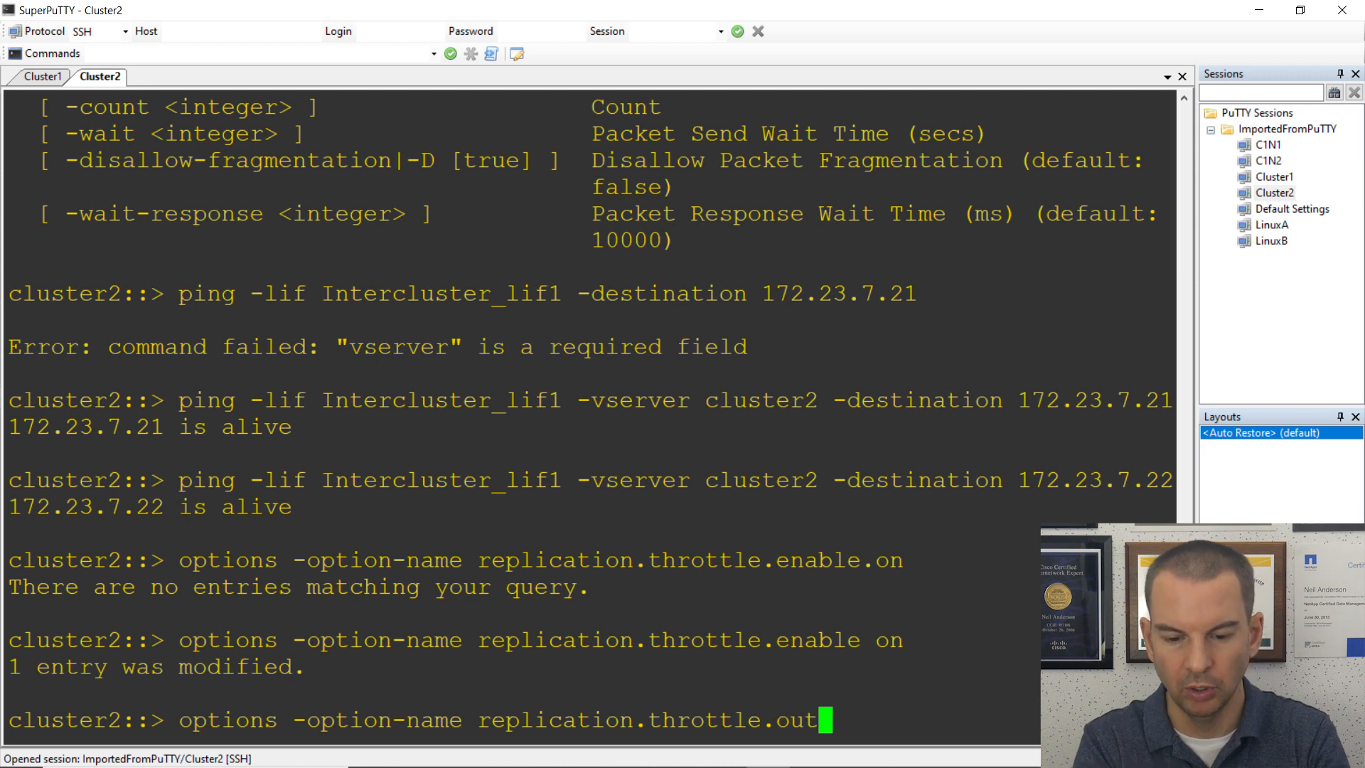
pyautogui.write('going')
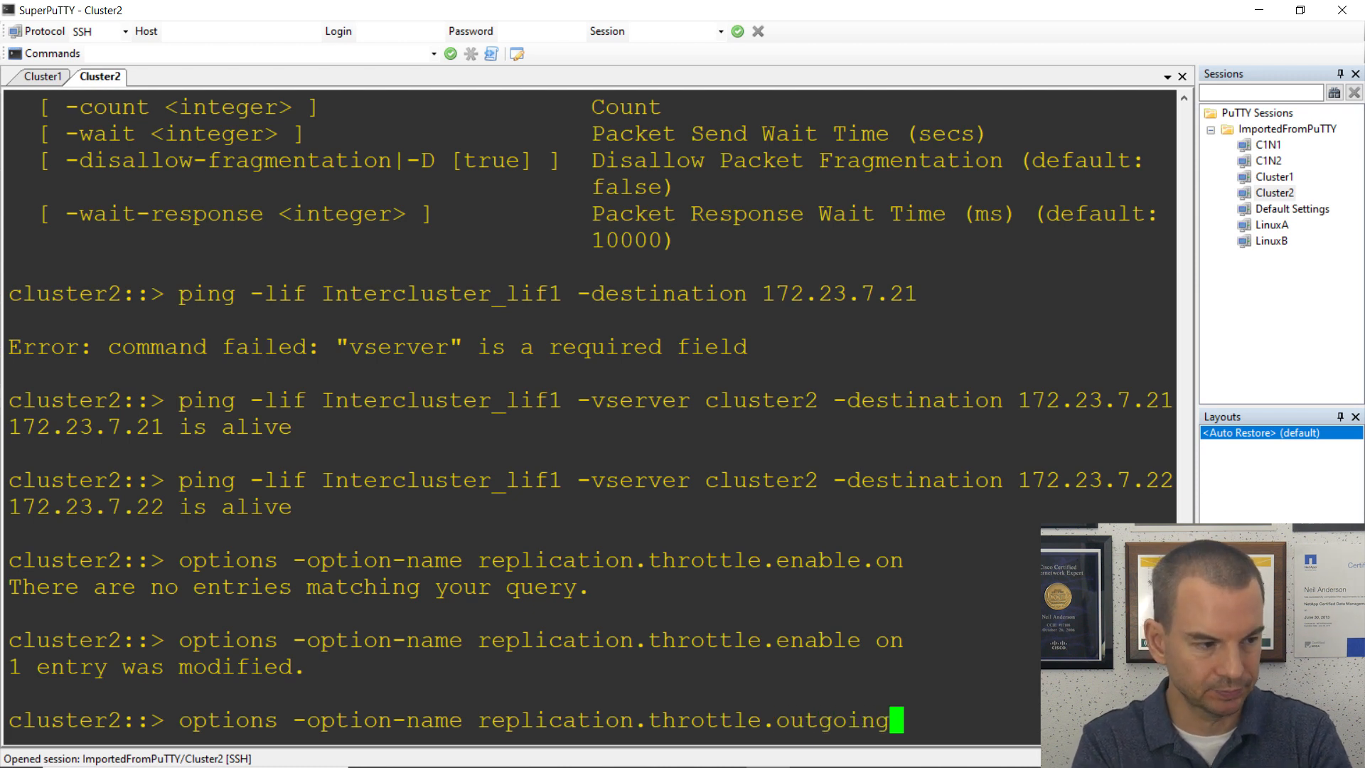
pyautogui.write('.max_')
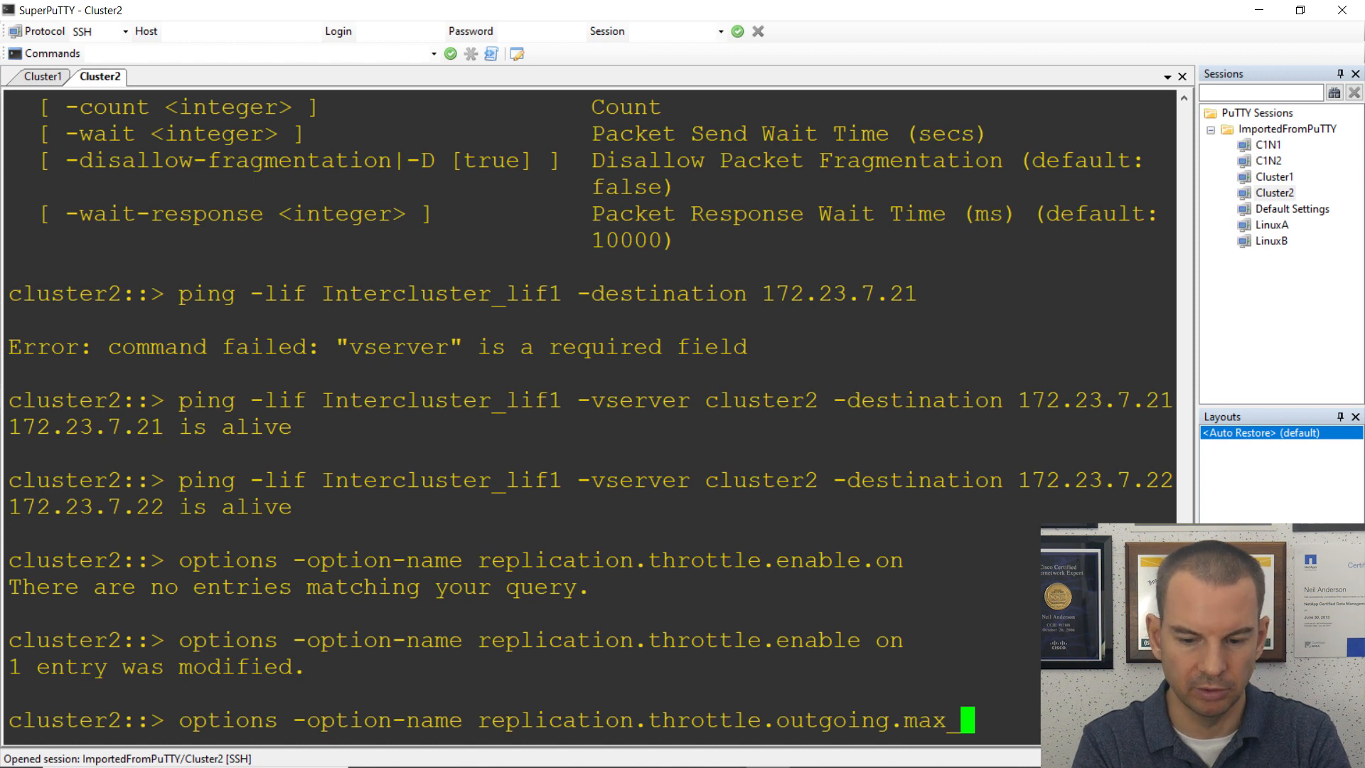
pyautogui.write('kbs 12500')
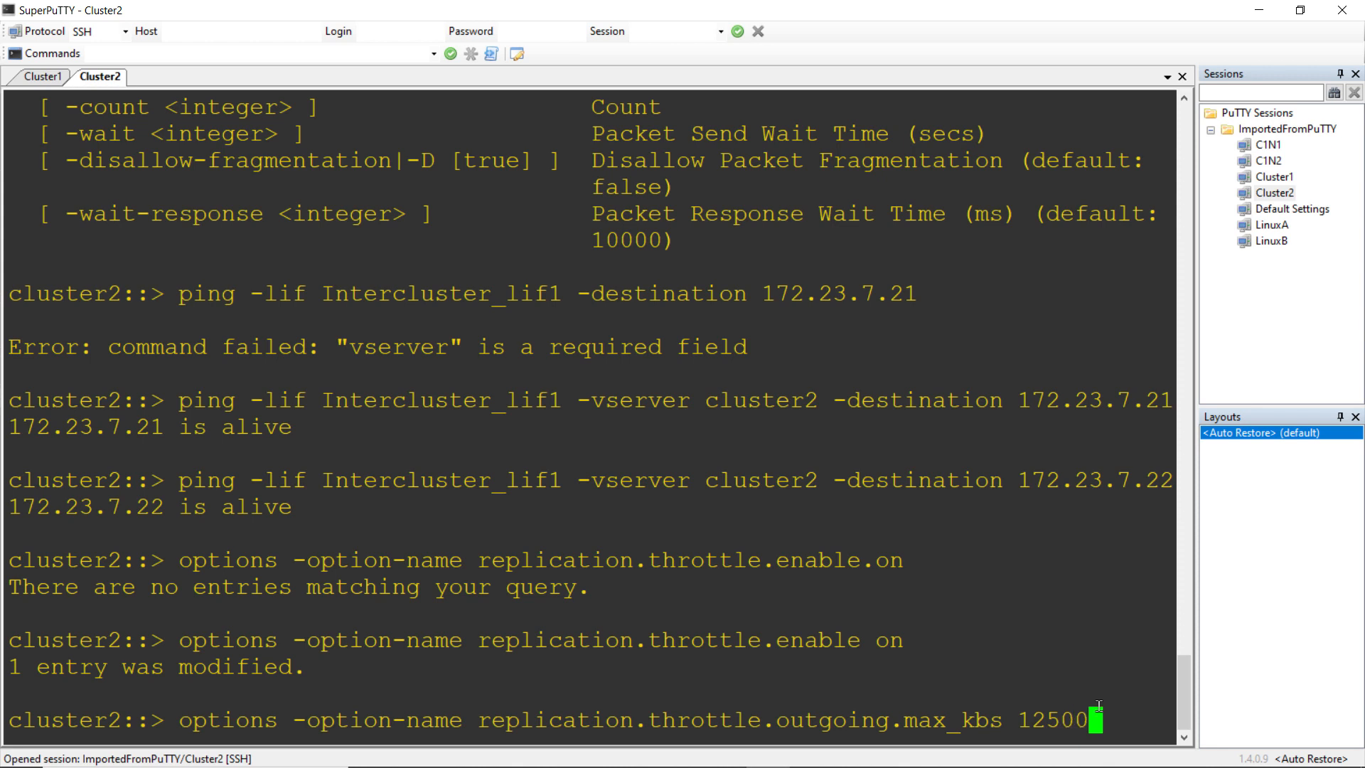
pyautogui.press('Return')
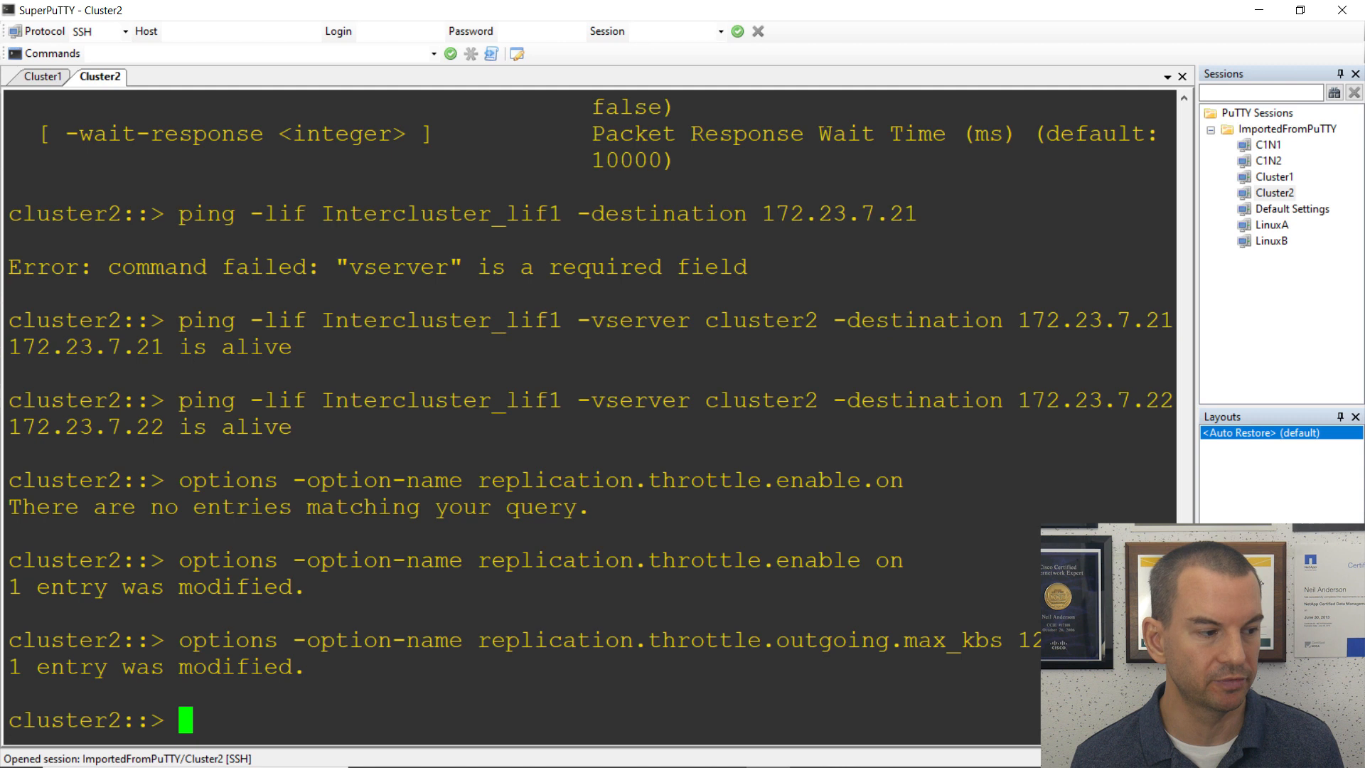
# Run cluster peer create on cluster2 with peer addresses 172.23.7.21 and 172.23.7.22.
pyautogui.write('cluster')
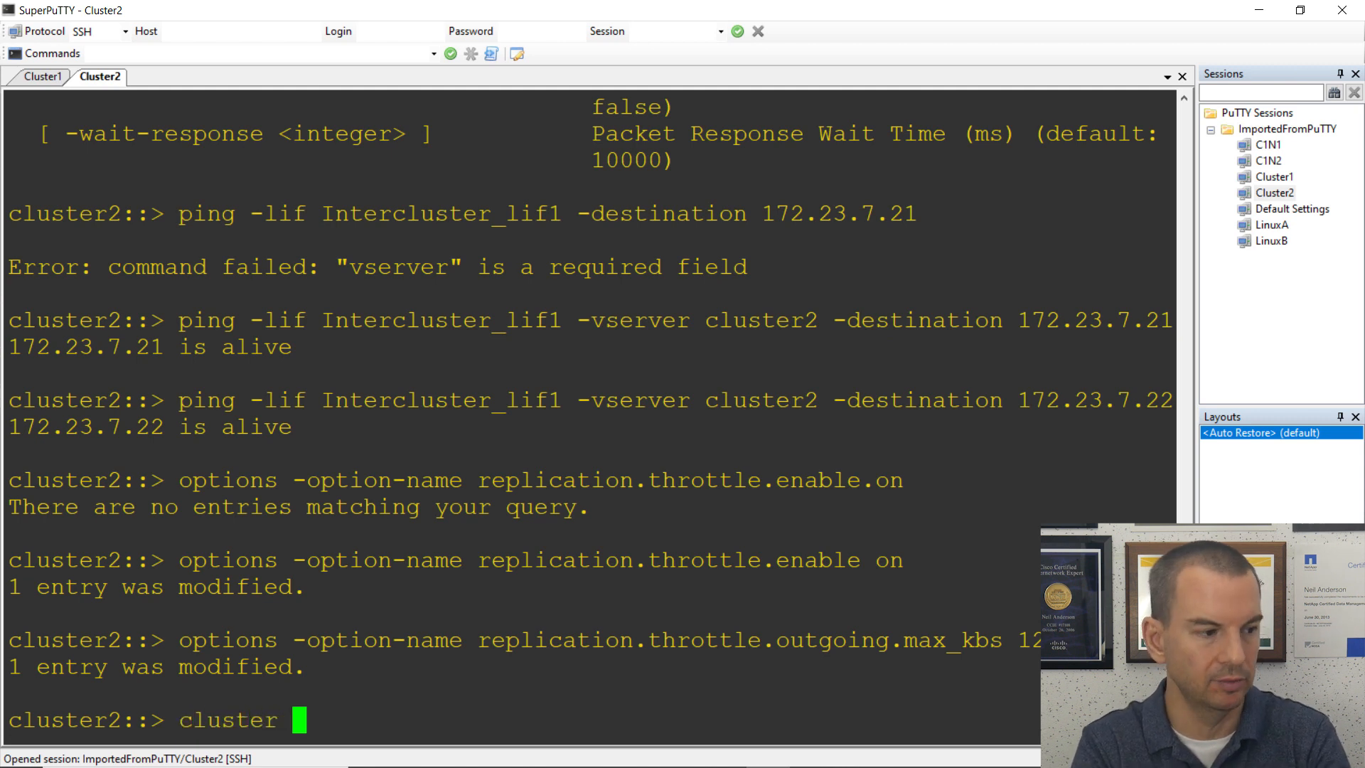
pyautogui.write(' peer c')
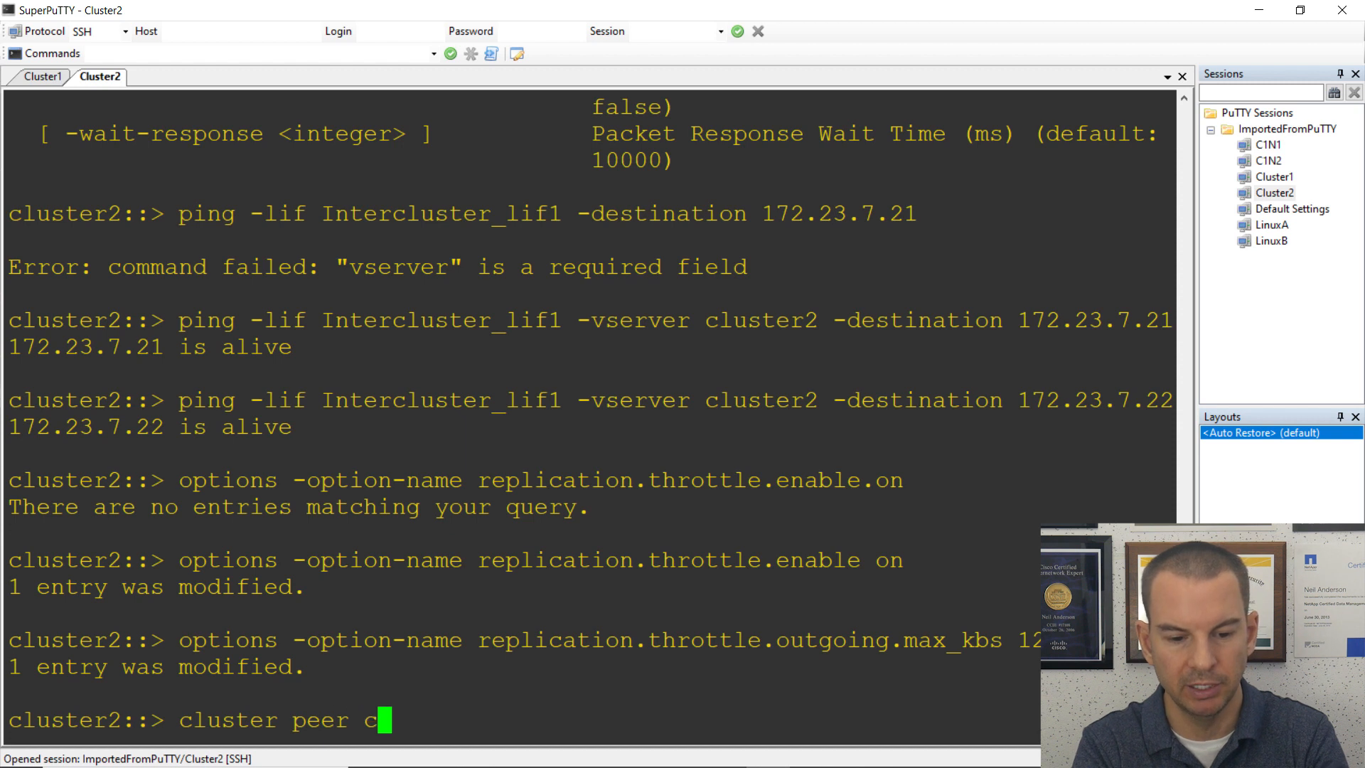
pyautogui.write('reate ')
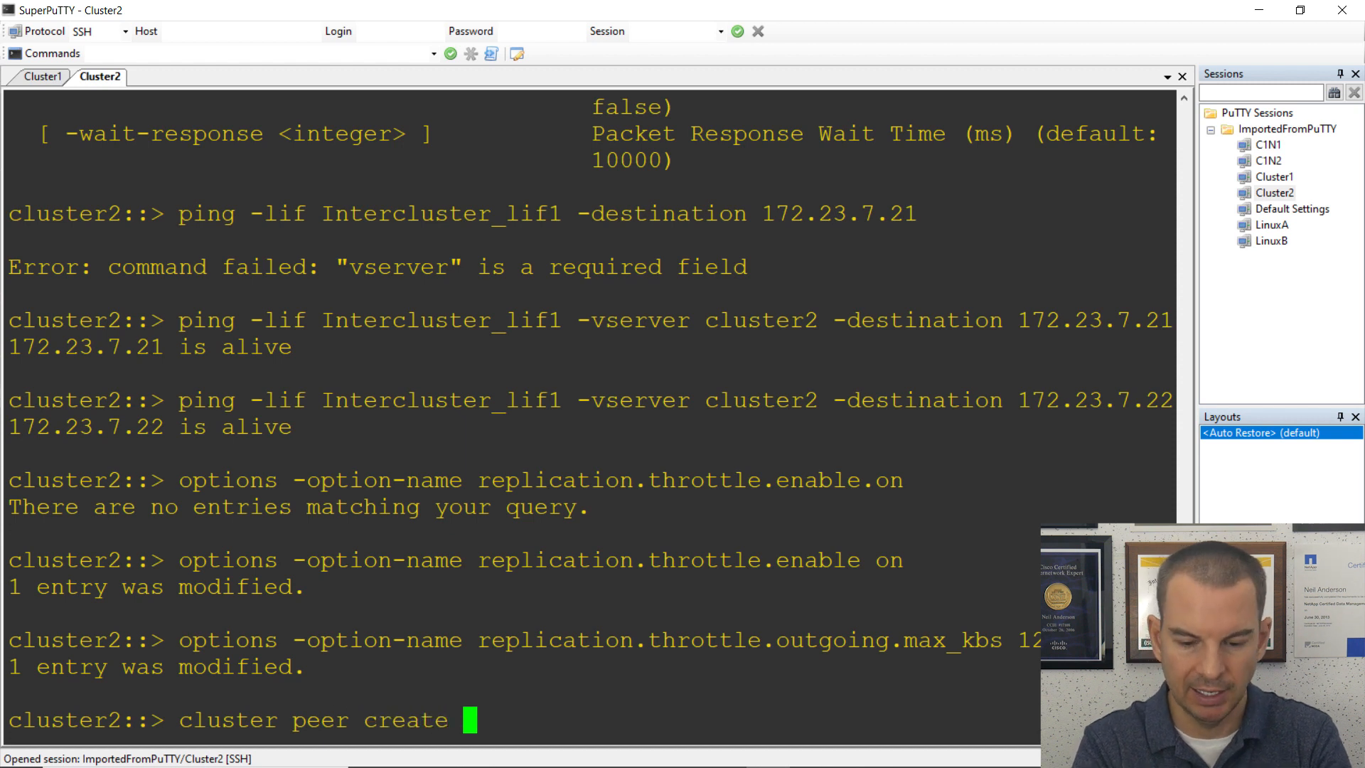
pyautogui.write('-peer-addrs 172')
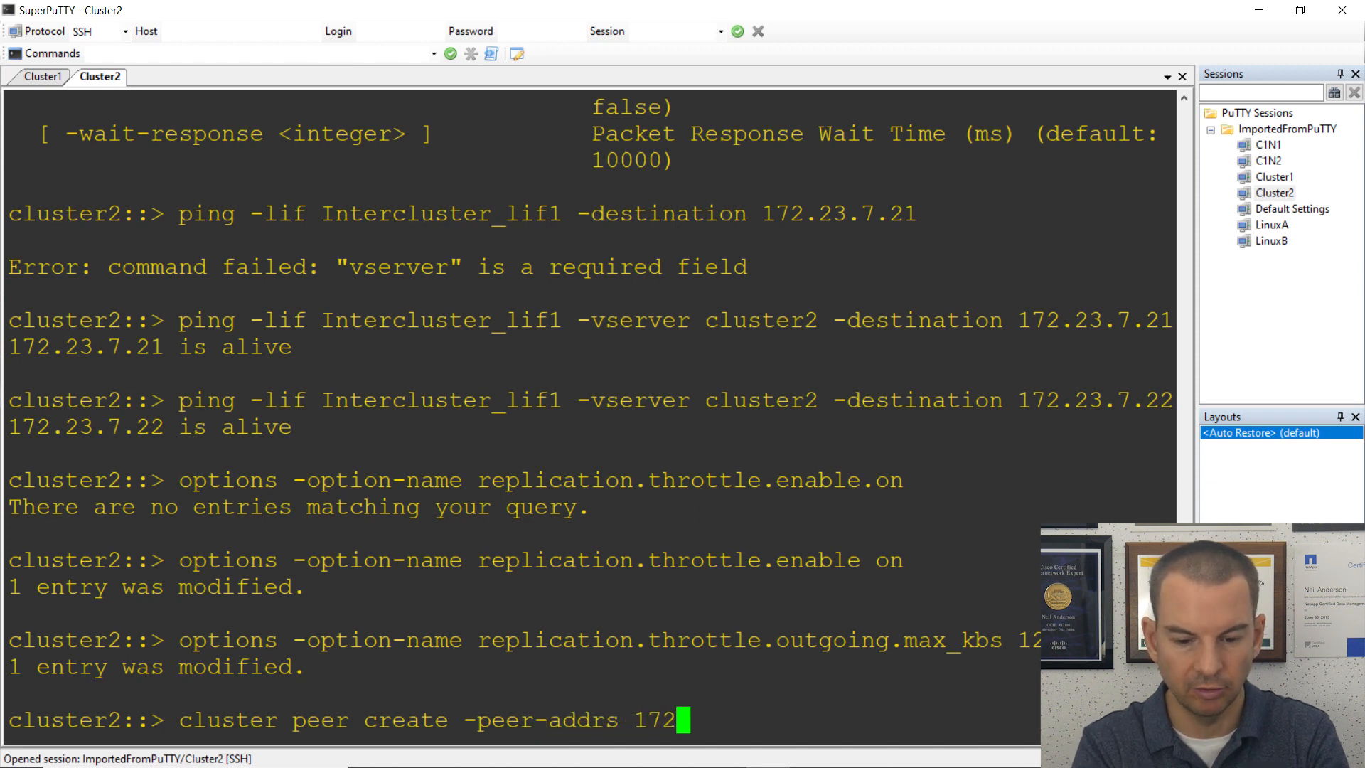
pyautogui.write('.23')
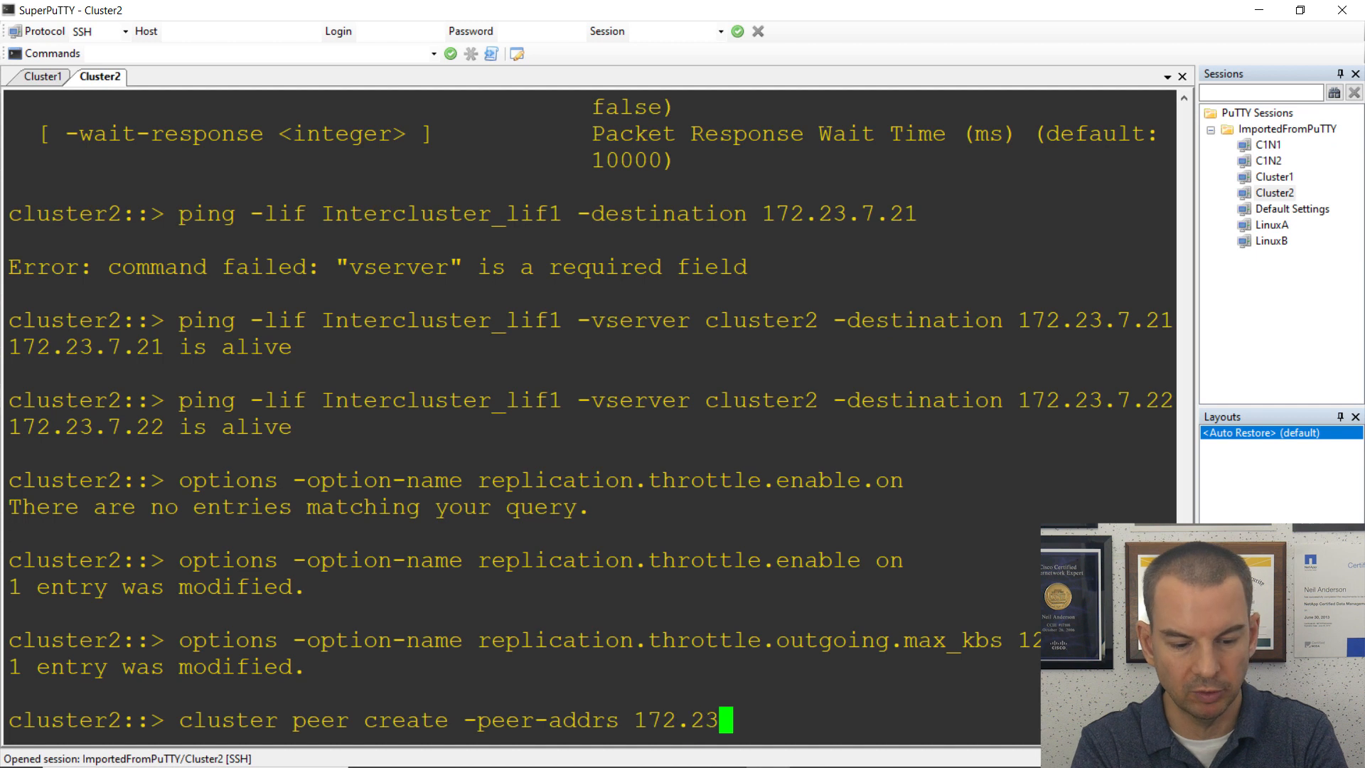
pyautogui.write('.7.2')
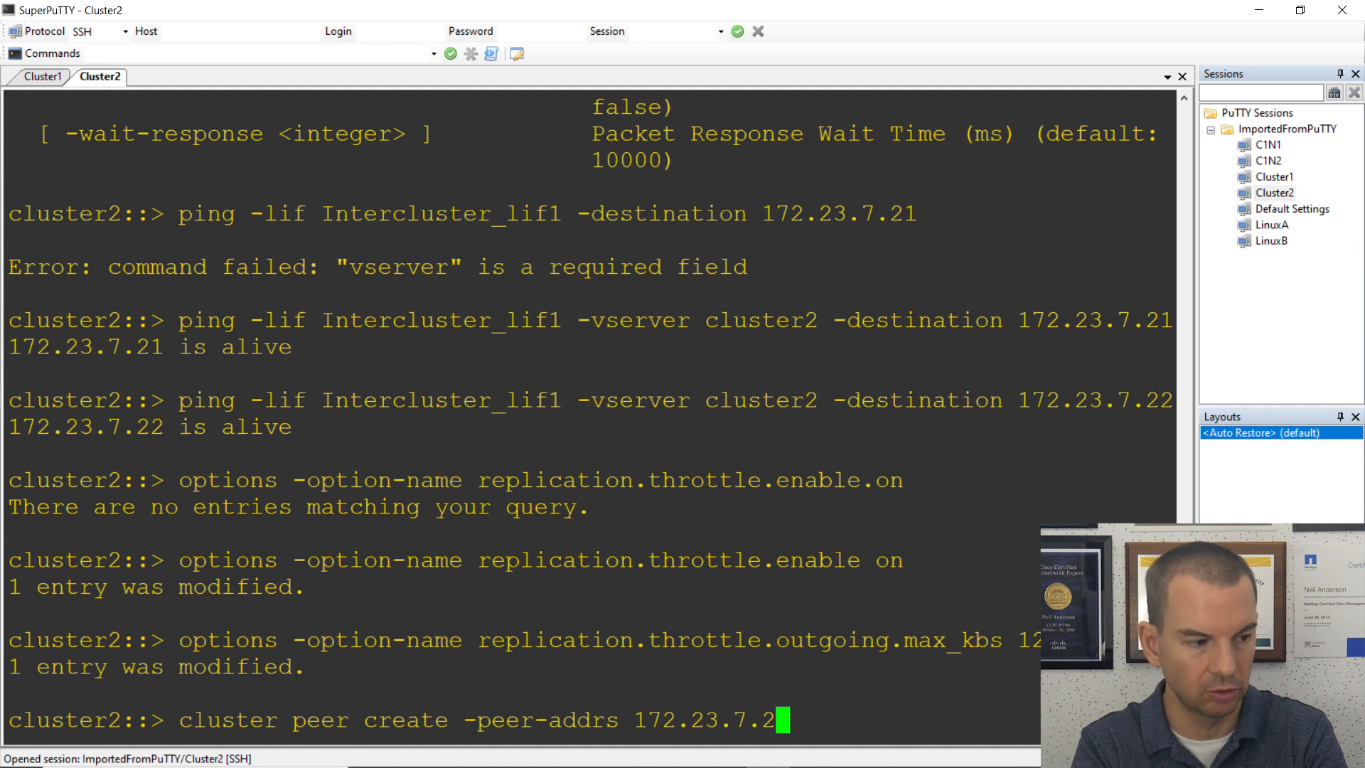
pyautogui.write('1,17')
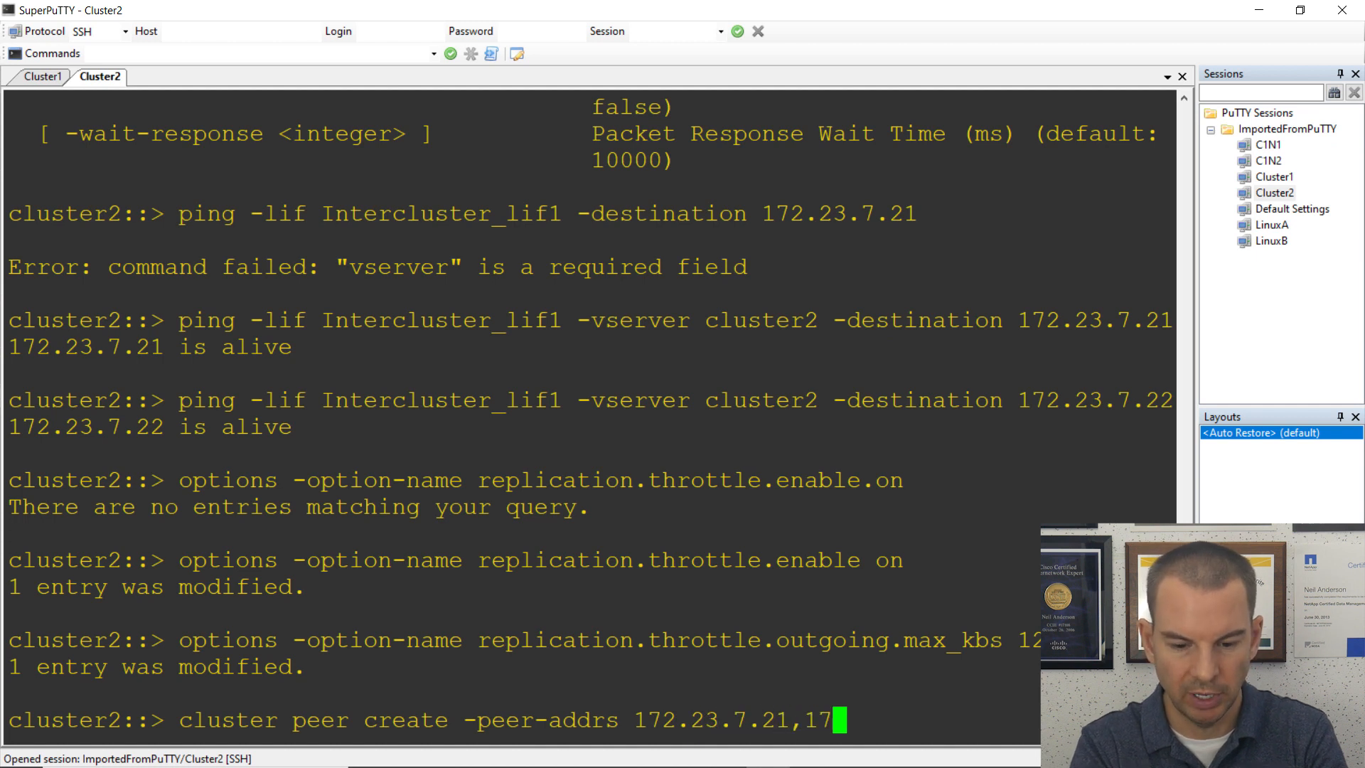
pyautogui.write('2.23.7.22')
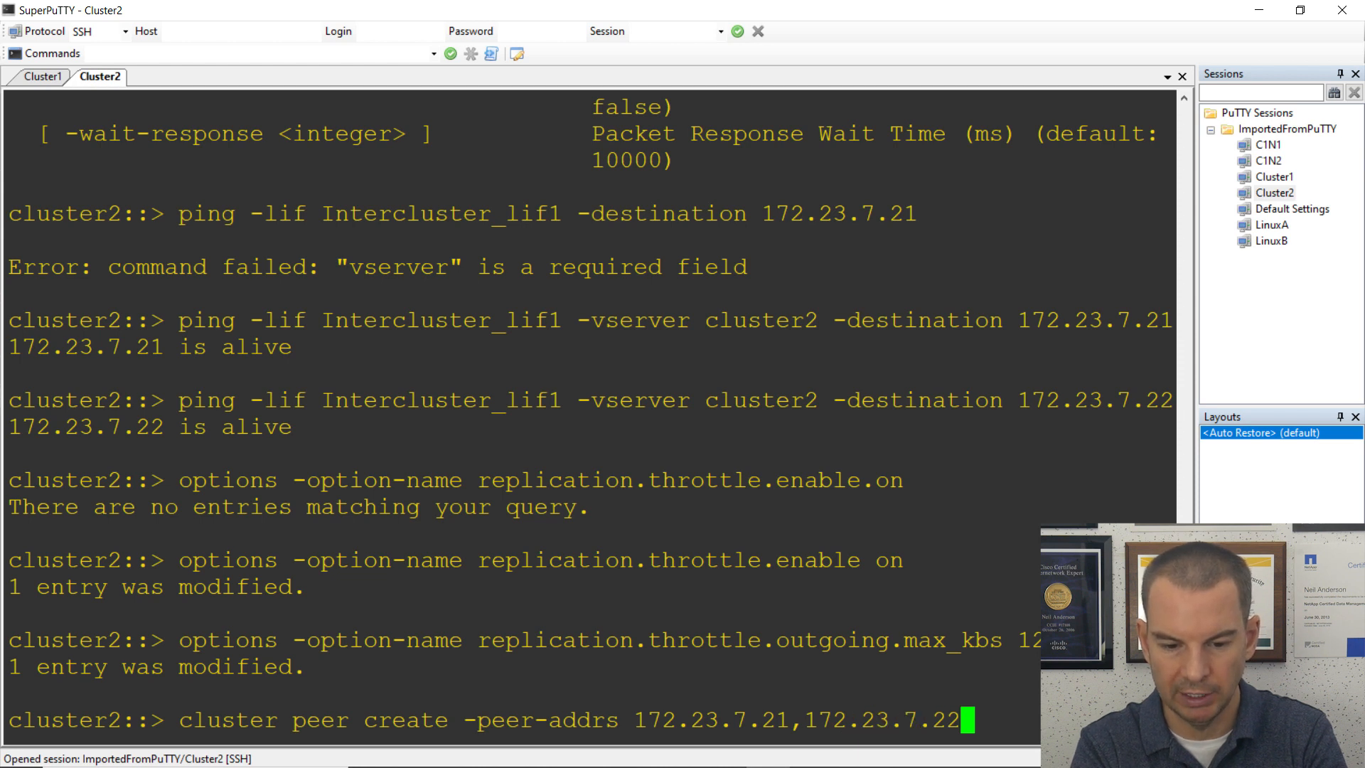
pyautogui.press('Return')
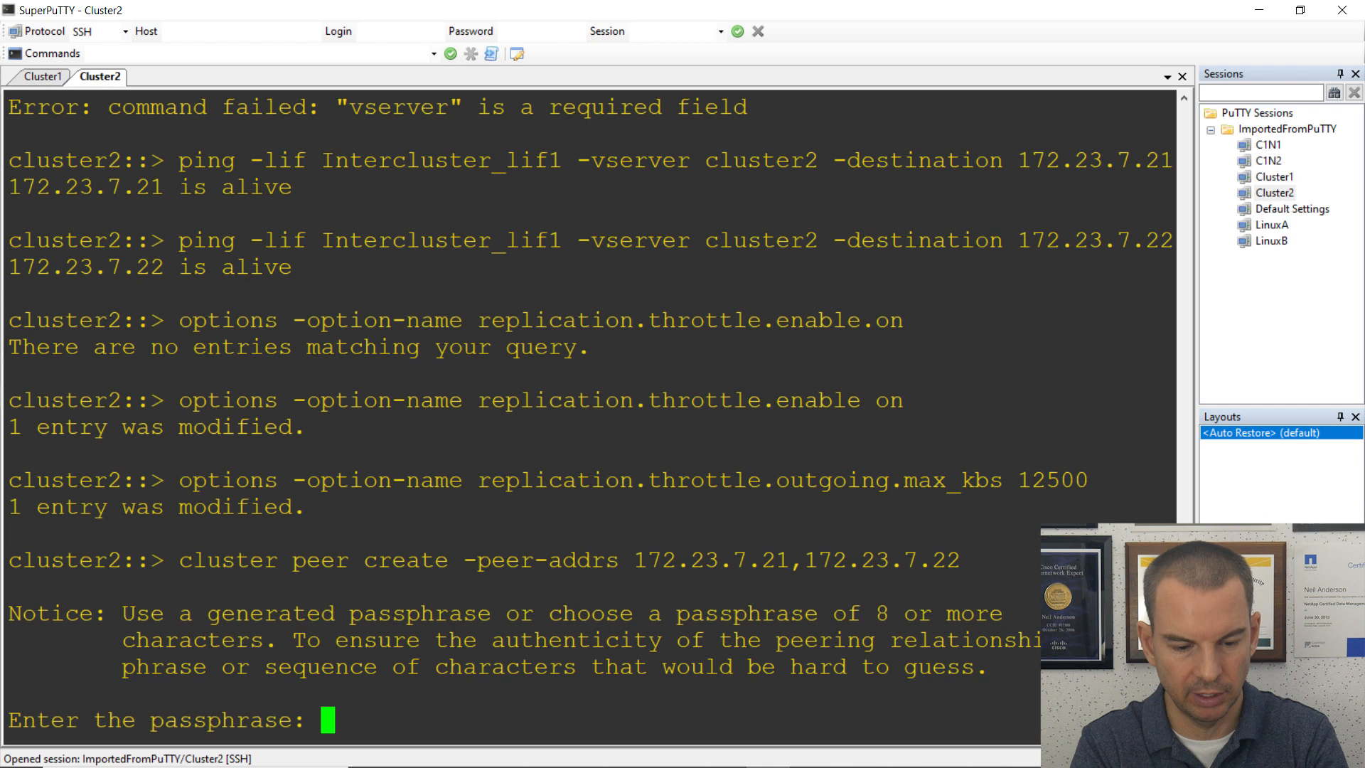
# Enter and confirm the peering passphrase on cluster2, and highlight the notice about using it on the other cluster.
pyautogui.press('Return')
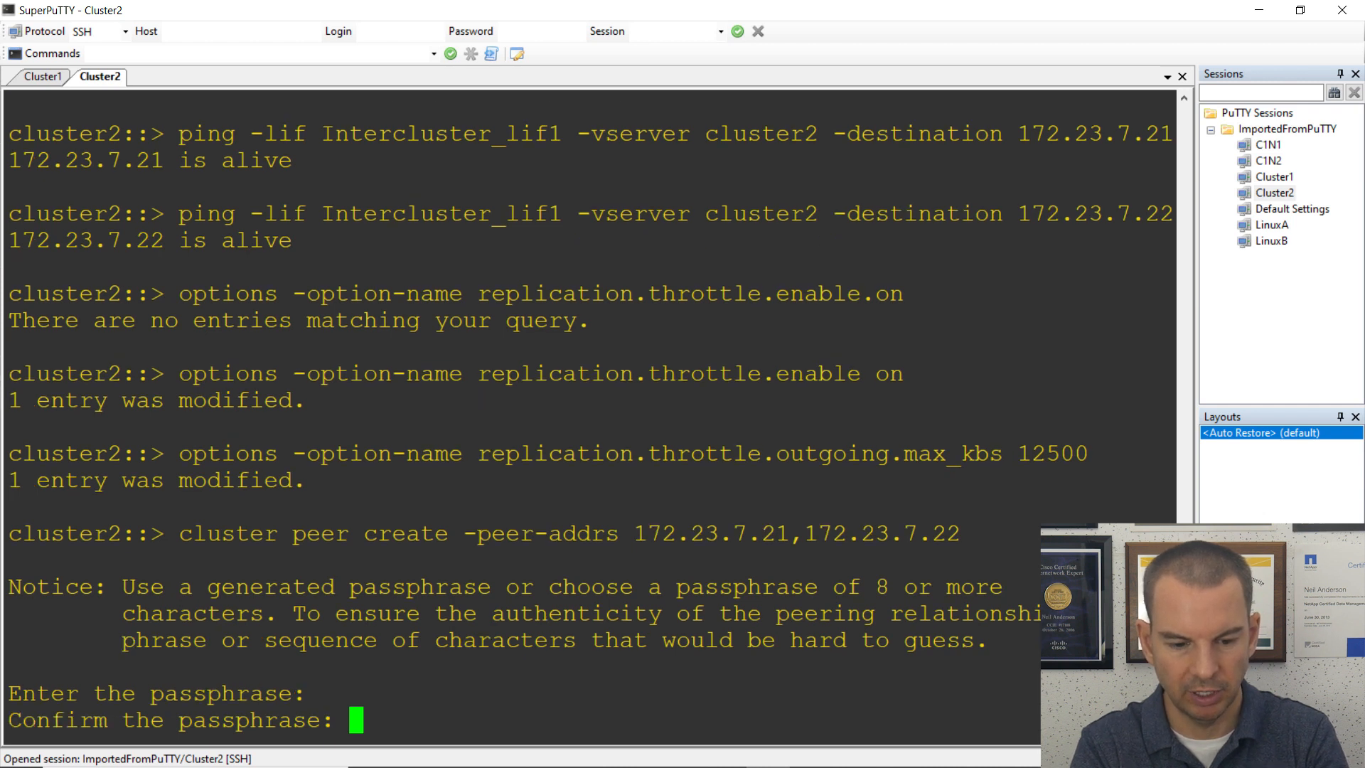
pyautogui.press('Return')
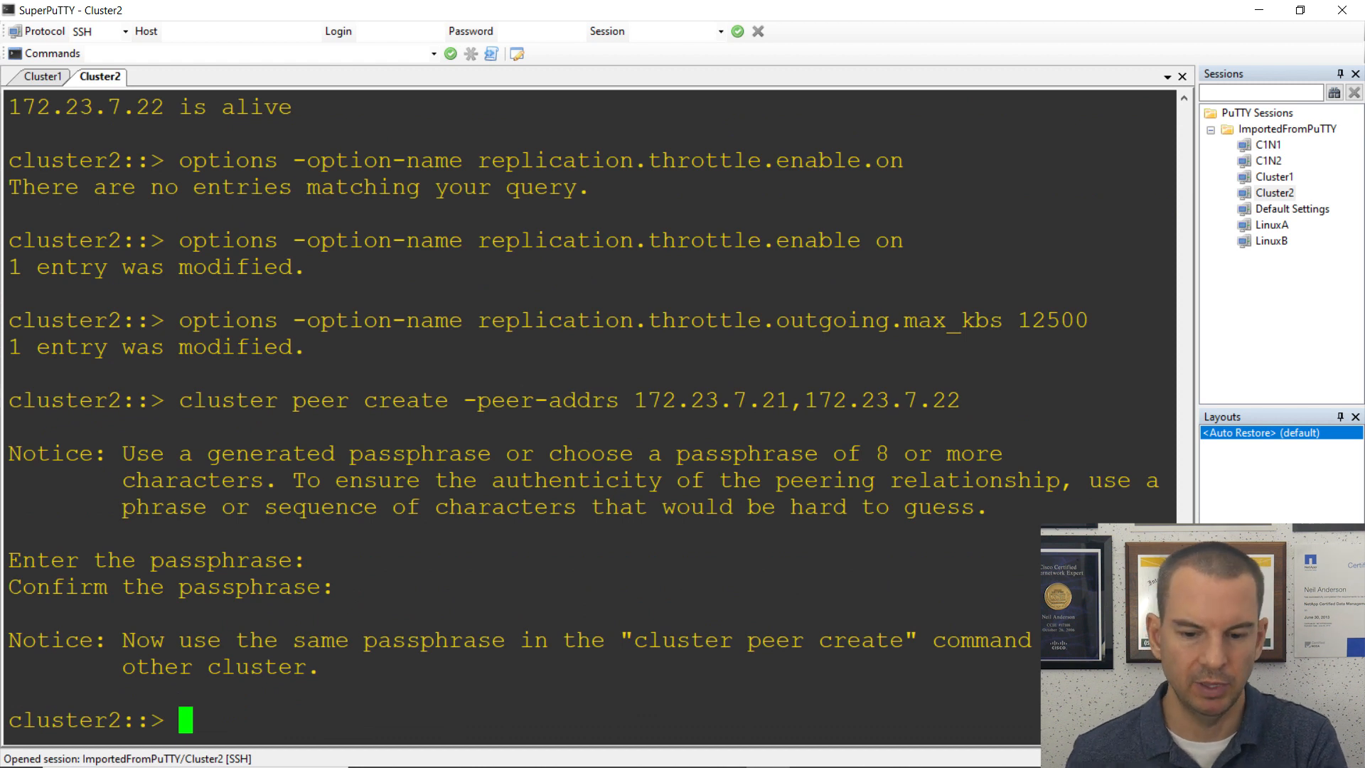
pyautogui.moveTo(337, 663); pyautogui.dragTo(43, 637)
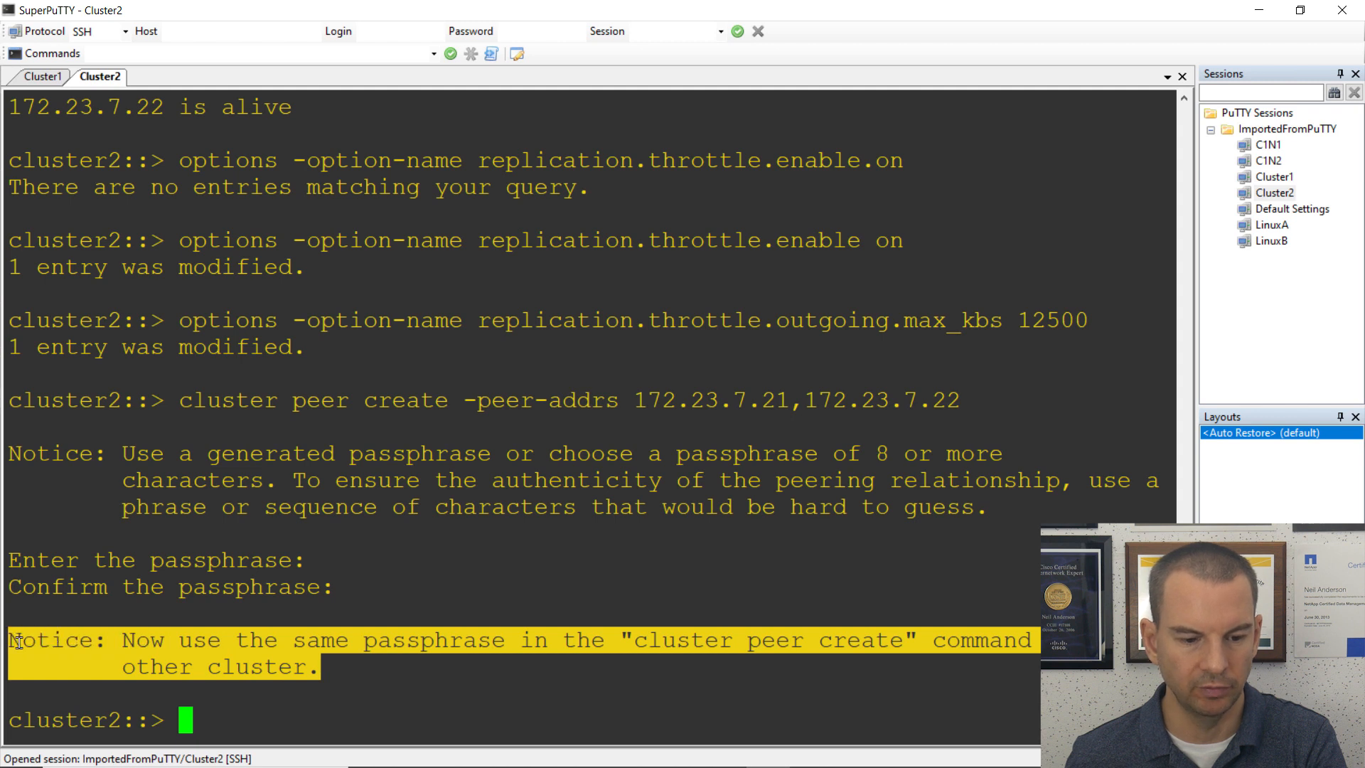
# Switch to the Cluster1 session and run cluster peer create with peer address 172.23.9.21.
pyautogui.click(40, 79)
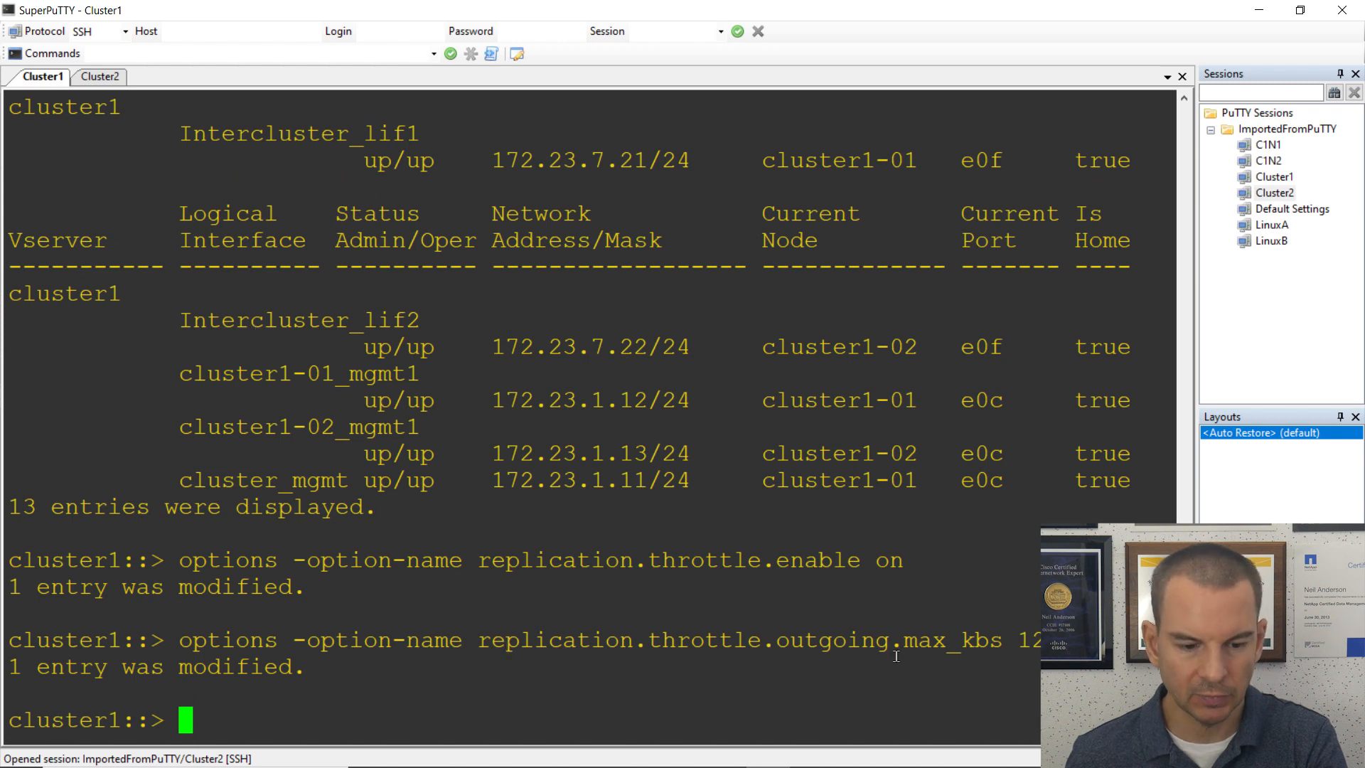
pyautogui.write('cluster peer create -p')
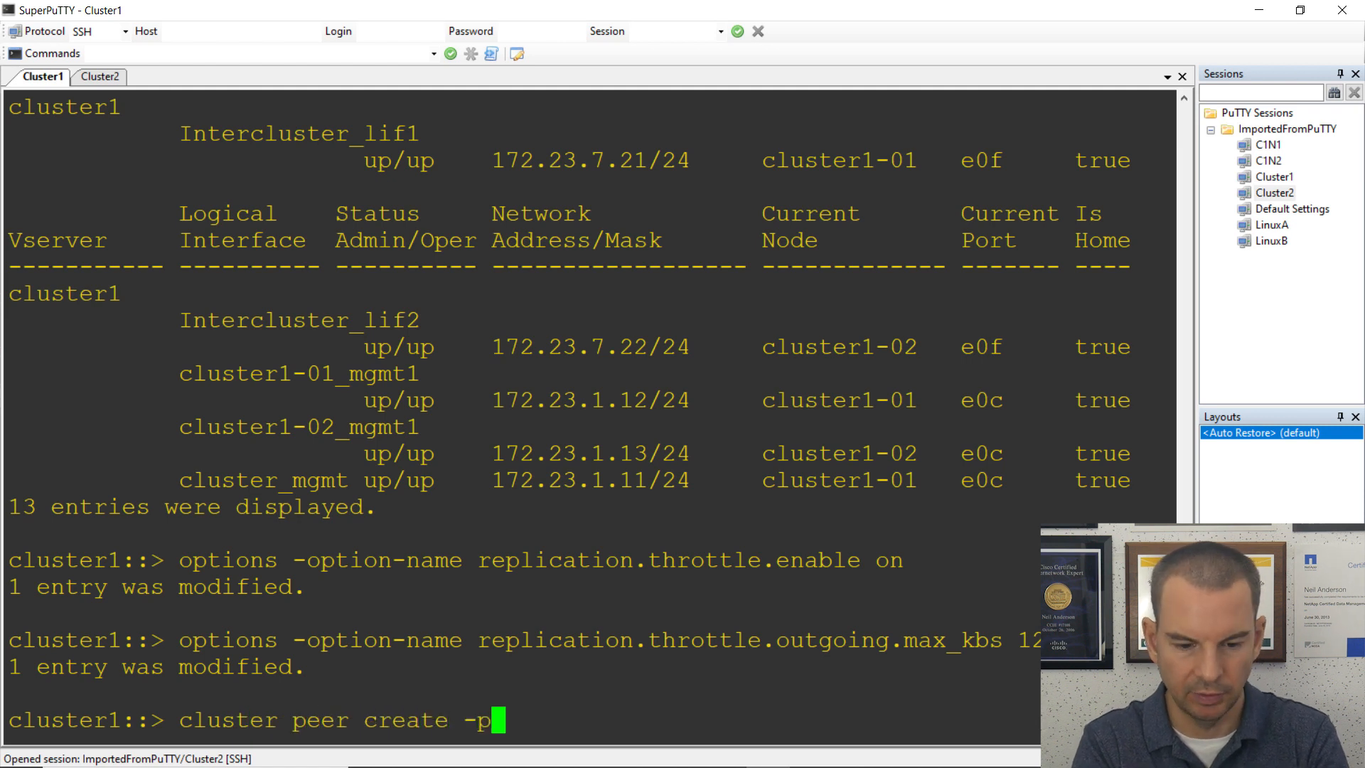
pyautogui.write('eer-ad')
pyautogui.press('Tab')
pyautogui.write('172.23.9.21')
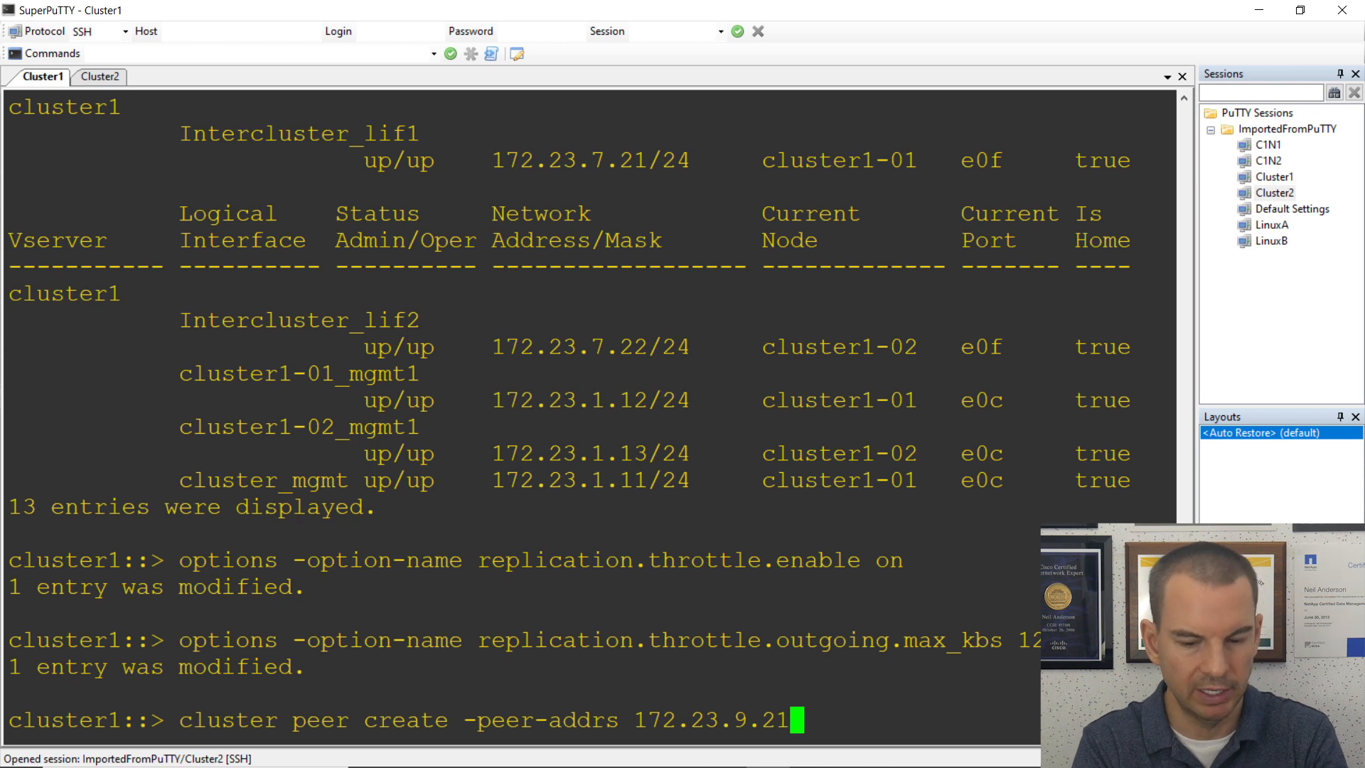
pyautogui.press('Return')
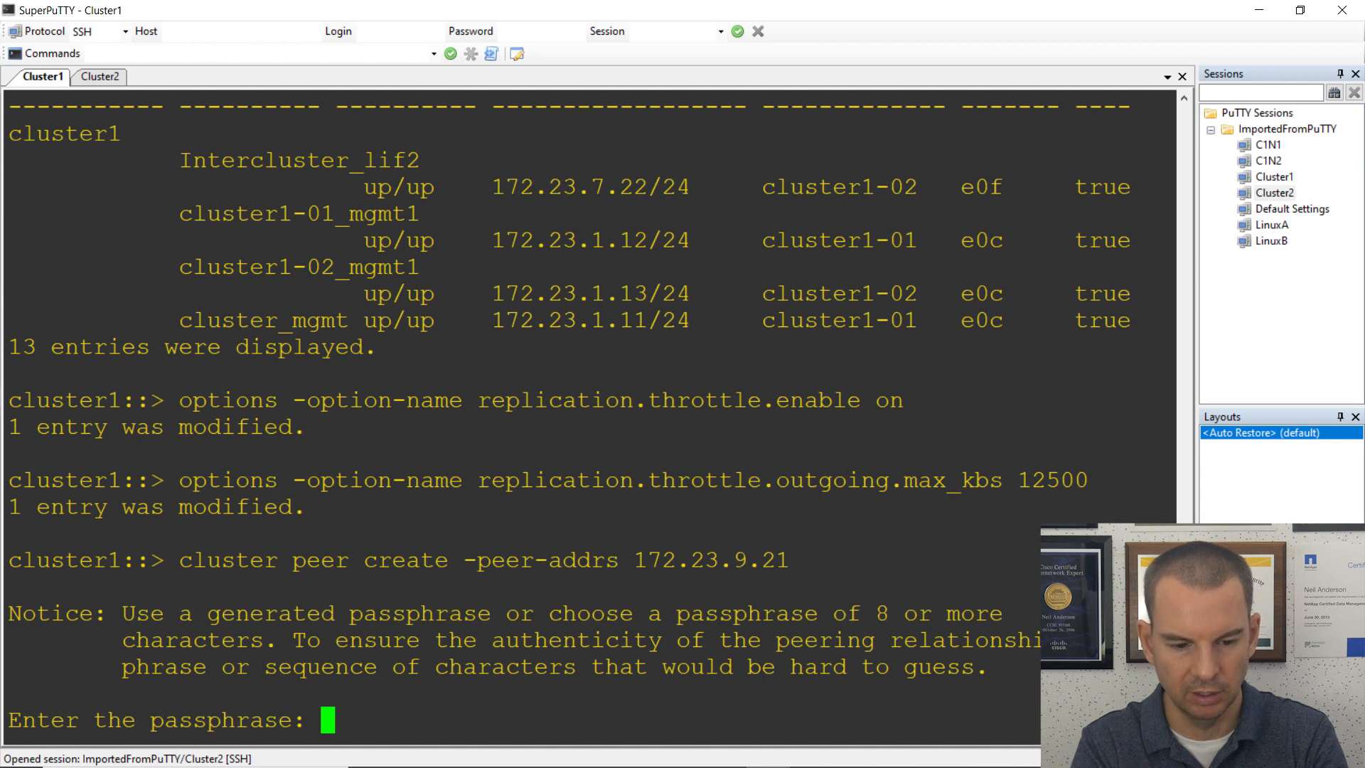
# Enter and confirm the peering passphrase on cluster1, repeating both entries whenever prompted again.
pyautogui.press('Return')
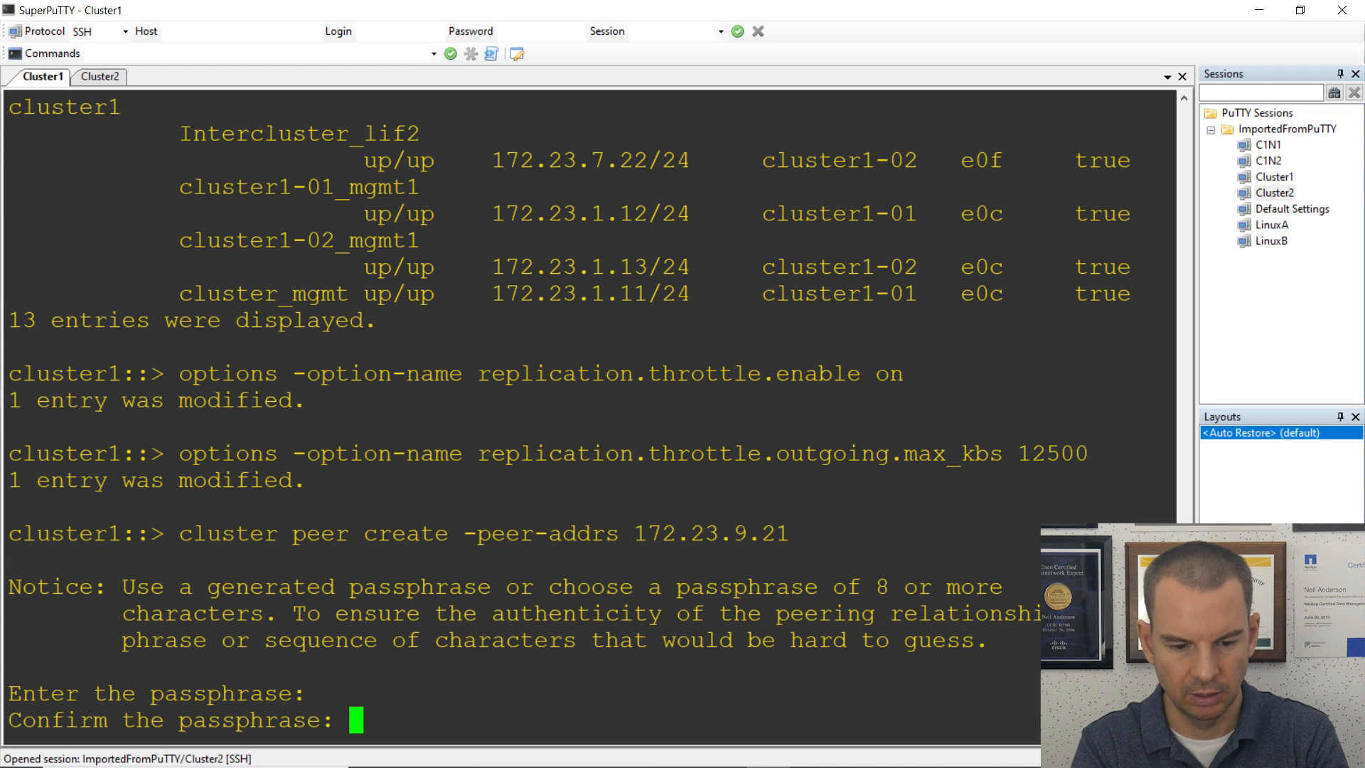
pyautogui.press('Return')
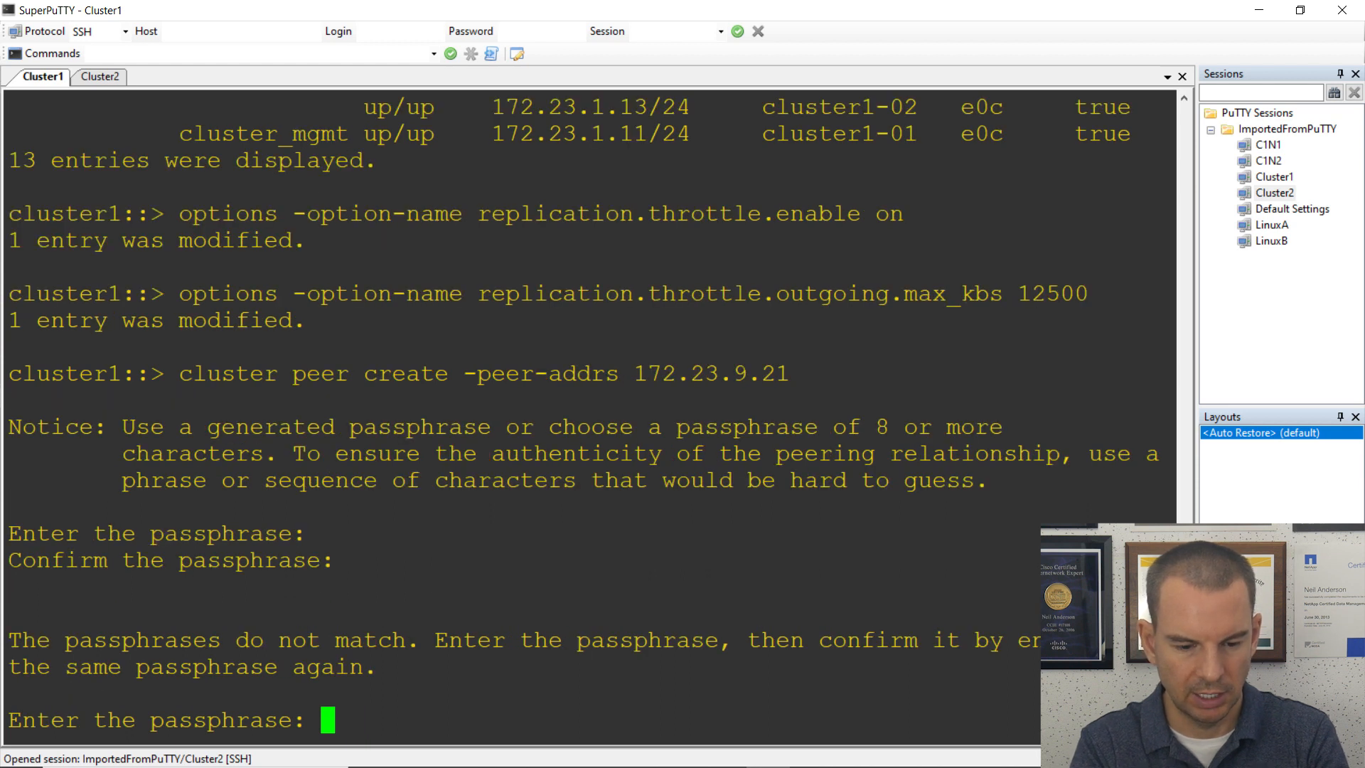
pyautogui.press('Return')
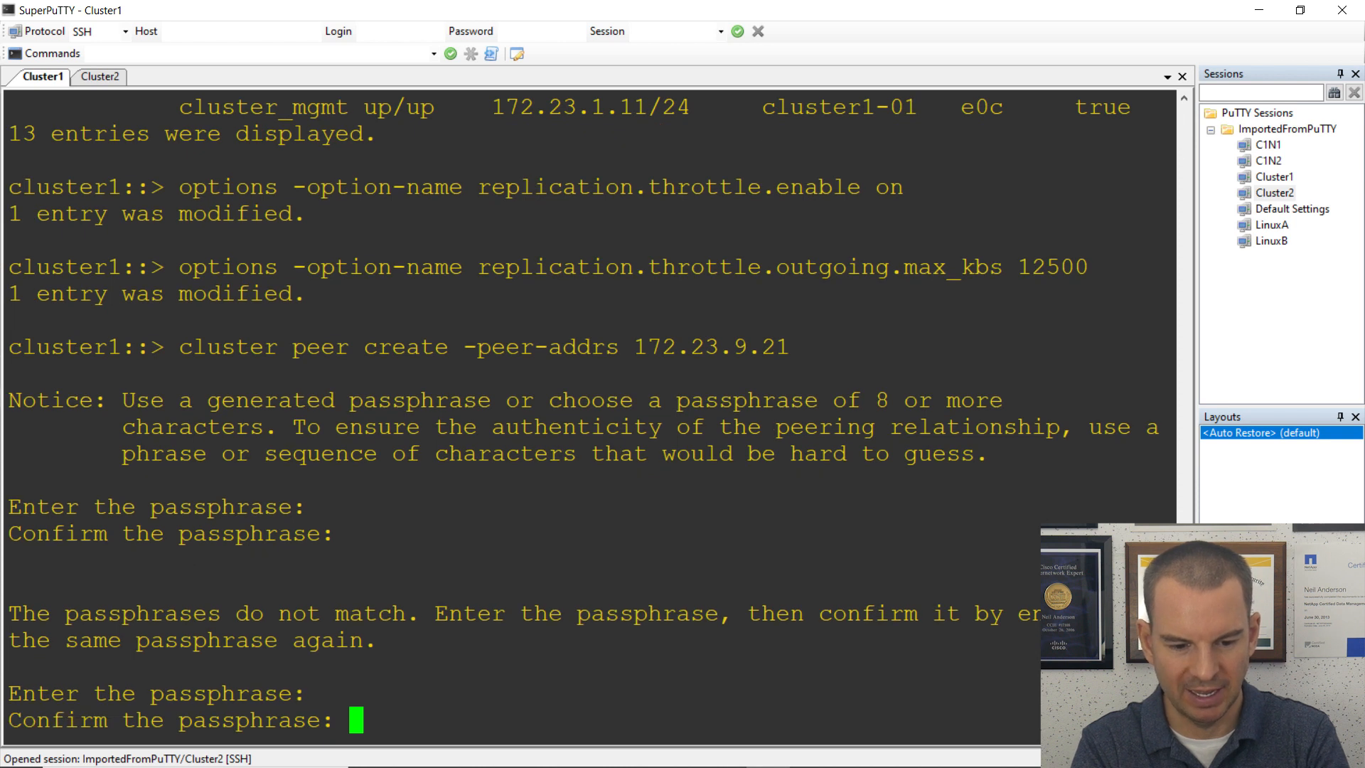
pyautogui.press('Return')
pyautogui.press('Return')
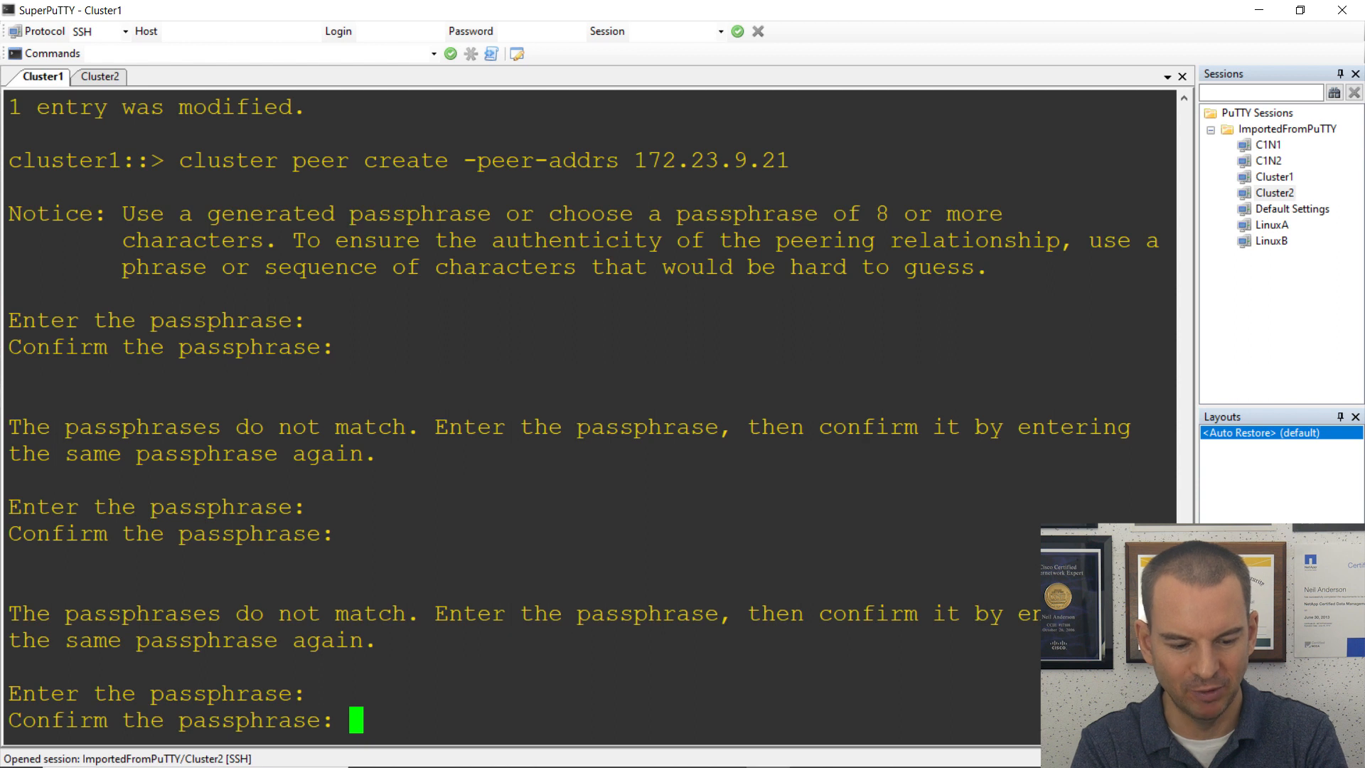
pyautogui.press('Return')
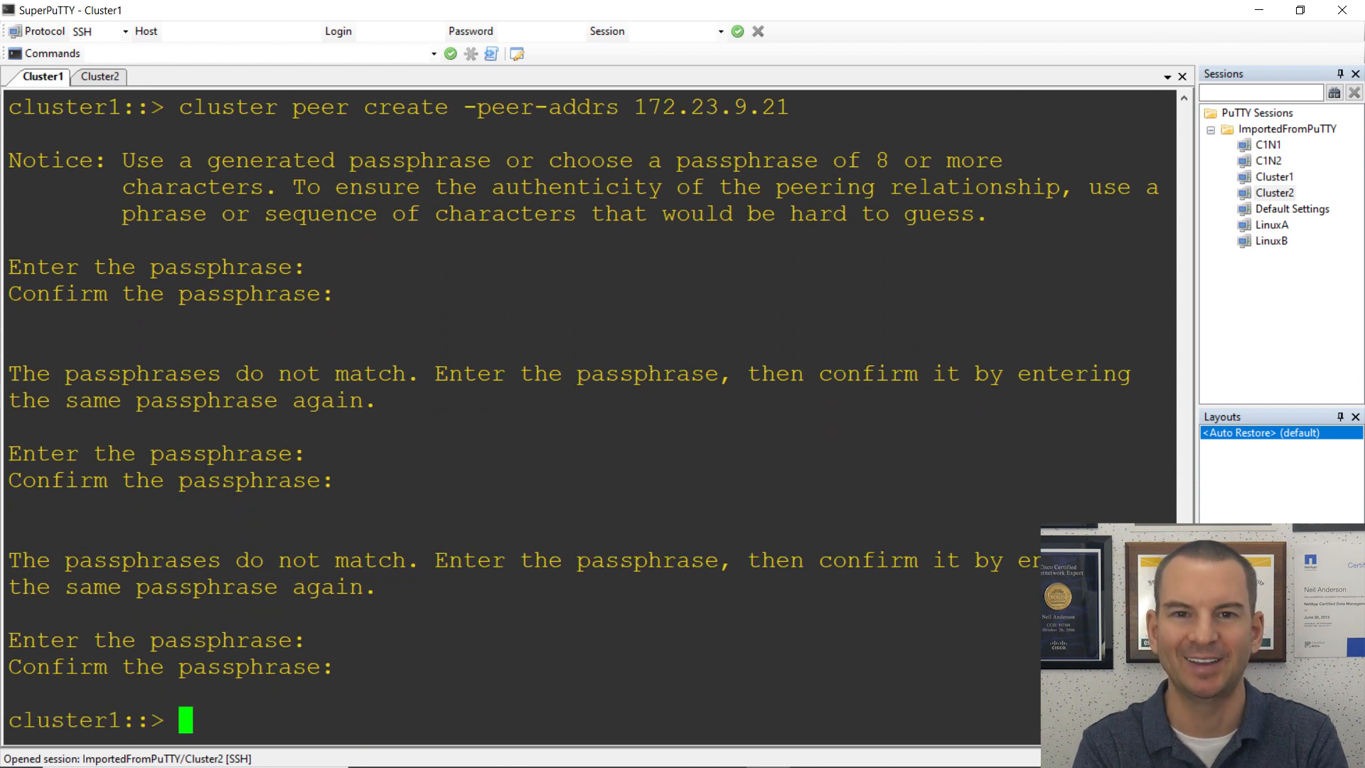
# Display cluster1's peer relationships with cluster peer show.
pyautogui.write('cl')
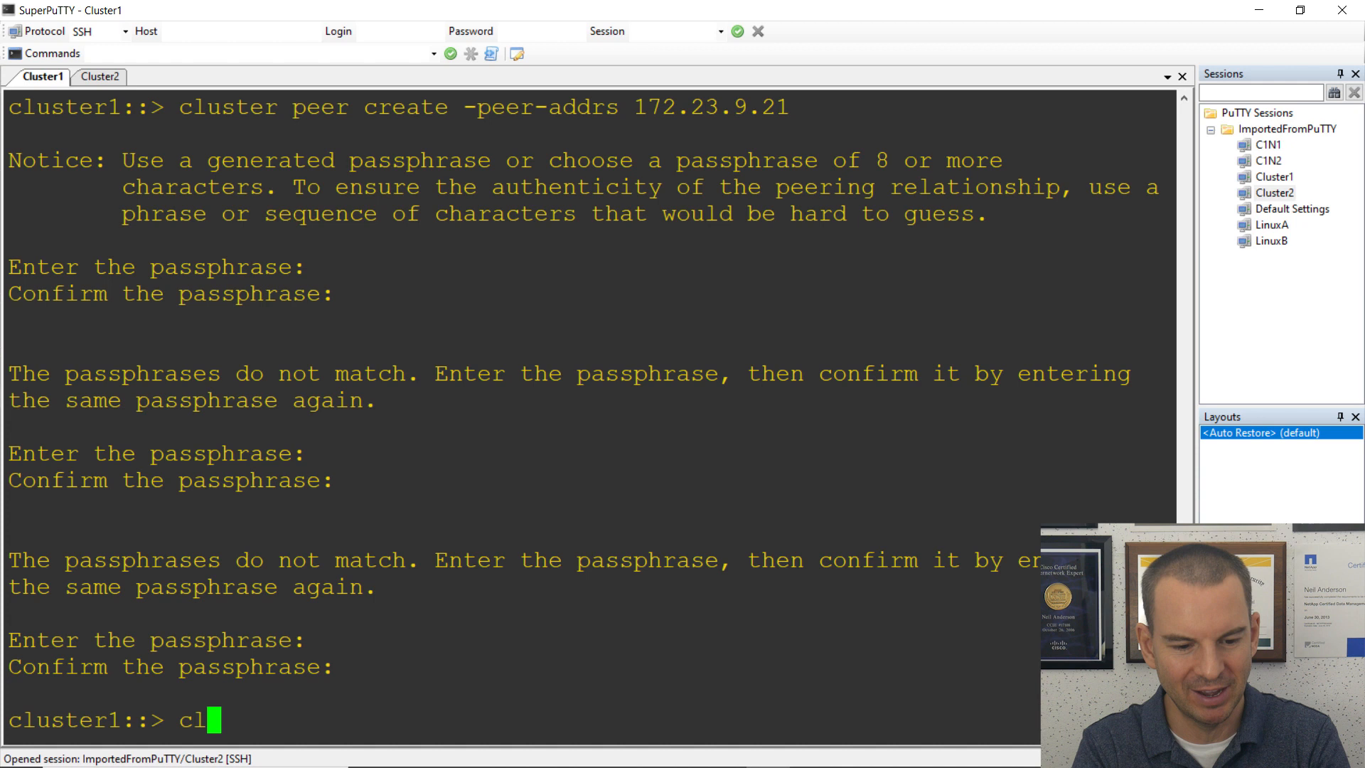
pyautogui.write('uster peer show')
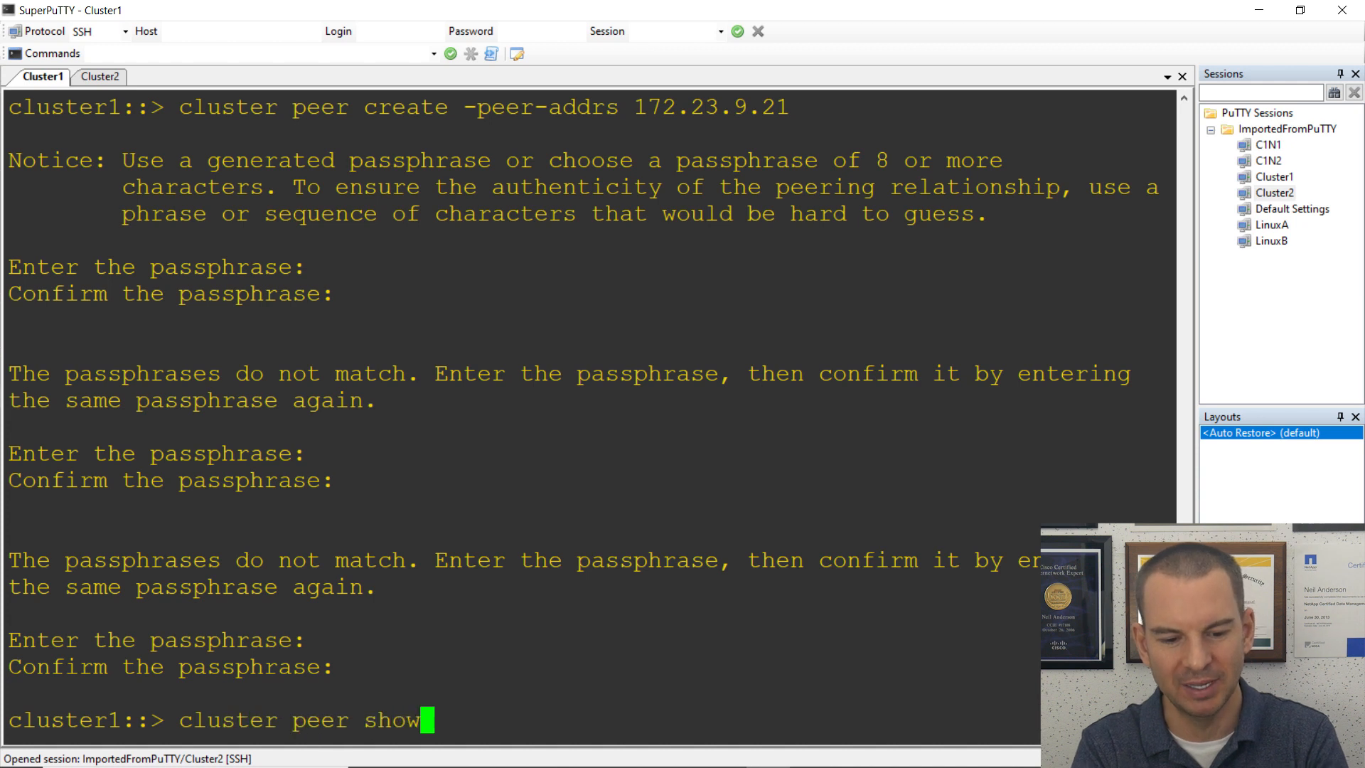
pyautogui.press('Return')
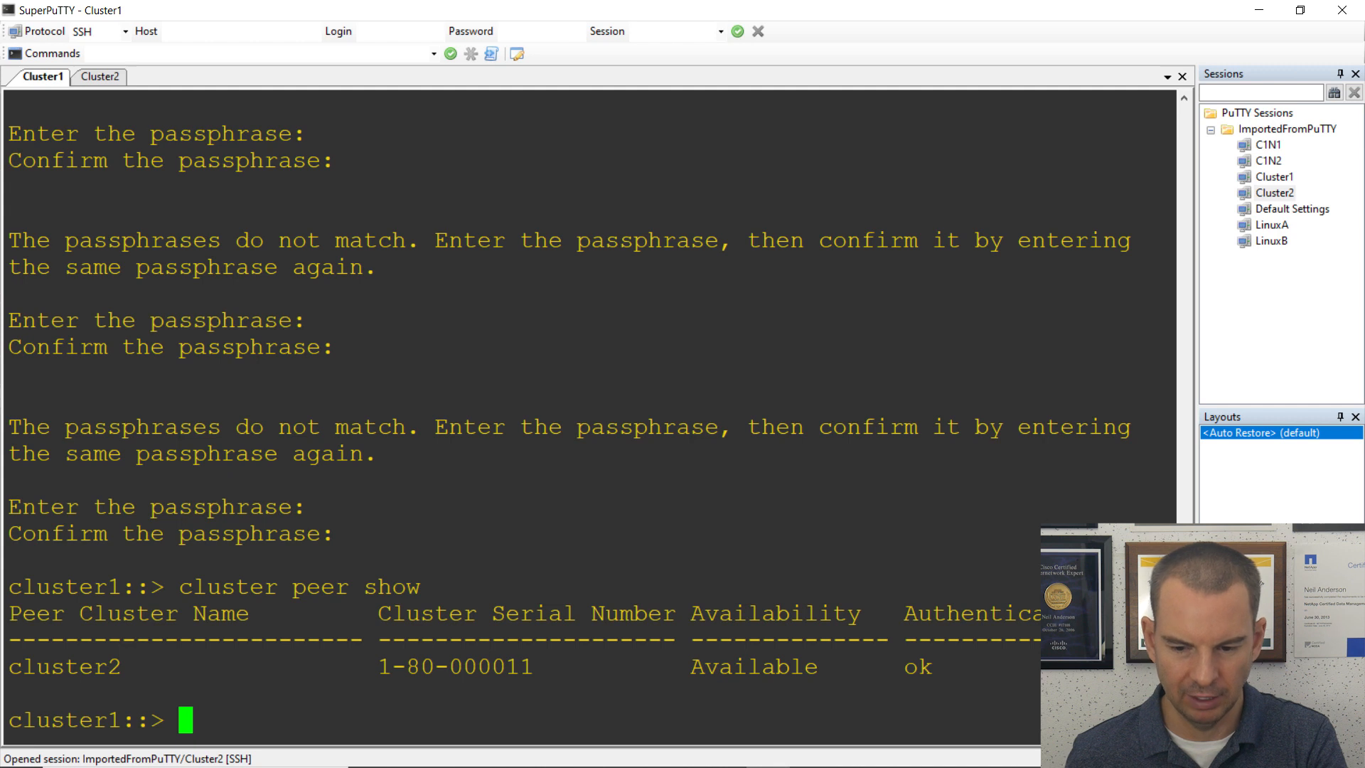
# Run cluster peer health show on cluster1 and check the RDB-Health and Availability values for node cluster1-01.
pyautogui.write('cluster peer health show')
pyautogui.press('Return')
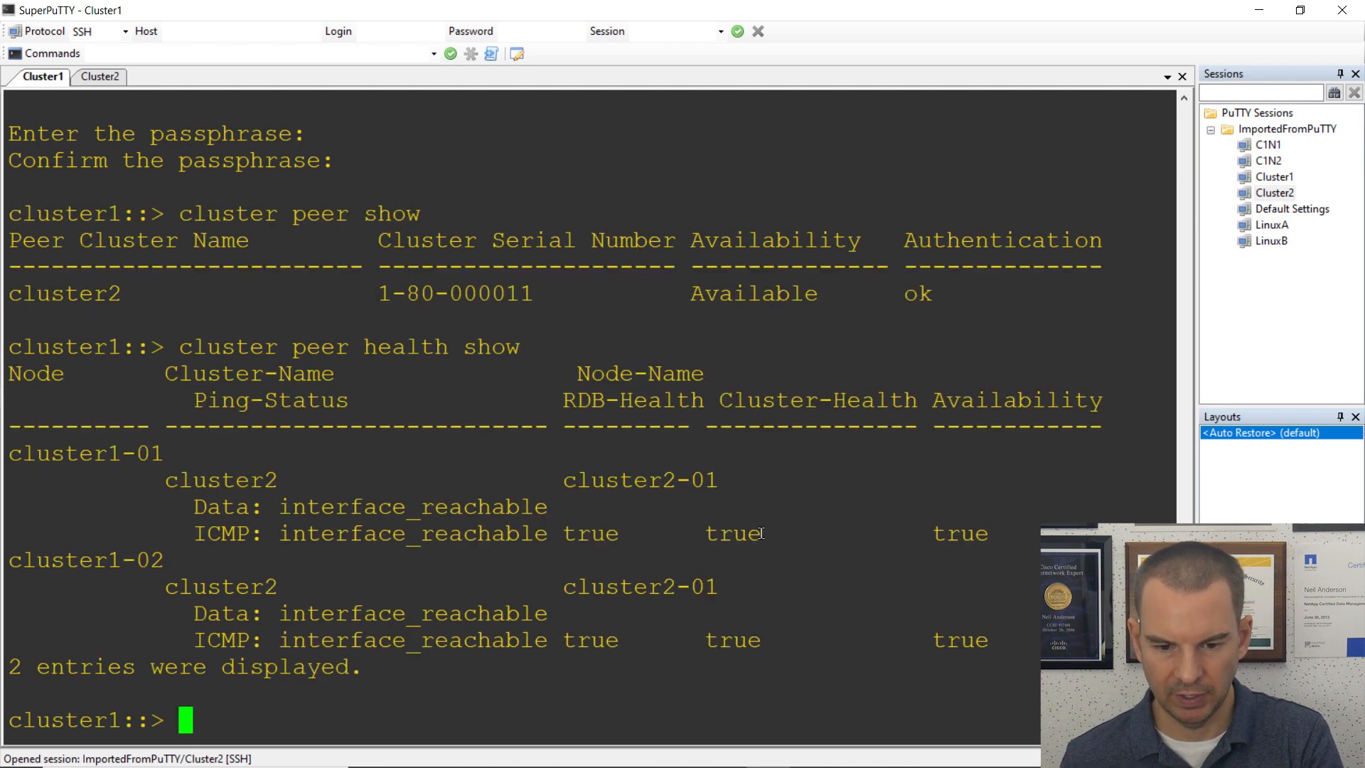
pyautogui.doubleClick(596, 533)
pyautogui.doubleClick(964, 533)
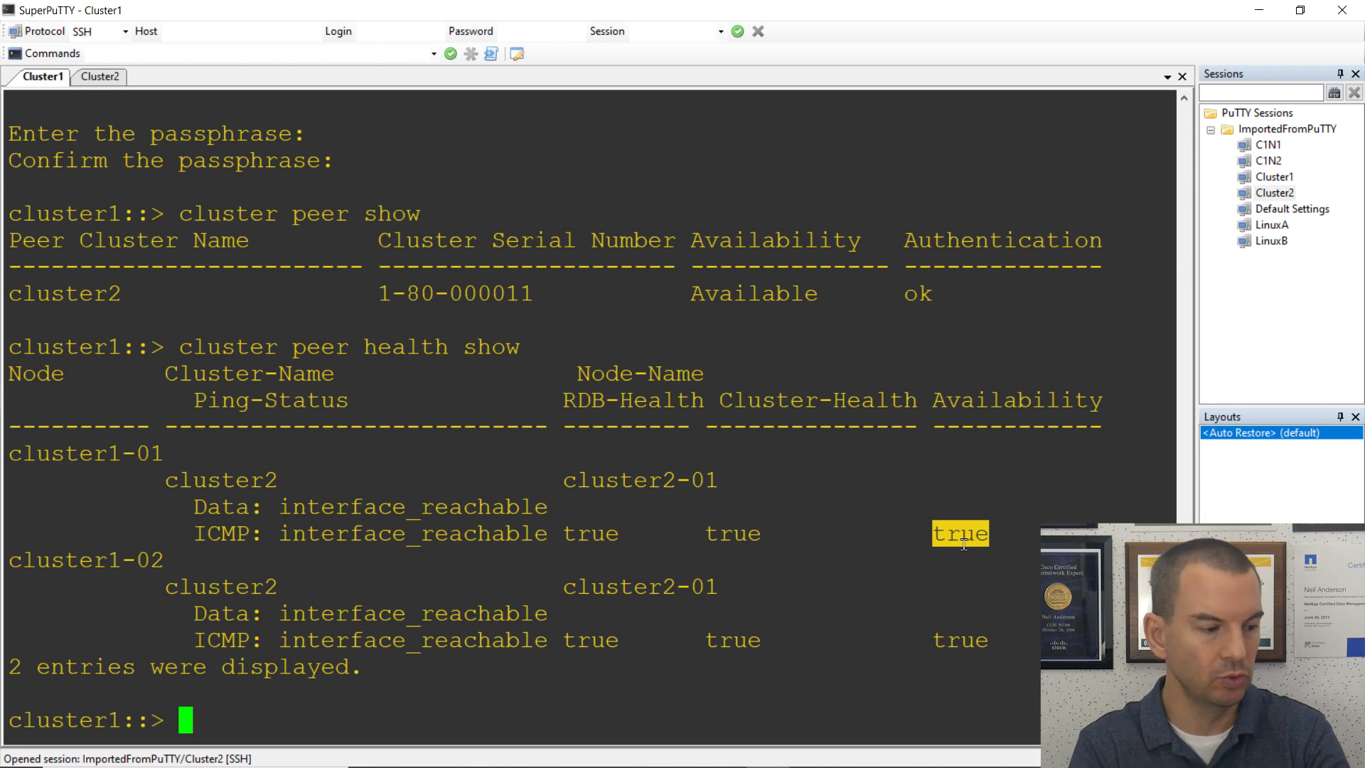
pyautogui.moveTo(213, 764)
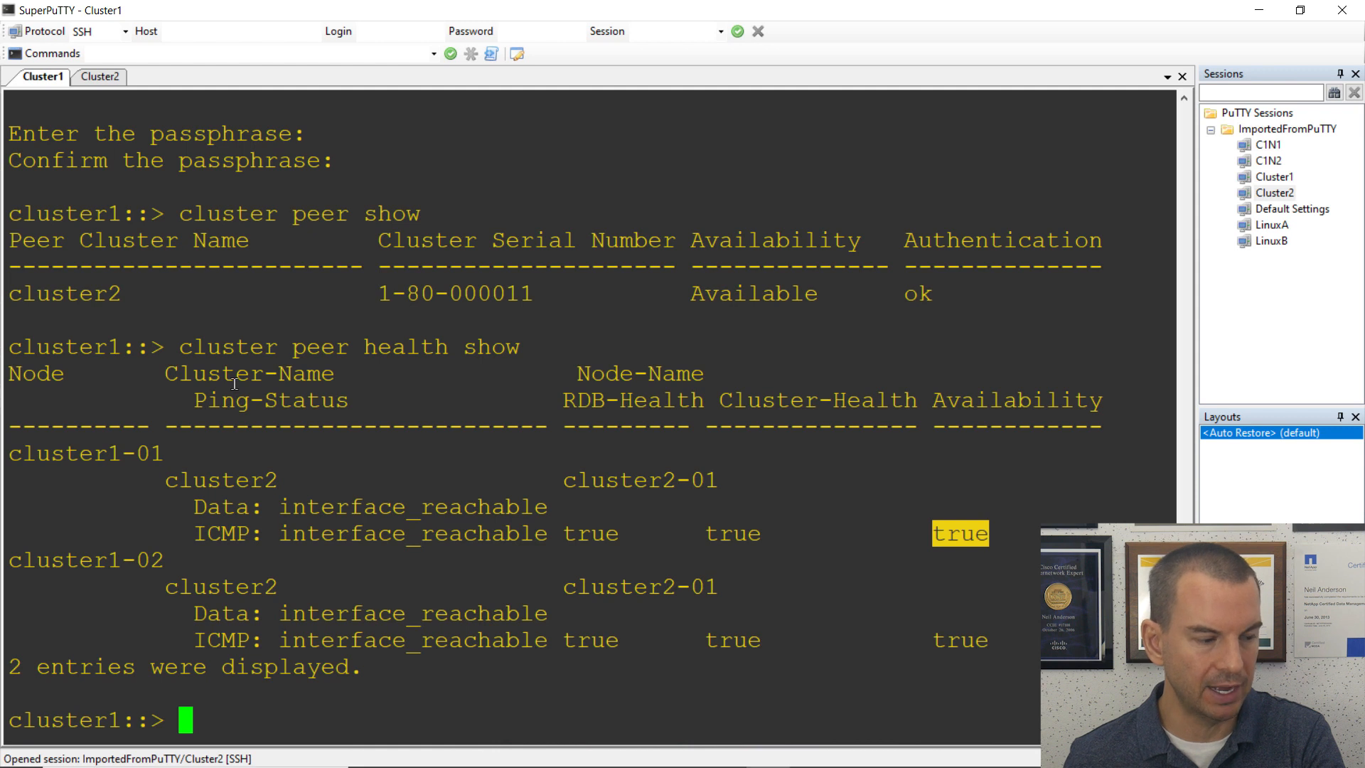
pyautogui.click(395, 563)
# Run vserver peer create on cluster1 for vserver NAS with peer vserver NAS_M, peer cluster cluster2 and application snapmirror.
pyautogui.write('v')
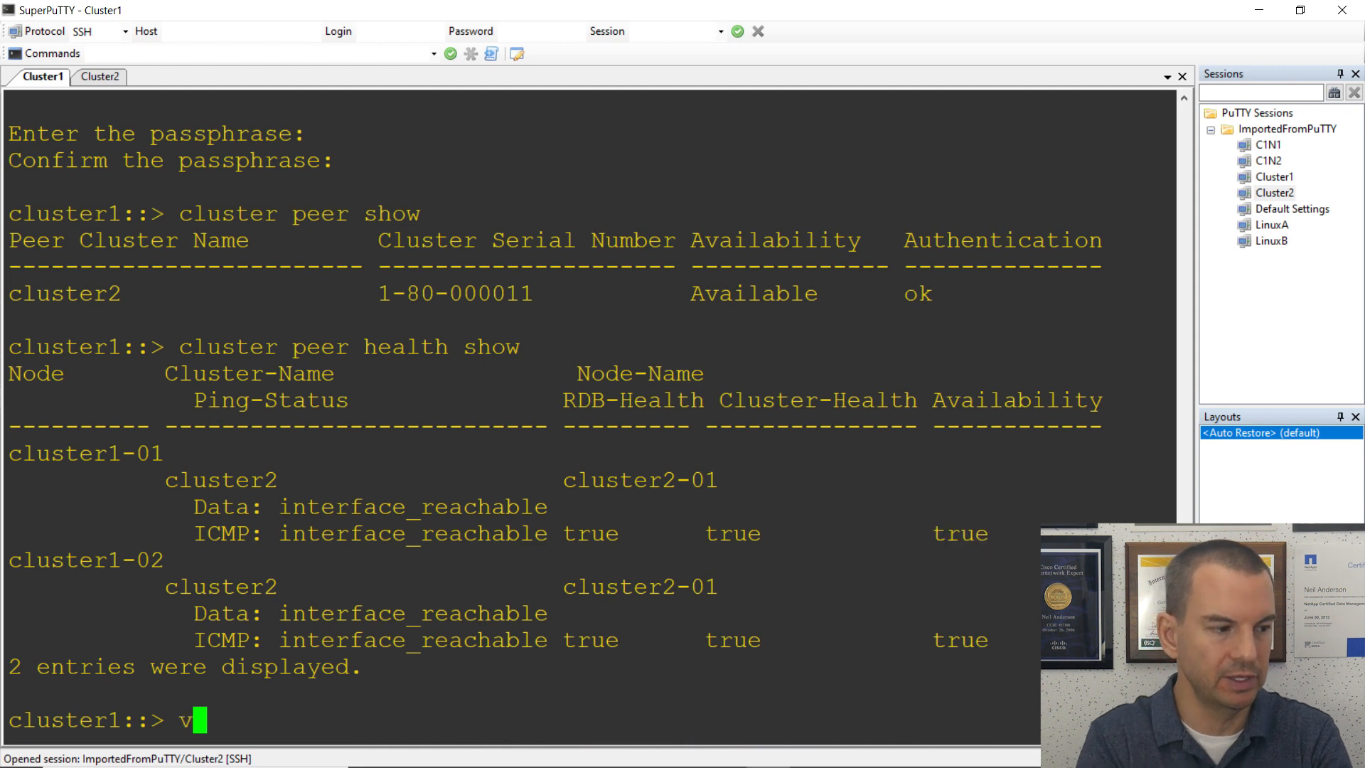
pyautogui.write('server p')
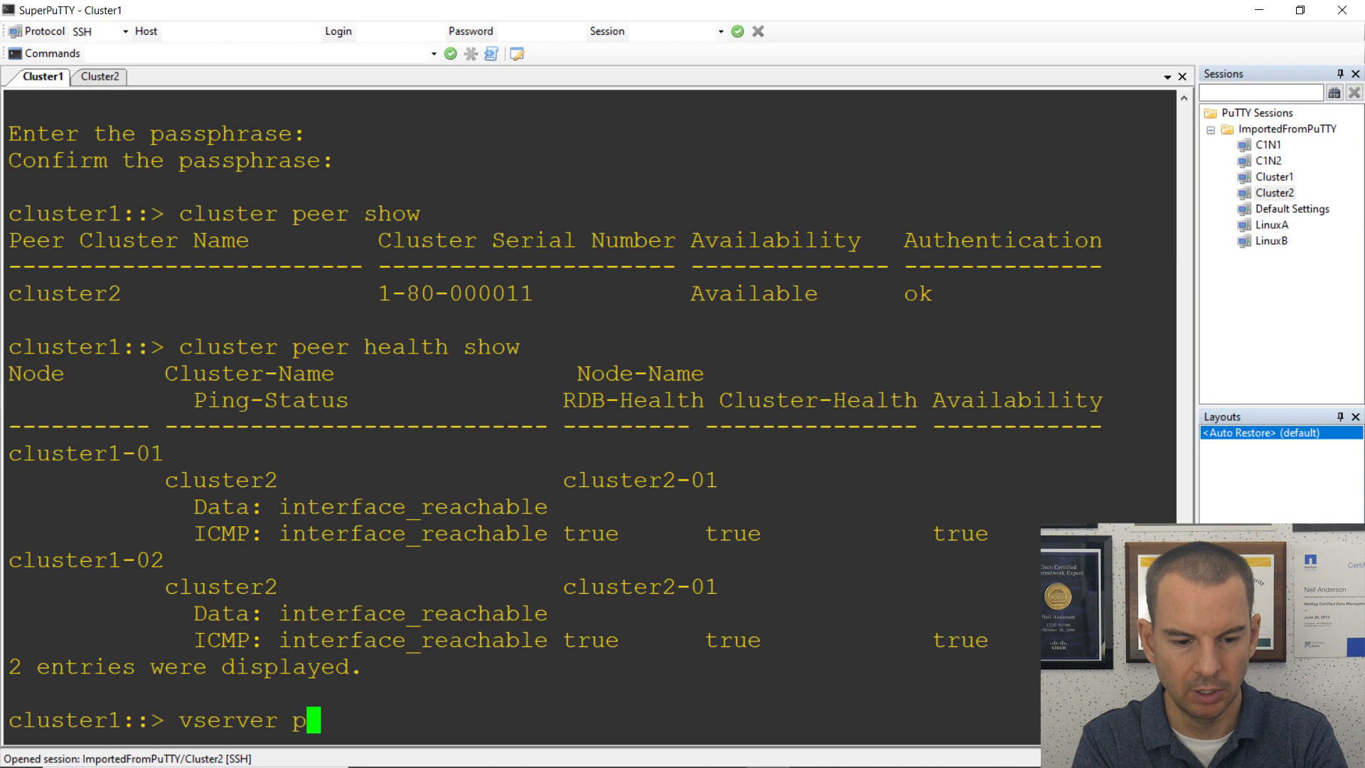
pyautogui.write('eer create ')
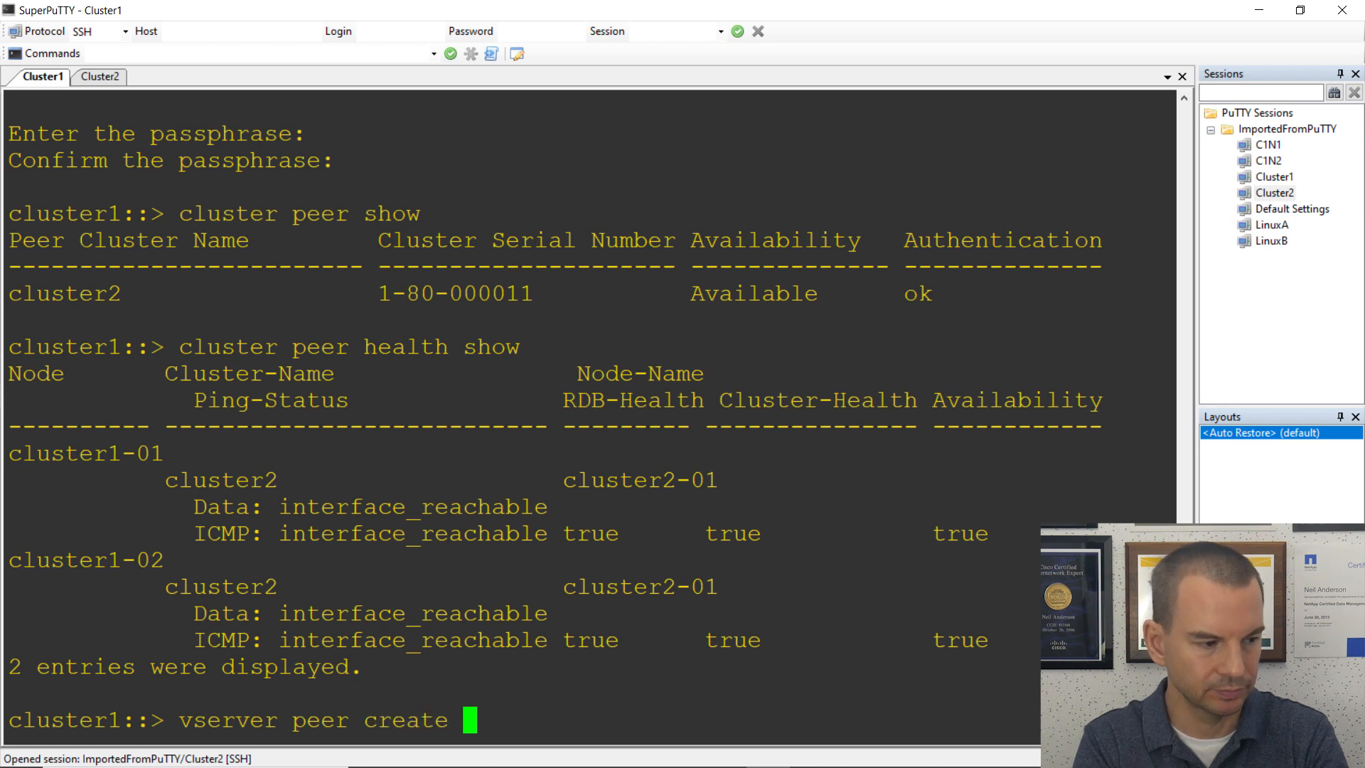
pyautogui.write('-vs')
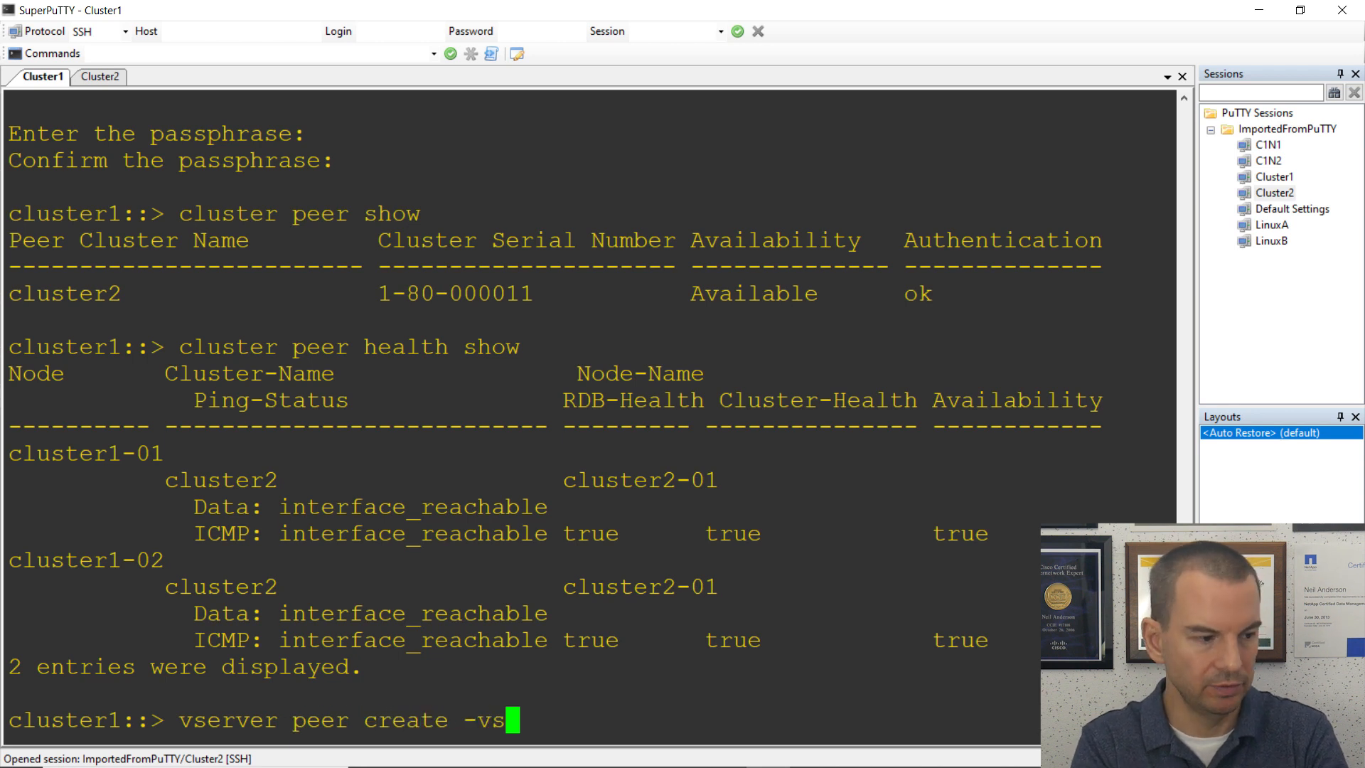
pyautogui.write('erver NAS')
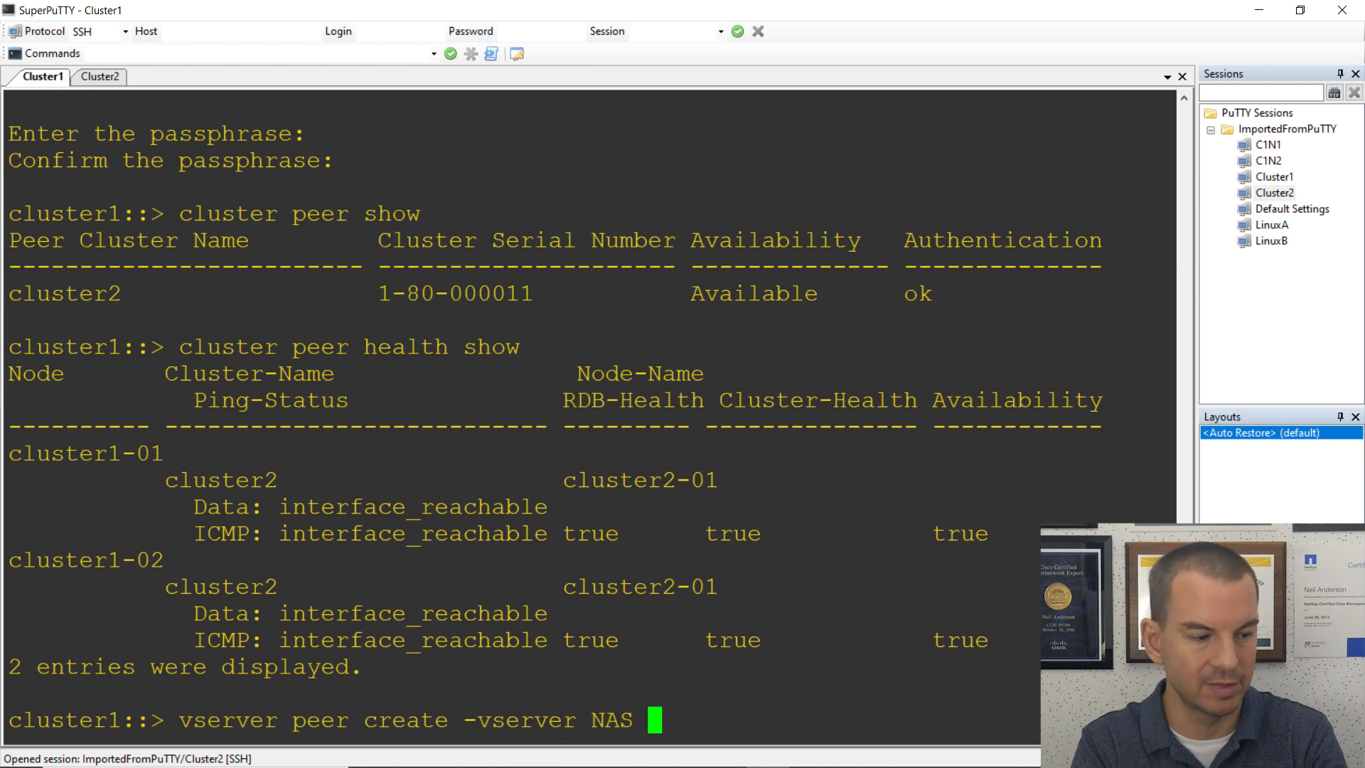
pyautogui.write(' -peer-vserver NAS ')
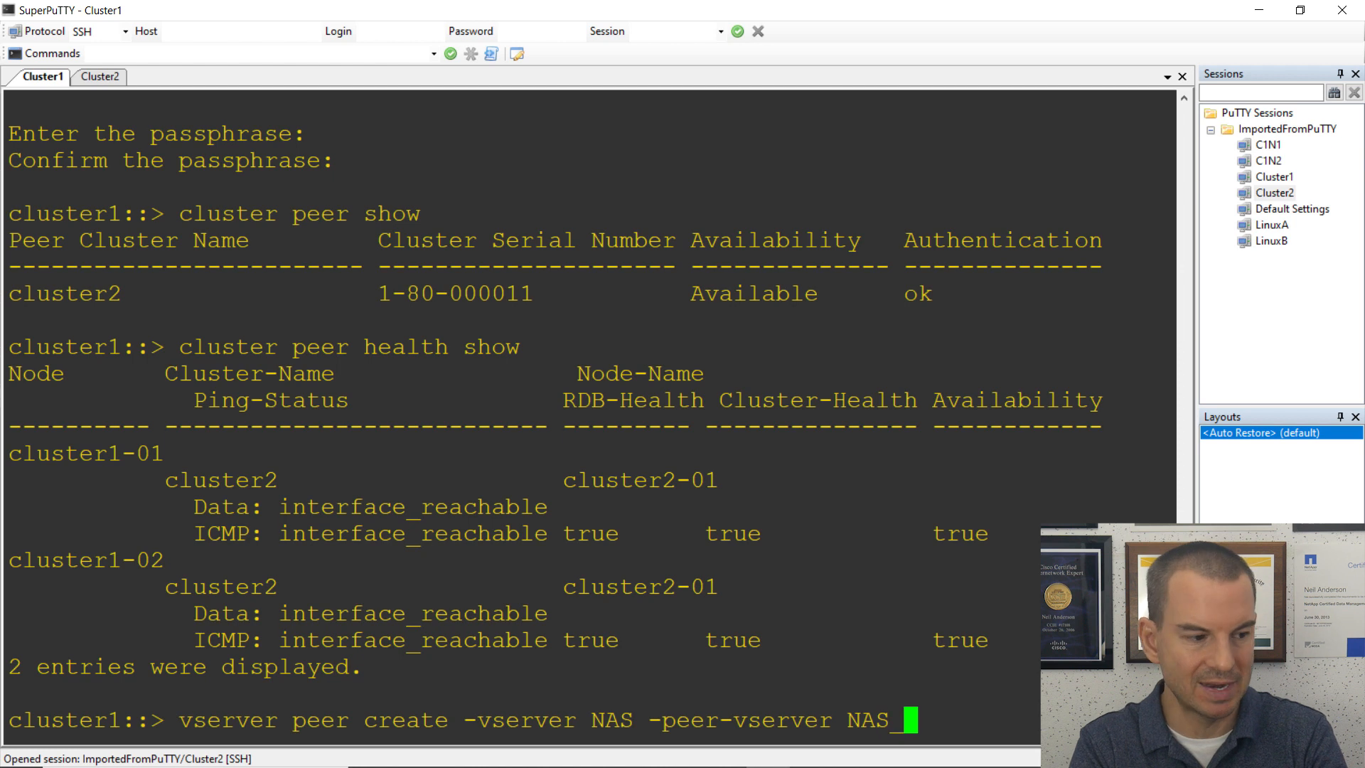
pyautogui.write('M')
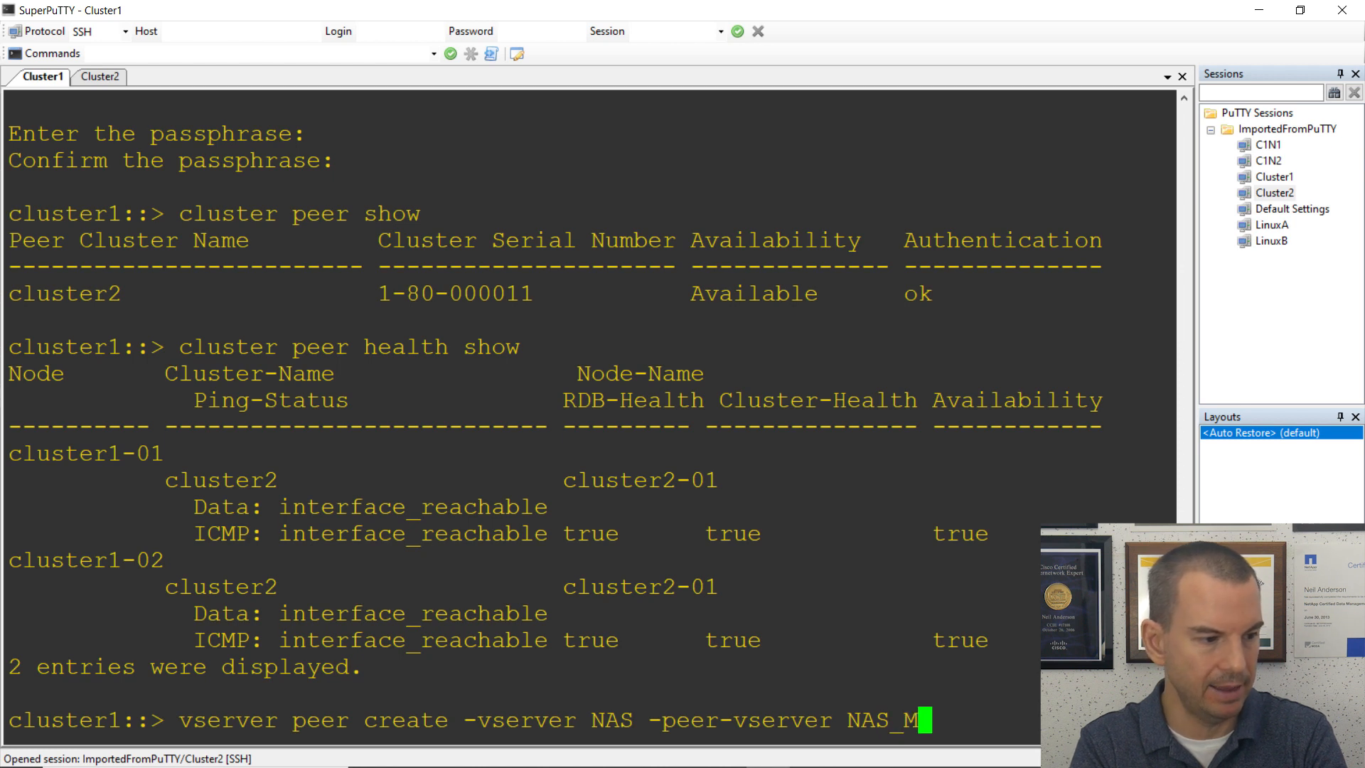
pyautogui.write(' -ppe')
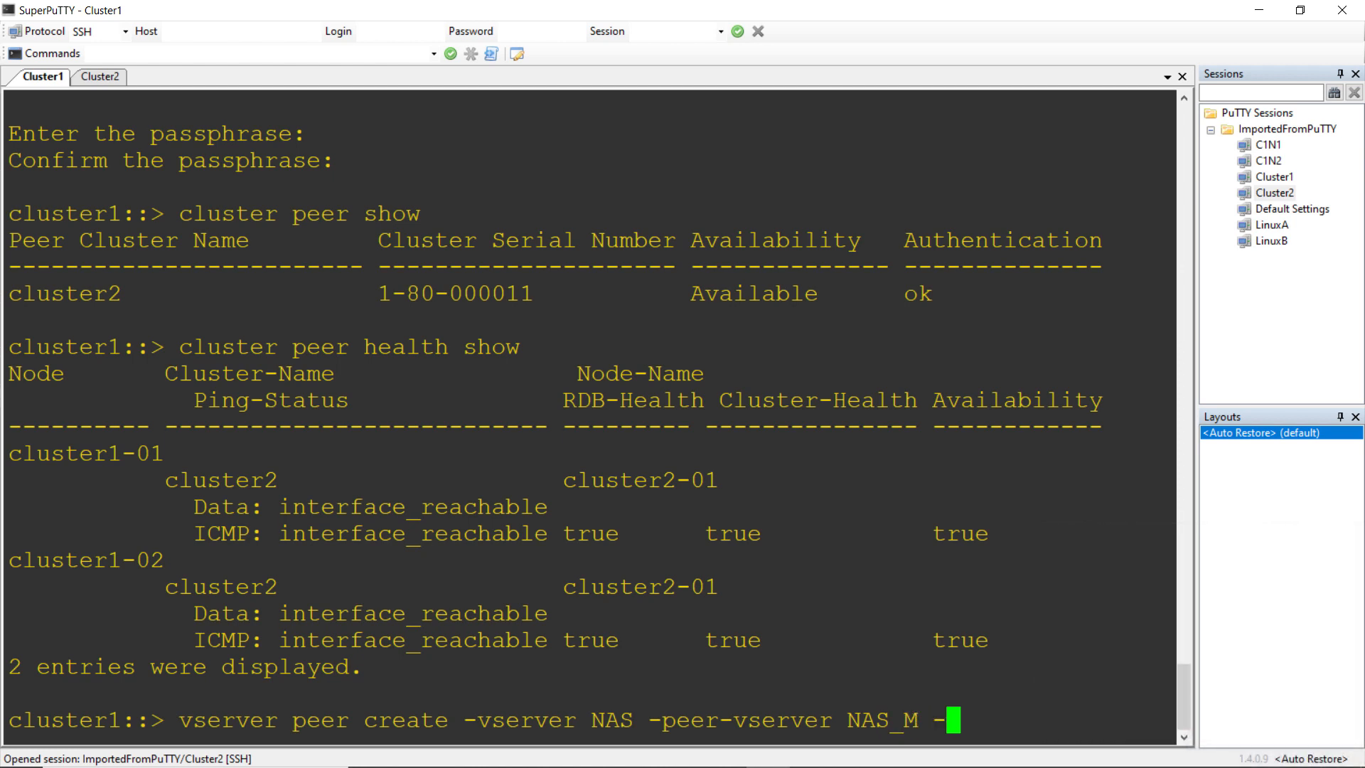
pyautogui.press('BackSpace')
pyautogui.press('BackSpace')
pyautogui.write('eer-clust')
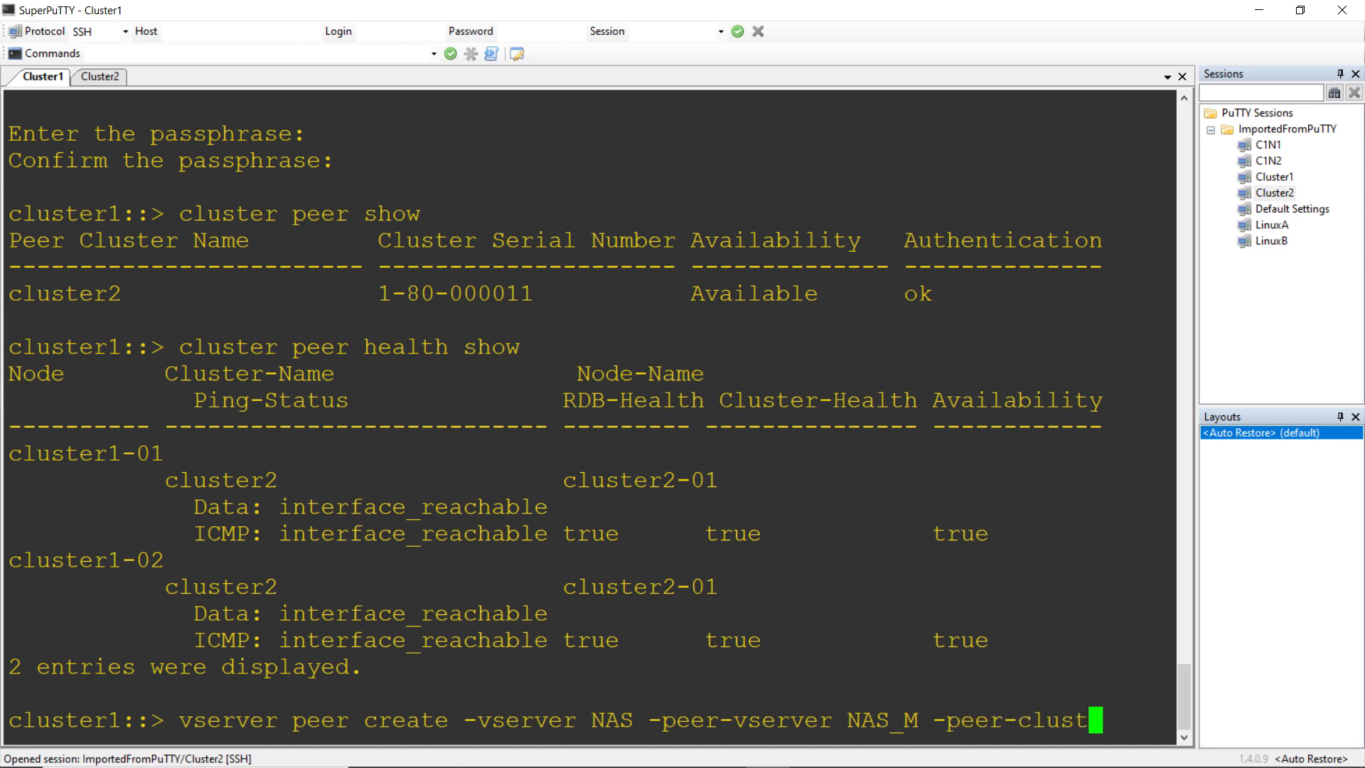
pyautogui.write('er cluster')
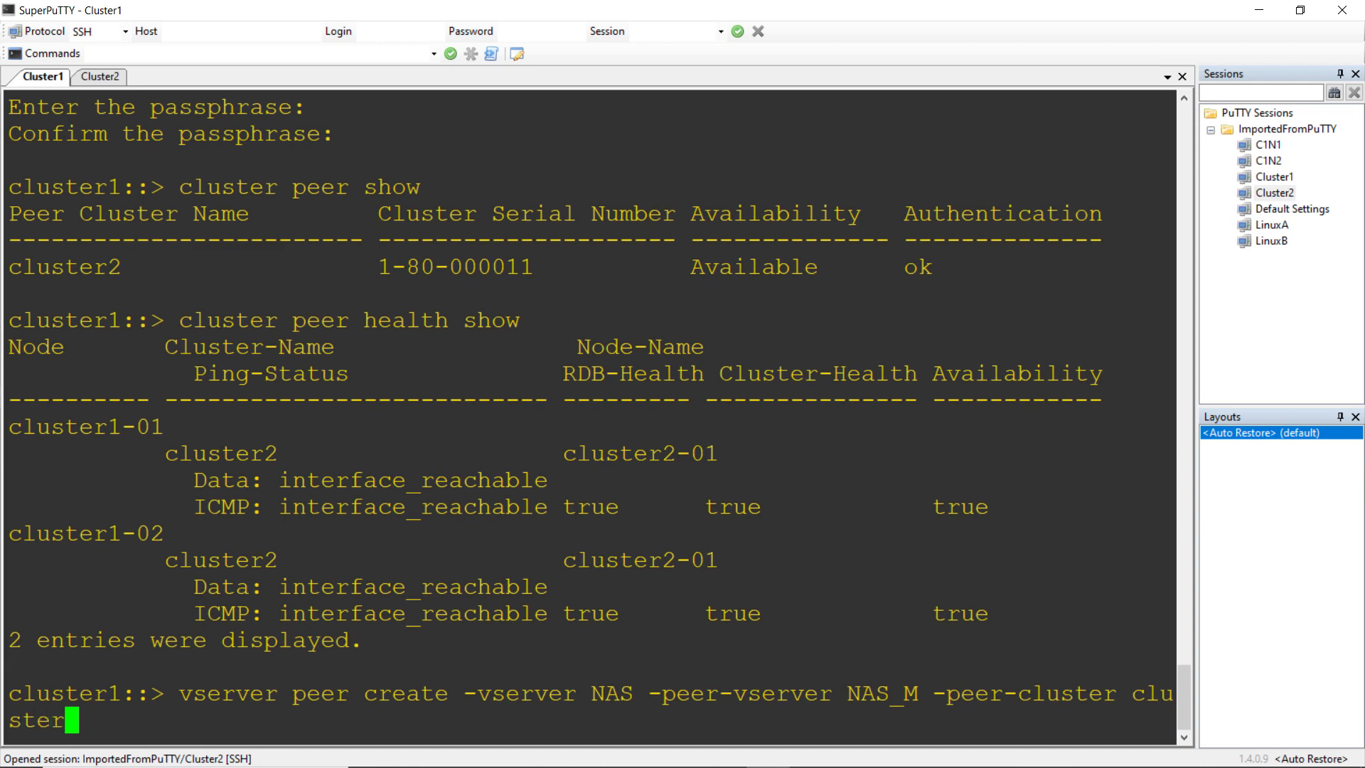
pyautogui.write('2 -application ')
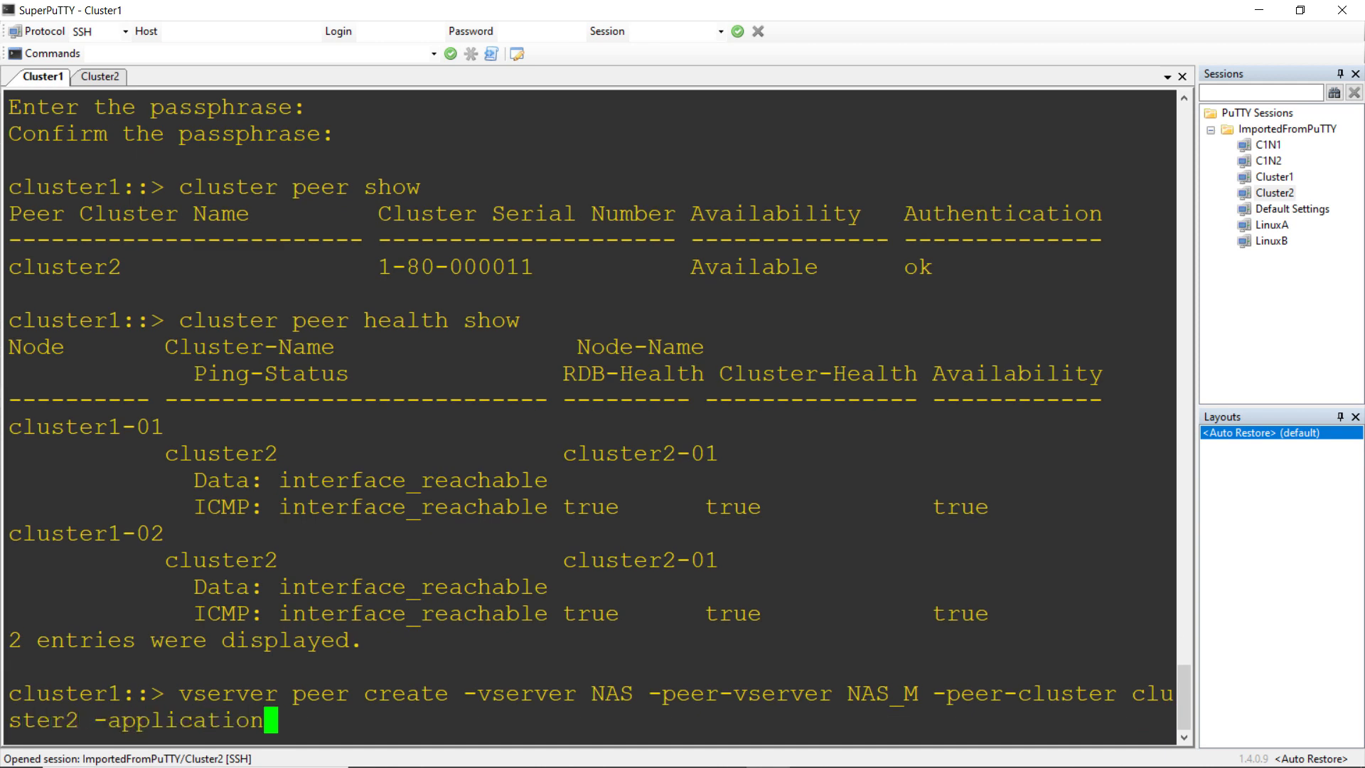
pyautogui.write('snapmirror')
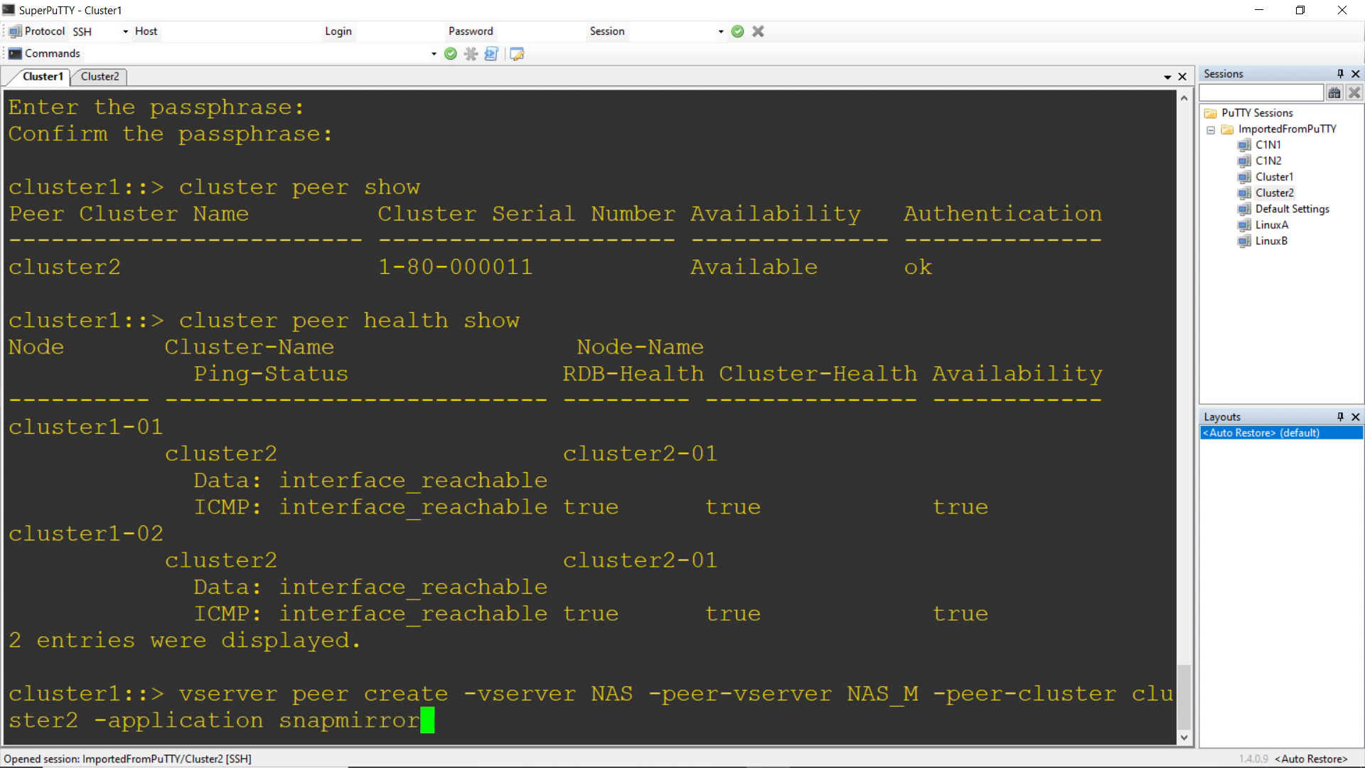
pyautogui.press('Return')
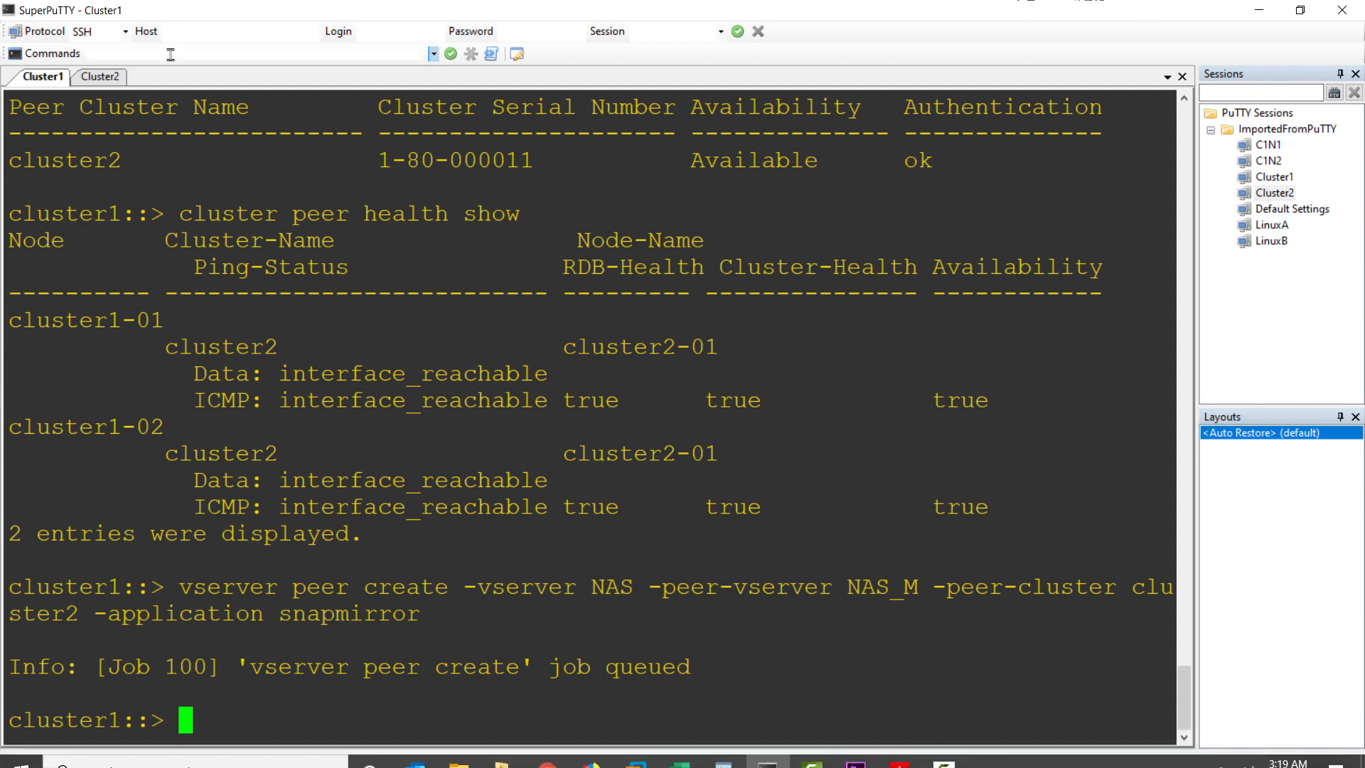
# Switch to the Cluster2 session, run vserver peer show, and check the peer cluster, peer state and vserver names.
pyautogui.click(100, 76)
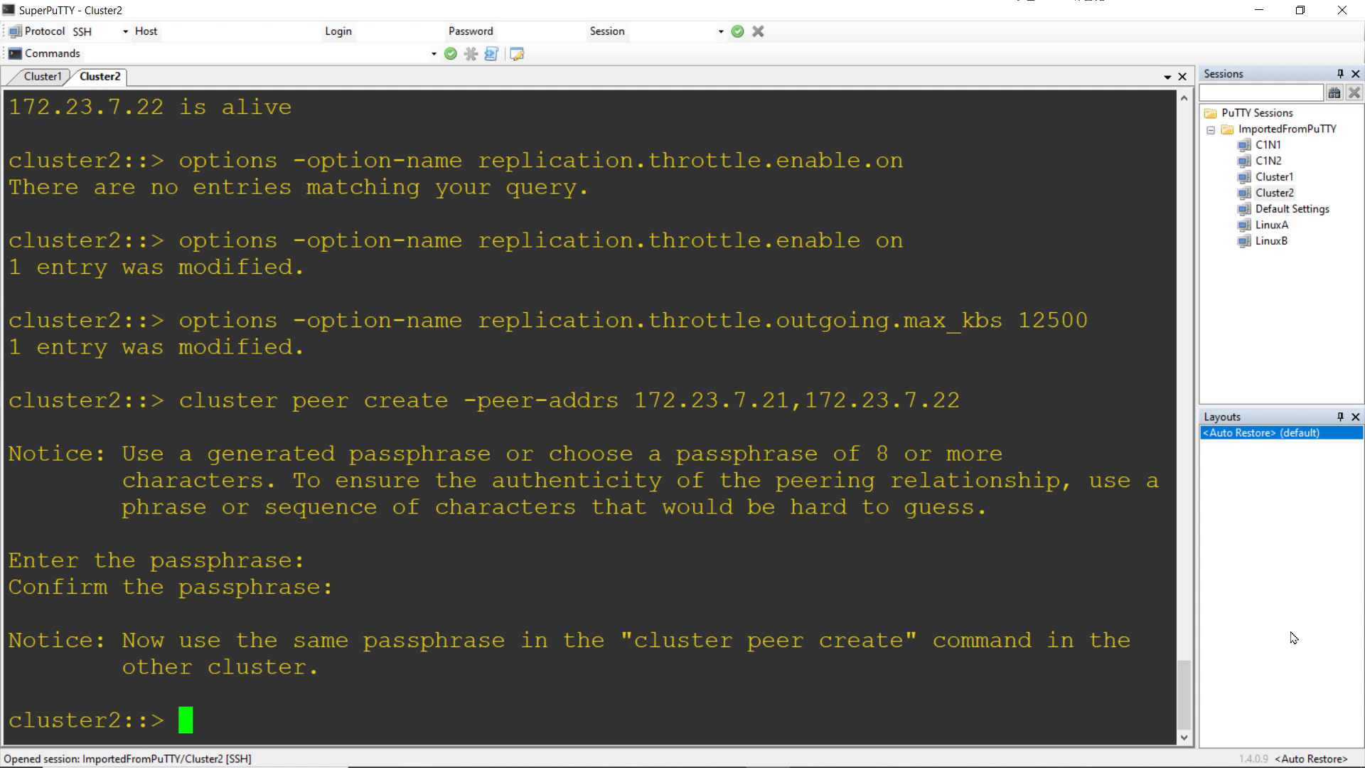
pyautogui.write('vserver ')
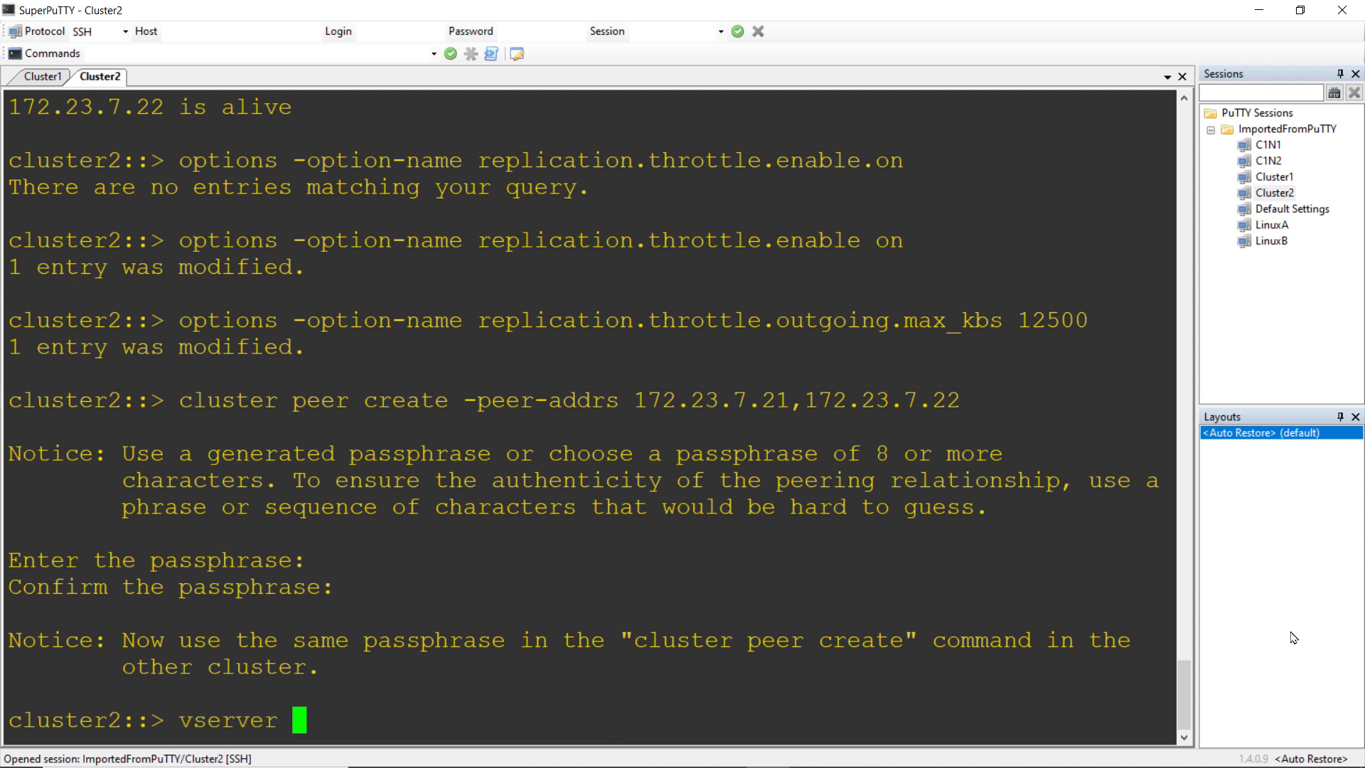
pyautogui.write('peer show')
pyautogui.press('Return')
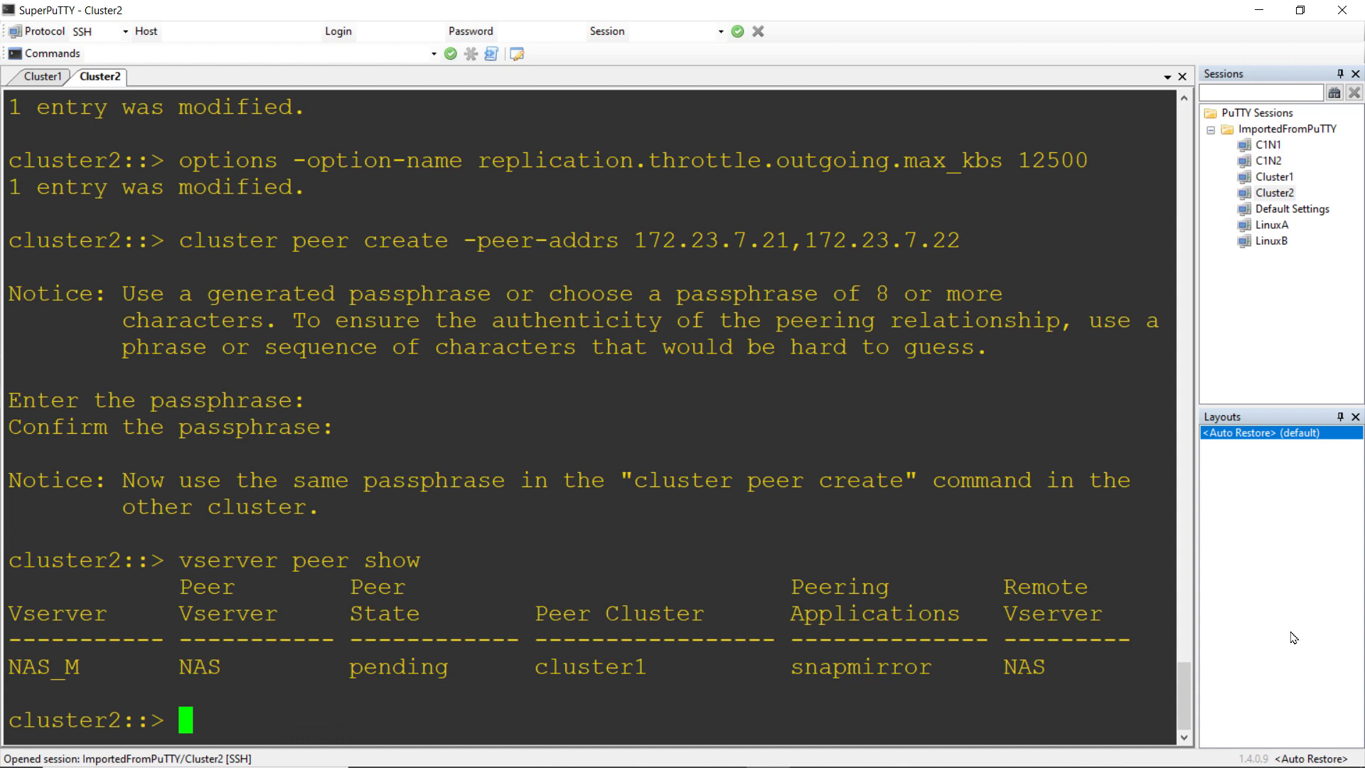
pyautogui.doubleClick(581, 664)
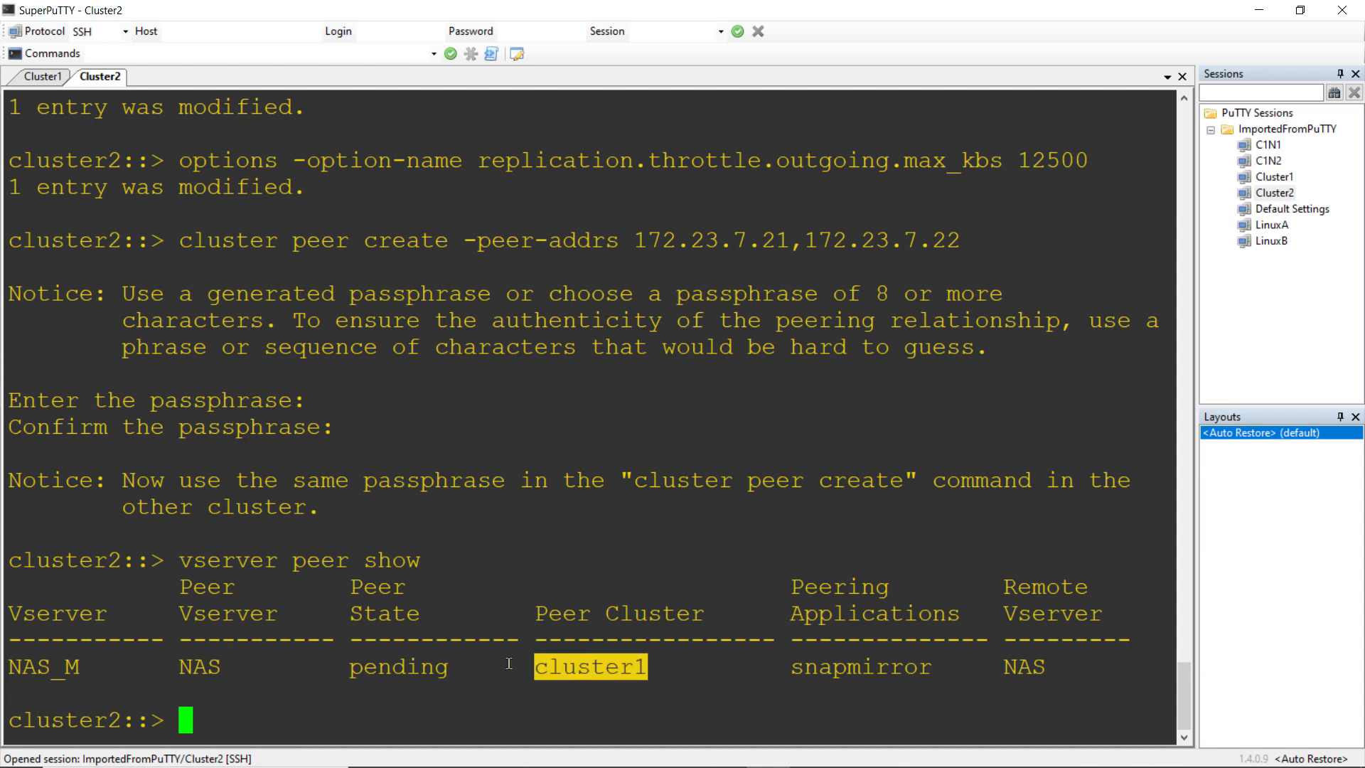
pyautogui.doubleClick(398, 668)
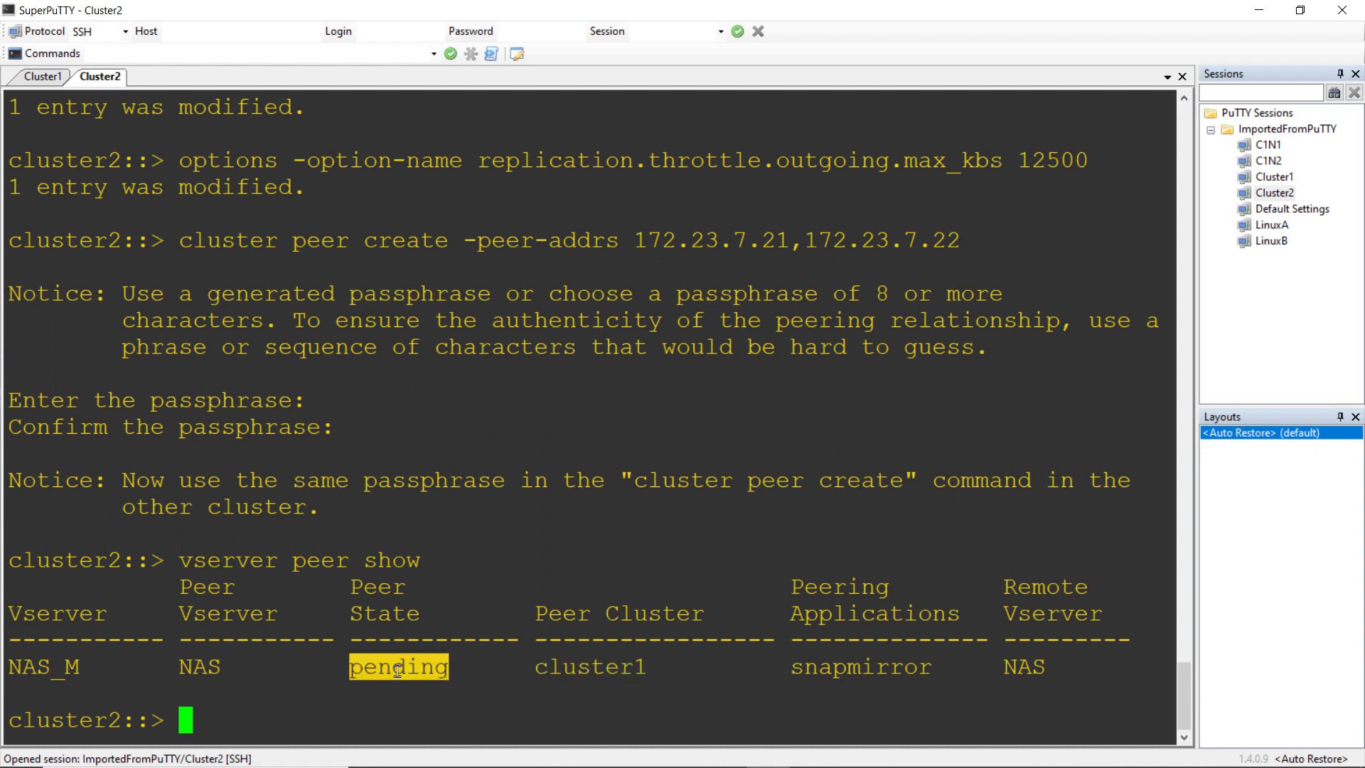
pyautogui.moveTo(85, 665); pyautogui.dragTo(9, 667)
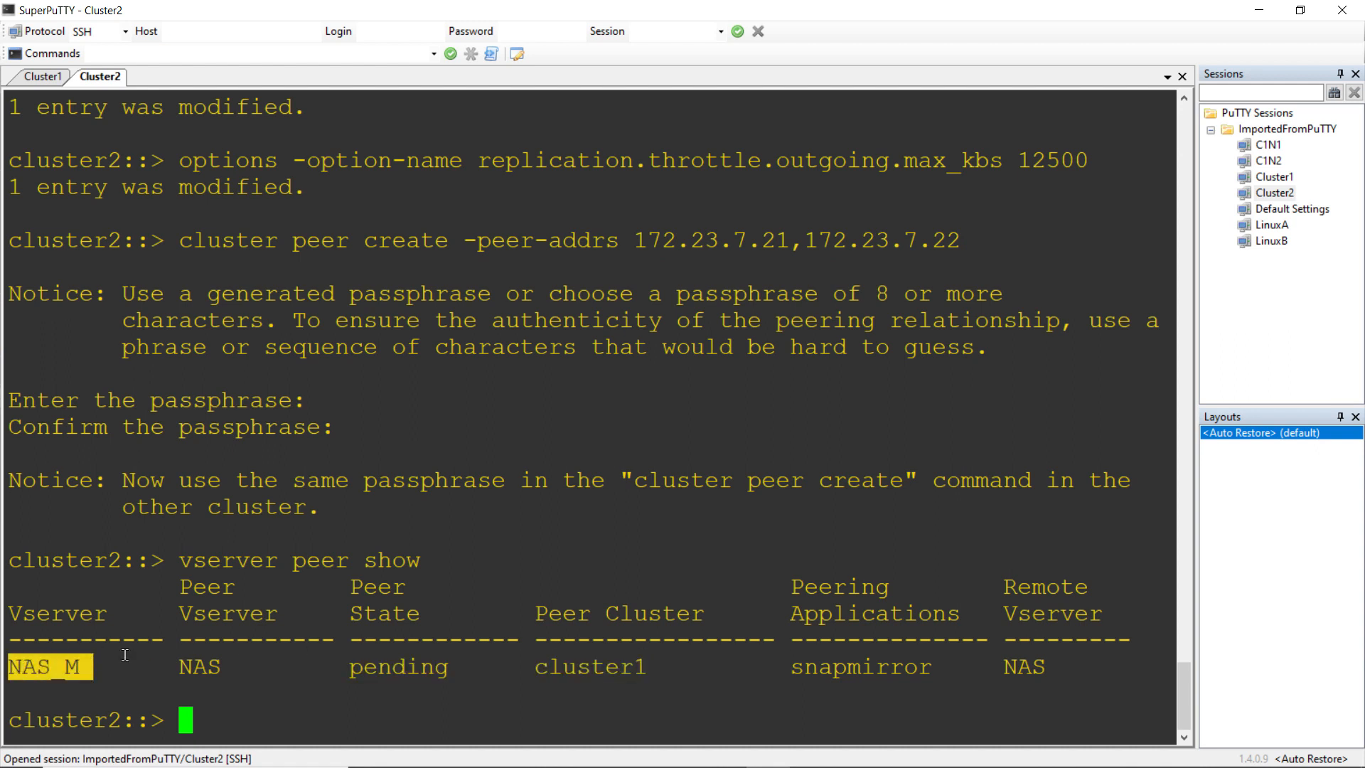
pyautogui.click(201, 666)
pyautogui.doubleClick(201, 666)
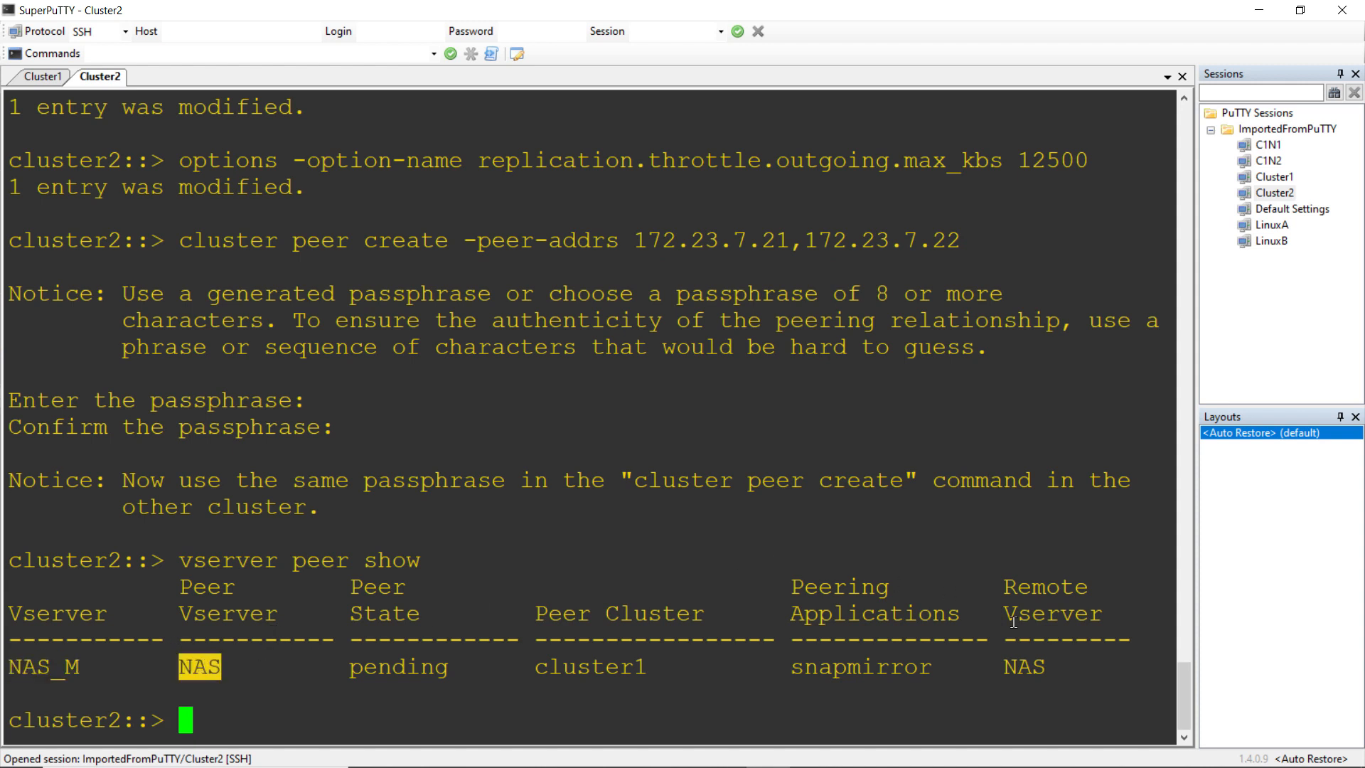
pyautogui.click(1270, 685)
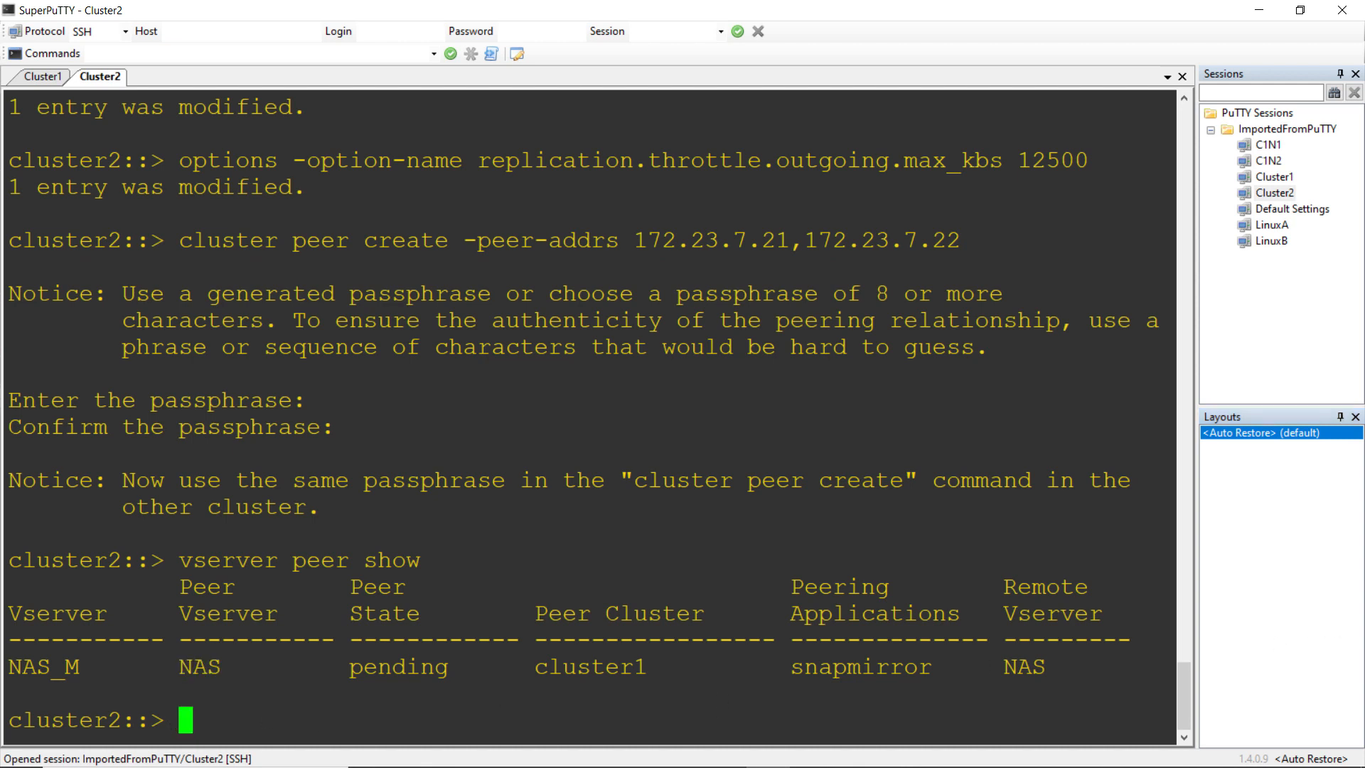
# Accept the vserver peering on cluster2 with vserver peer accept, using vserver NAS_M and peer vserver NAS.
pyautogui.write('vserver ')
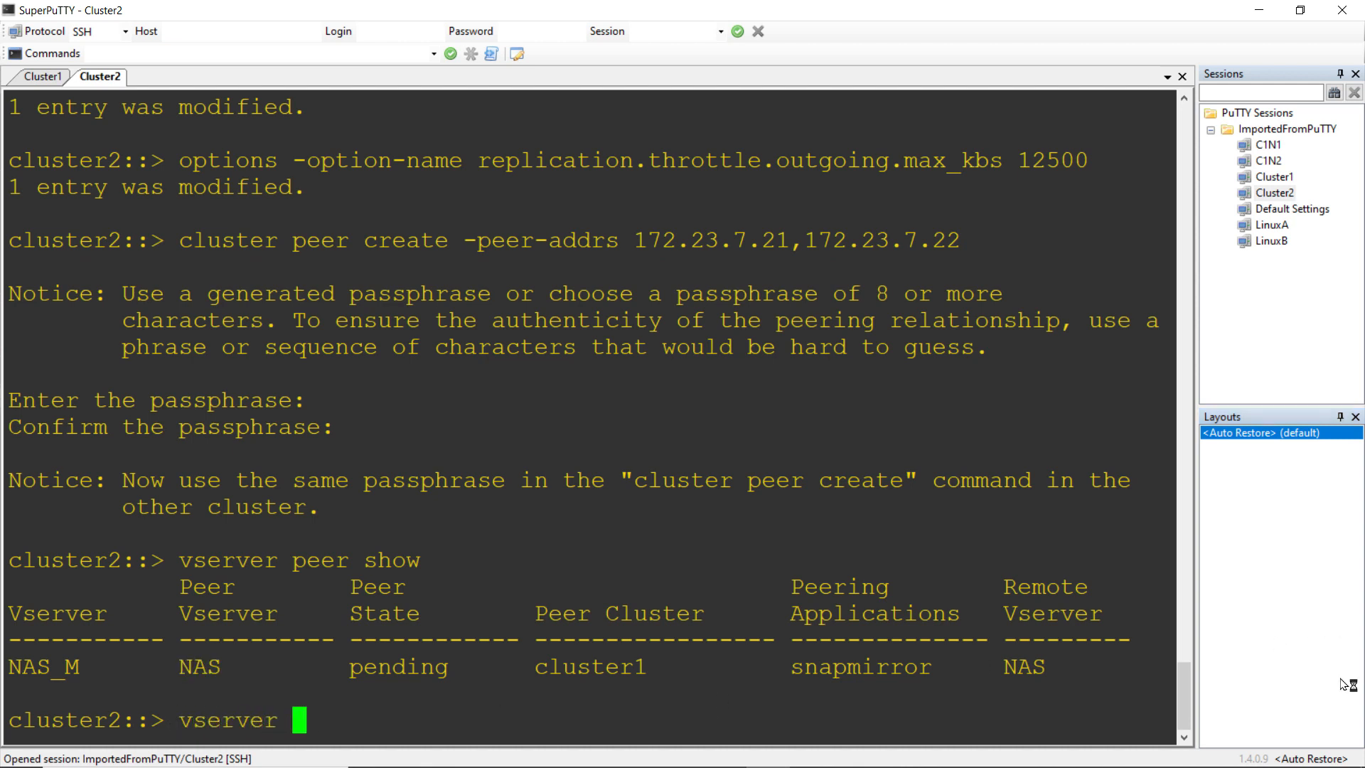
pyautogui.write('peer accept ')
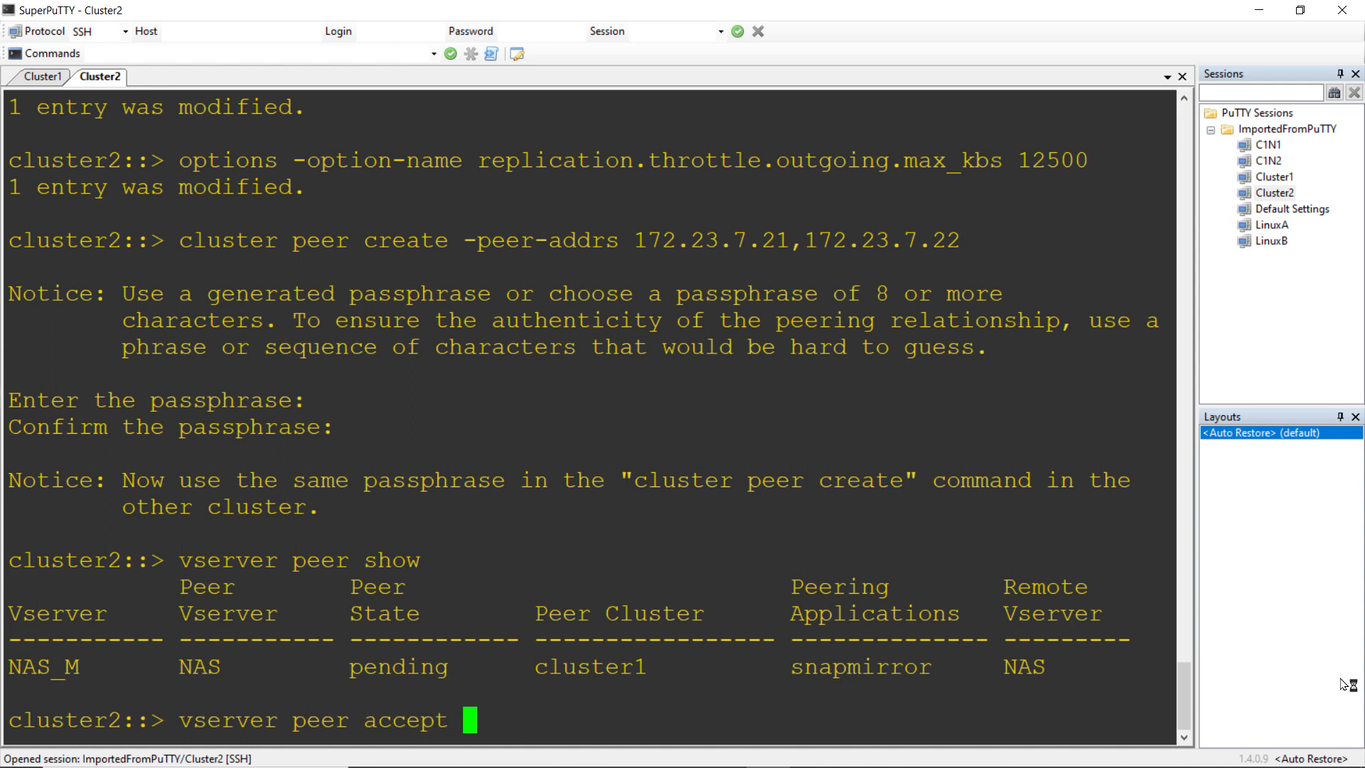
pyautogui.write('-vserver ')
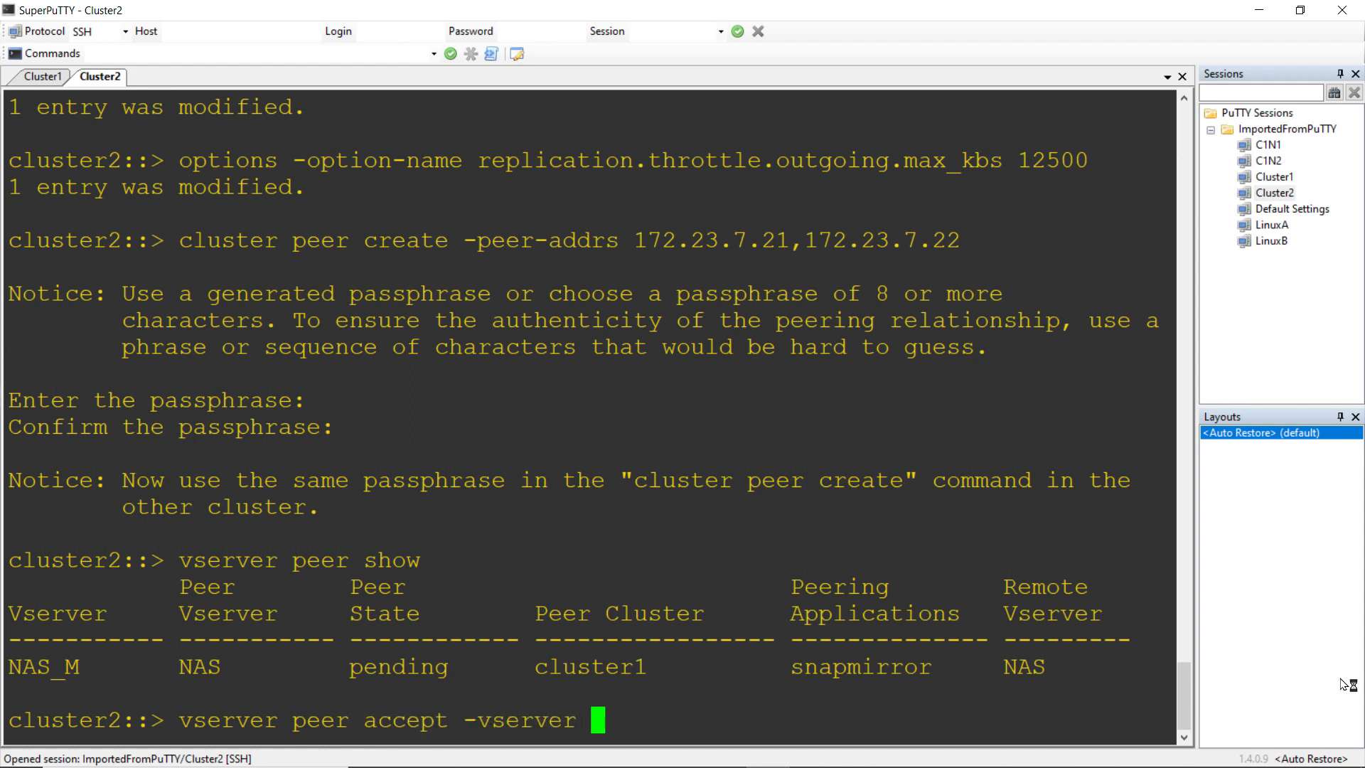
pyautogui.write('NAS_M')
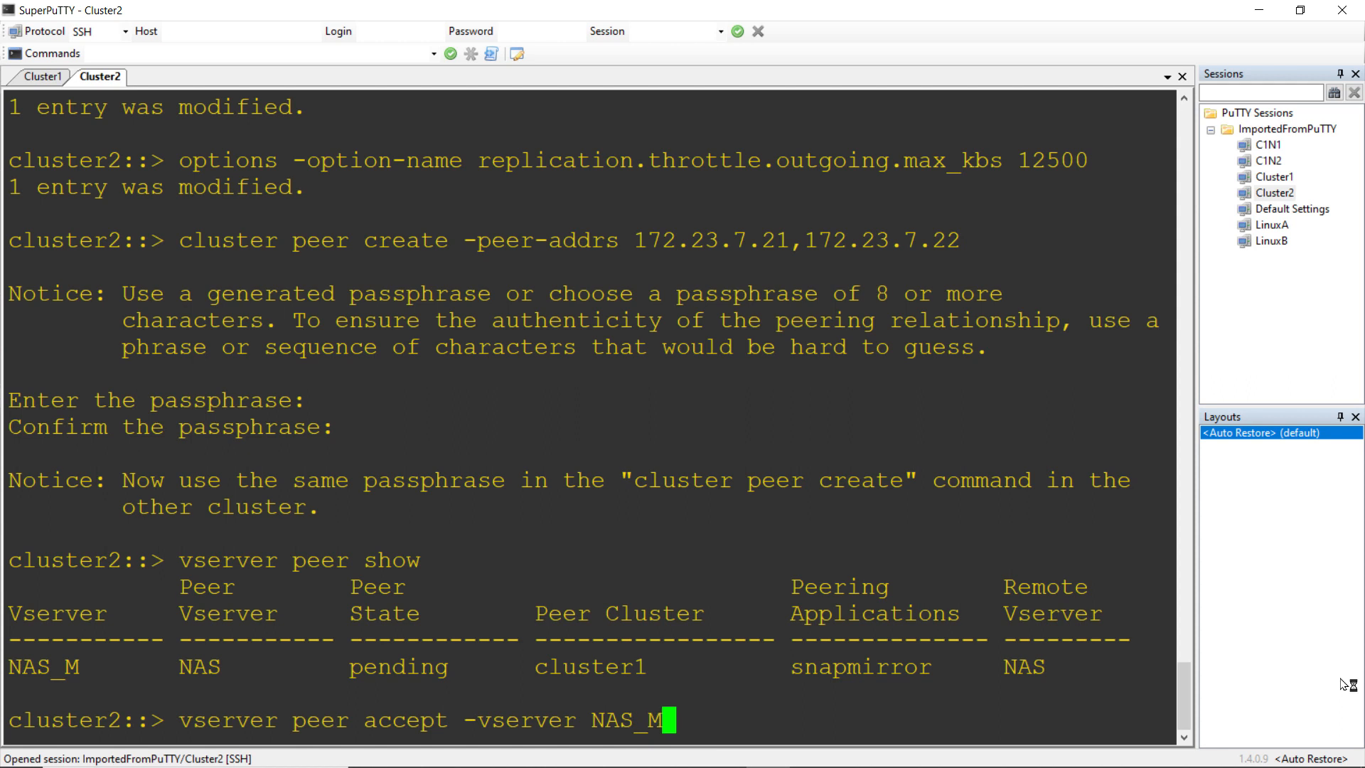
pyautogui.write(' -peer')
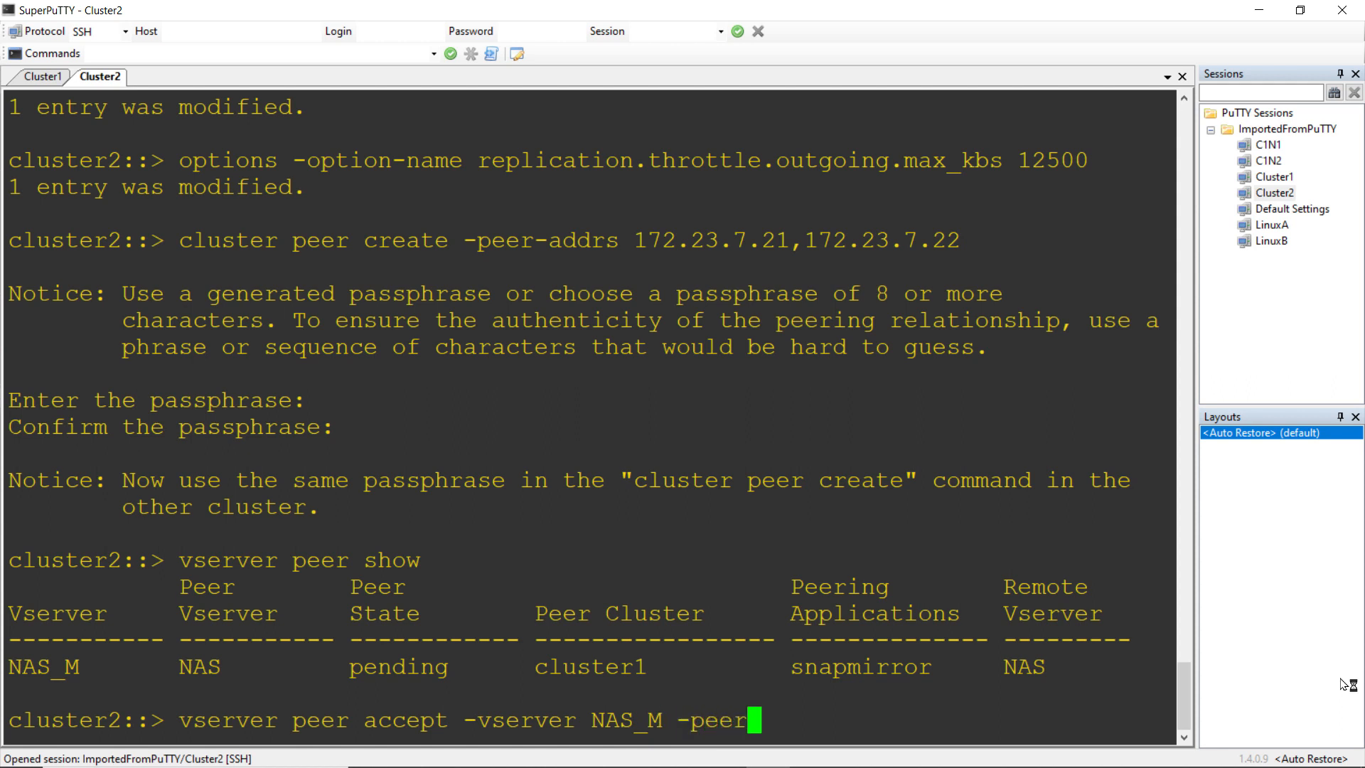
pyautogui.write('-vserver NAS')
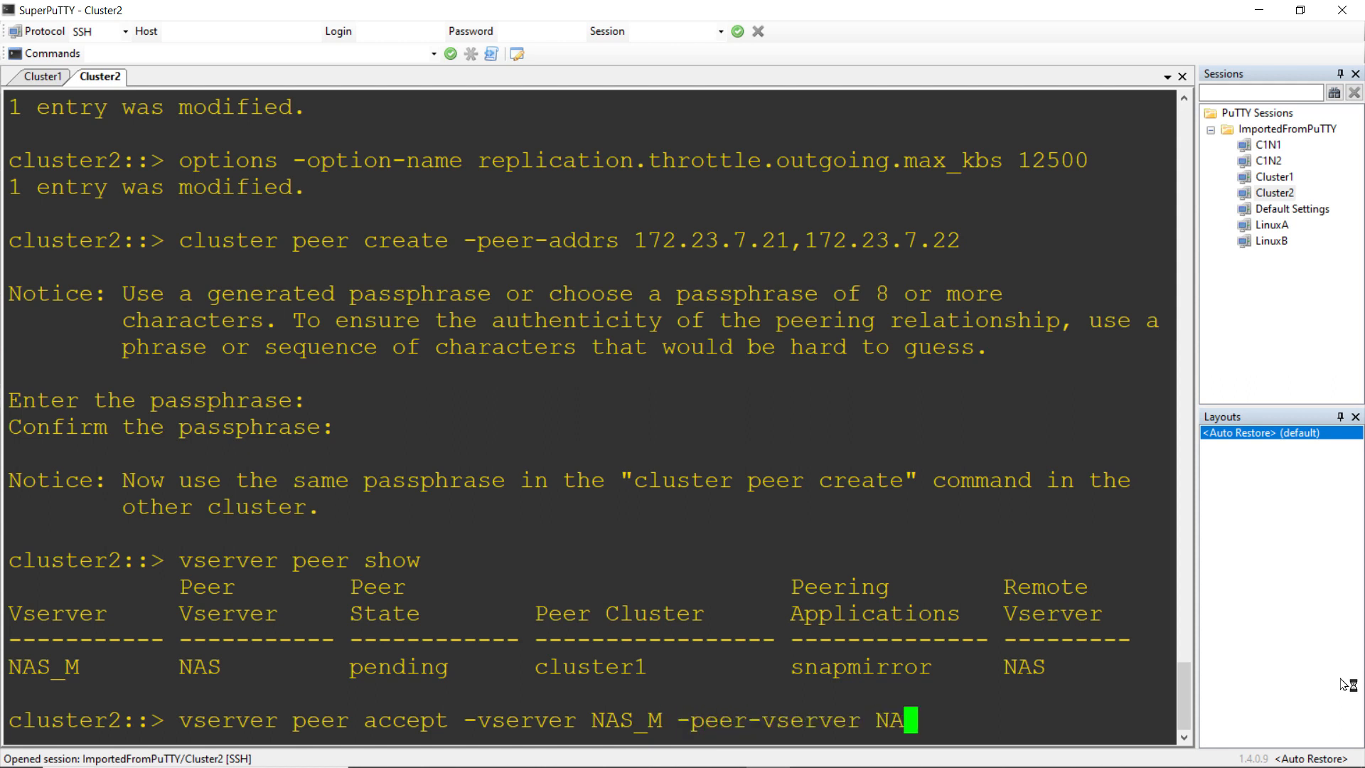
pyautogui.press('Return')
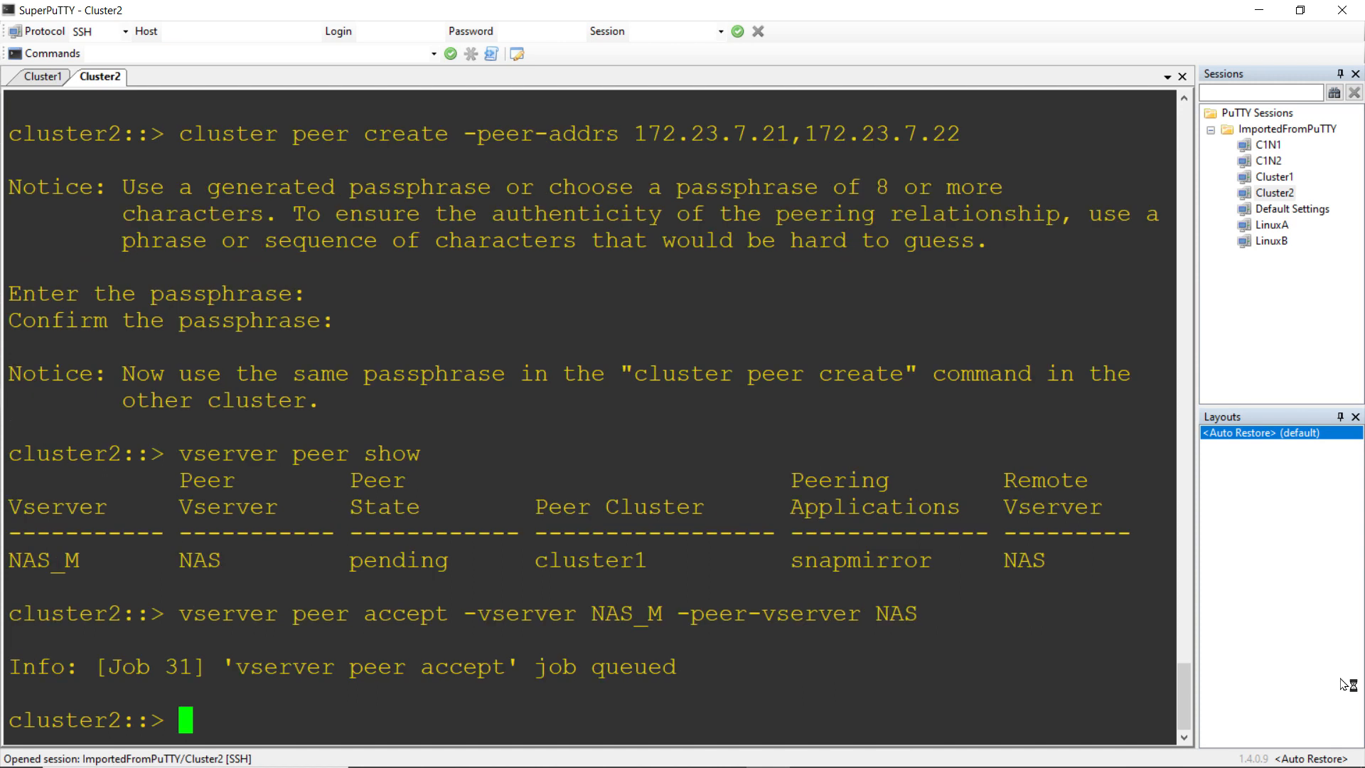
# Run vserver peer show on cluster2, repeat it, and compare the Peer State of NAS_M in the two outputs.
pyautogui.write('vserver peer show')
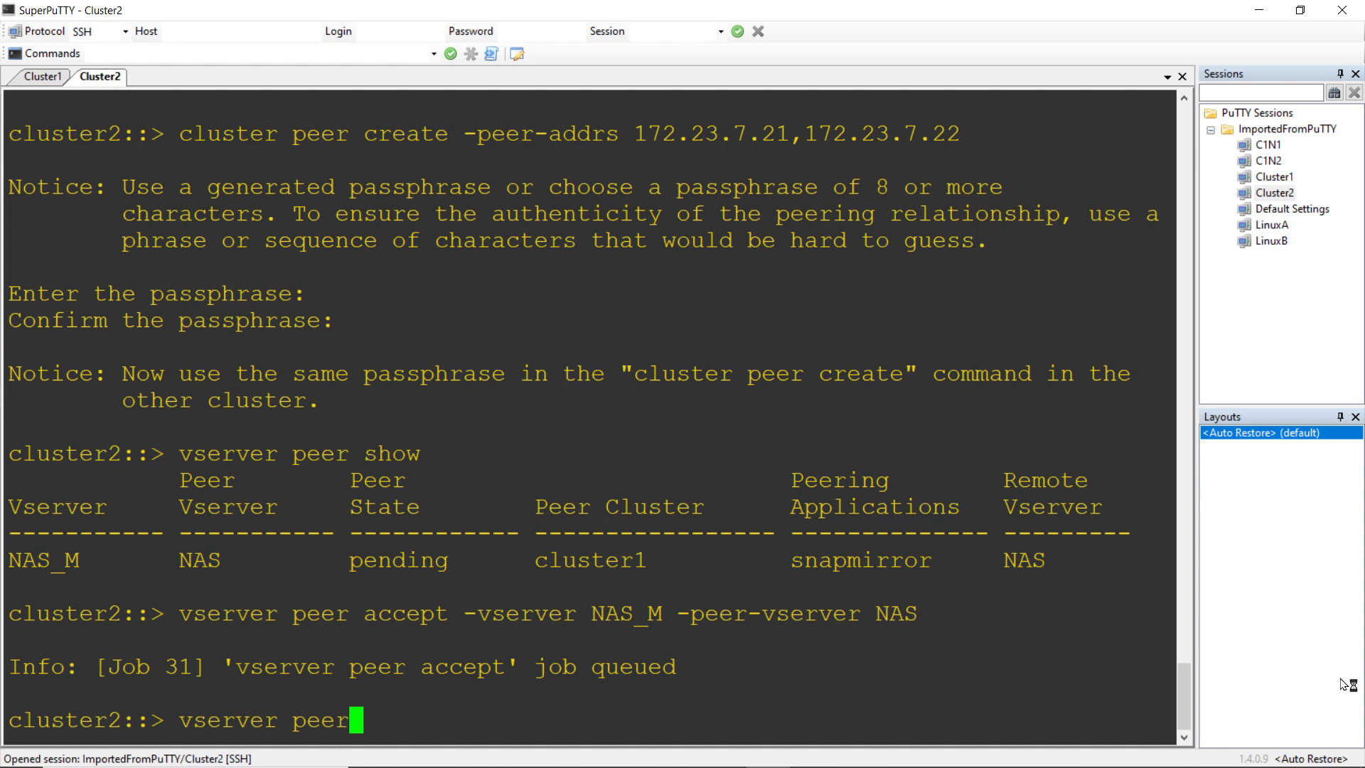
pyautogui.press('Return')
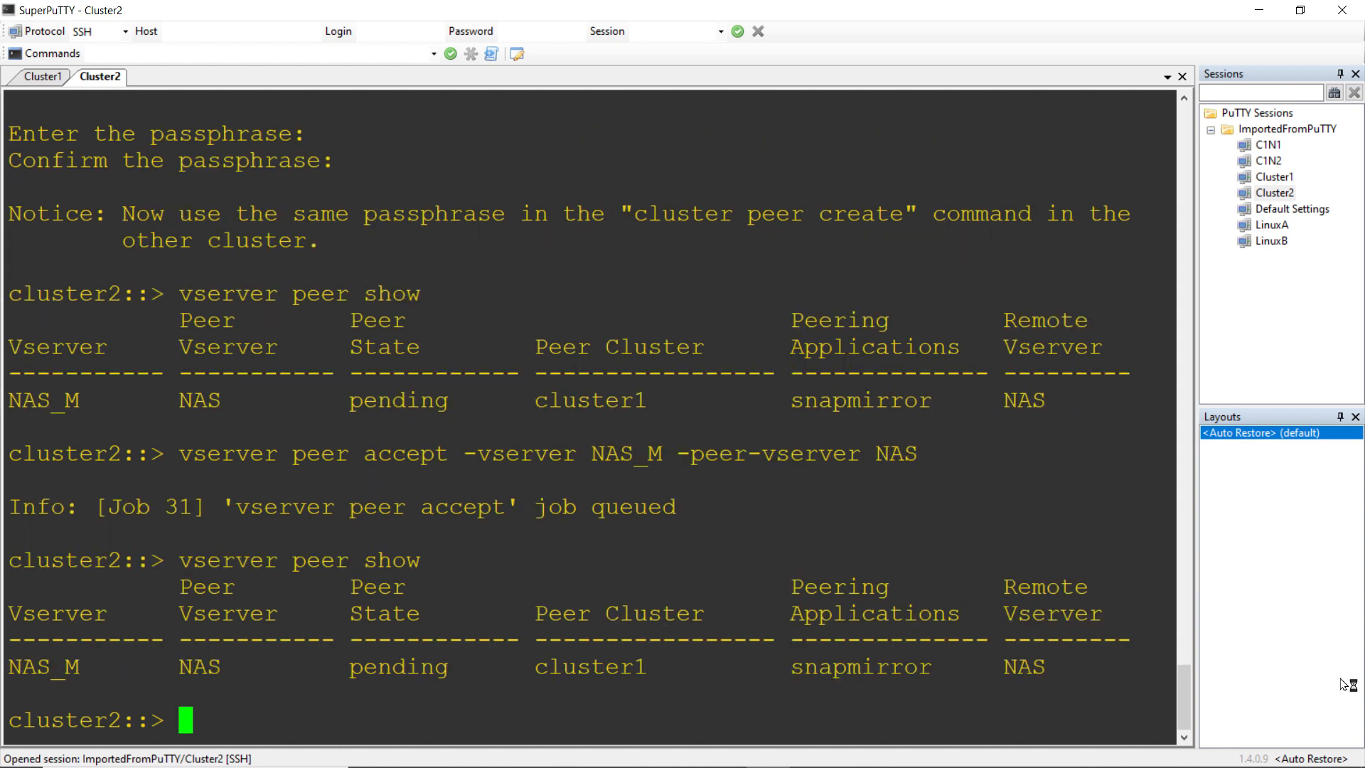
pyautogui.press('Up')
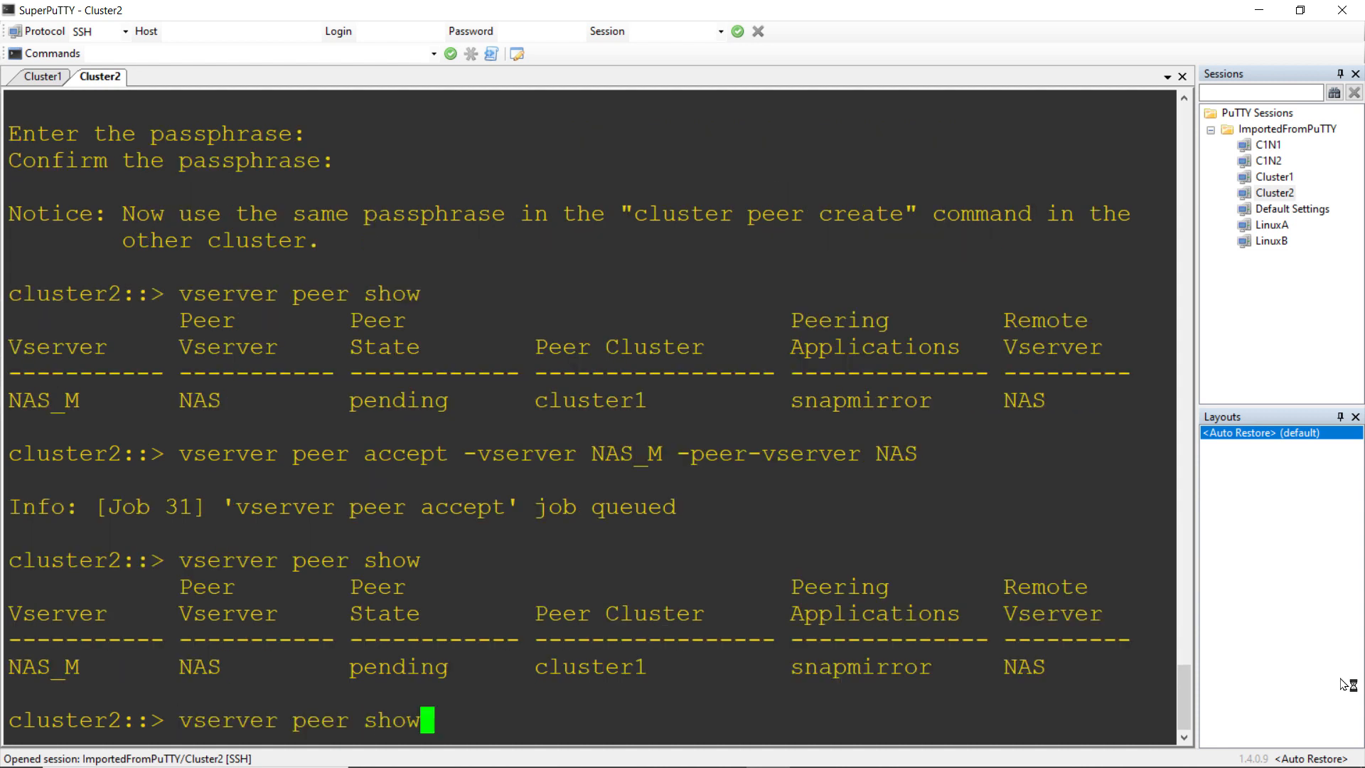
pyautogui.press('Return')
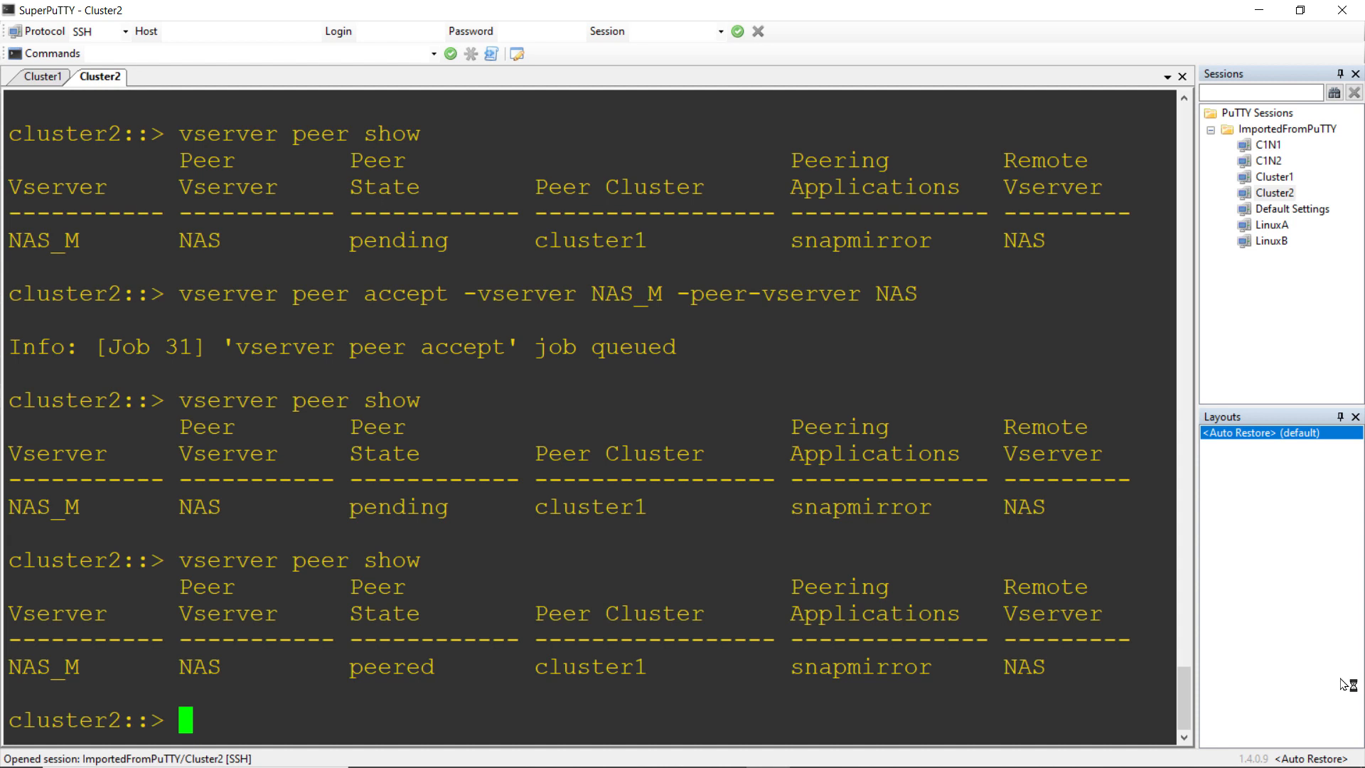
pyautogui.doubleClick(401, 506)
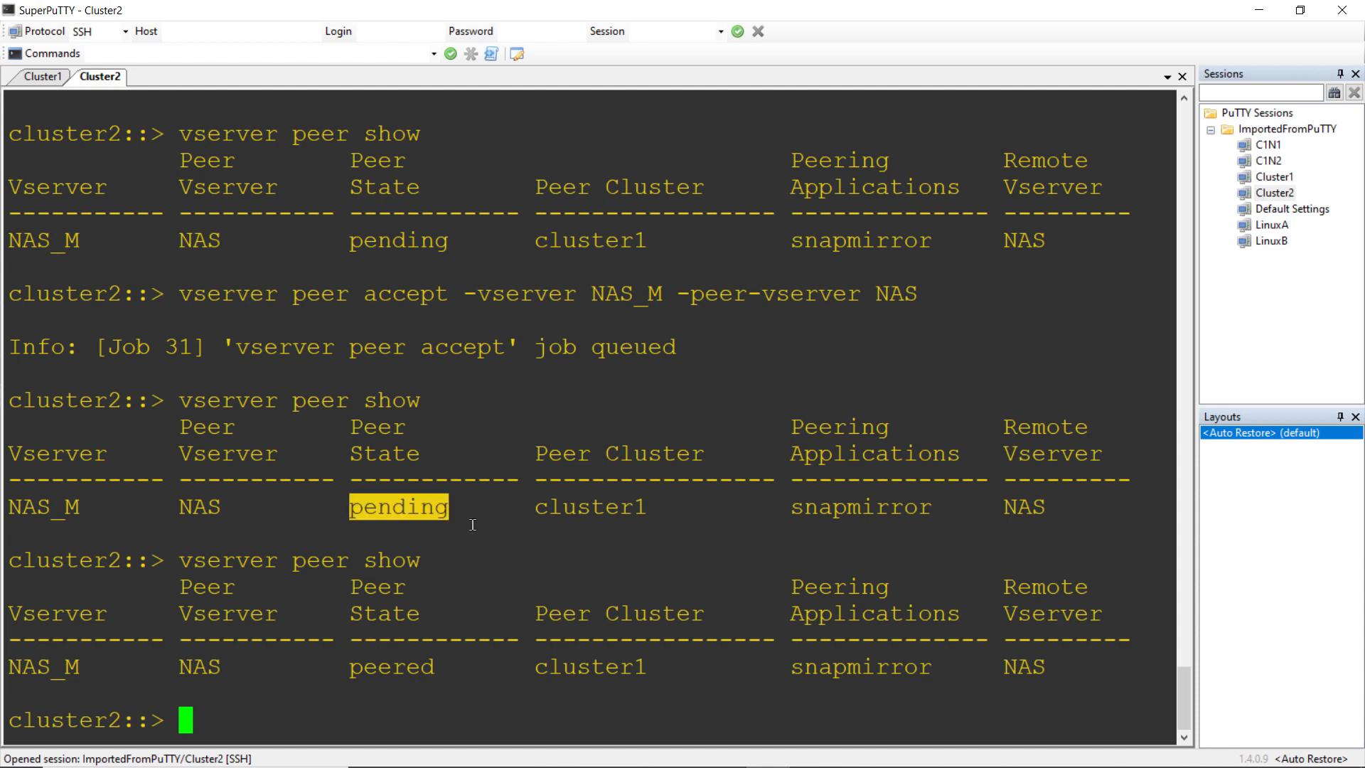
pyautogui.doubleClick(412, 679)
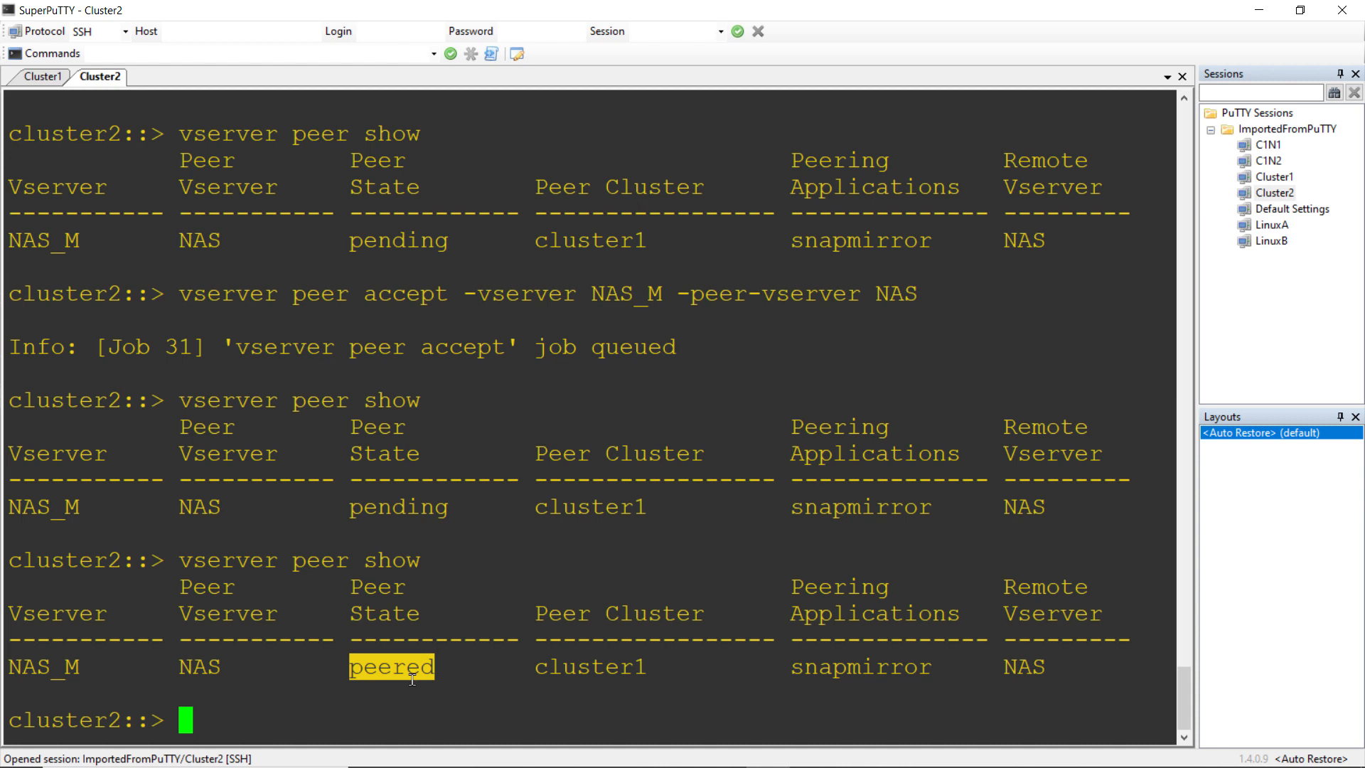